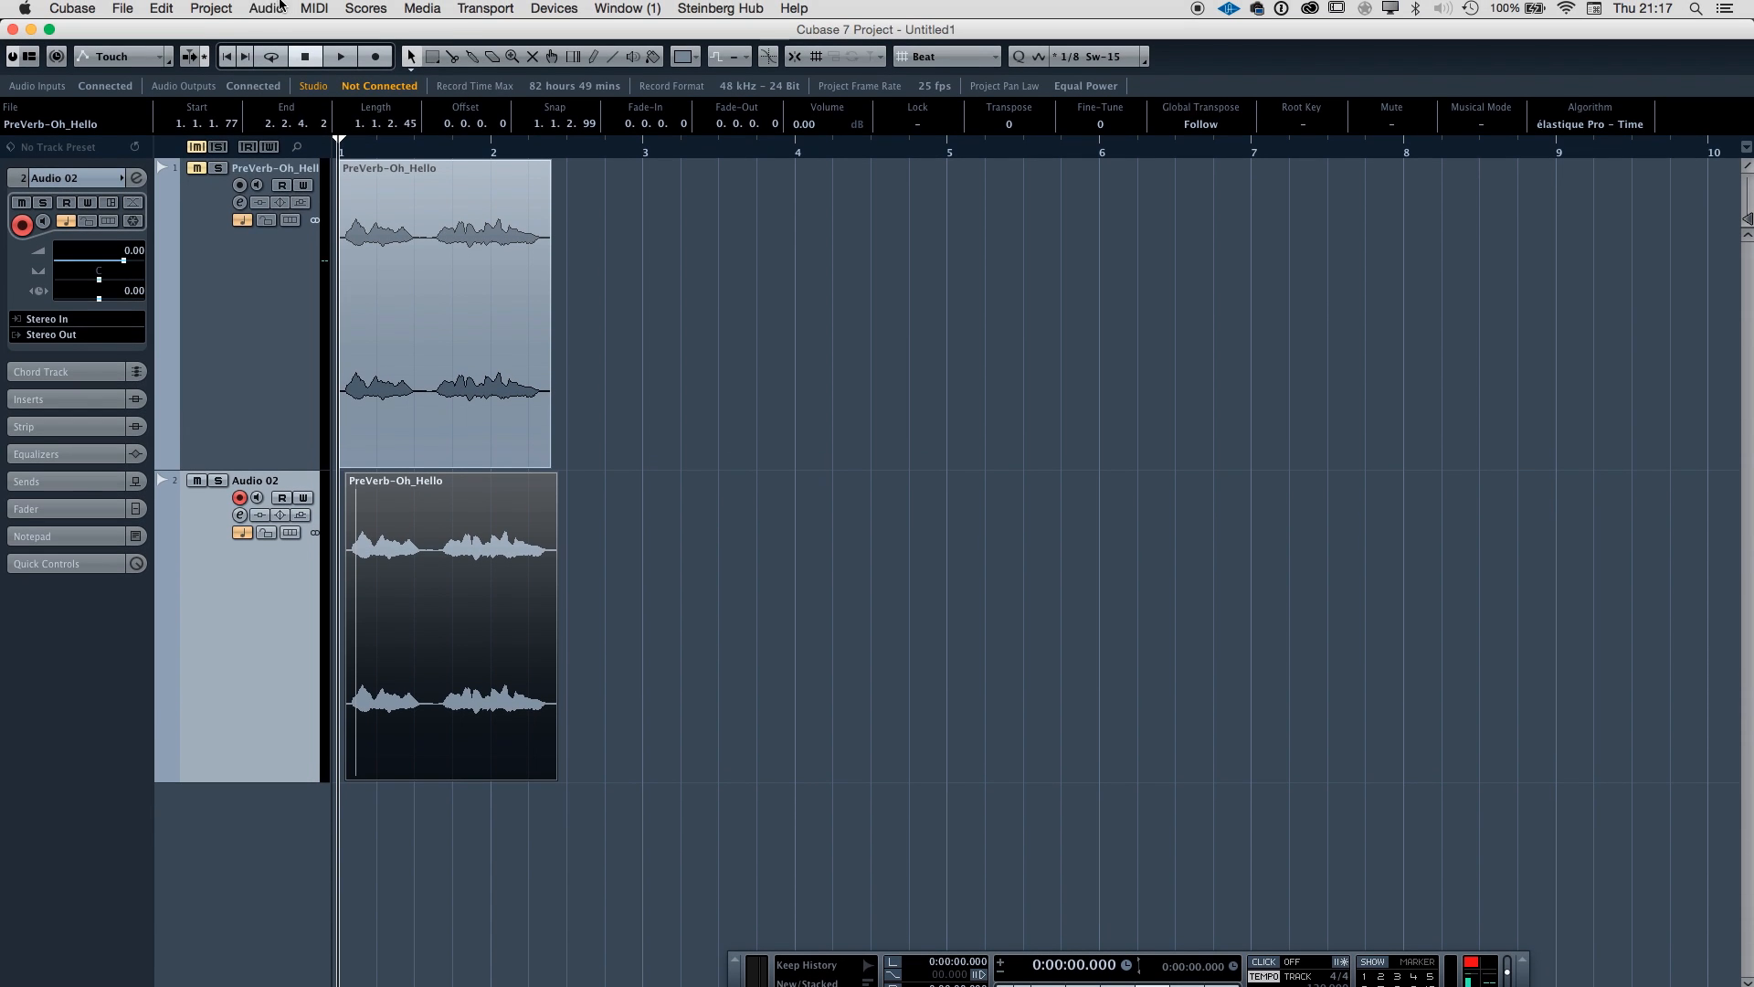
Reverse the PreVerb-Oh_Hello event on the Audio 02 track as a new version and play it back.
{"action": "left_click", "coordinate": [266, 9]}
{"action": "mouse_move", "coordinate": [302, 30]}
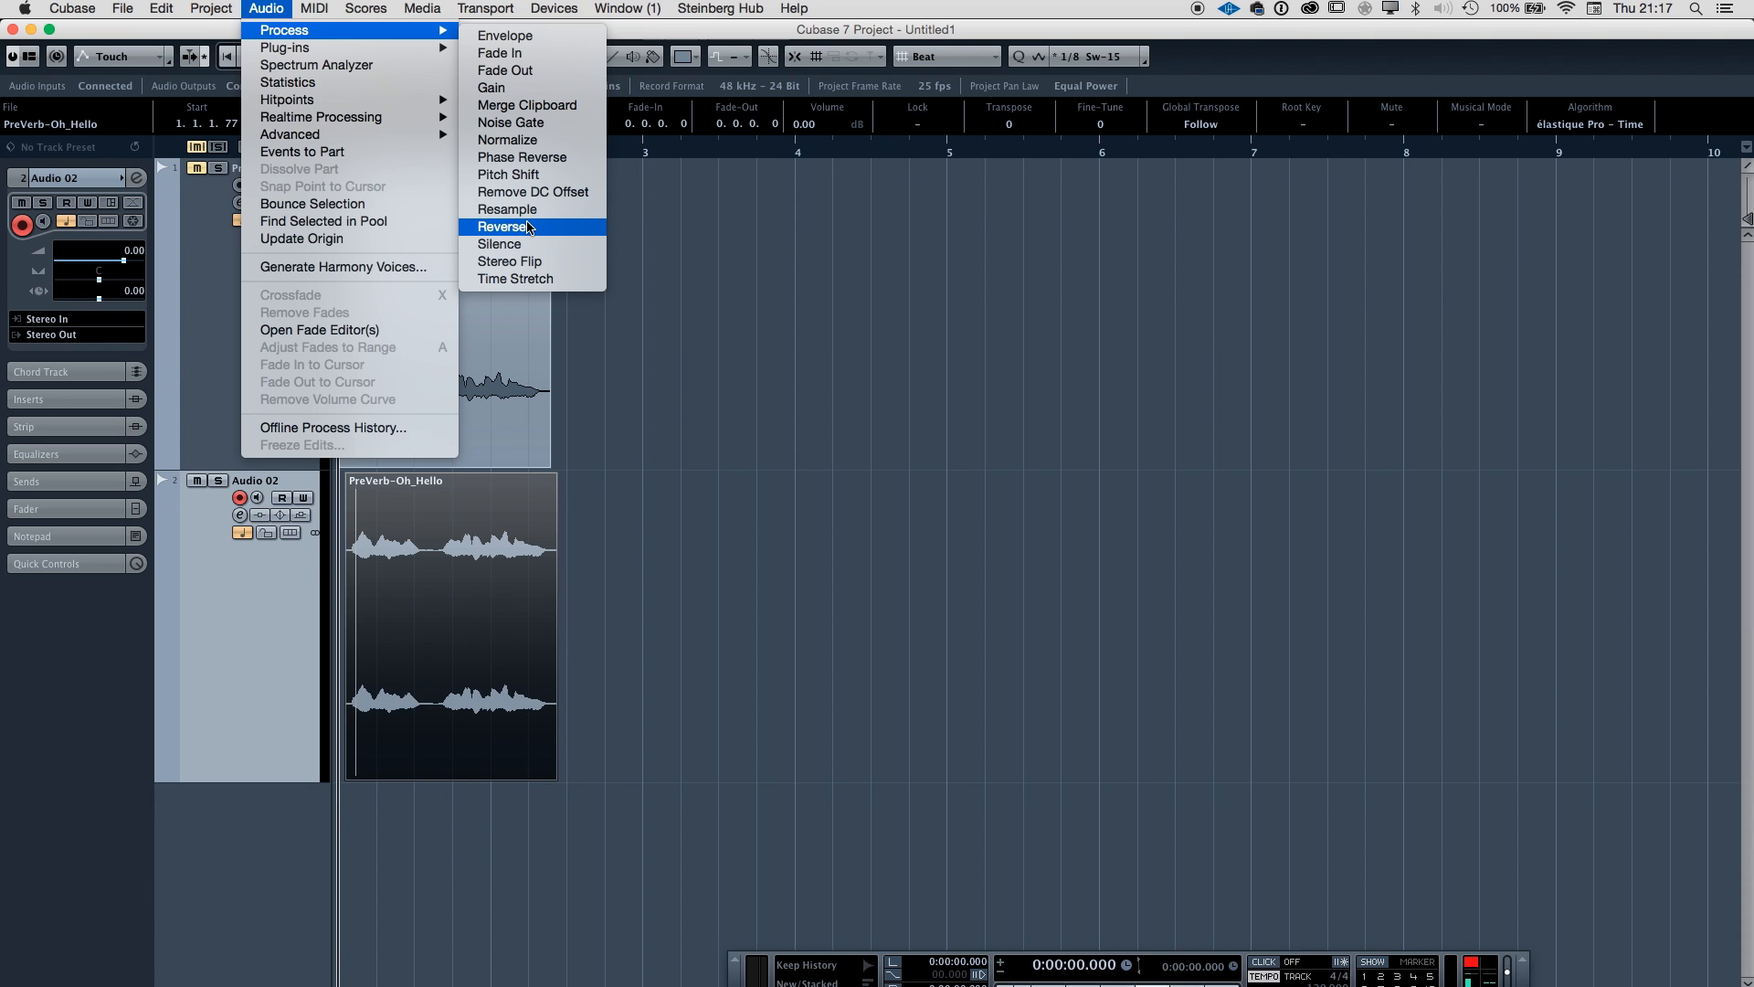
{"action": "left_click", "coordinate": [525, 225]}
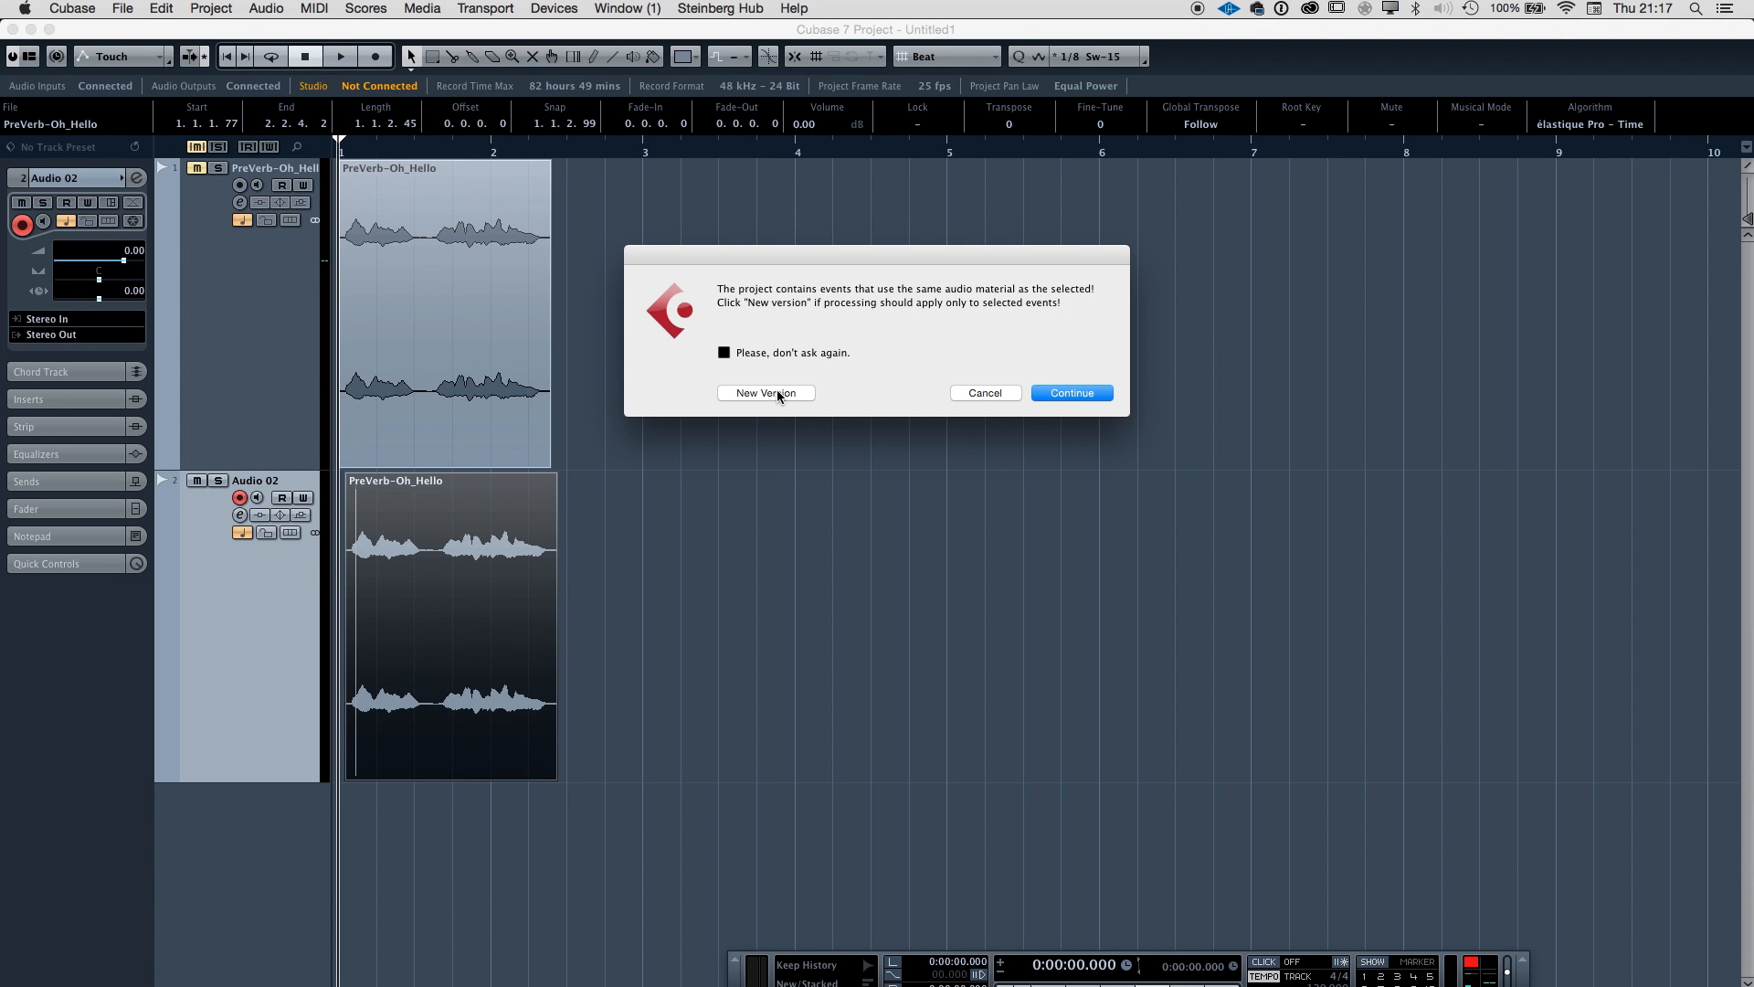
{"action": "left_click", "coordinate": [781, 395]}
{"action": "key", "text": "space"}
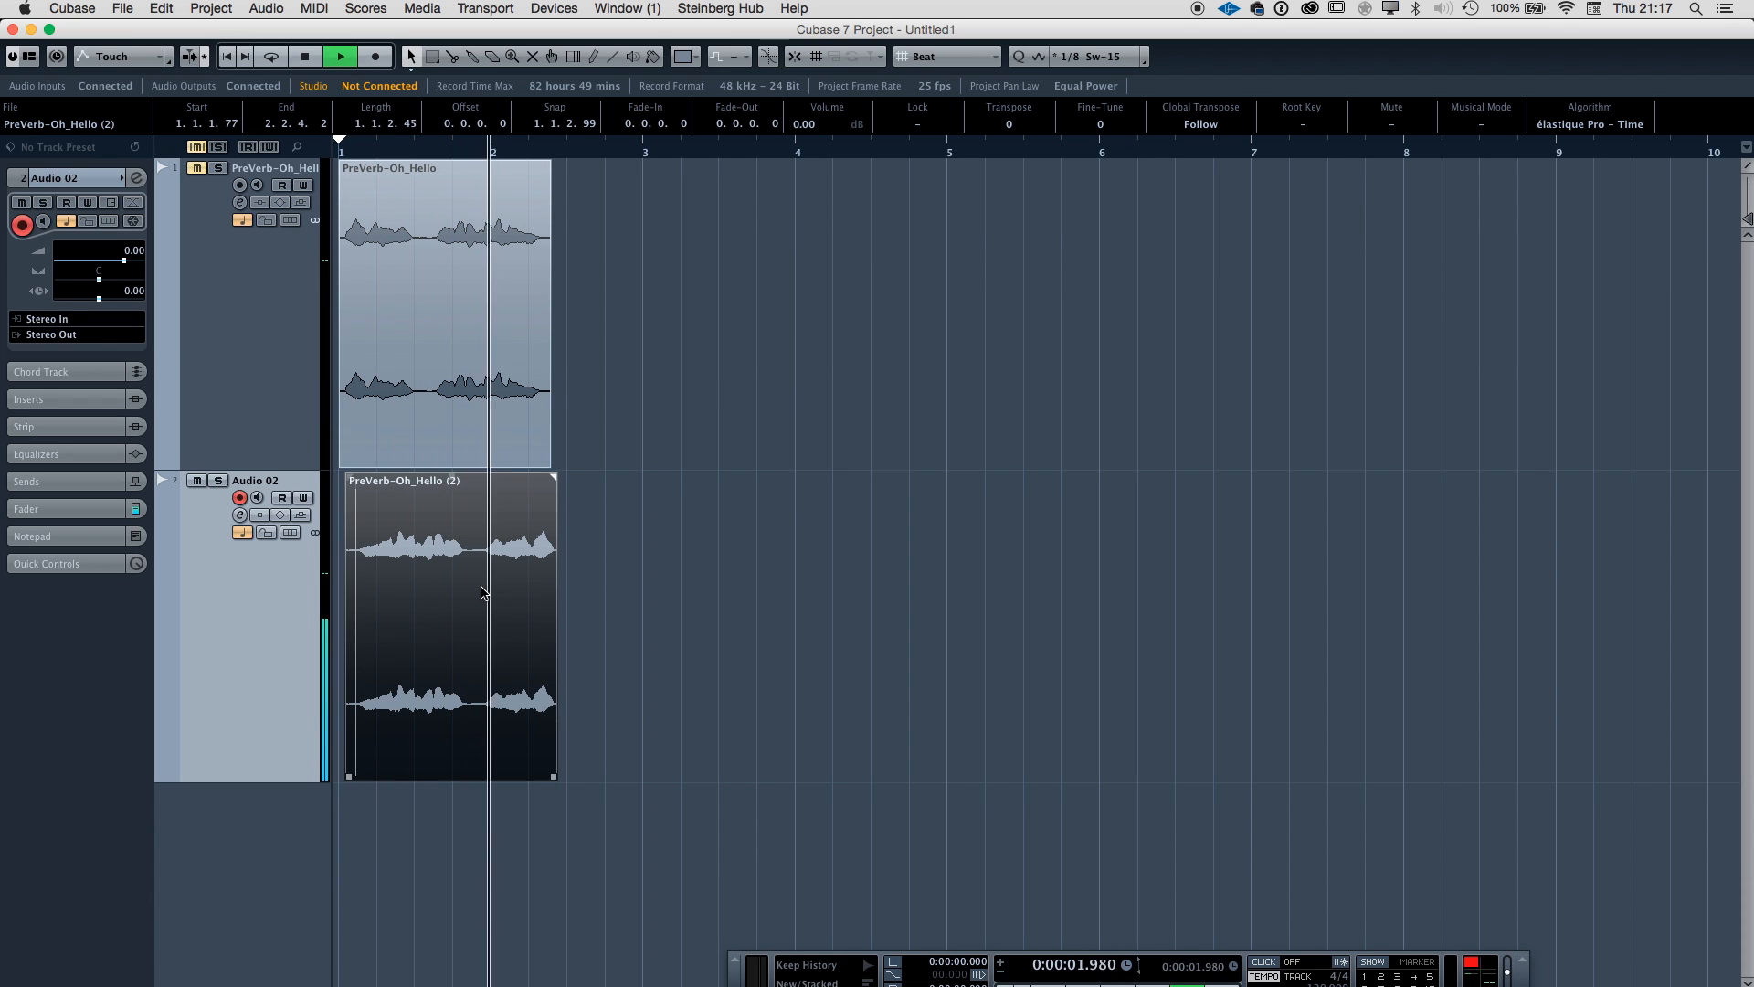
{"action": "key", "text": "space"}
Set the locator range from bar 1 to just past bar 4 and add an FX channel track with Altiverb 7.
{"action": "left_click_drag", "start_coordinate": [599, 151], "coordinate": [846, 145]}
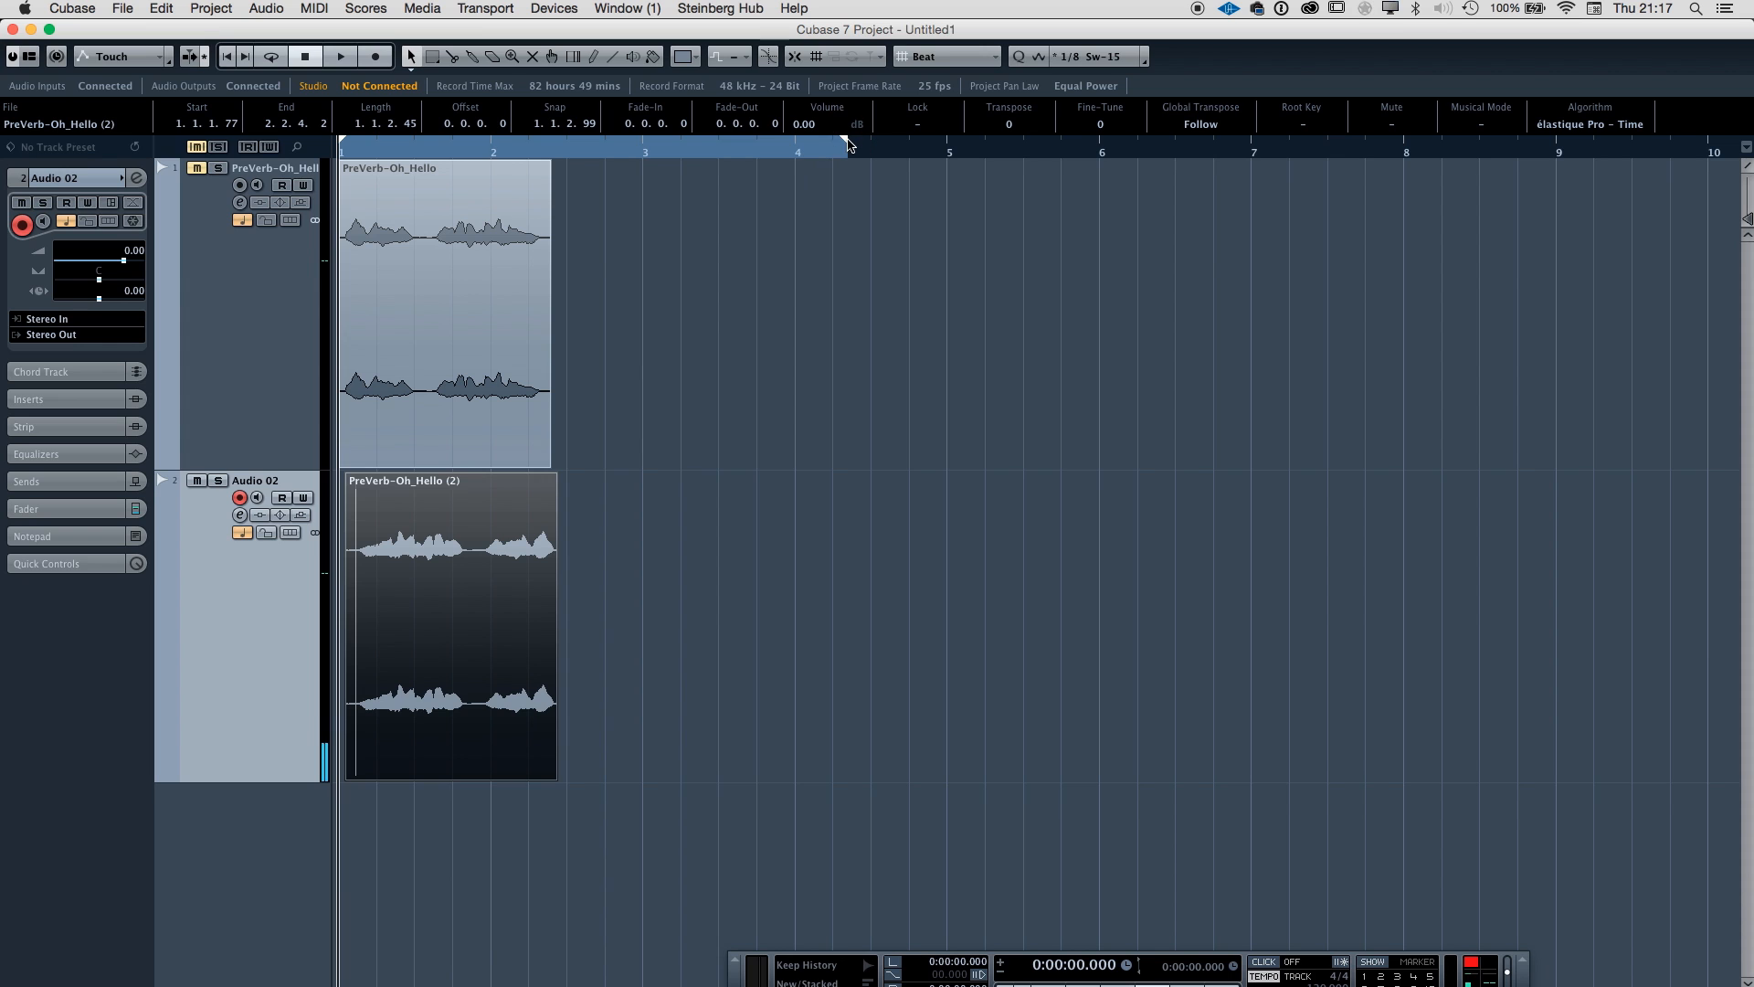
{"action": "left_click", "coordinate": [217, 12]}
{"action": "left_click", "coordinate": [630, 181]}
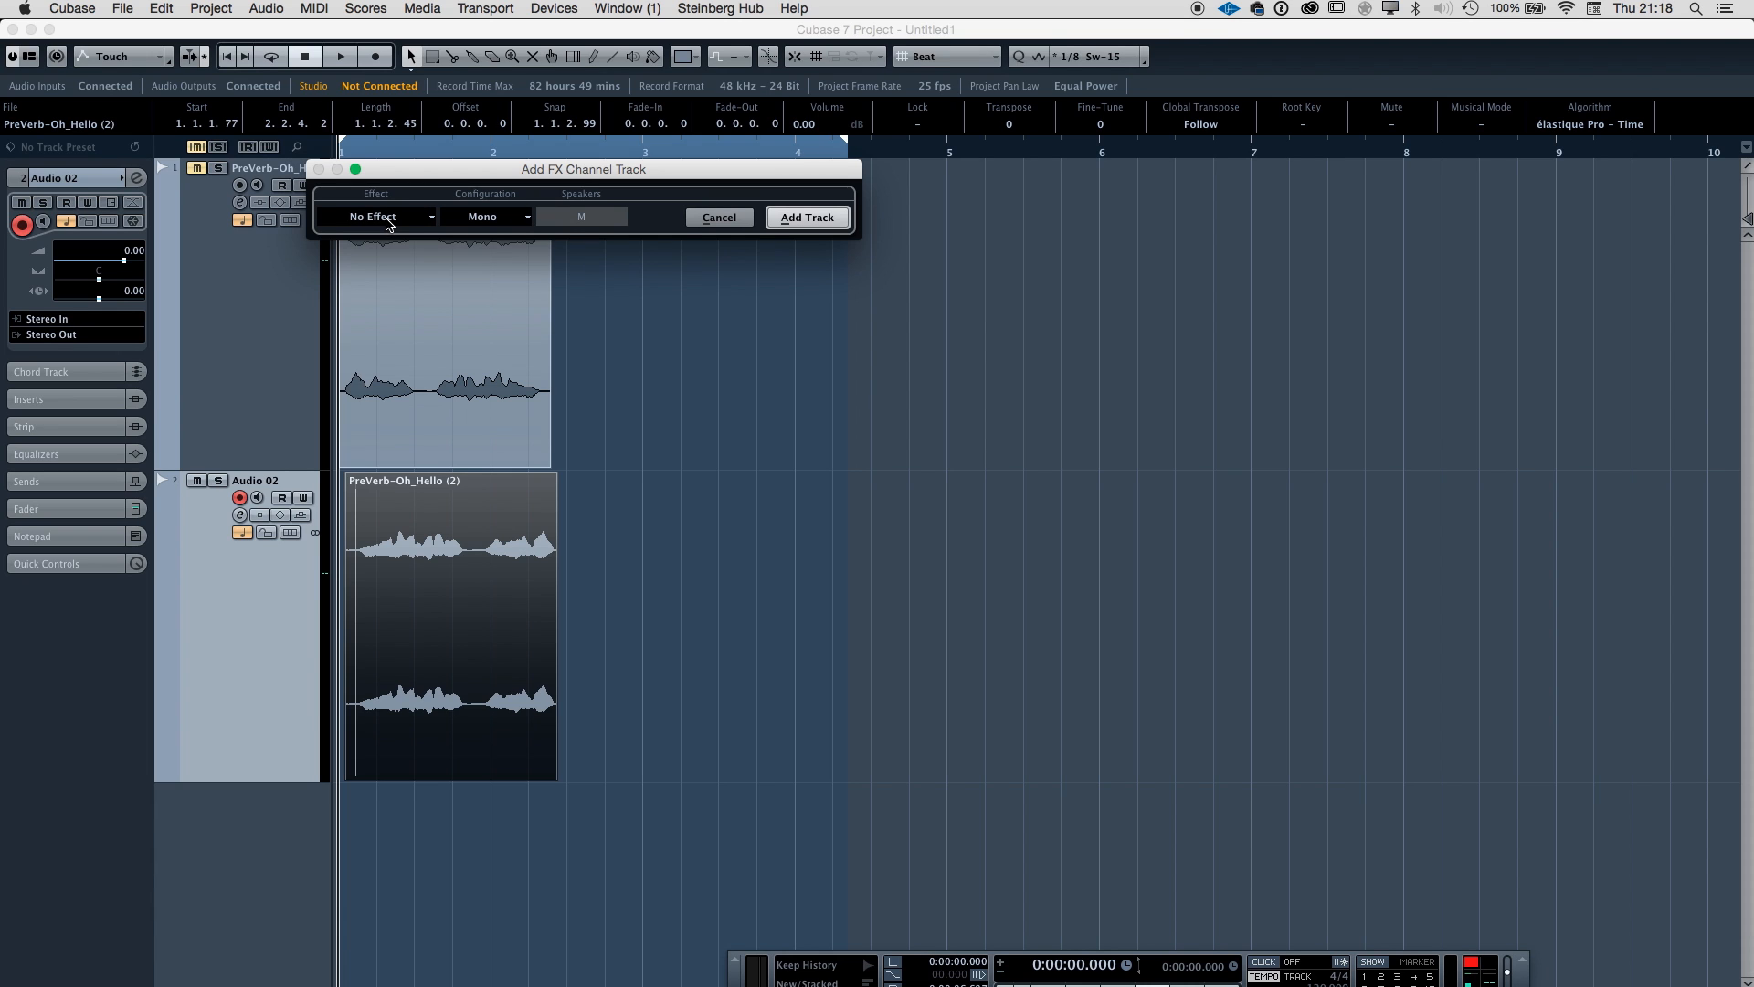
{"action": "left_click", "coordinate": [399, 219]}
{"action": "type", "text": "altiv"}
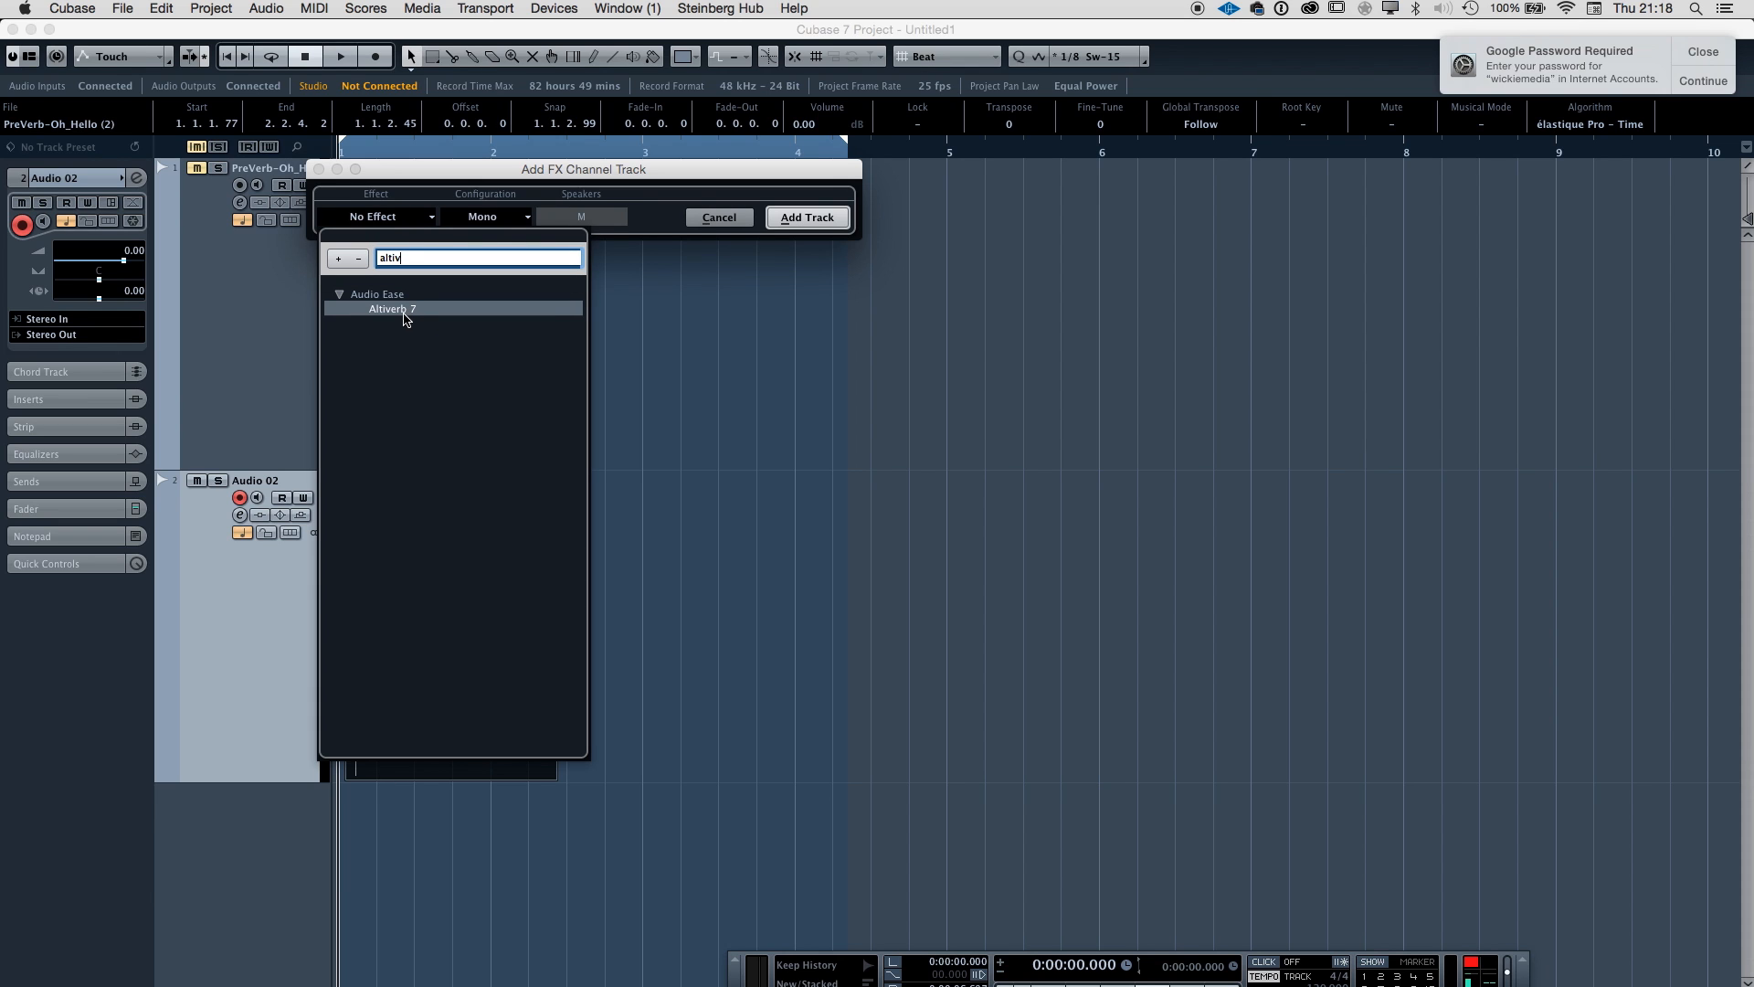
{"action": "left_click", "coordinate": [405, 310]}
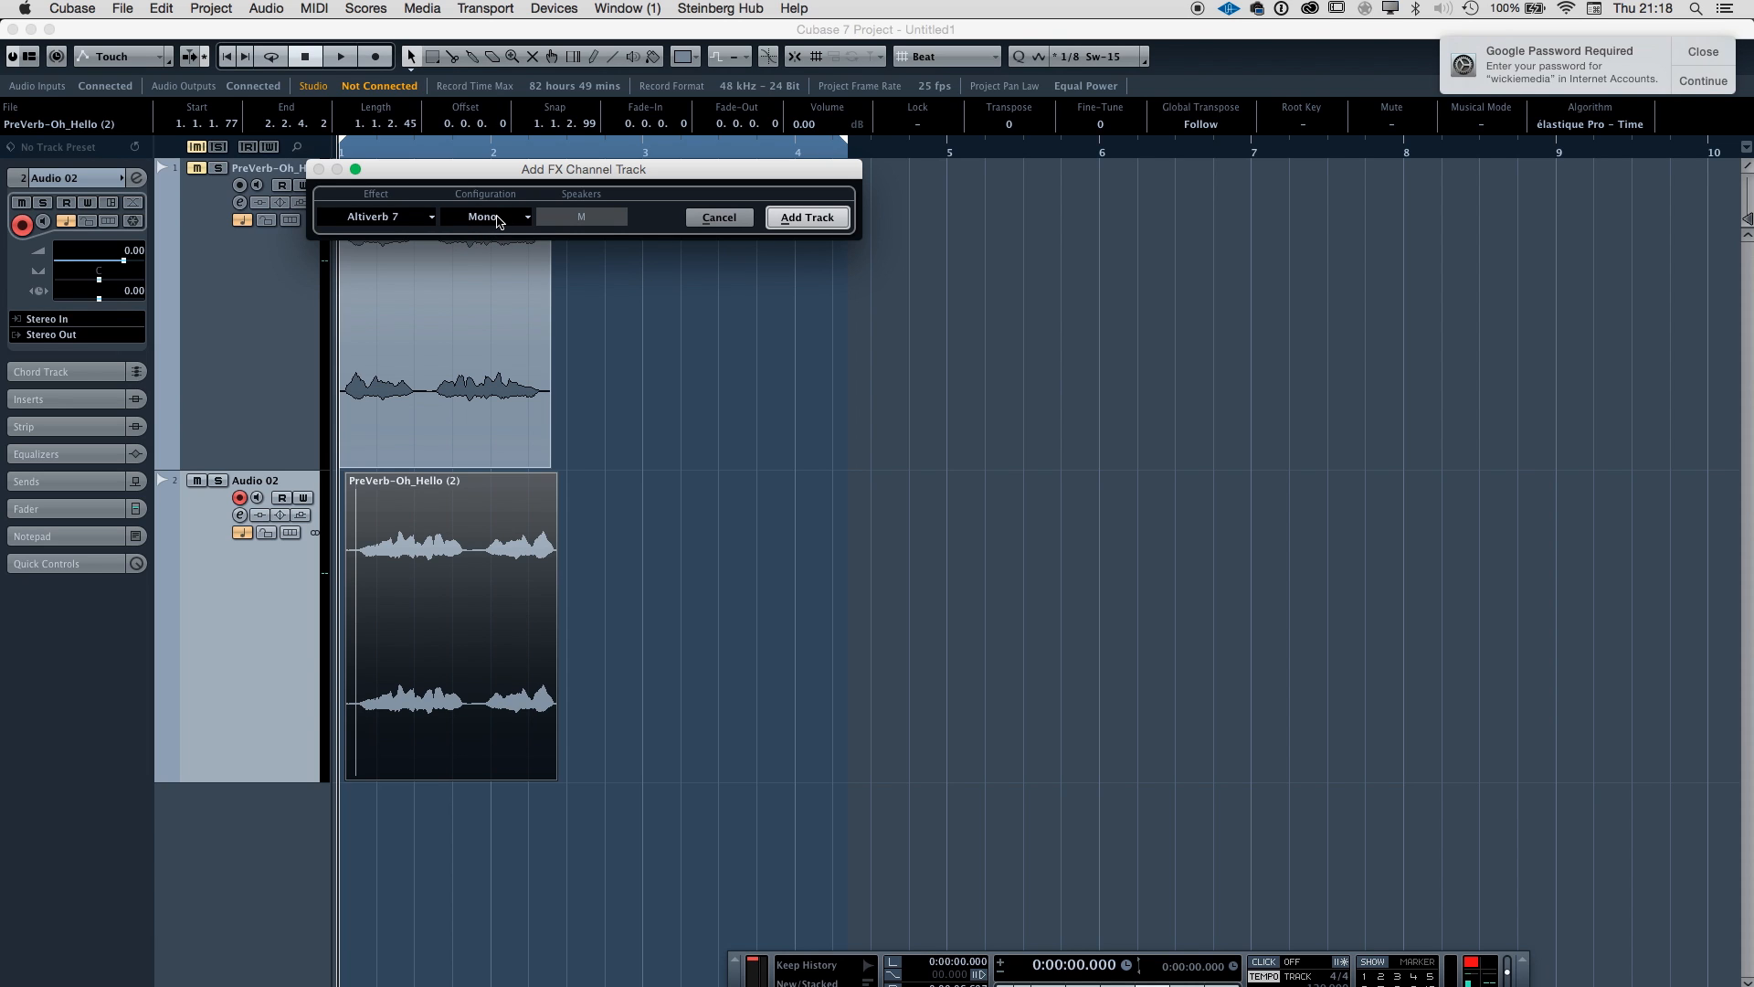
{"action": "left_click", "coordinate": [498, 221]}
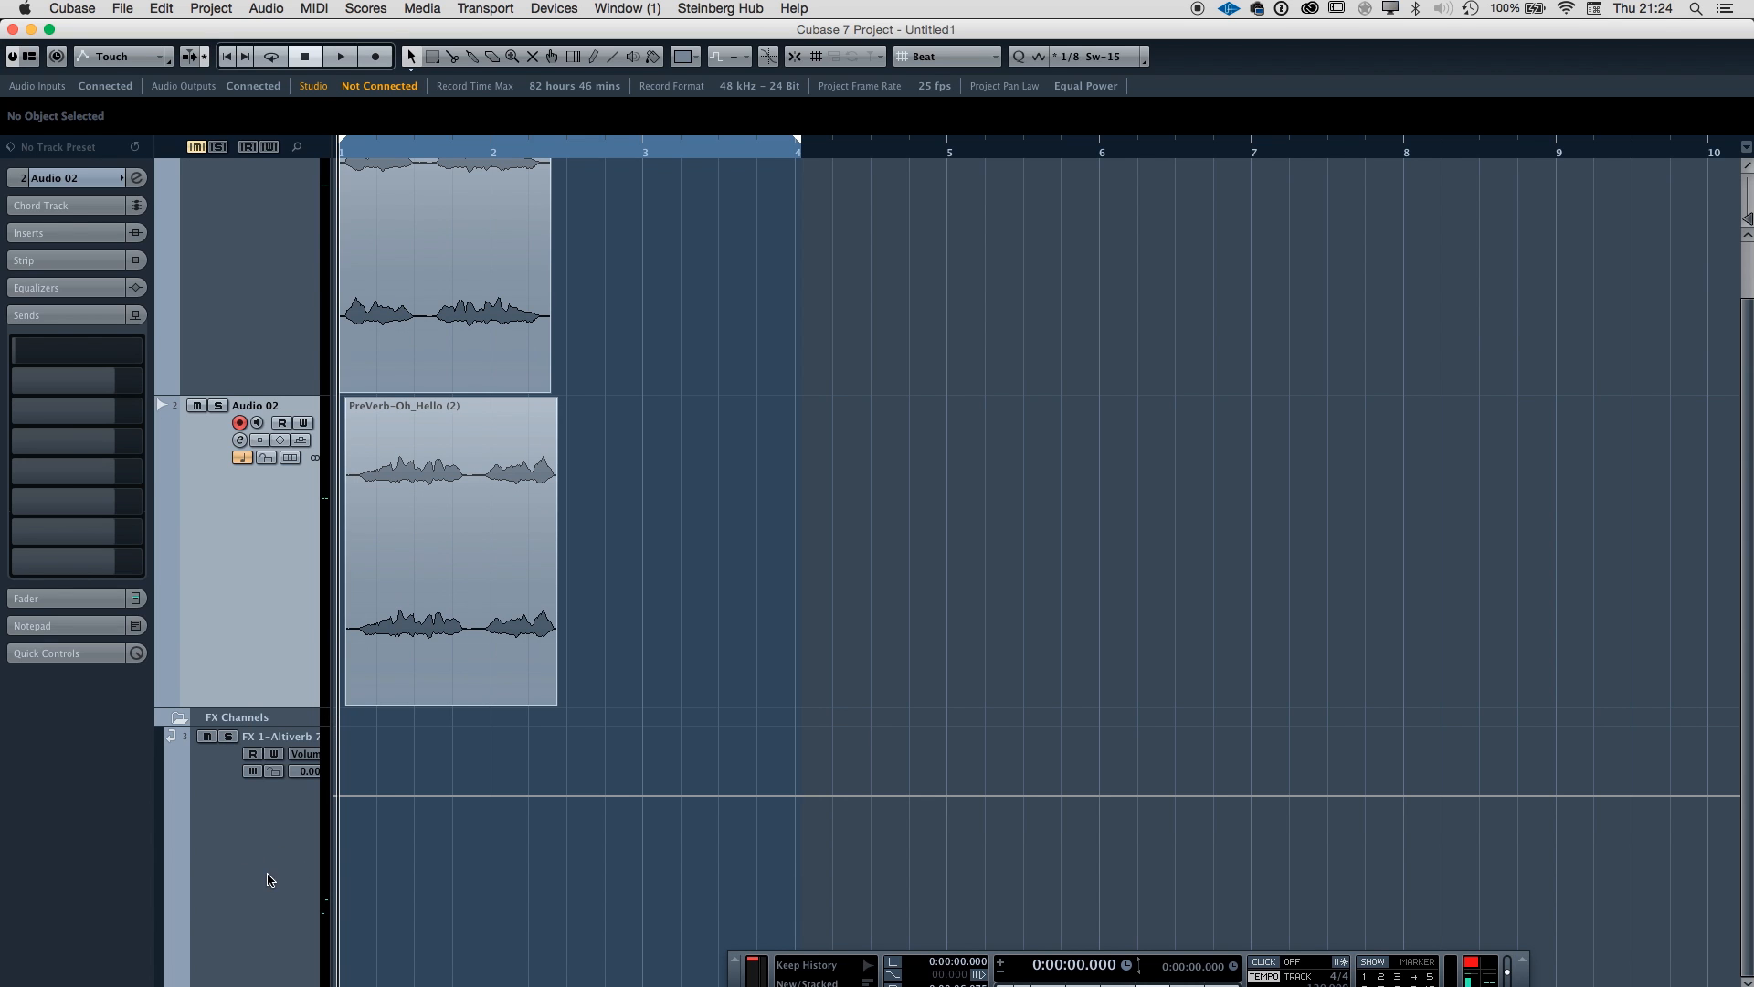
Route the first send of the Audio 02 track to the FX 1-Altiverb 7 channel.
{"action": "left_click", "coordinate": [270, 879]}
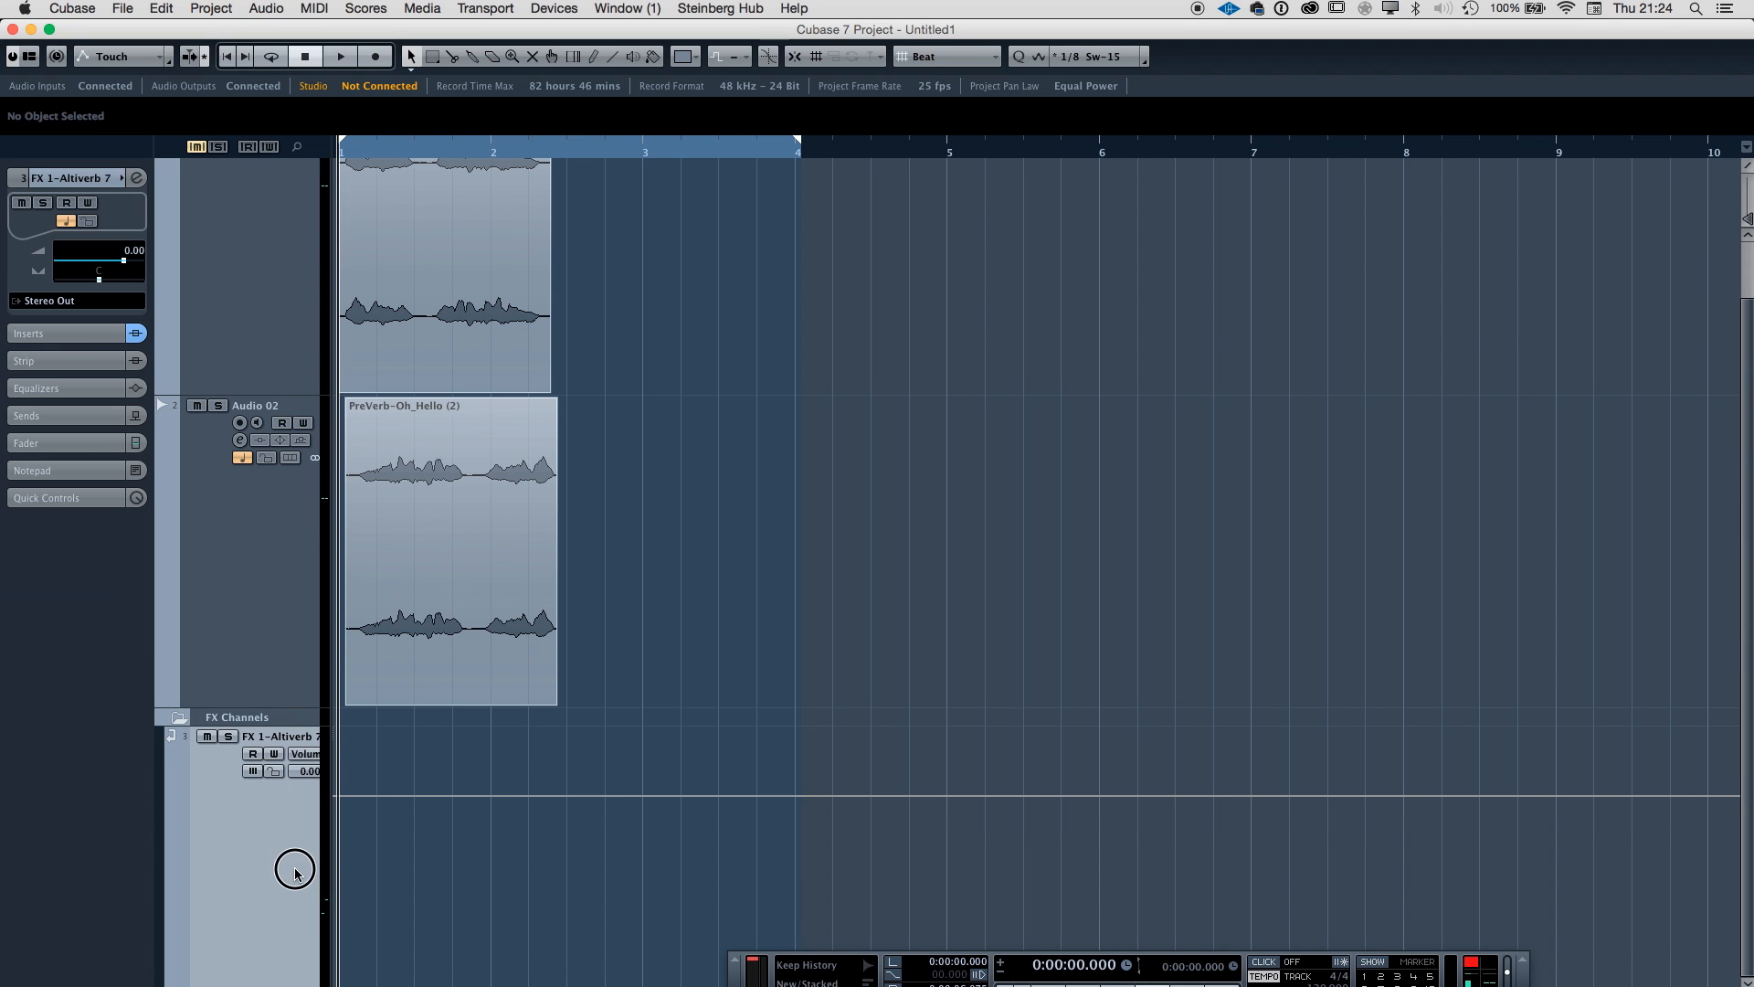
{"action": "left_click", "coordinate": [290, 552]}
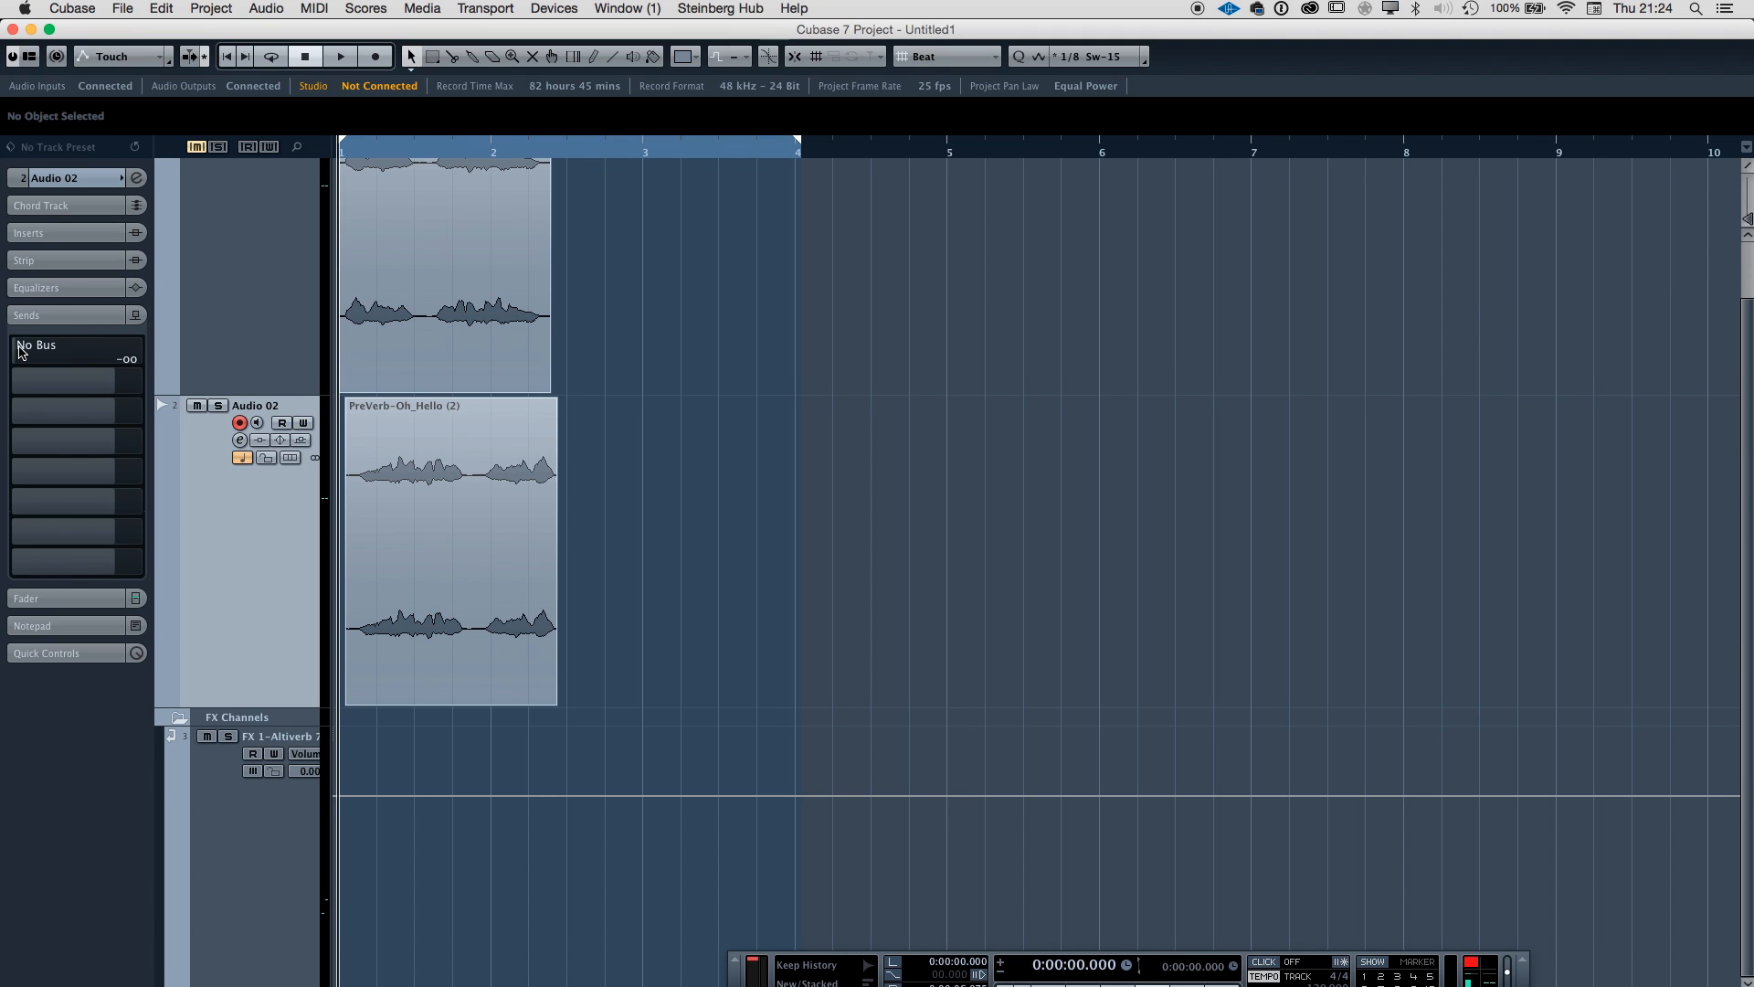
{"action": "left_click", "coordinate": [143, 359]}
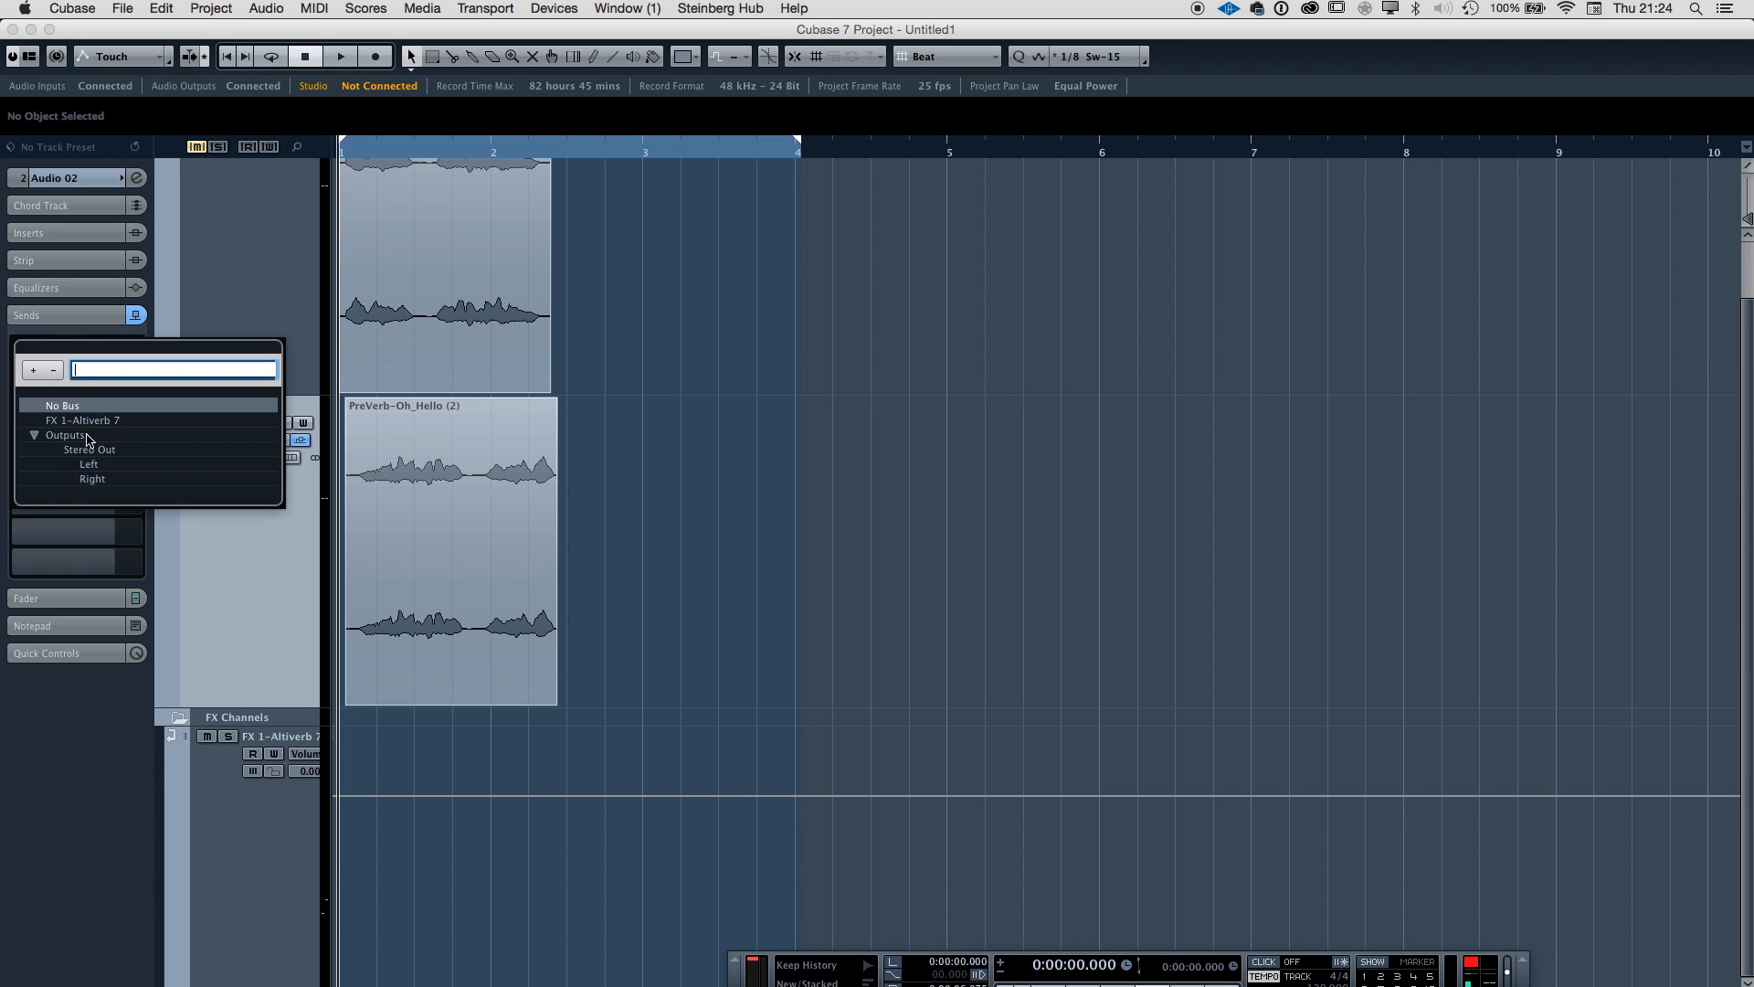
{"action": "left_click", "coordinate": [97, 421]}
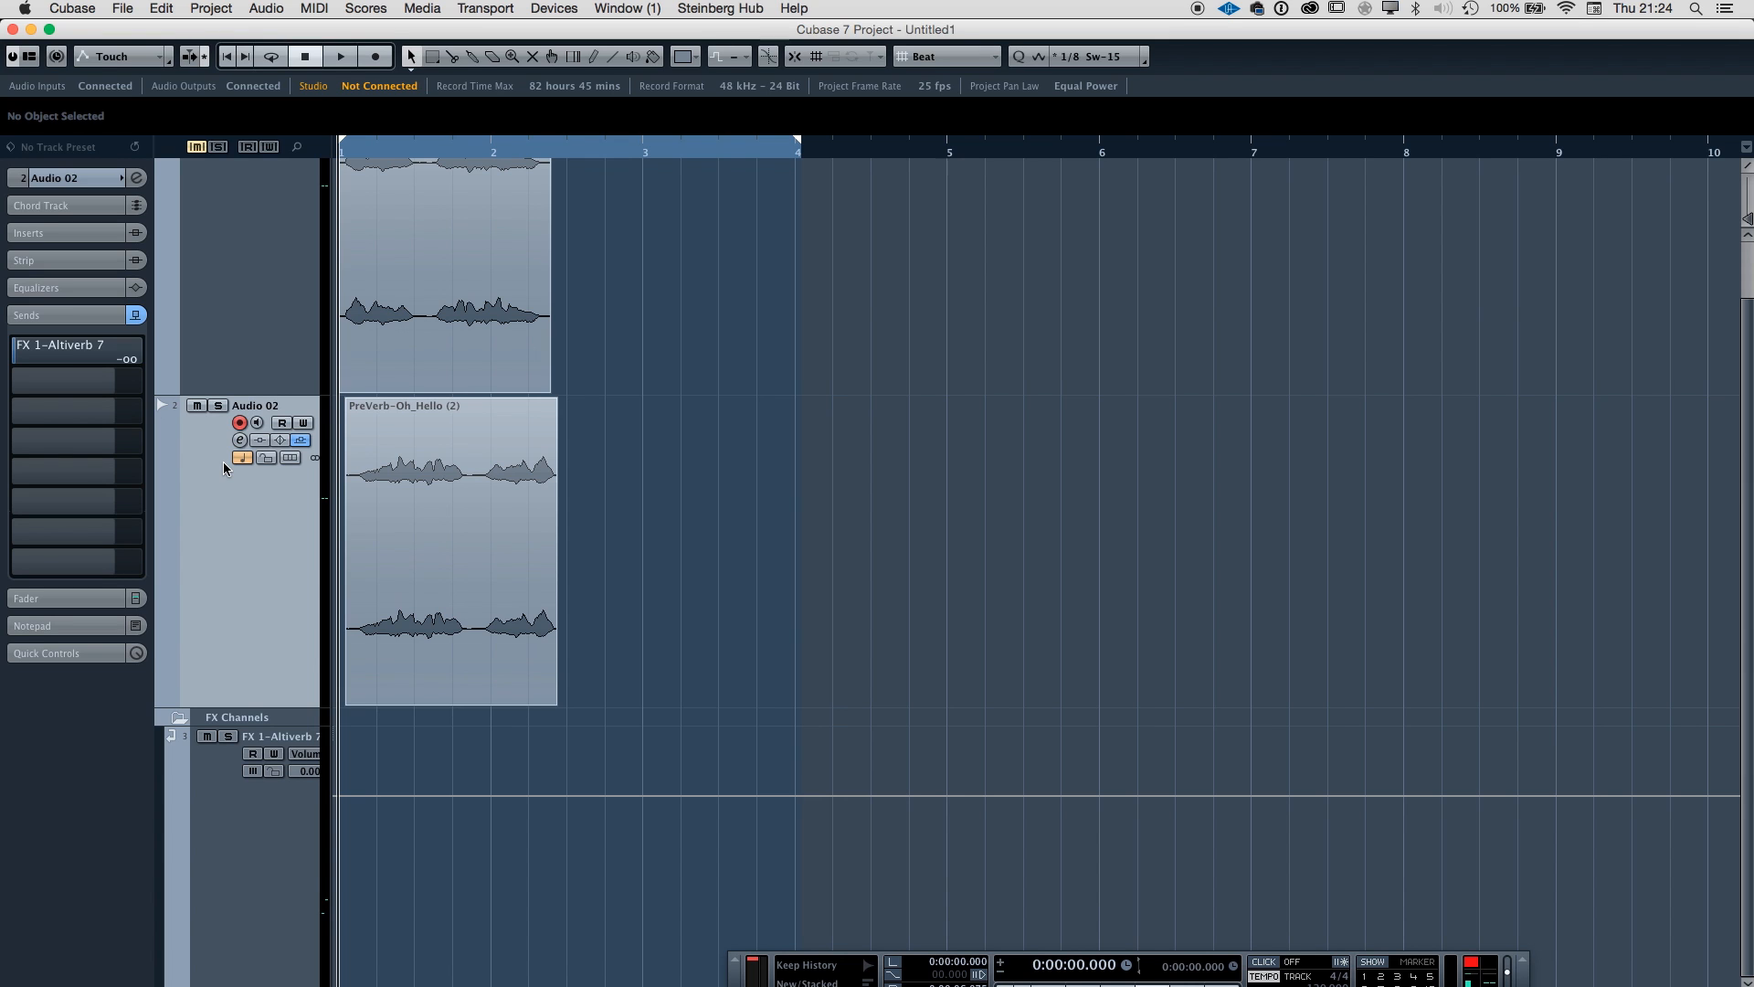
Record level automation for the Altiverb send on Audio 02 during playback and show its automation lane.
{"action": "left_click", "coordinate": [303, 423]}
{"action": "key", "text": "space"}
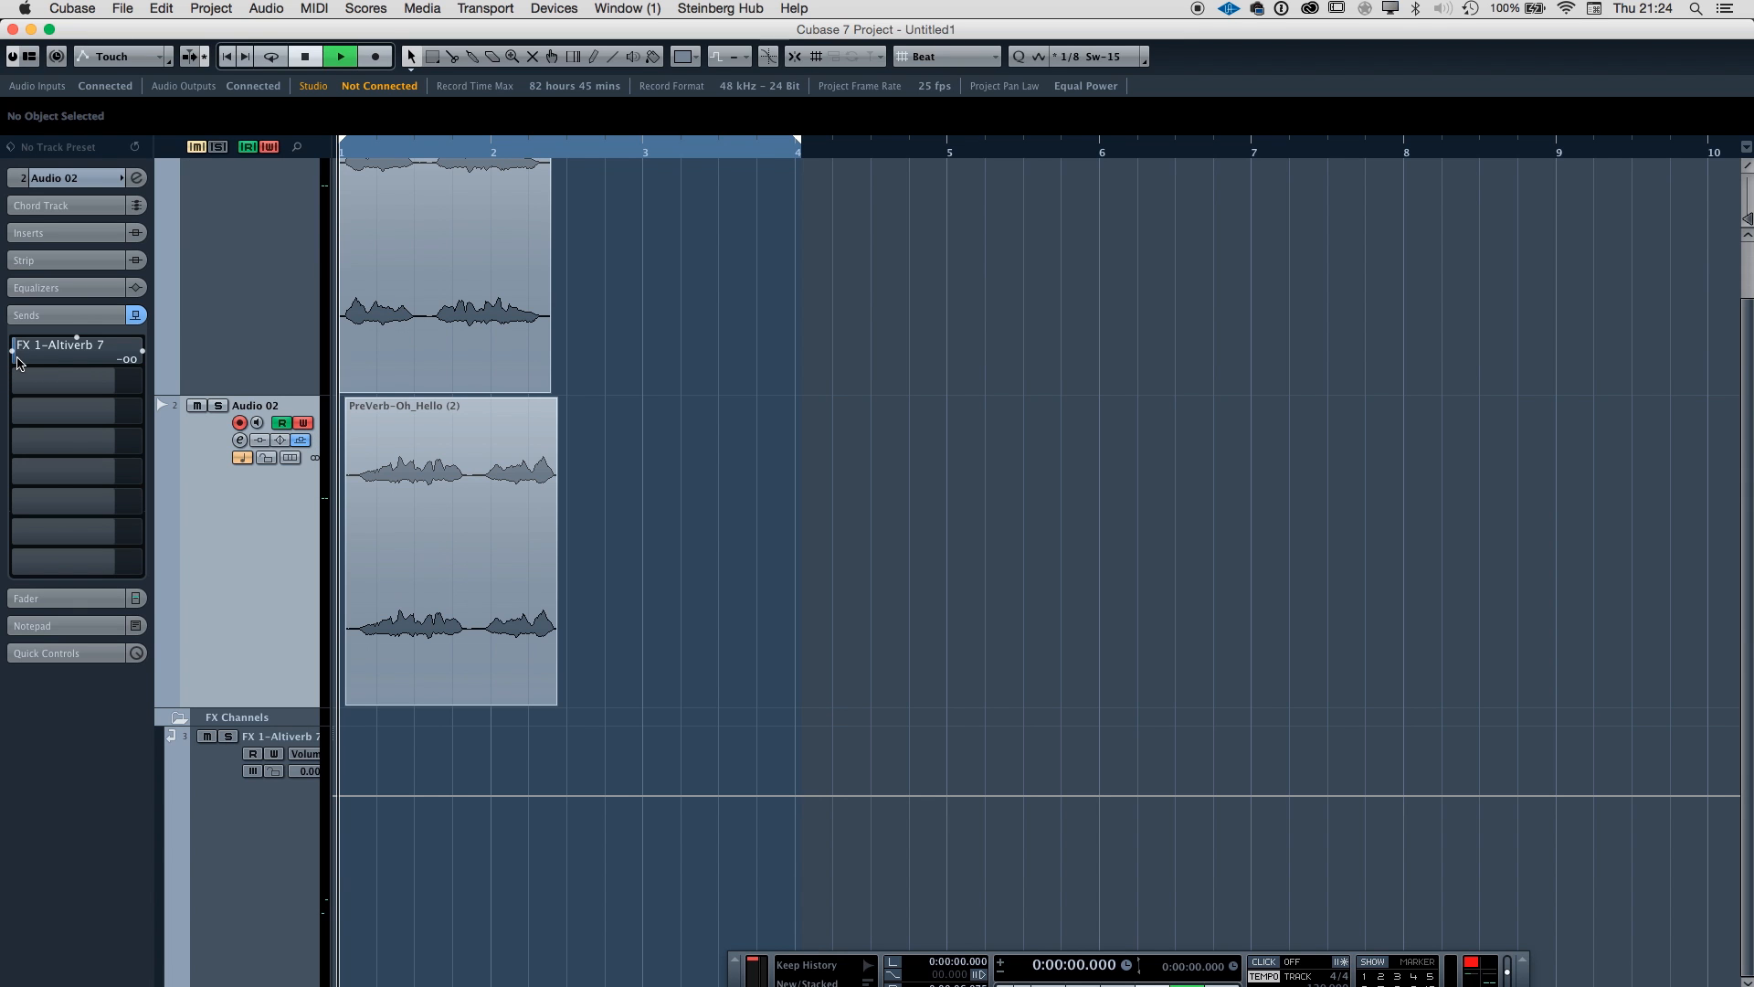
{"action": "mouse_move", "coordinate": [21, 356]}
{"action": "left_mouse_down"}
{"action": "mouse_move", "coordinate": [143, 358]}
{"action": "mouse_move", "coordinate": [3, 382]}
{"action": "left_mouse_up"}
{"action": "key", "text": "space"}
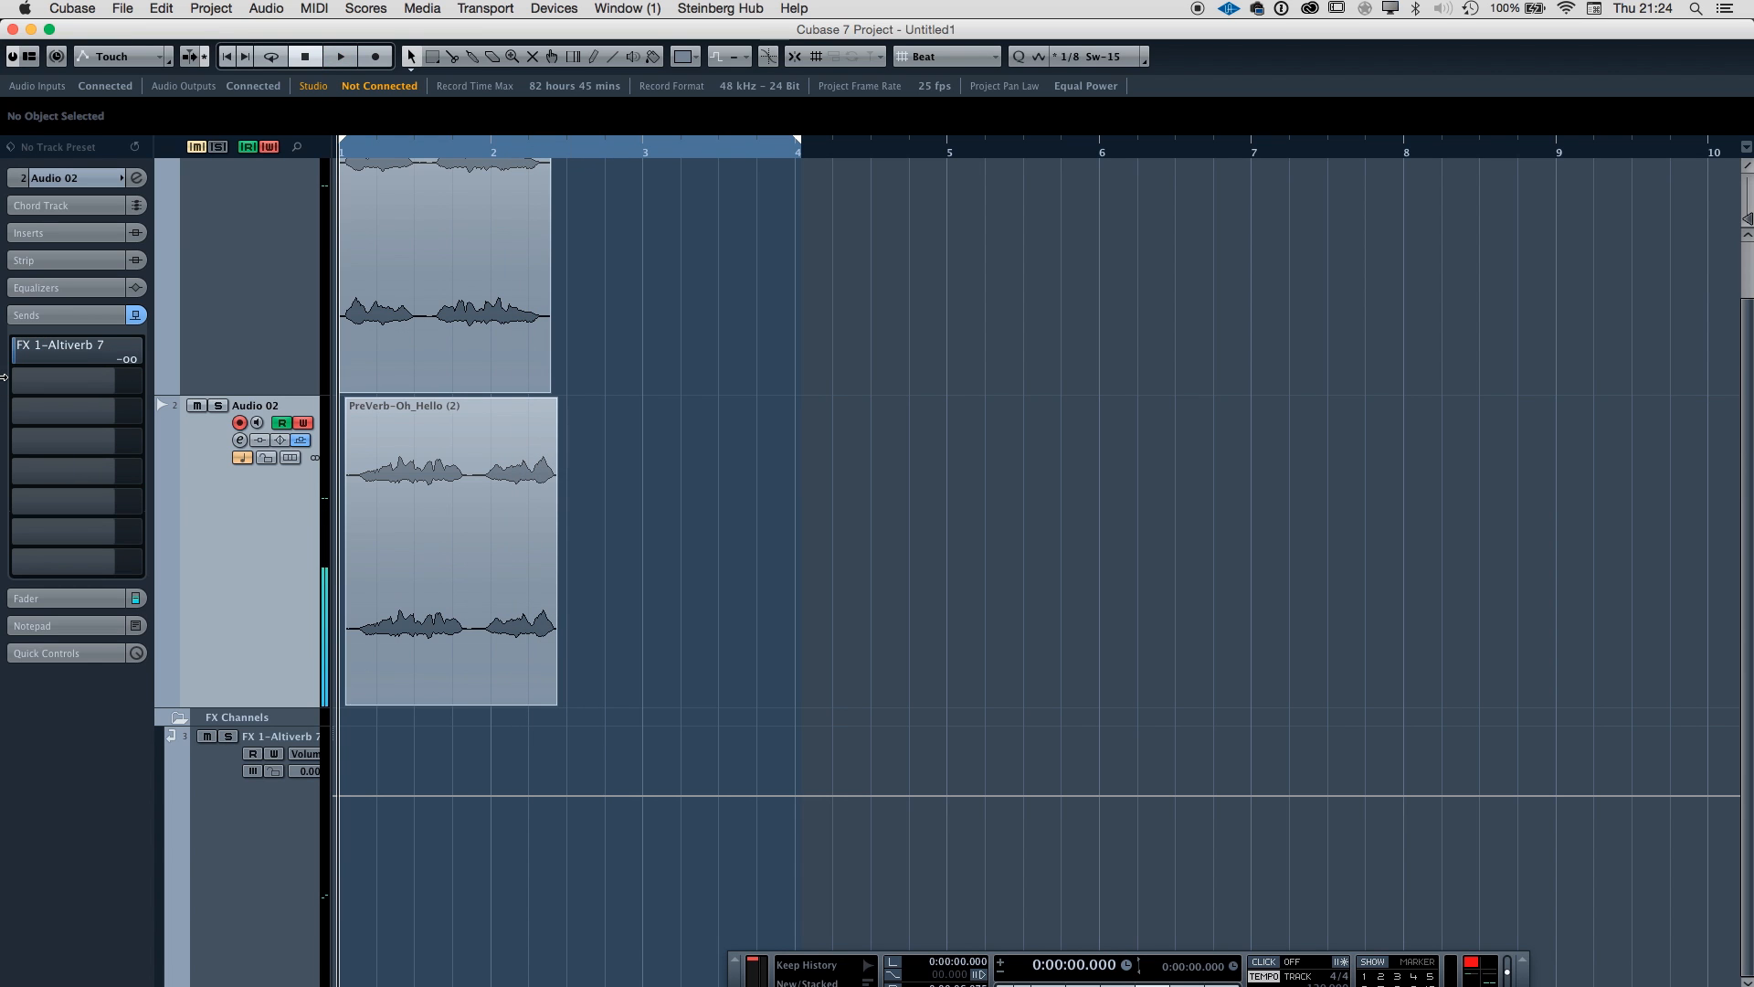
{"action": "left_click", "coordinate": [460, 487]}
{"action": "left_click", "coordinate": [164, 698]}
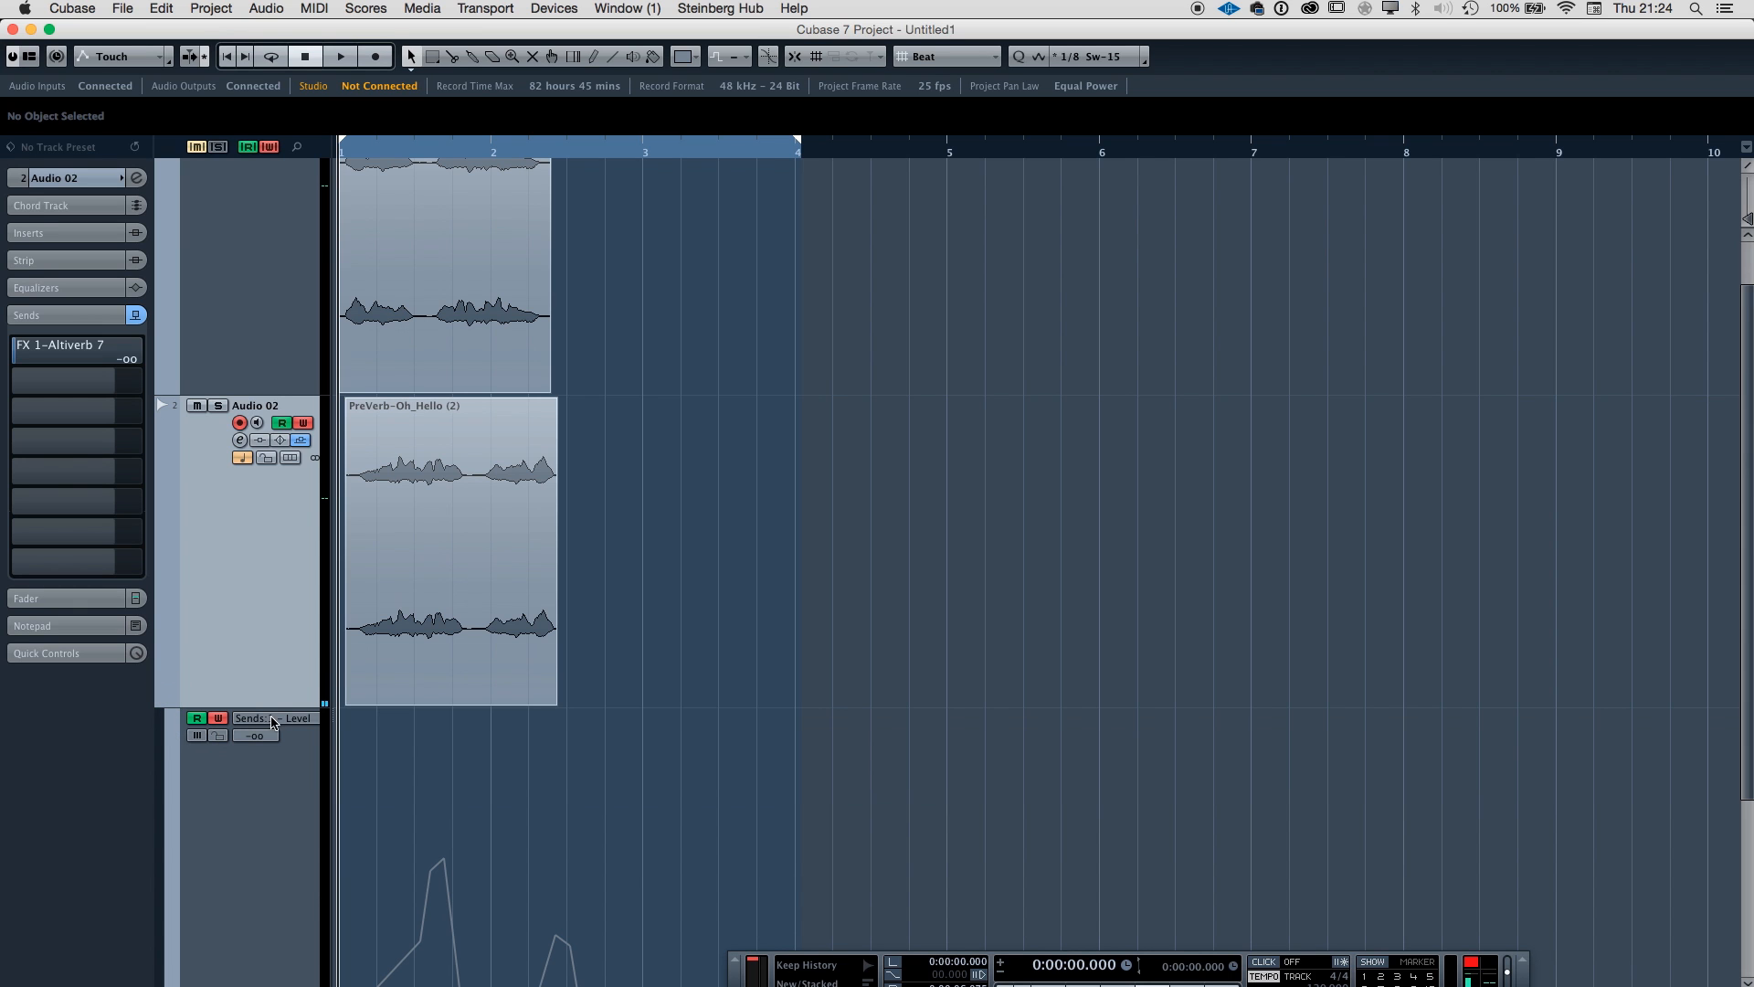
Shift the automation points of the second send-level peak slightly earlier and play back the result.
{"action": "key", "text": "h"}
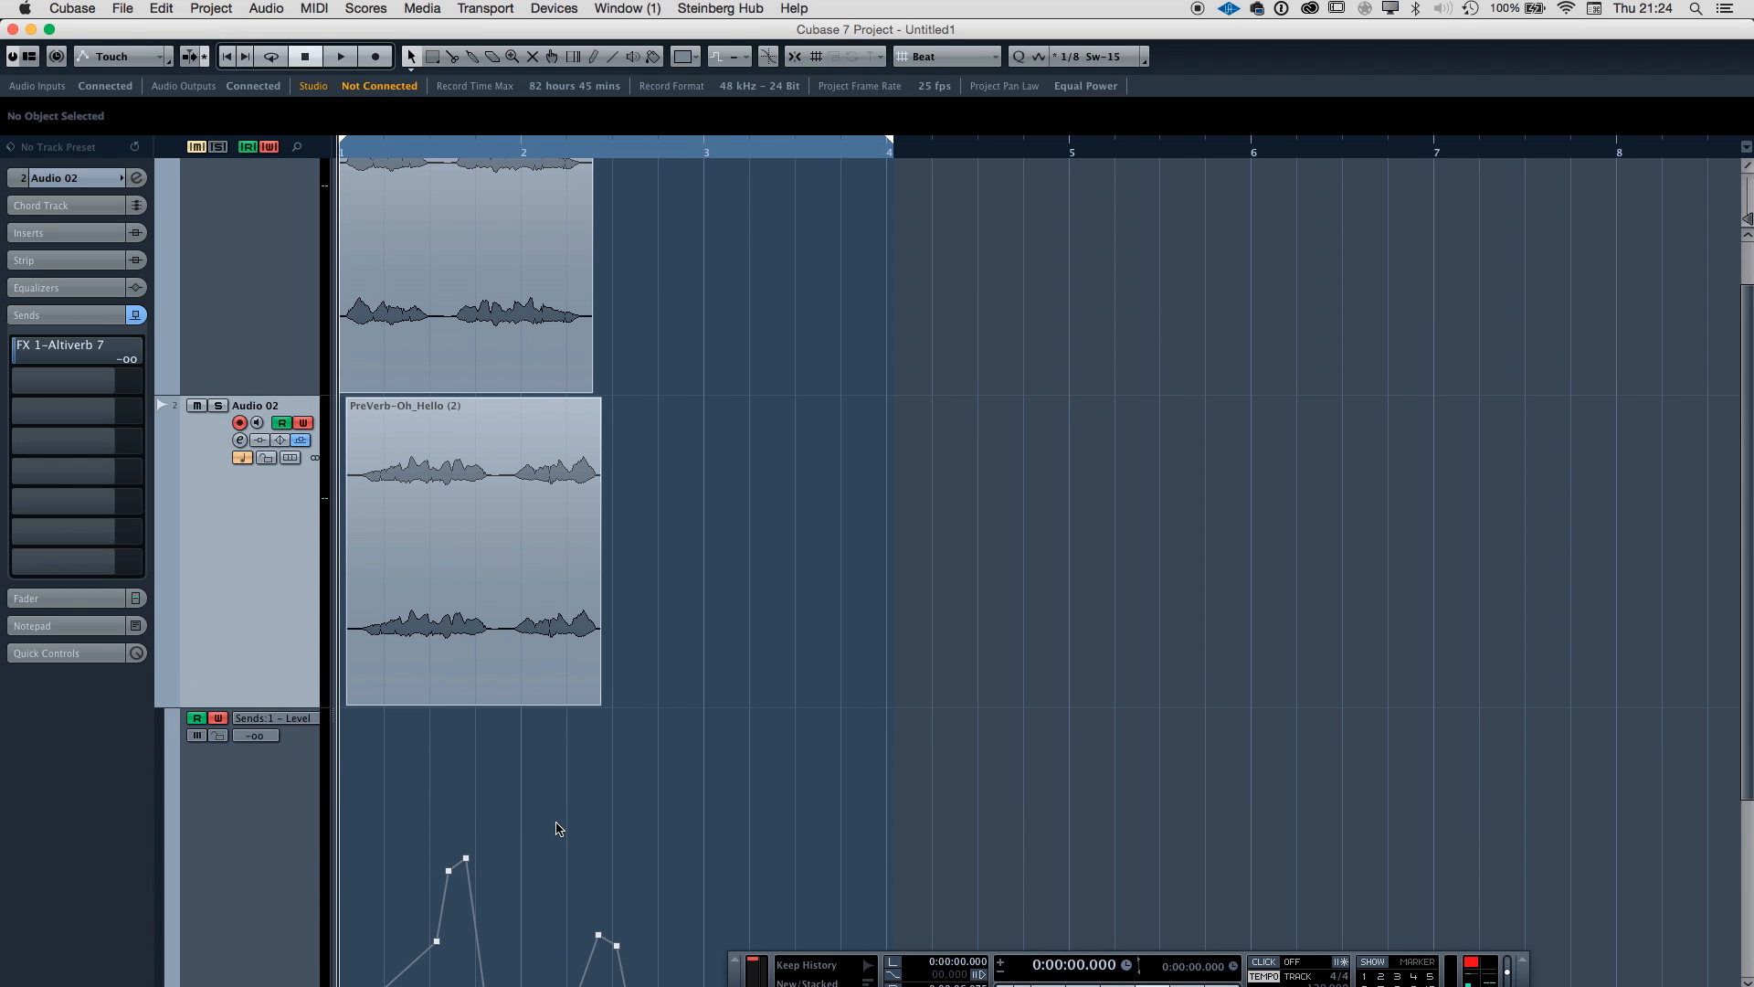
{"action": "key", "text": "h"}
{"action": "key", "text": "h"}
{"action": "key", "text": "h"}
{"action": "scroll", "coordinate": [736, 830], "scroll_direction": "down", "scroll_amount": 5}
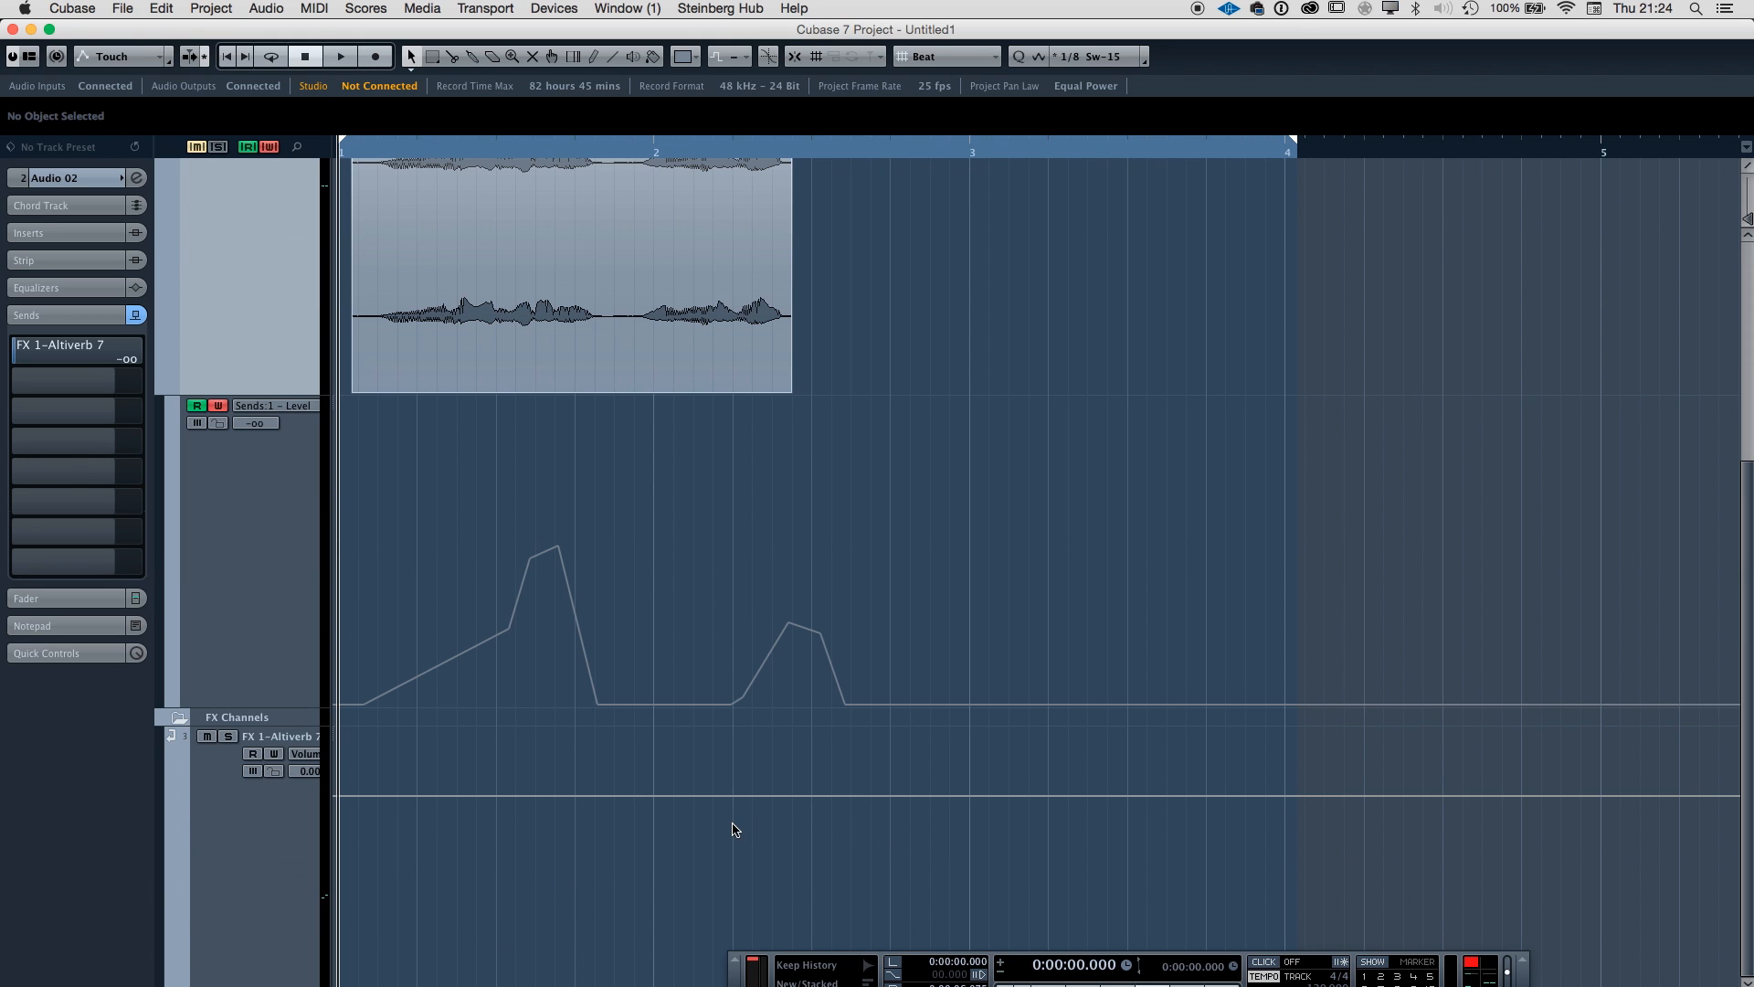
{"action": "left_click_drag", "start_coordinate": [907, 584], "coordinate": [710, 723]}
{"action": "left_click_drag", "start_coordinate": [735, 697], "coordinate": [681, 695]}
{"action": "left_click", "coordinate": [728, 599]}
{"action": "key", "text": "space"}
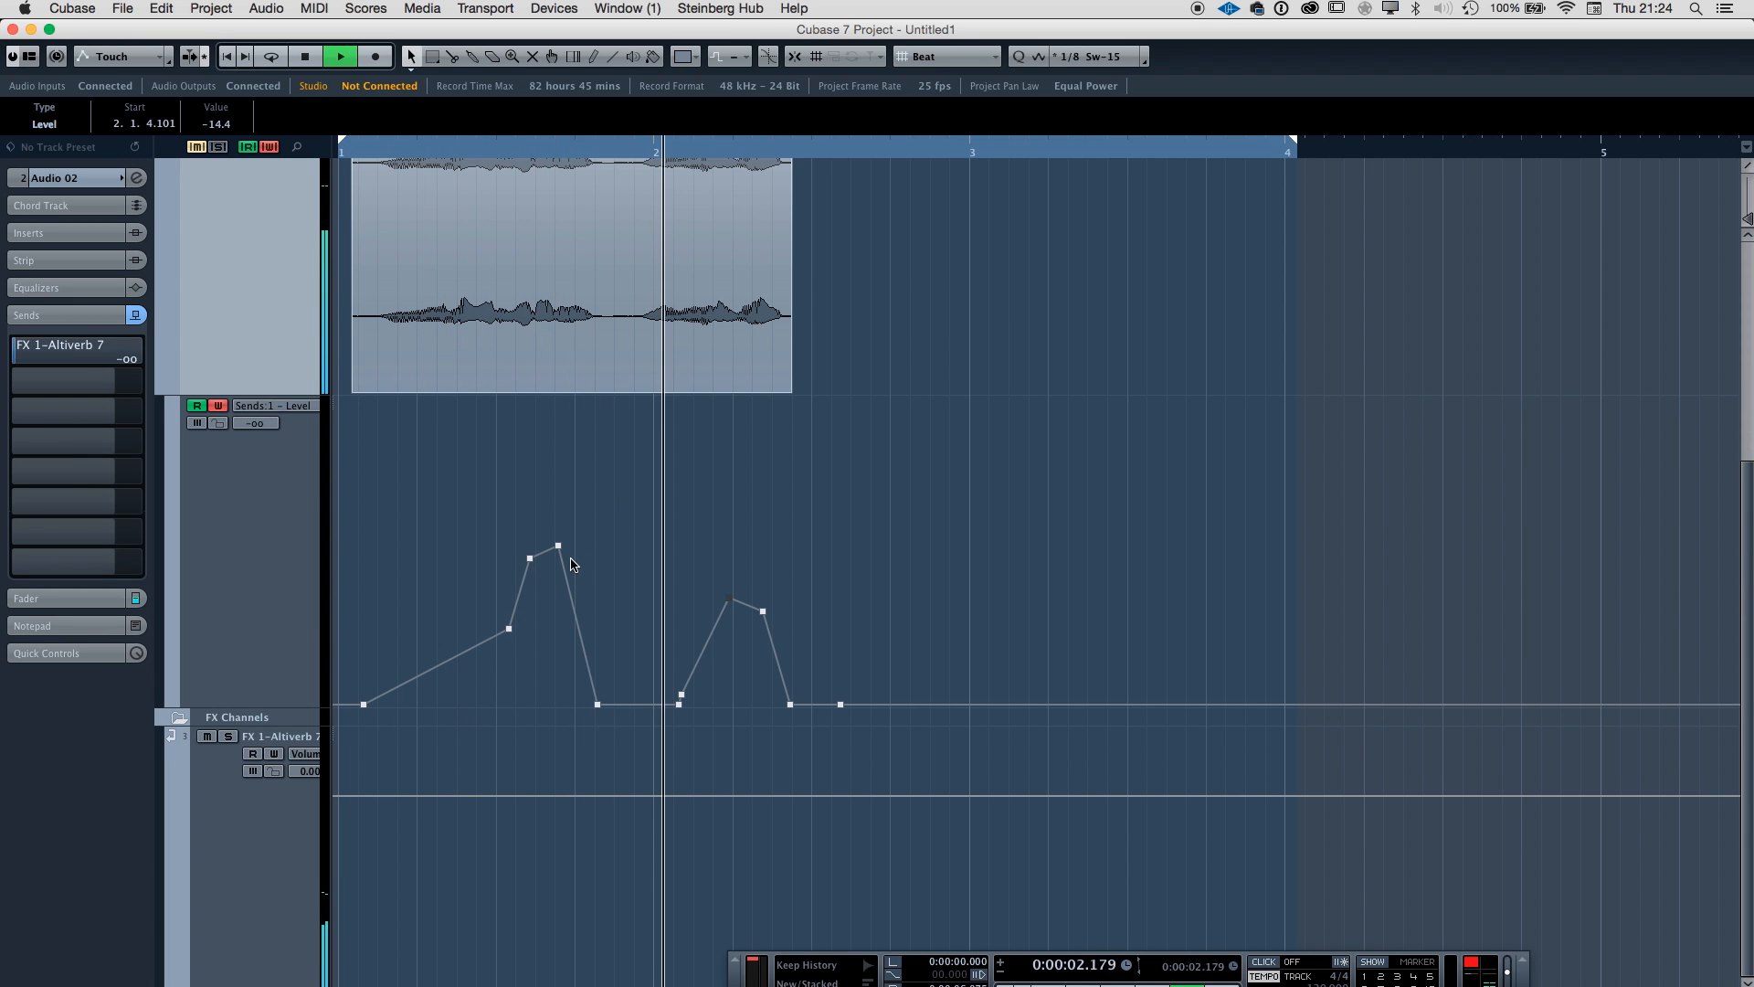
{"action": "key", "text": "space"}
Lower the two top points of the first send-level peak to about -12.3, audition it, and turn off automation writing.
{"action": "left_click_drag", "start_coordinate": [561, 545], "coordinate": [527, 586]}
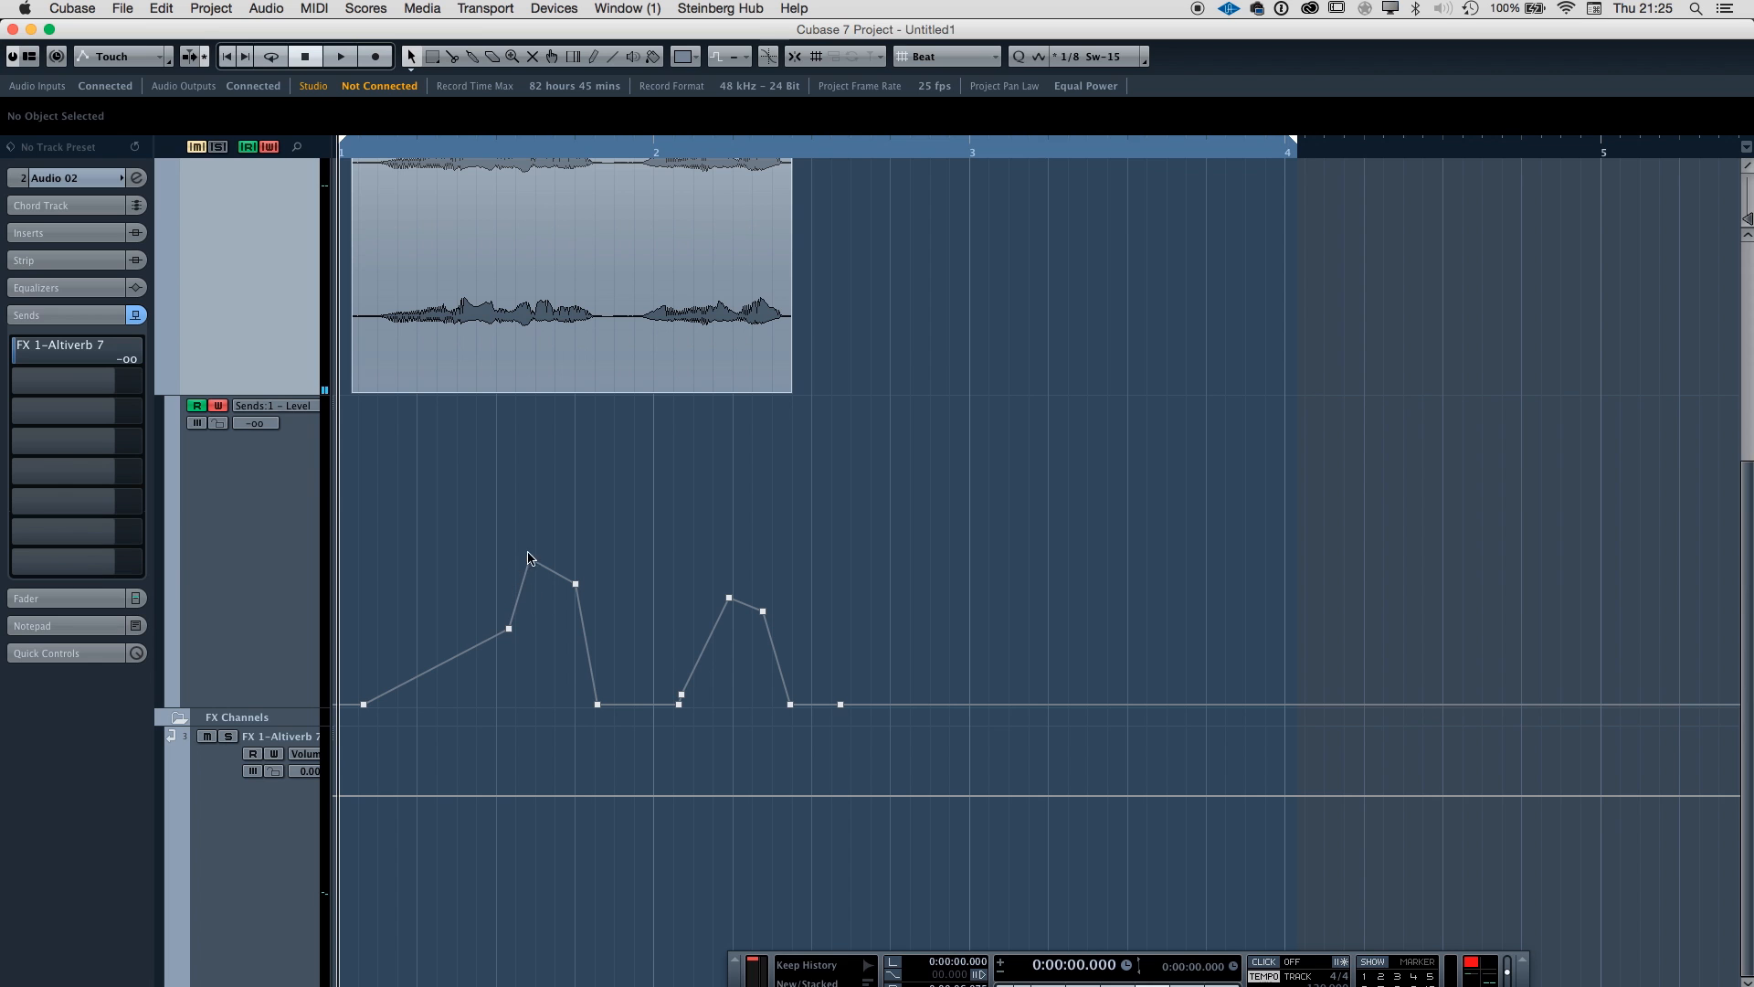
{"action": "left_click", "coordinate": [528, 561]}
{"action": "left_click_drag", "start_coordinate": [525, 573], "coordinate": [522, 582]}
{"action": "key", "text": "space"}
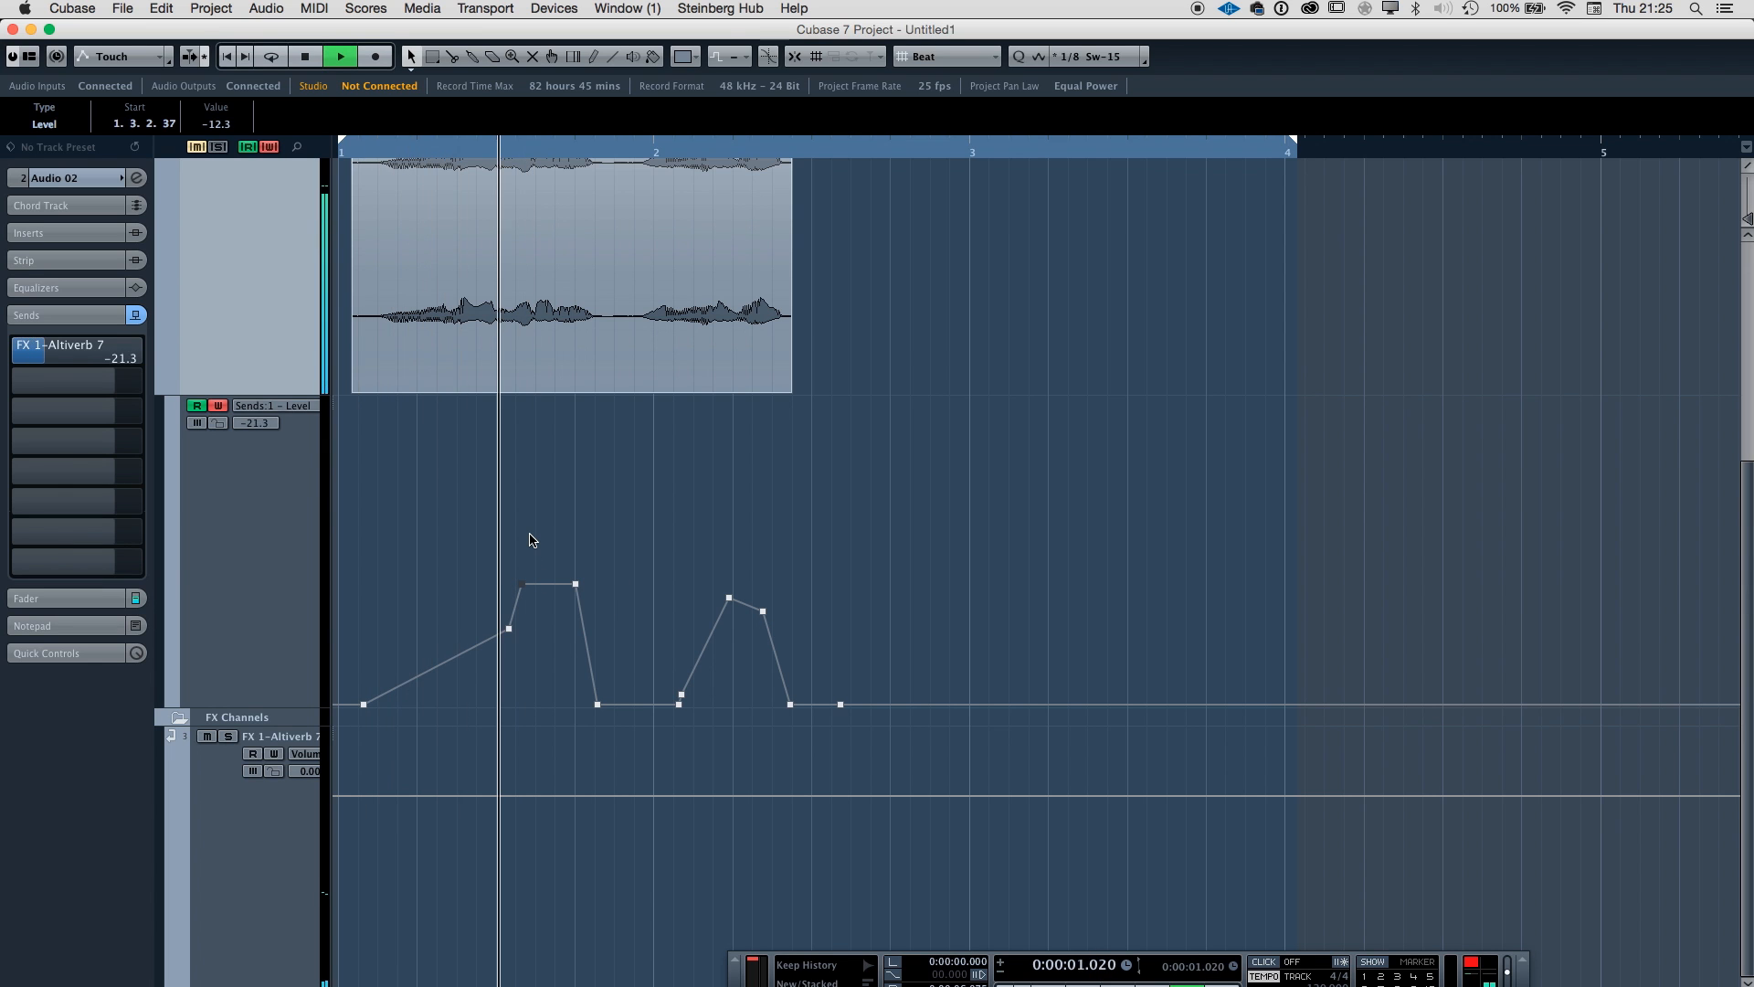
{"action": "key", "text": "g"}
{"action": "key", "text": "g"}
{"action": "key", "text": "g"}
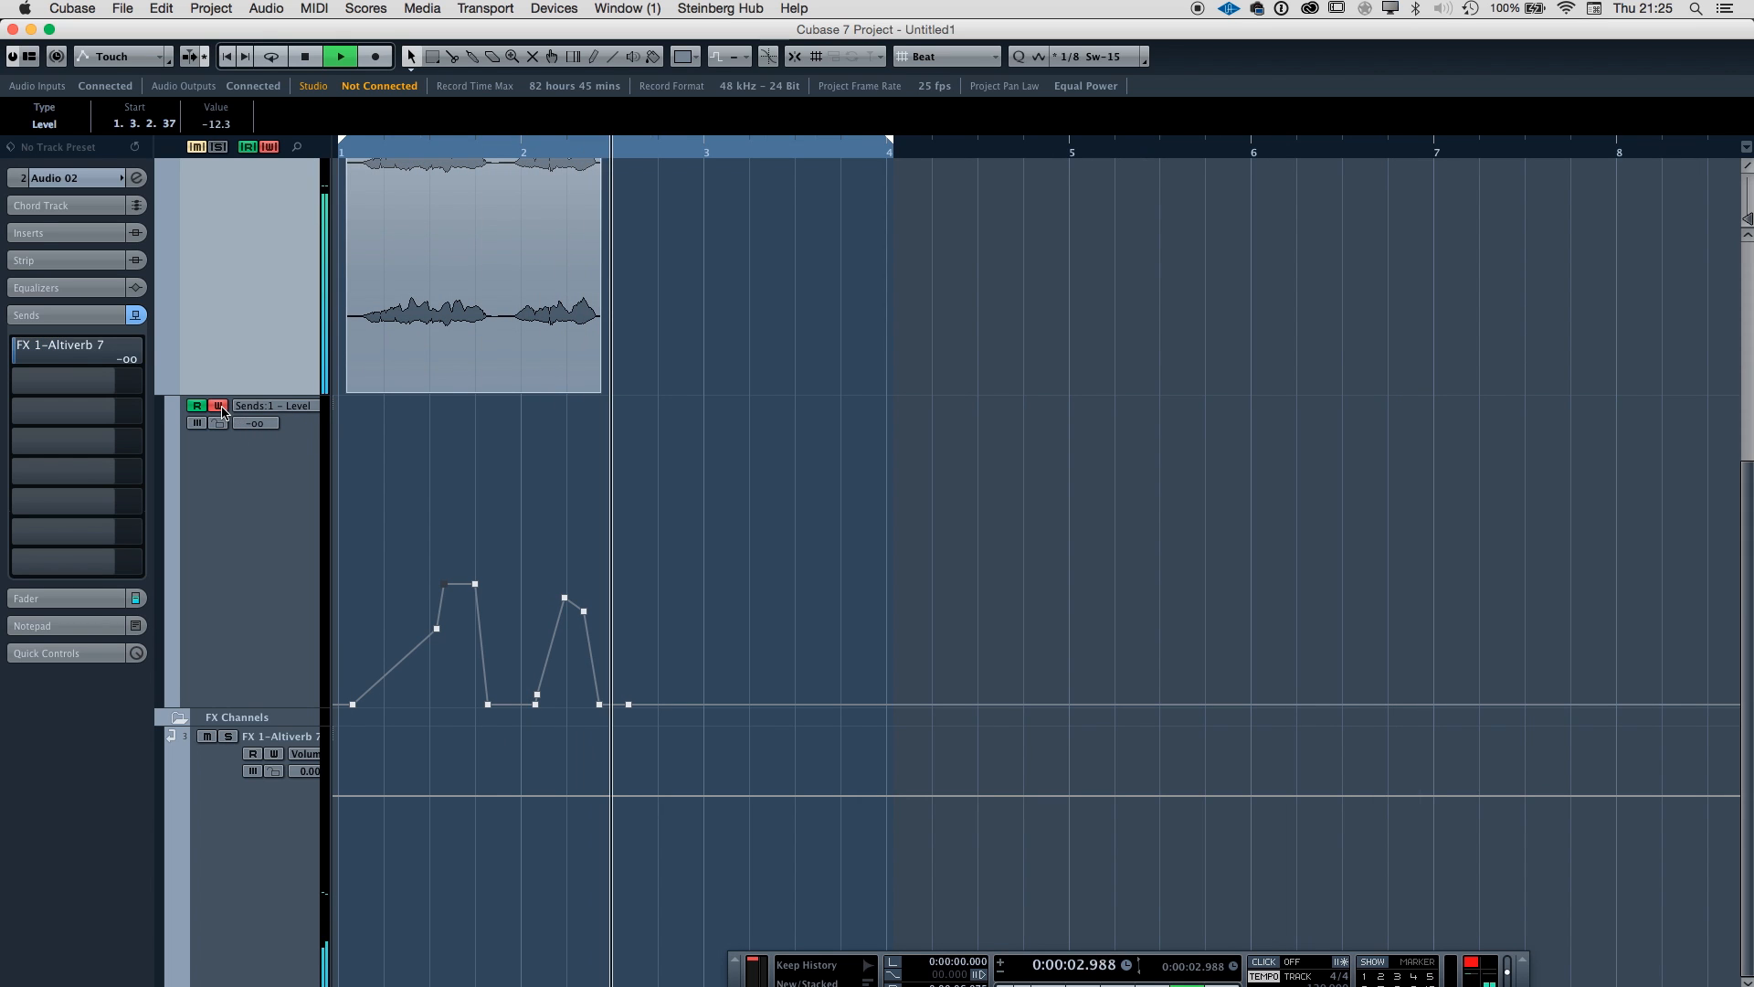
{"action": "key", "text": "space"}
{"action": "left_click", "coordinate": [218, 406]}
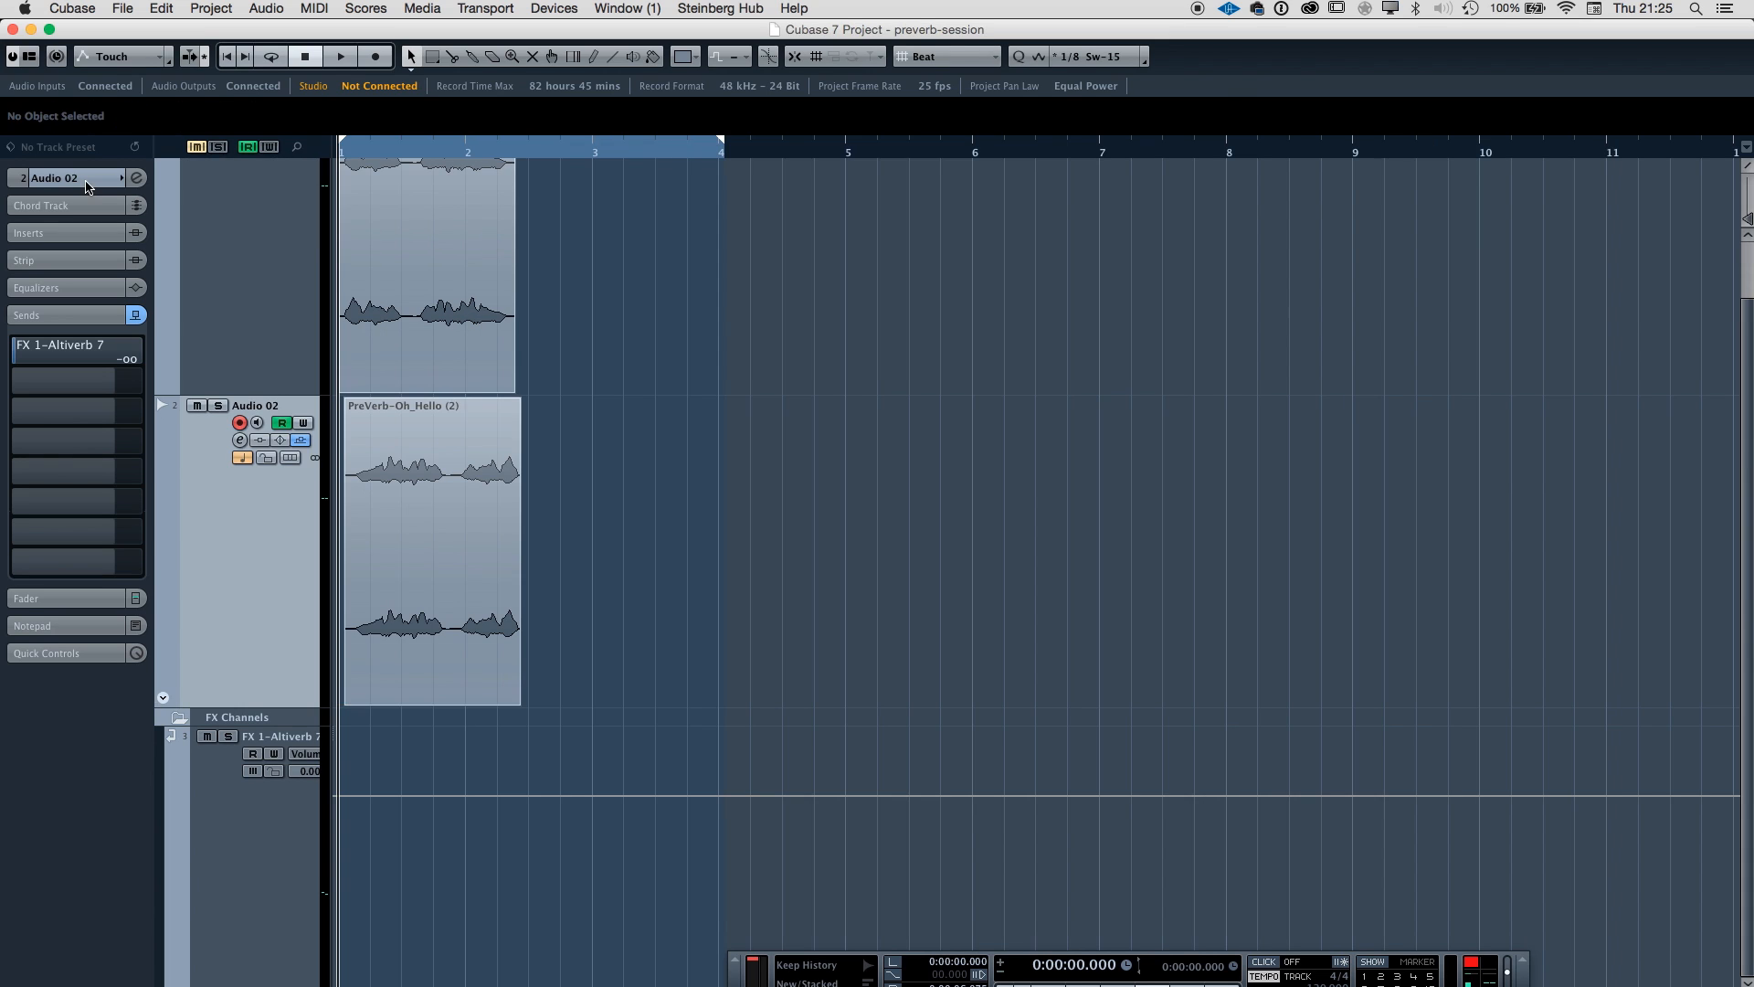
Pull down the Audio 02 volume, switch its Altiverb send to pre-fader, and play back the reverb alone.
{"action": "left_click", "coordinate": [84, 179]}
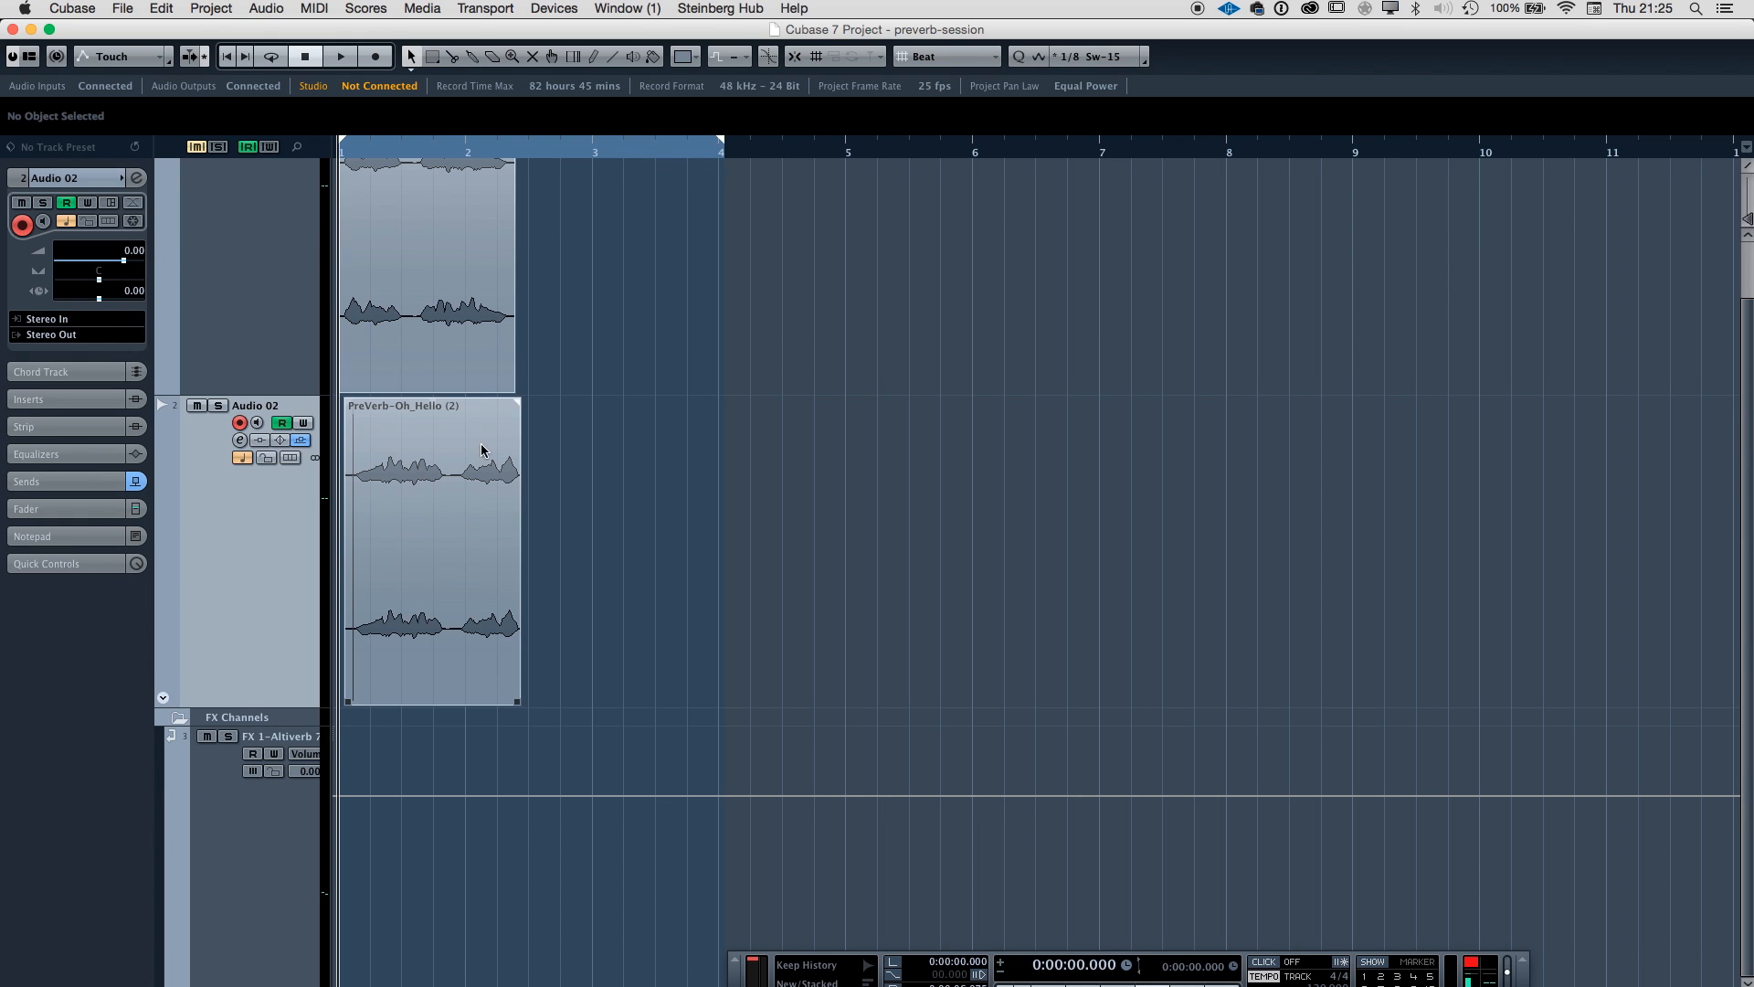
{"action": "left_click_drag", "start_coordinate": [125, 265], "coordinate": [32, 270]}
{"action": "left_click", "coordinate": [68, 482]}
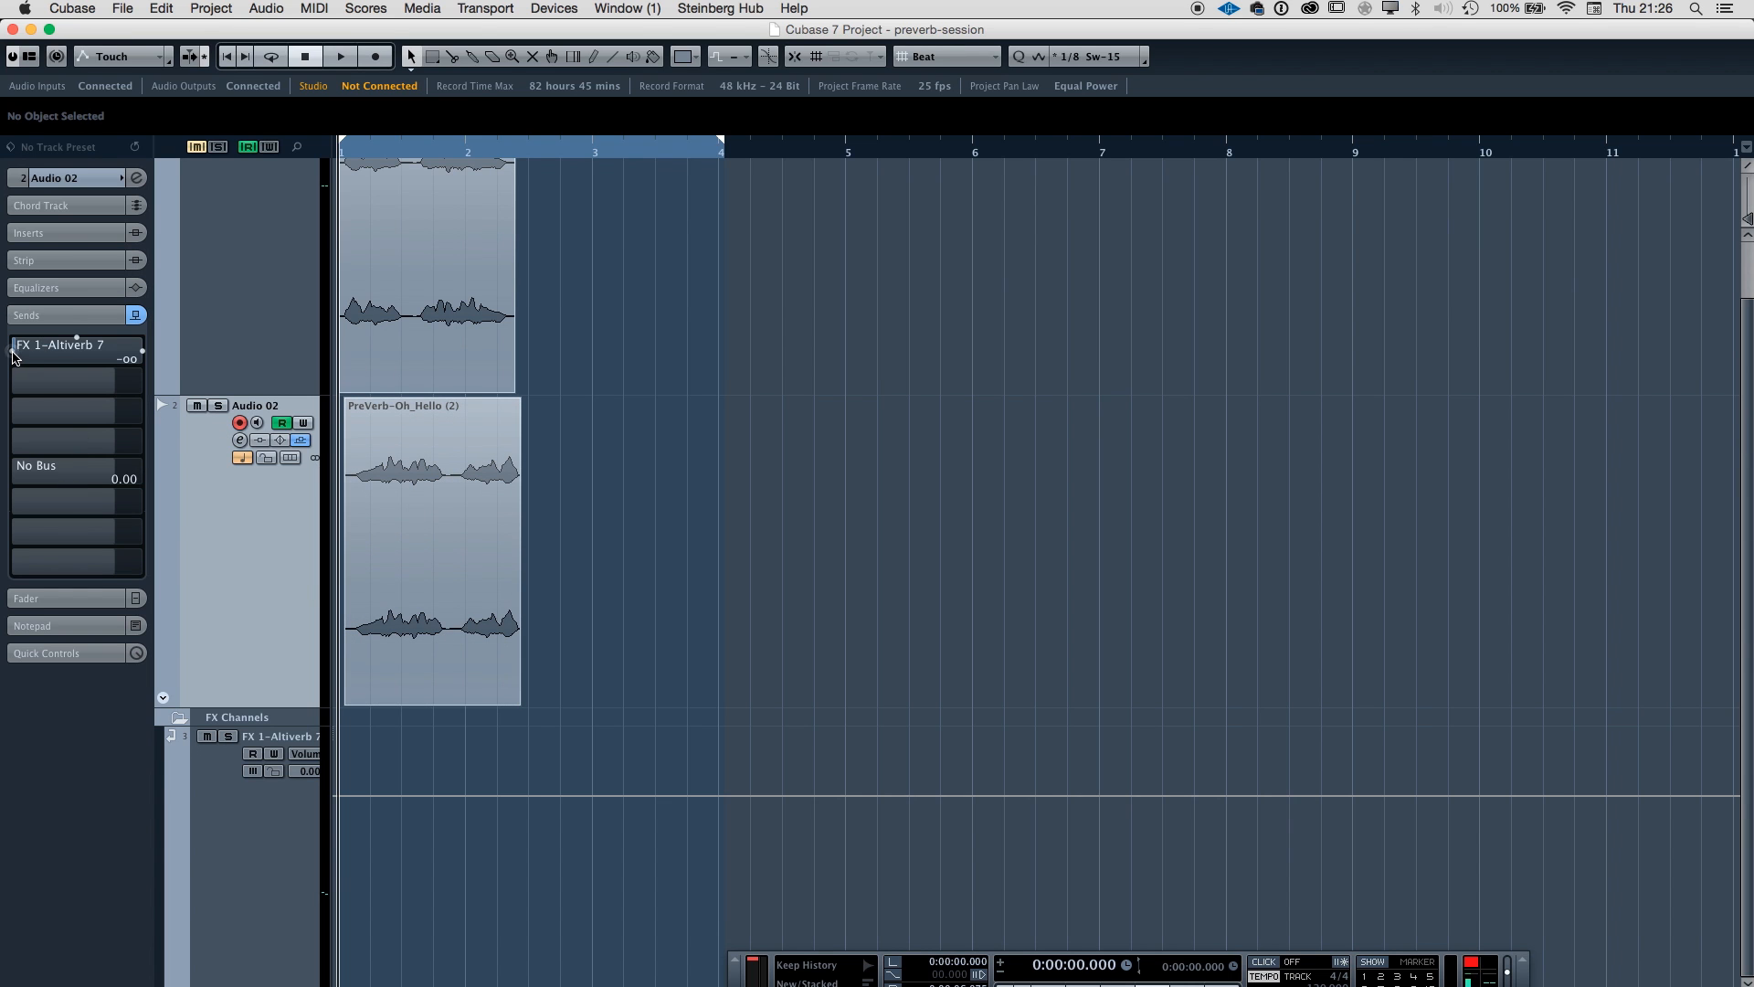
{"action": "left_click", "coordinate": [13, 352]}
{"action": "key", "text": "space"}
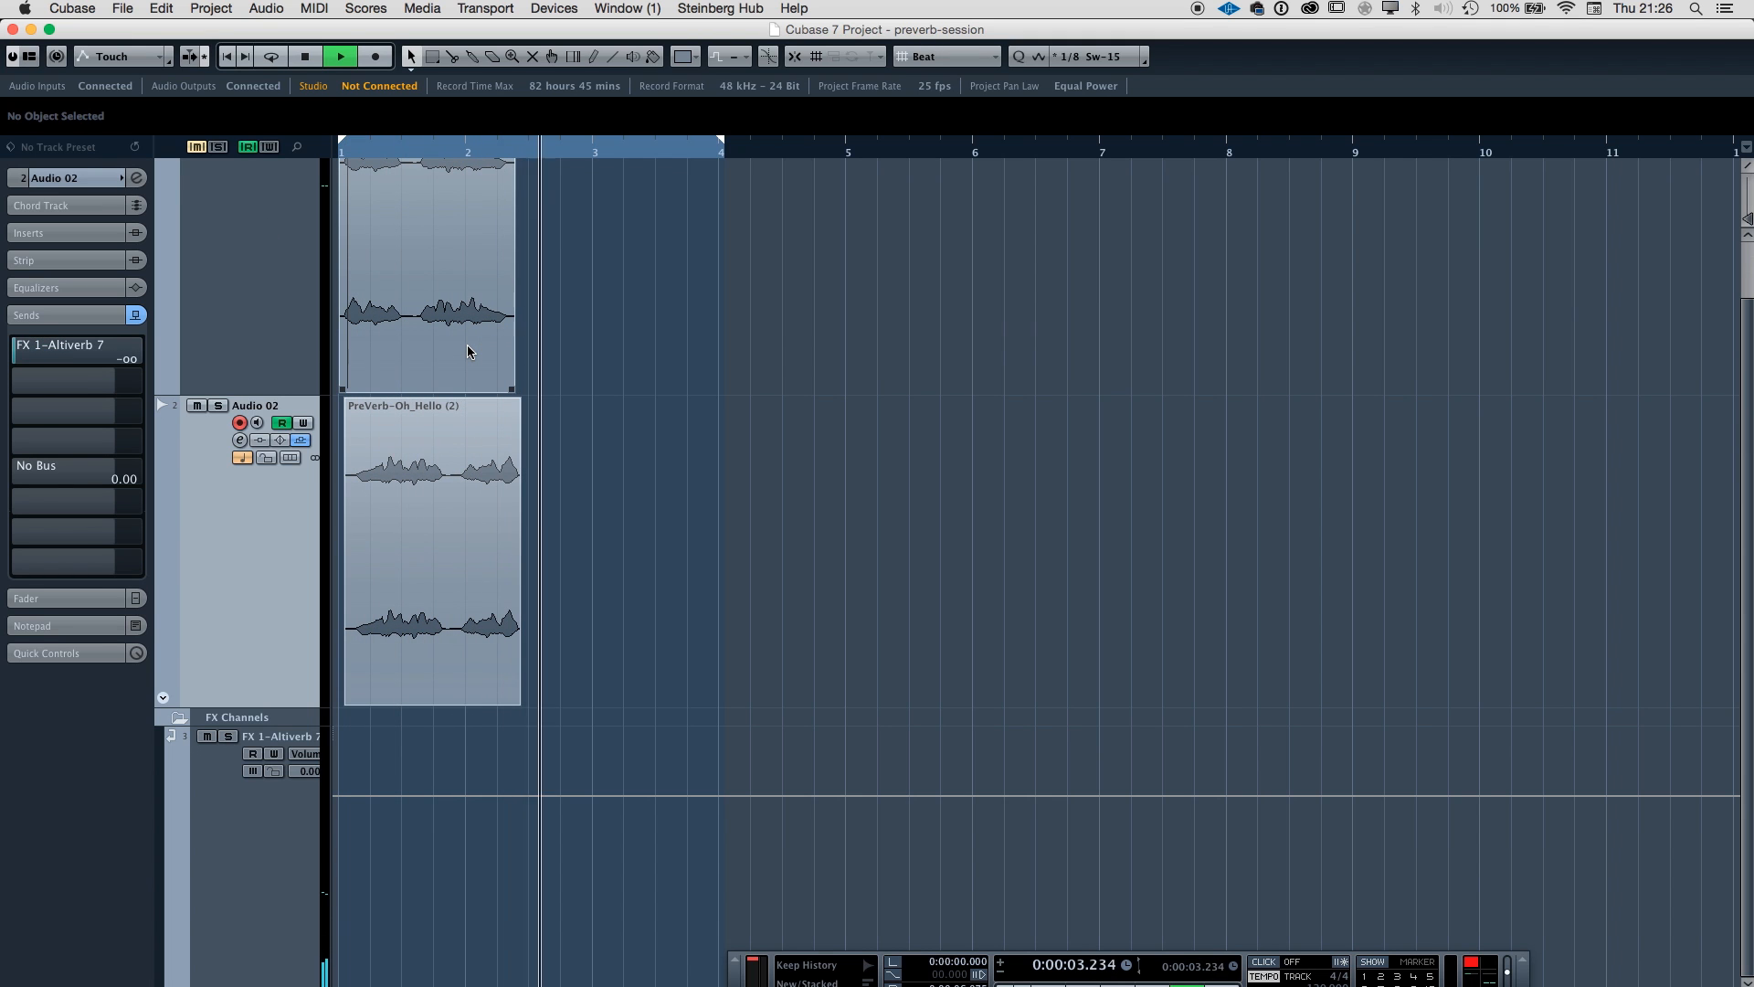
{"action": "key", "text": "space"}
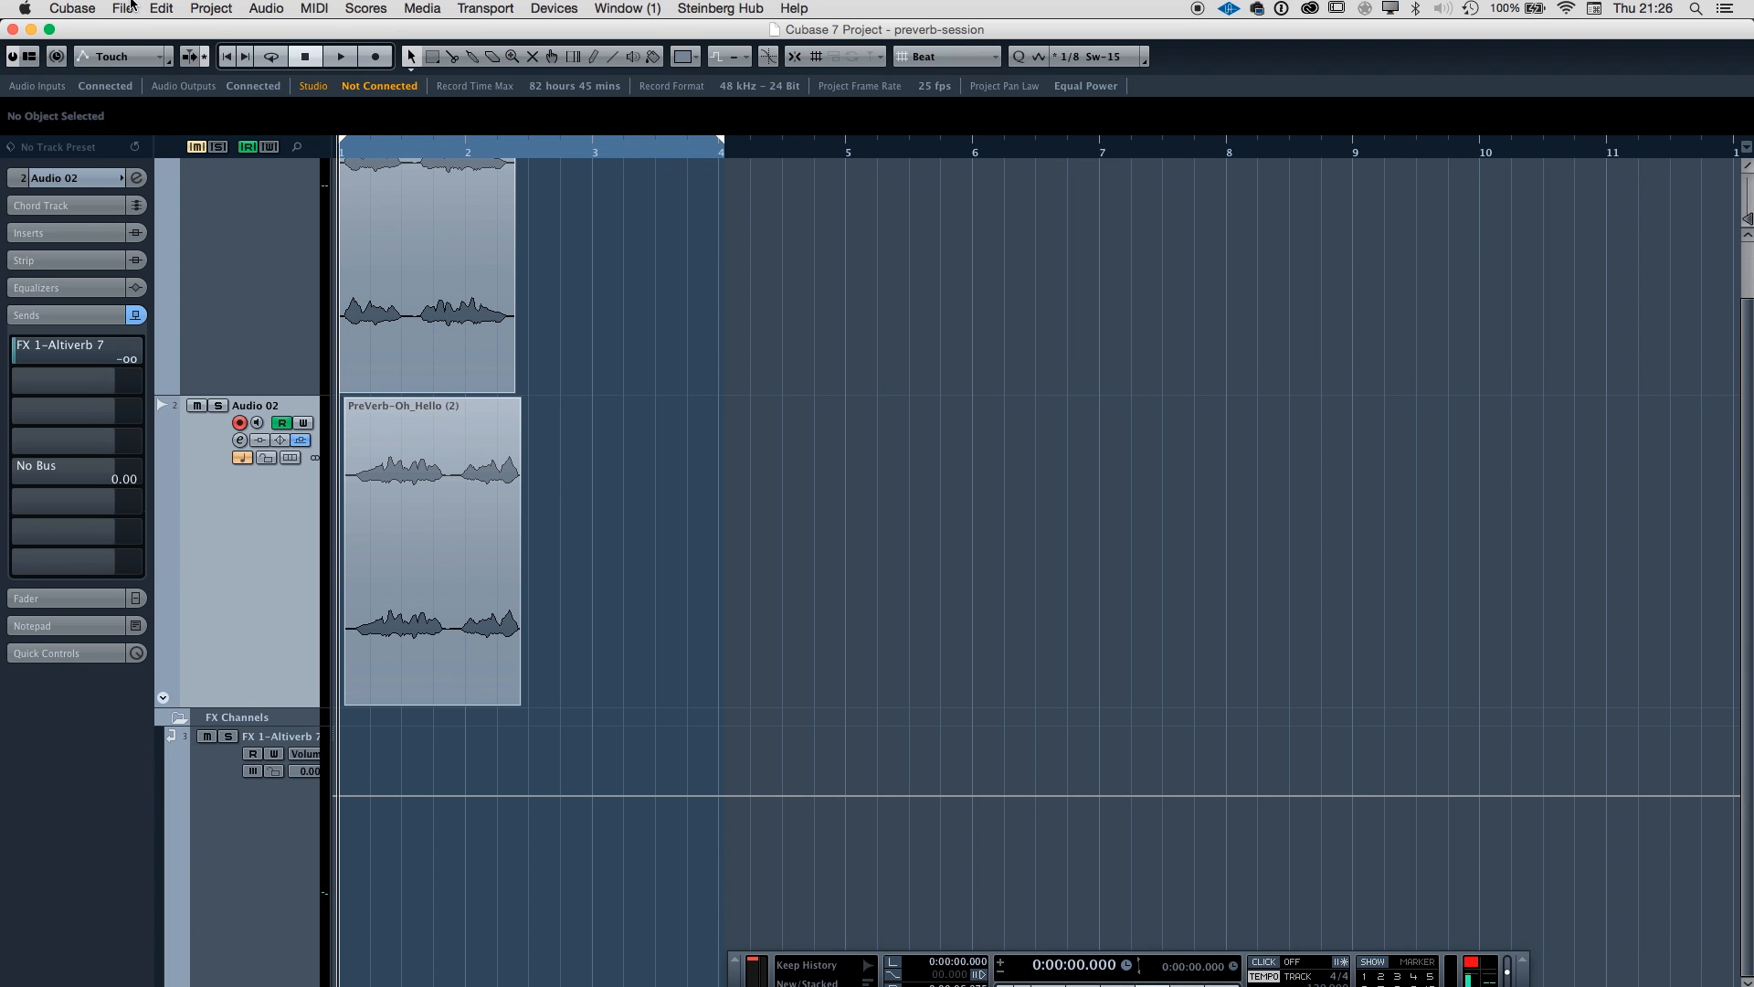
Export the stereo output as 48 kHz, 24-bit Wave file "ohhello=reversereveb", importing it into the pool and an audio track.
{"action": "left_click", "coordinate": [130, 6]}
{"action": "mouse_move", "coordinate": [254, 308]}
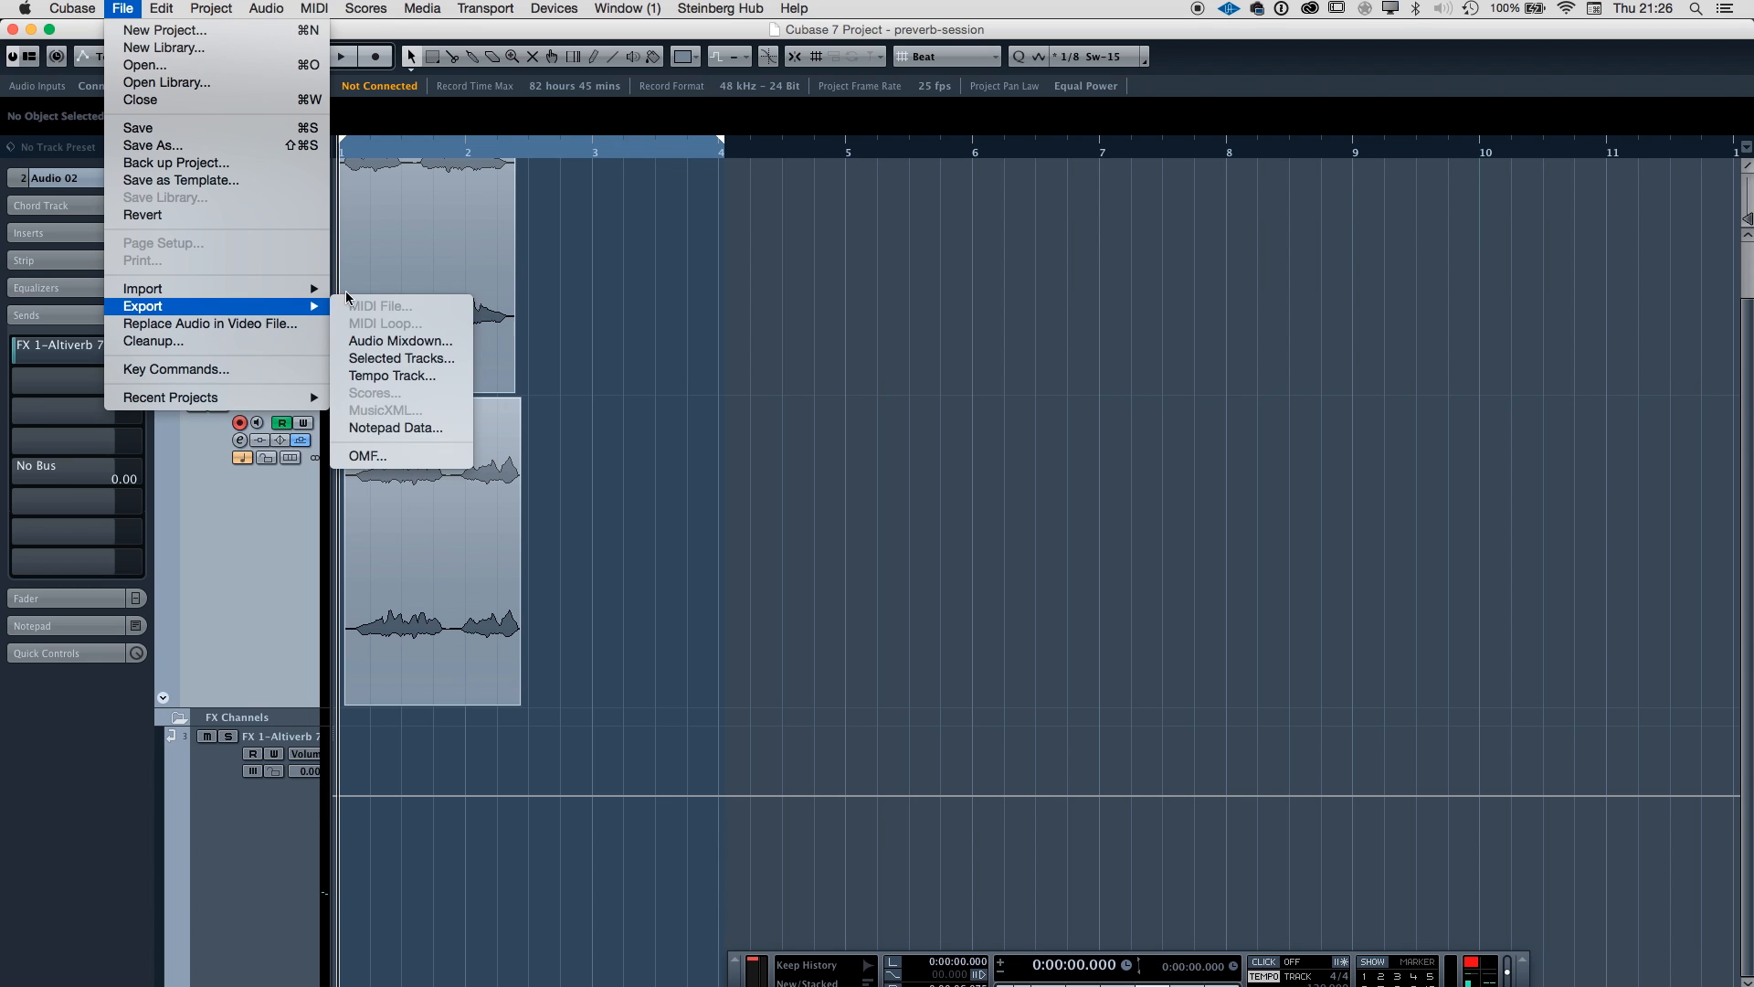
{"action": "left_click", "coordinate": [393, 342]}
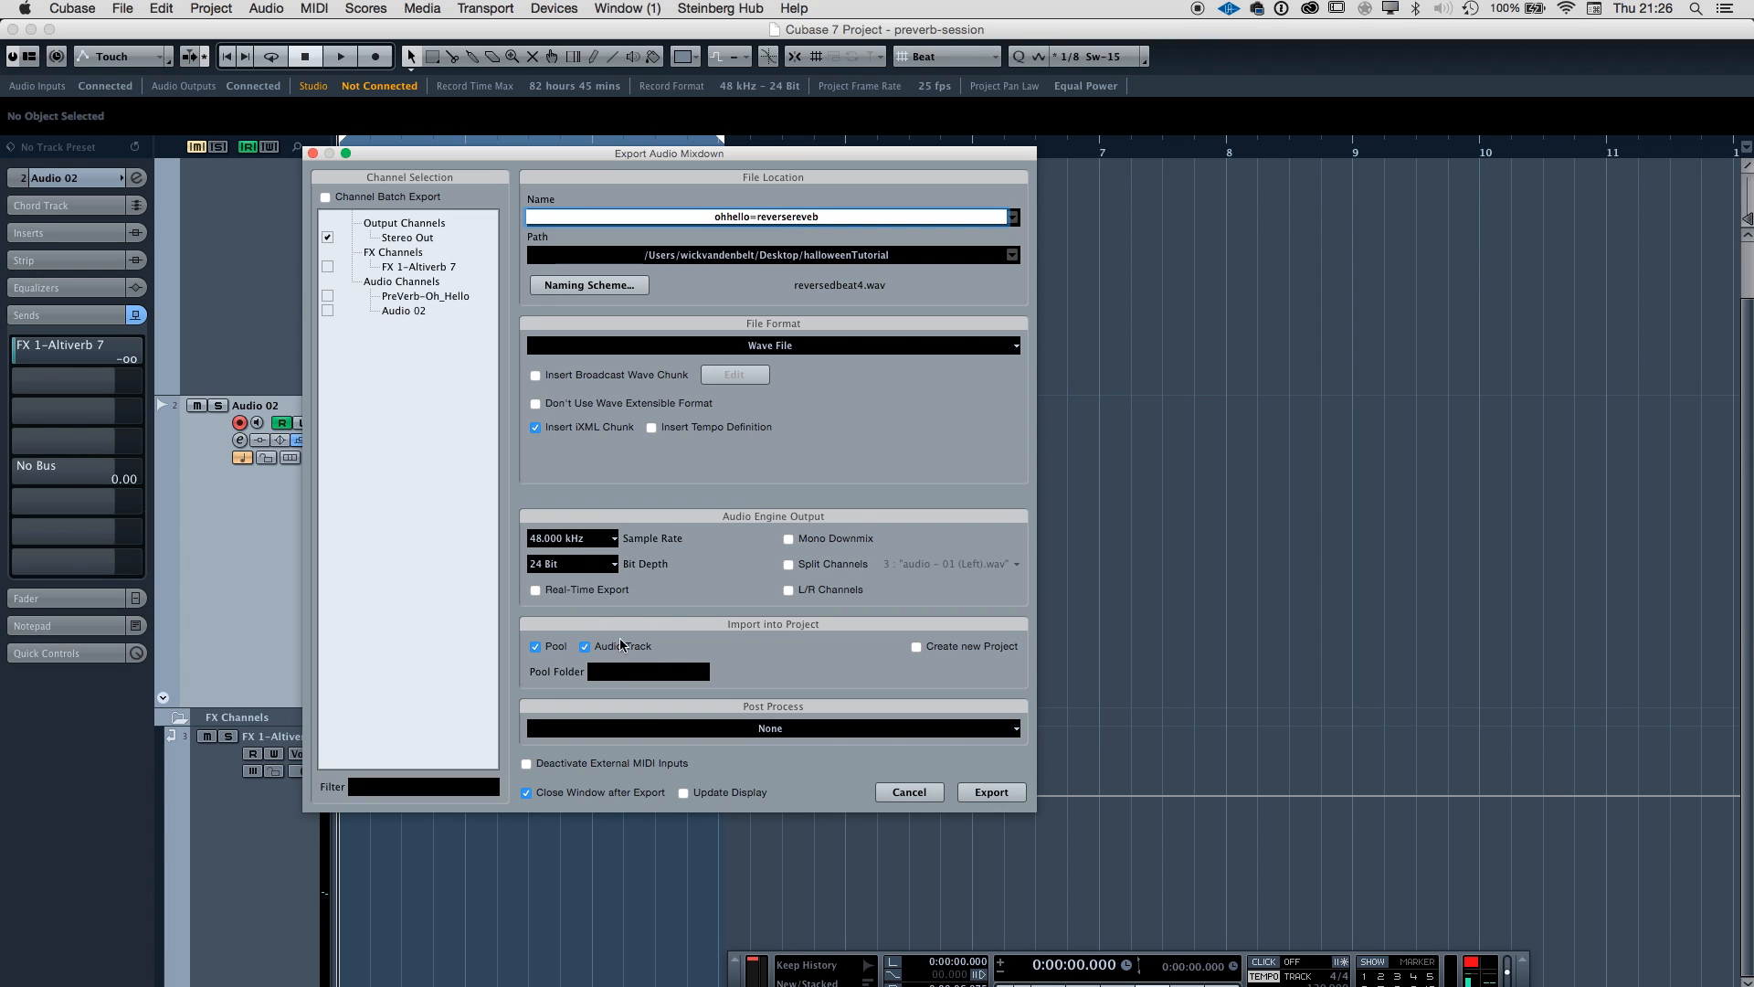
{"action": "left_click", "coordinate": [1003, 795]}
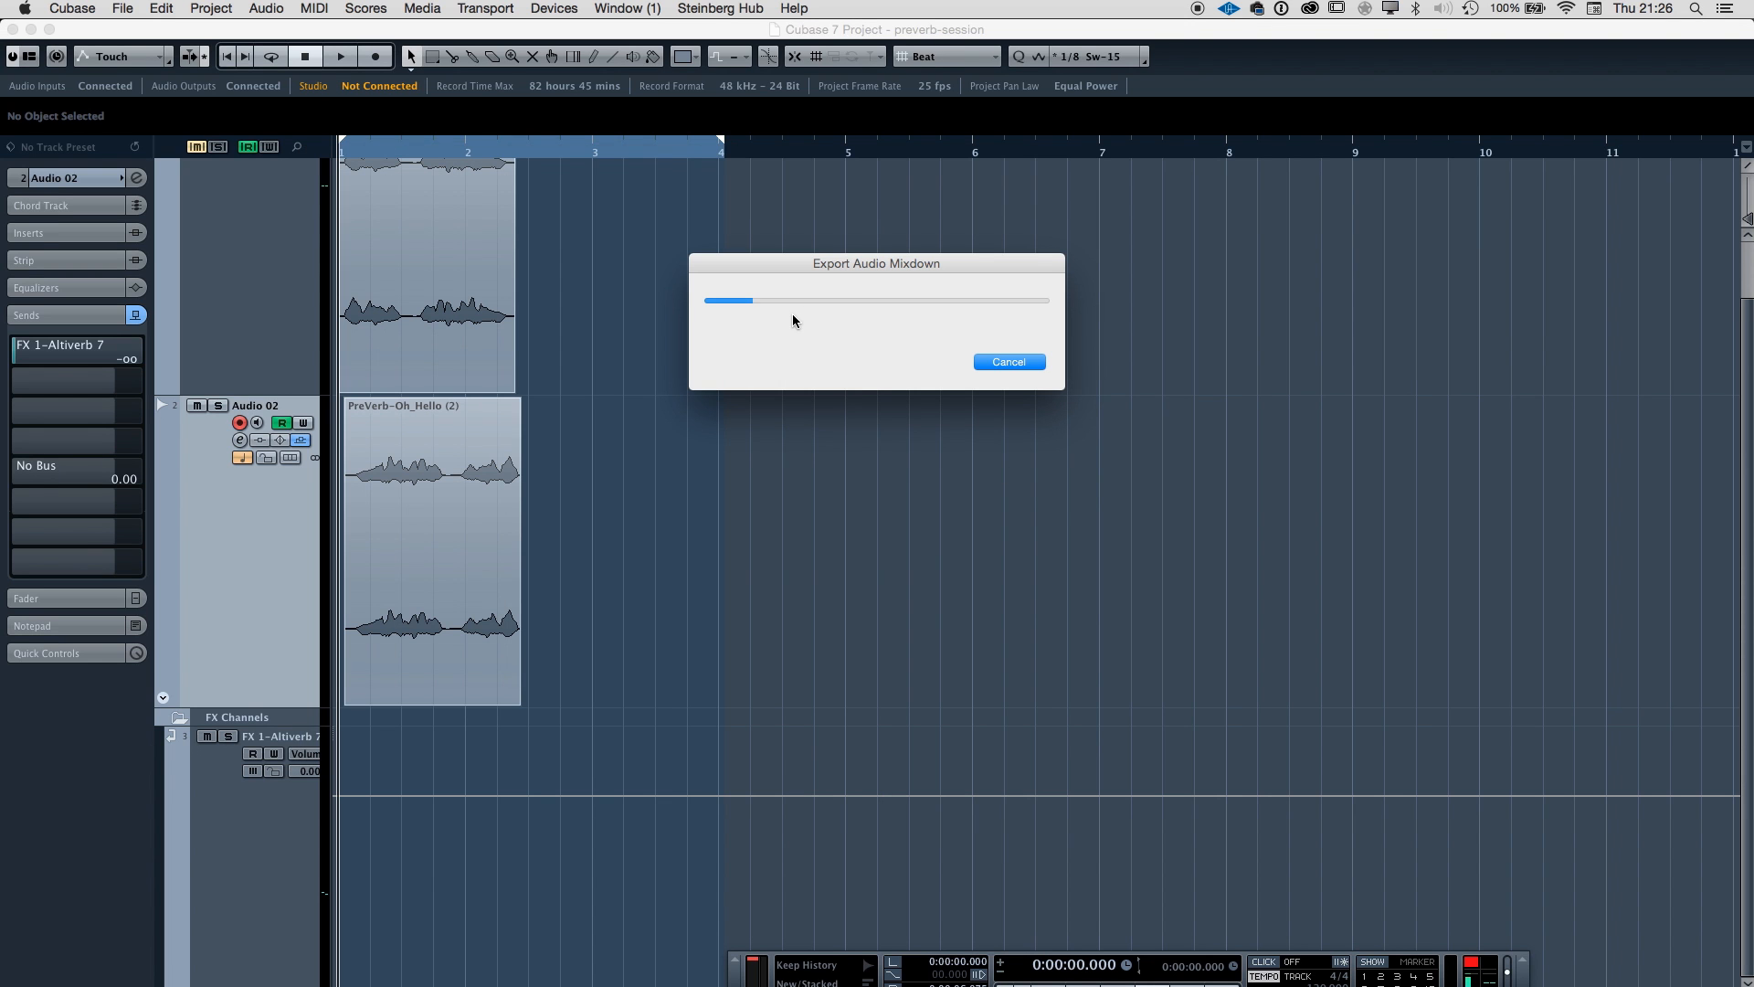
{"action": "left_click", "coordinate": [1024, 473]}
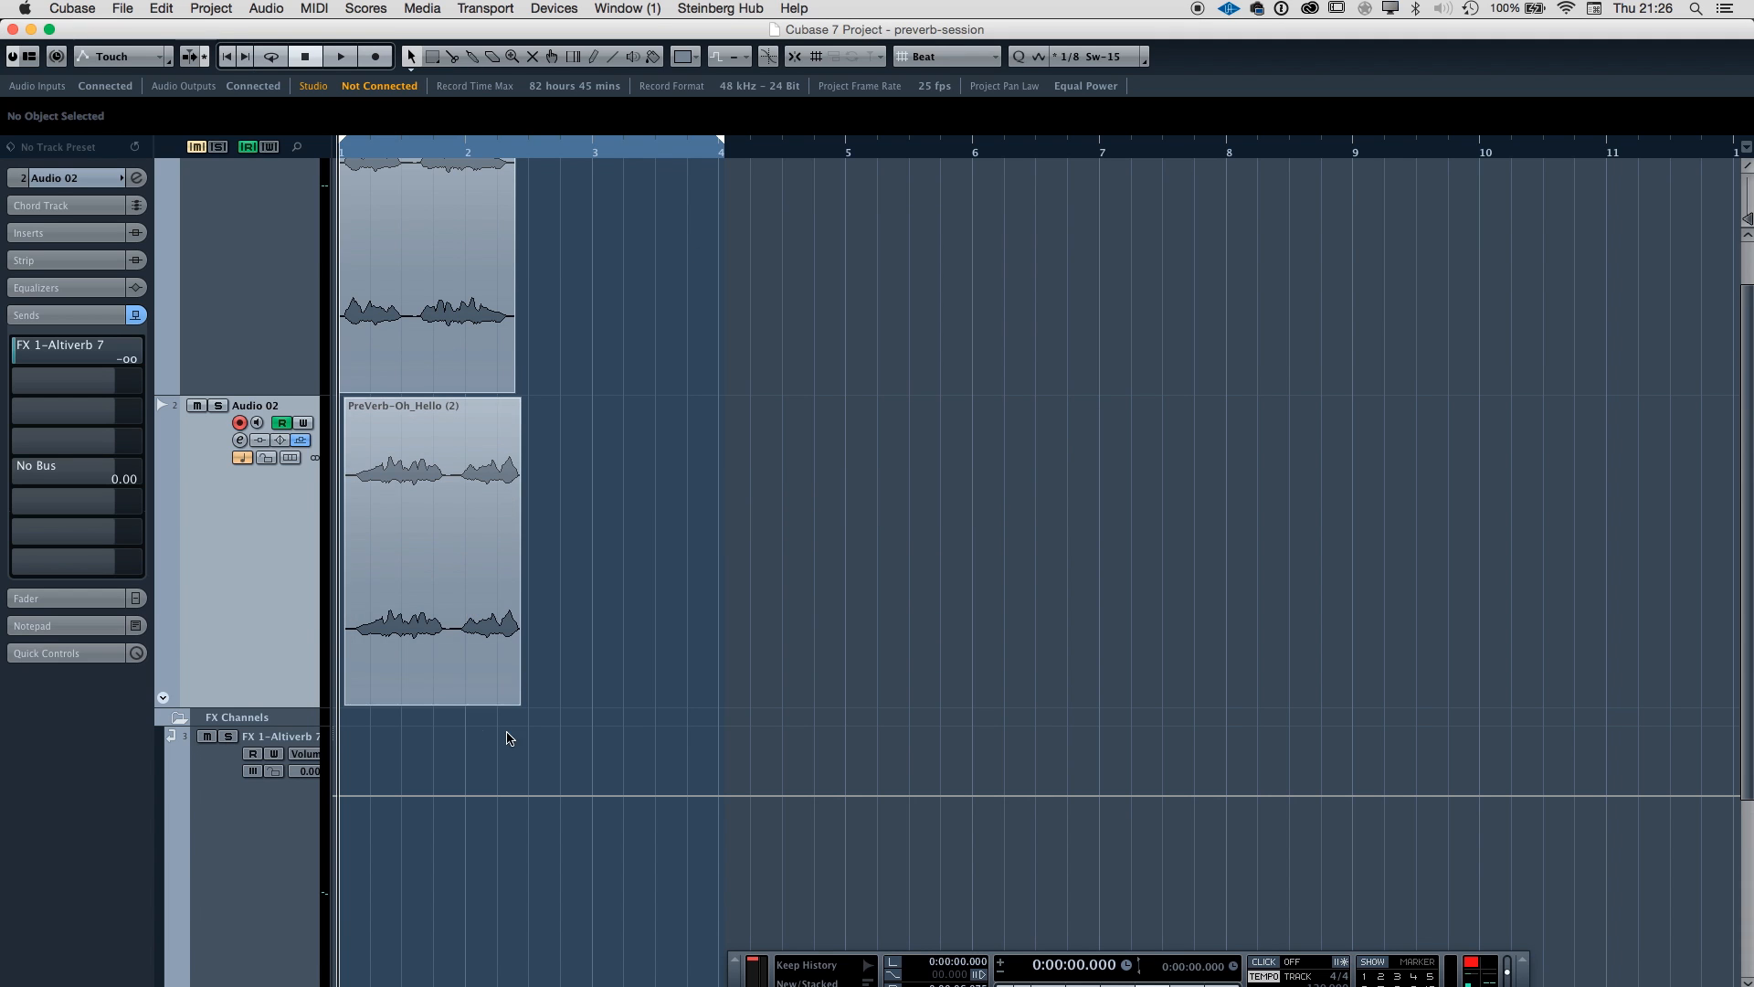
Mute Audio 02, collapse the FX Channels folder, then solo and play the ohhello=reversereveb track.
{"action": "left_click", "coordinate": [196, 405]}
{"action": "left_click", "coordinate": [180, 720]}
{"action": "left_click", "coordinate": [270, 869]}
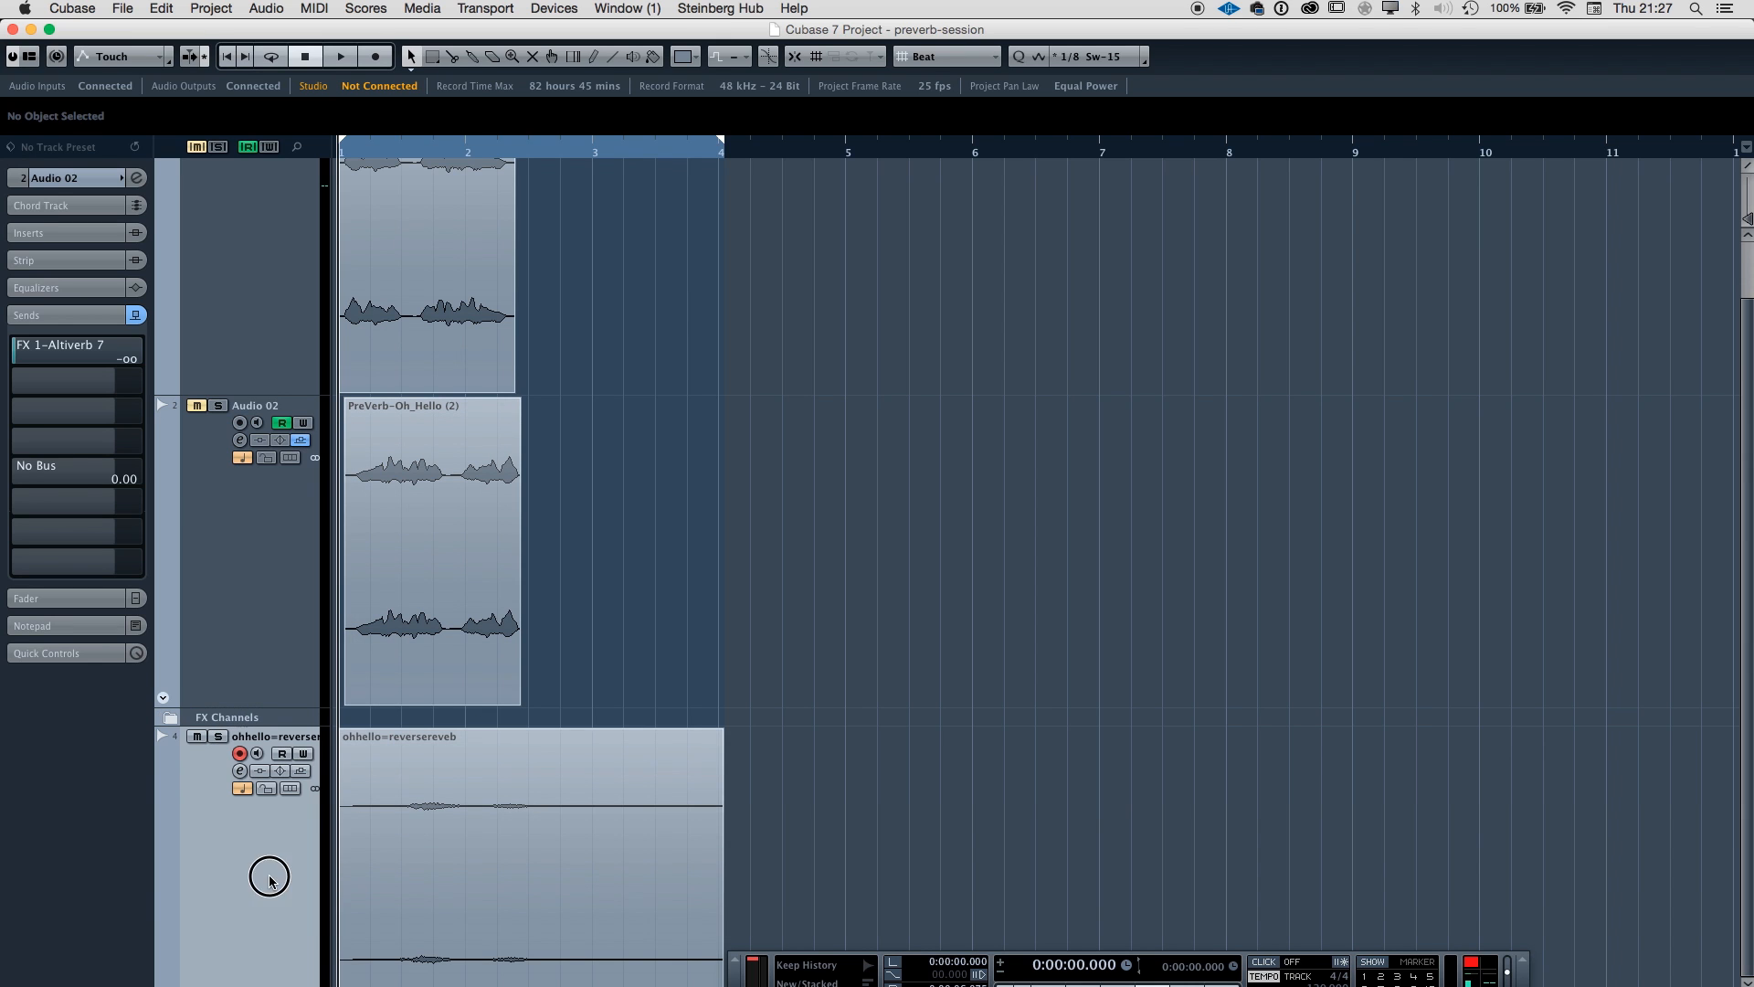
{"action": "left_click", "coordinate": [217, 737]}
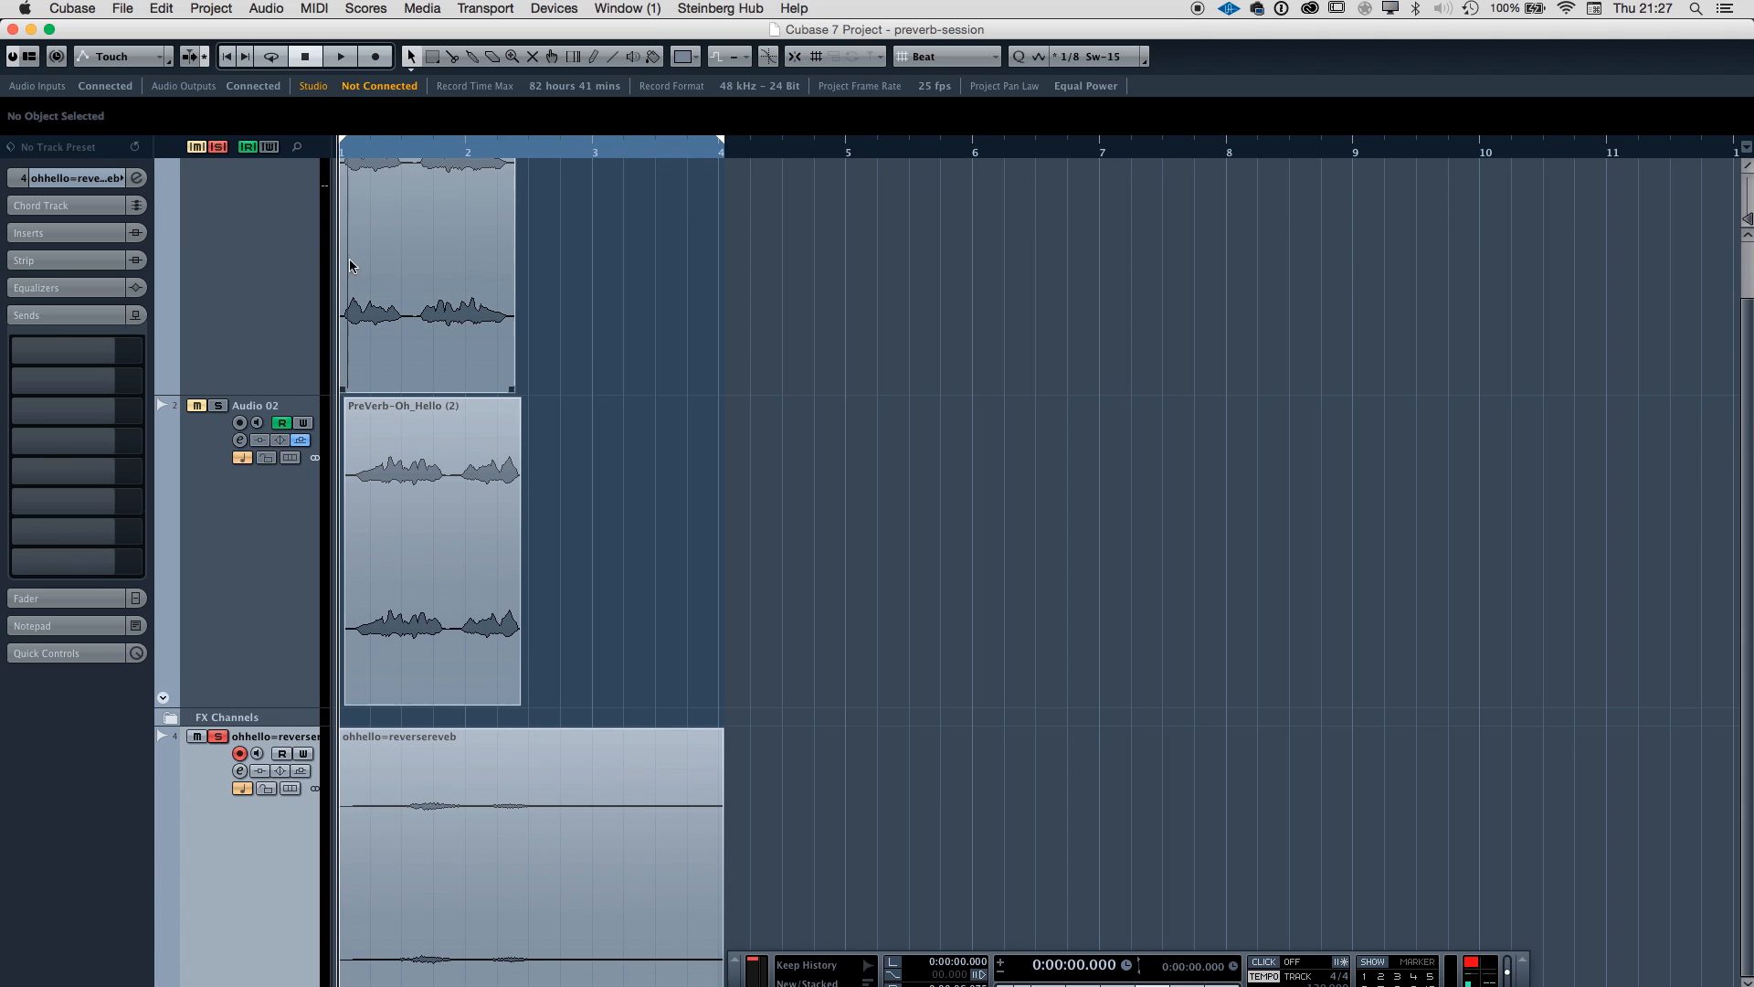
{"action": "key", "text": "space"}
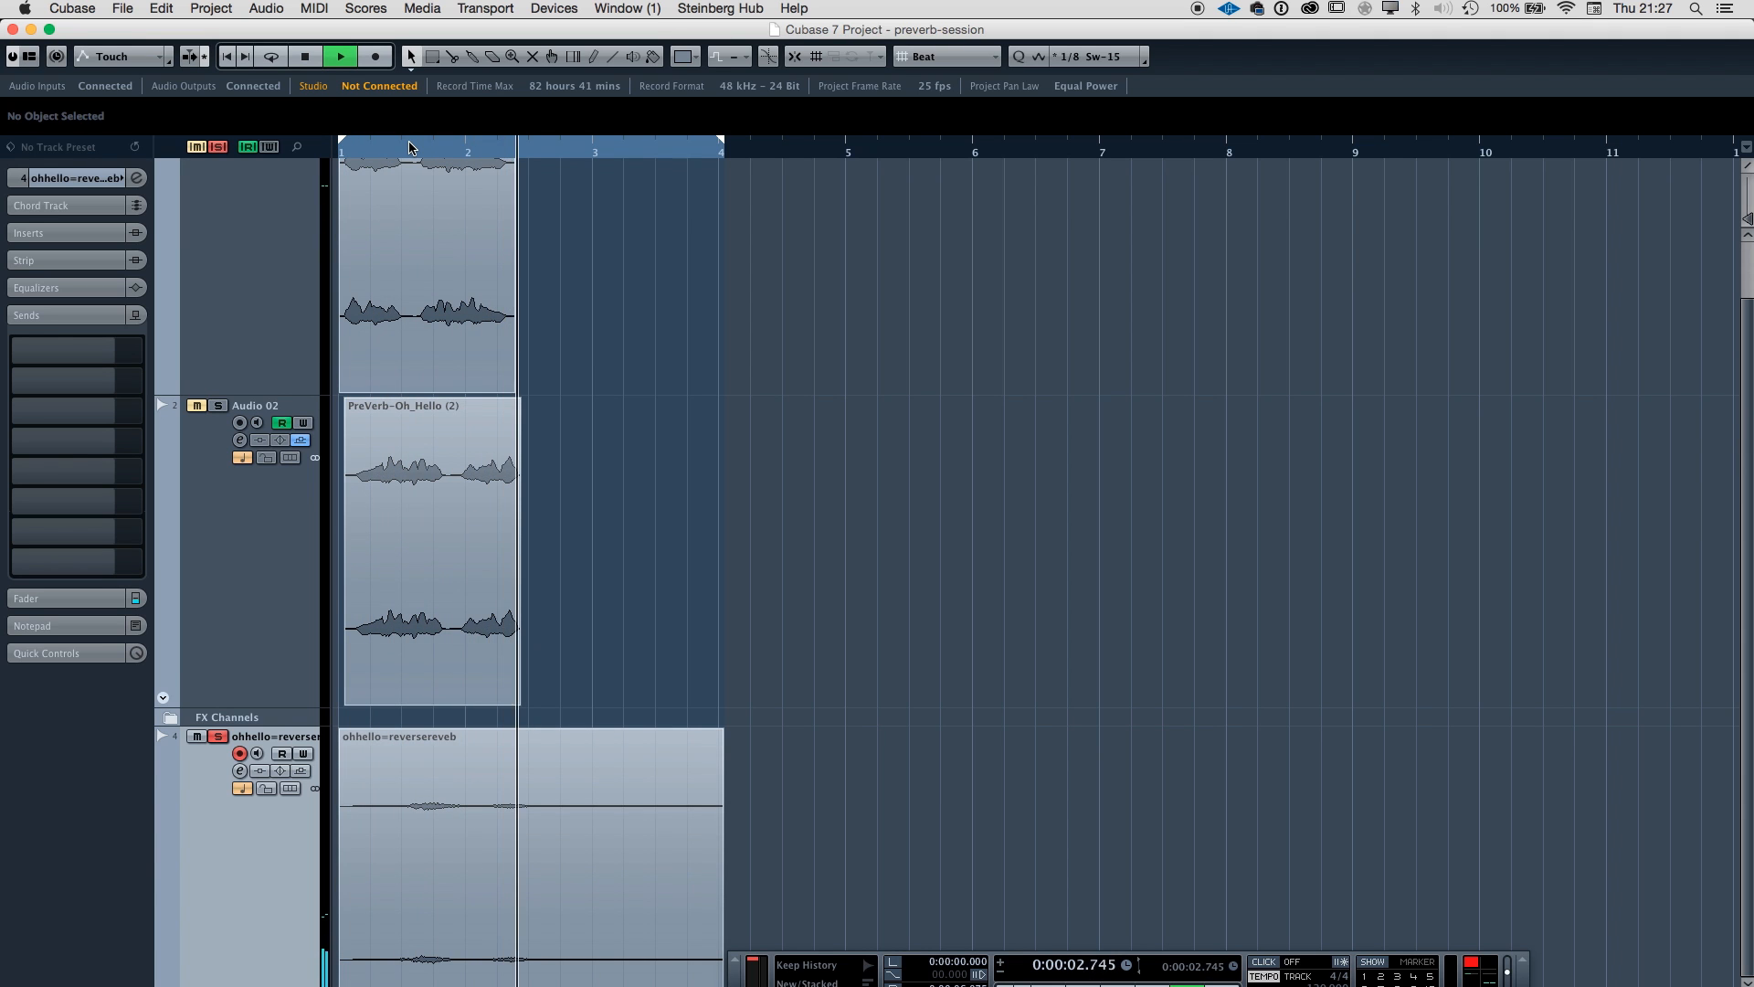
{"action": "key", "text": "space"}
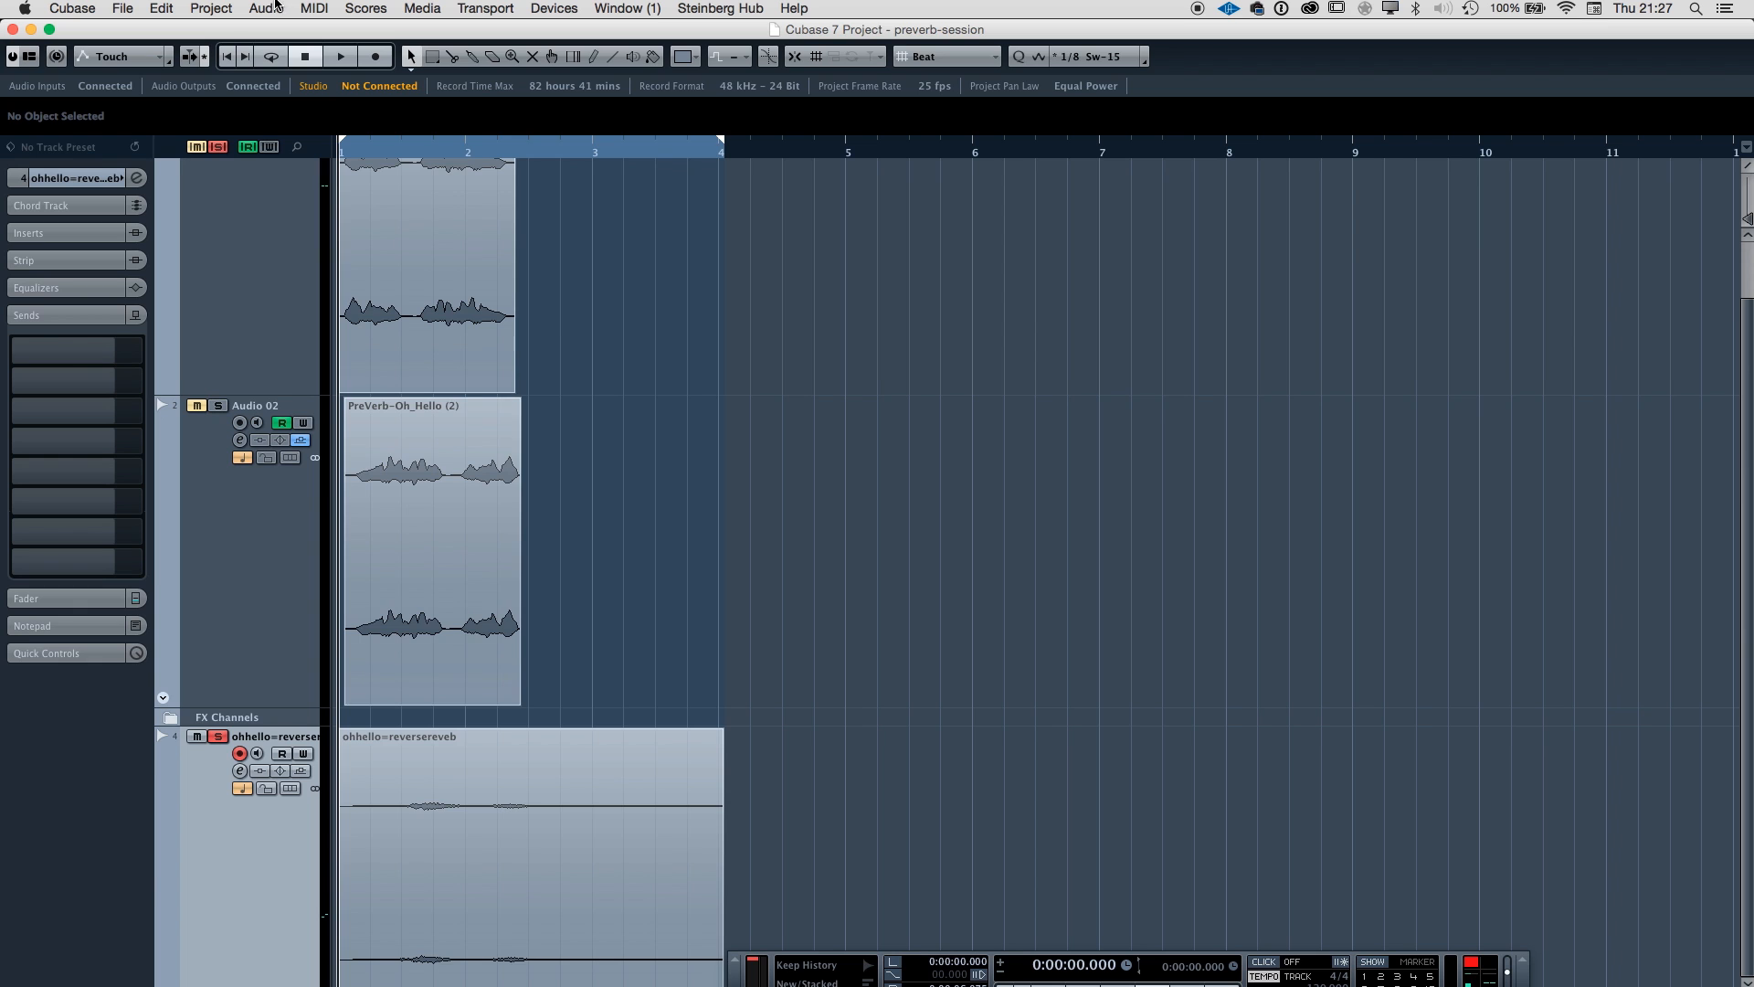
Reverse the ohhello=reversereveb clip and play back the result.
{"action": "left_click", "coordinate": [489, 918]}
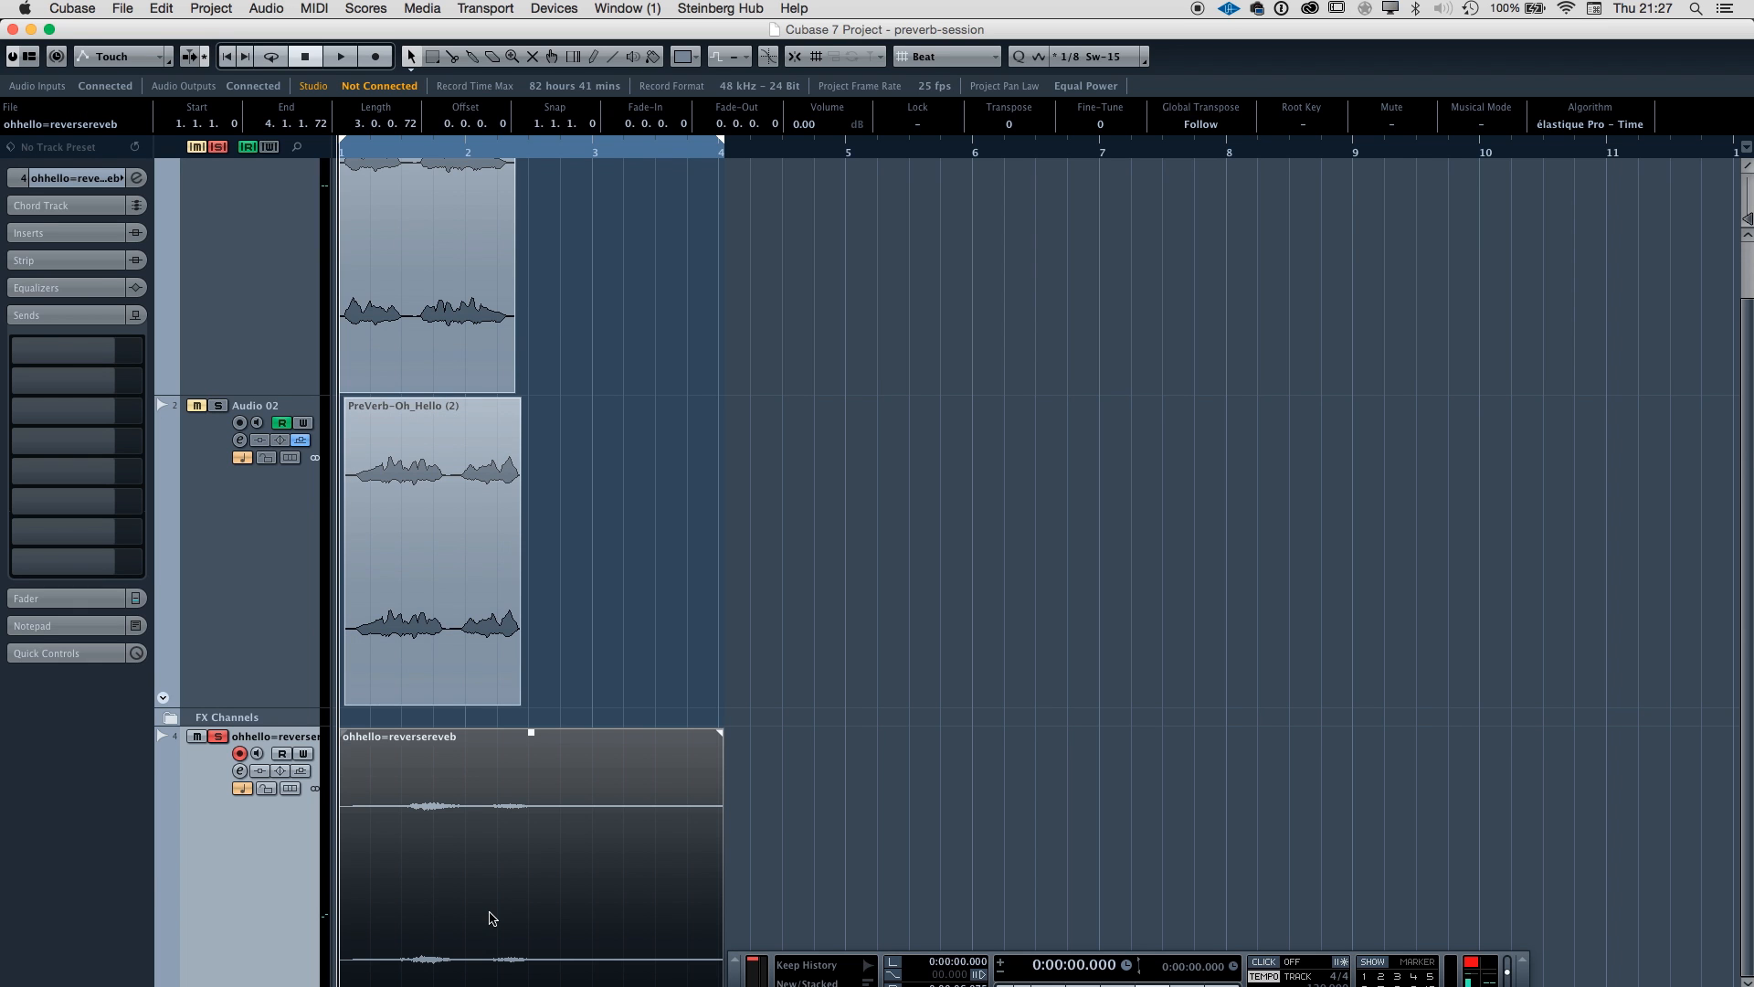
{"action": "left_click", "coordinate": [265, 5]}
{"action": "mouse_move", "coordinate": [299, 34]}
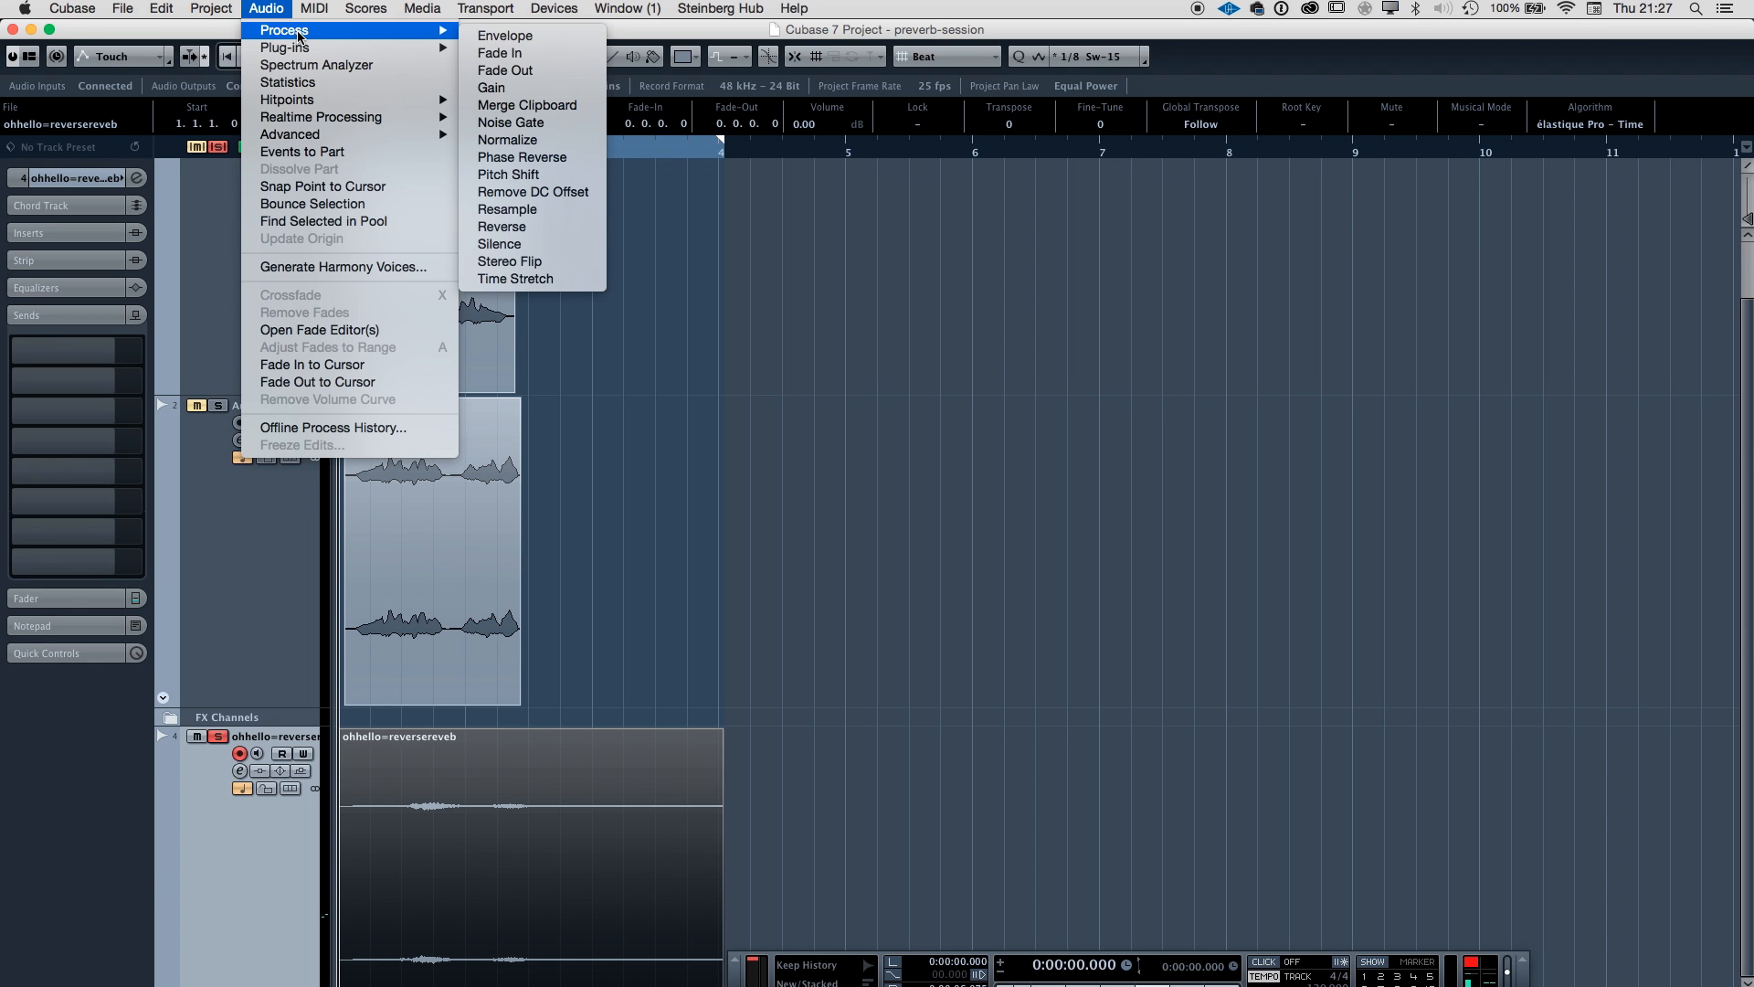
{"action": "left_click", "coordinate": [539, 227]}
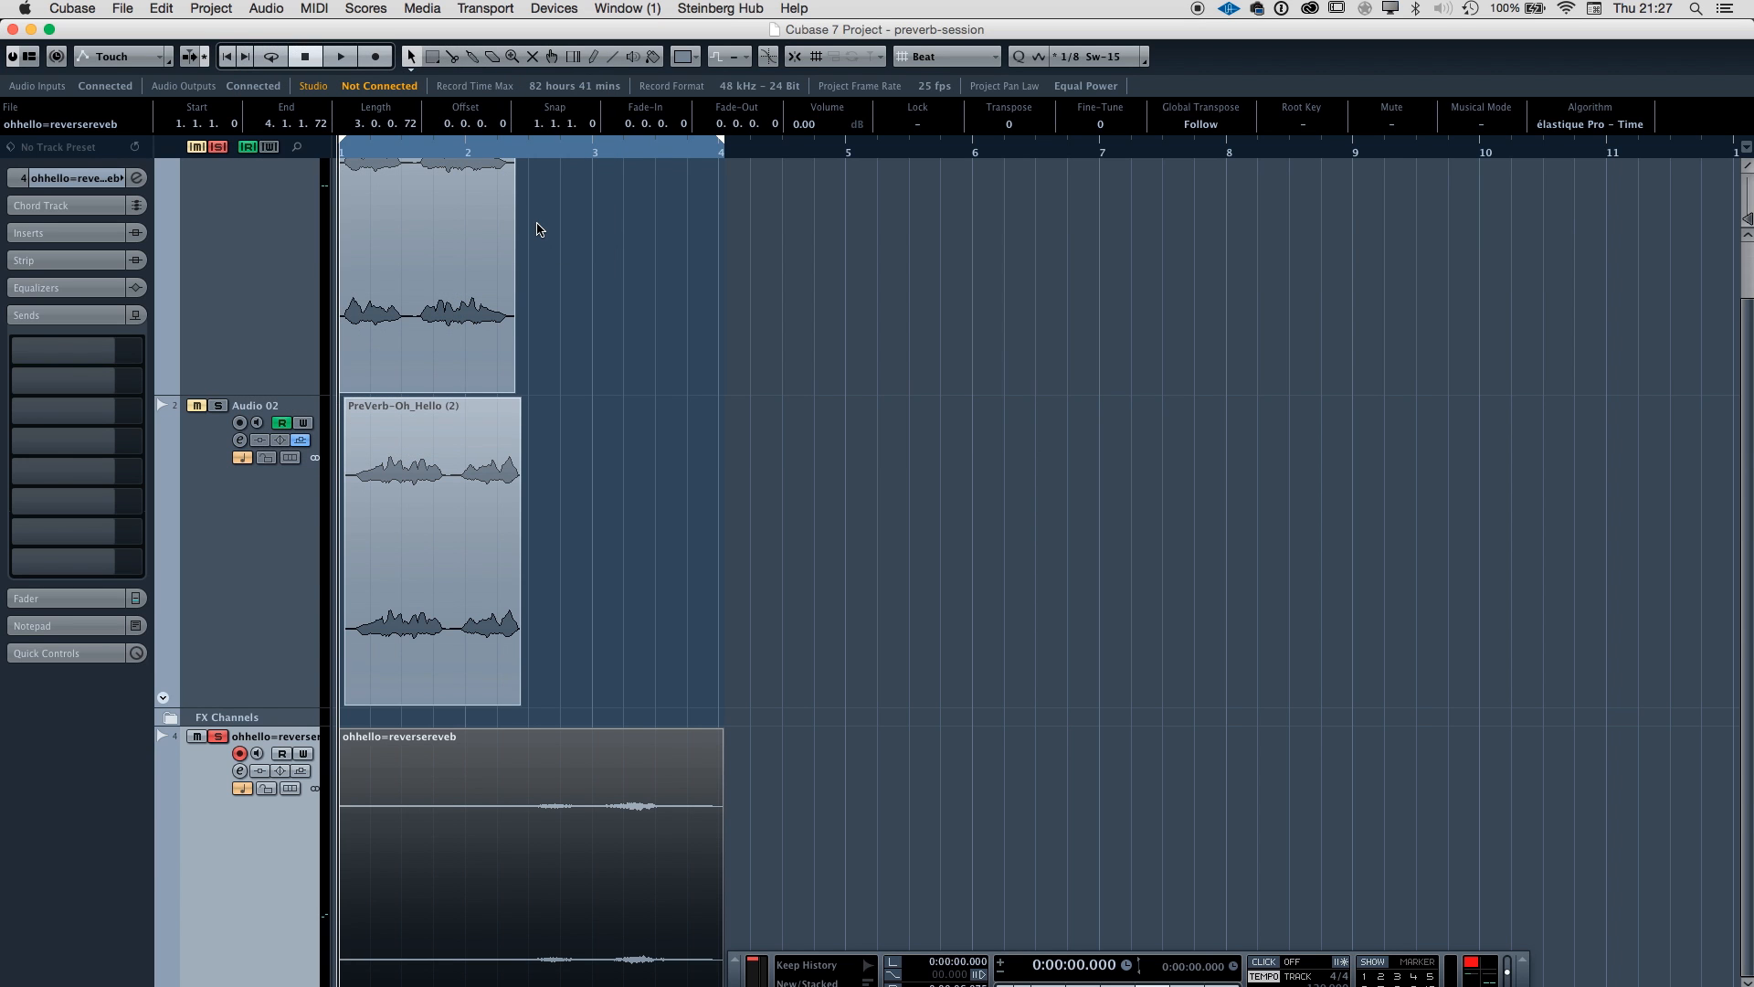
{"action": "key", "text": "space"}
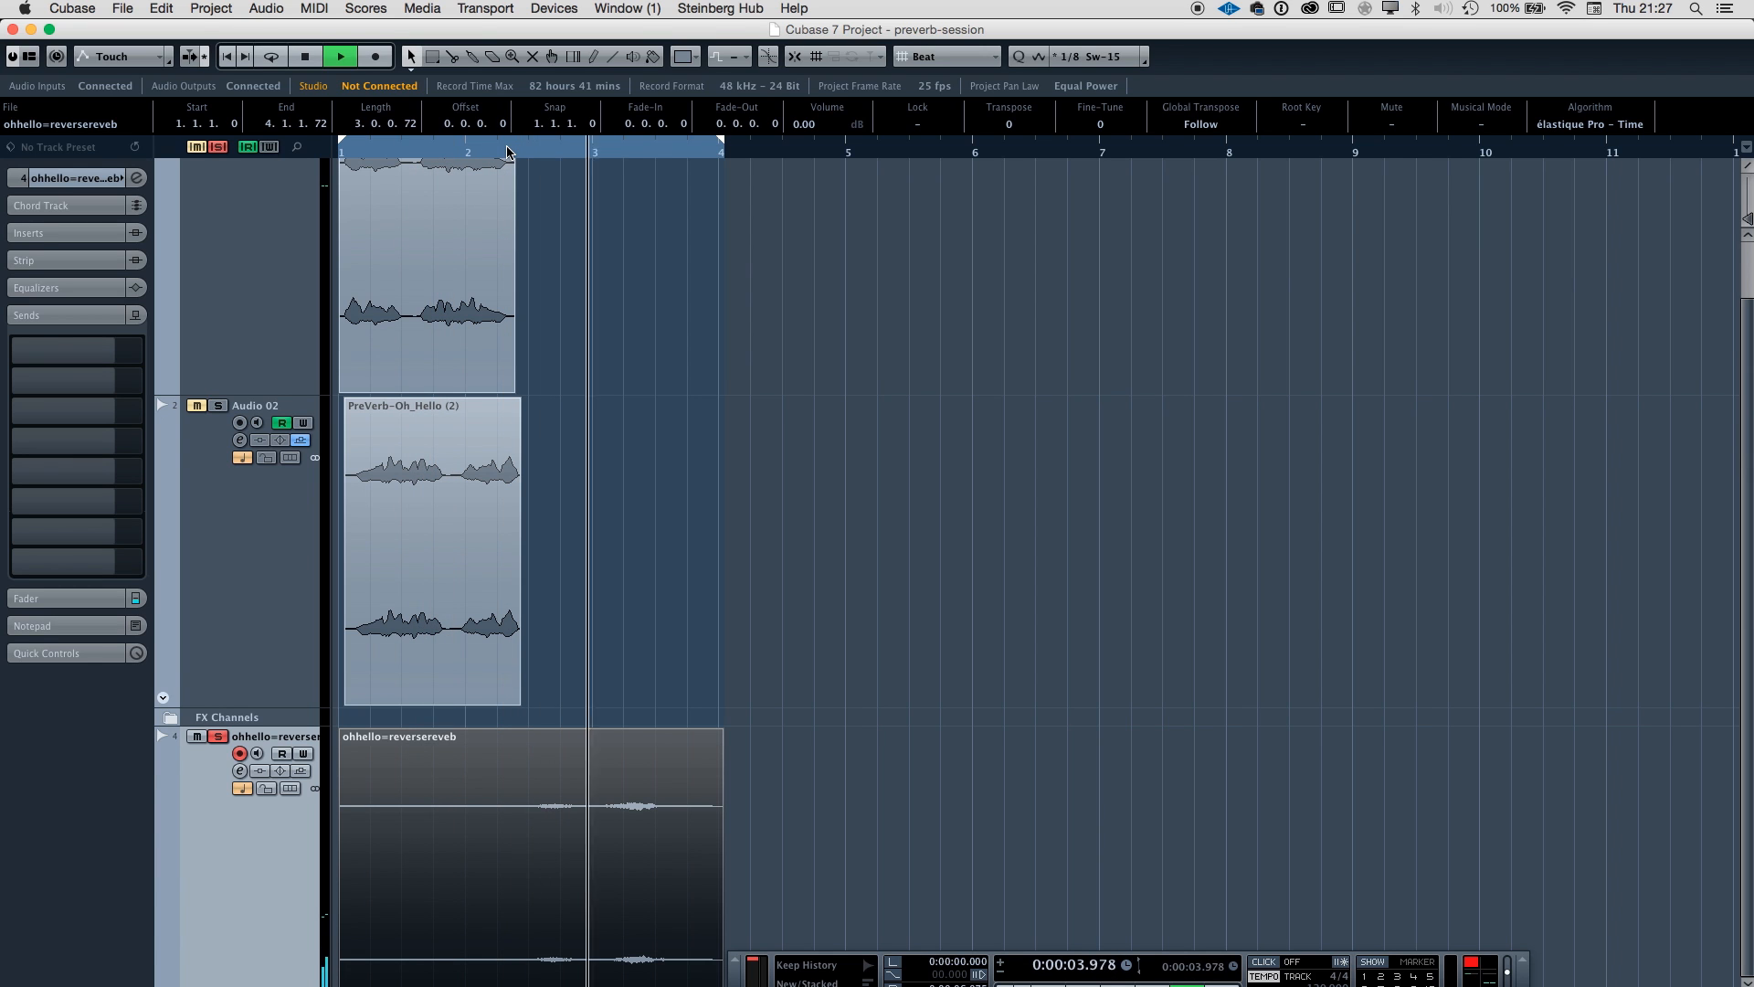
{"action": "left_click", "coordinate": [507, 152]}
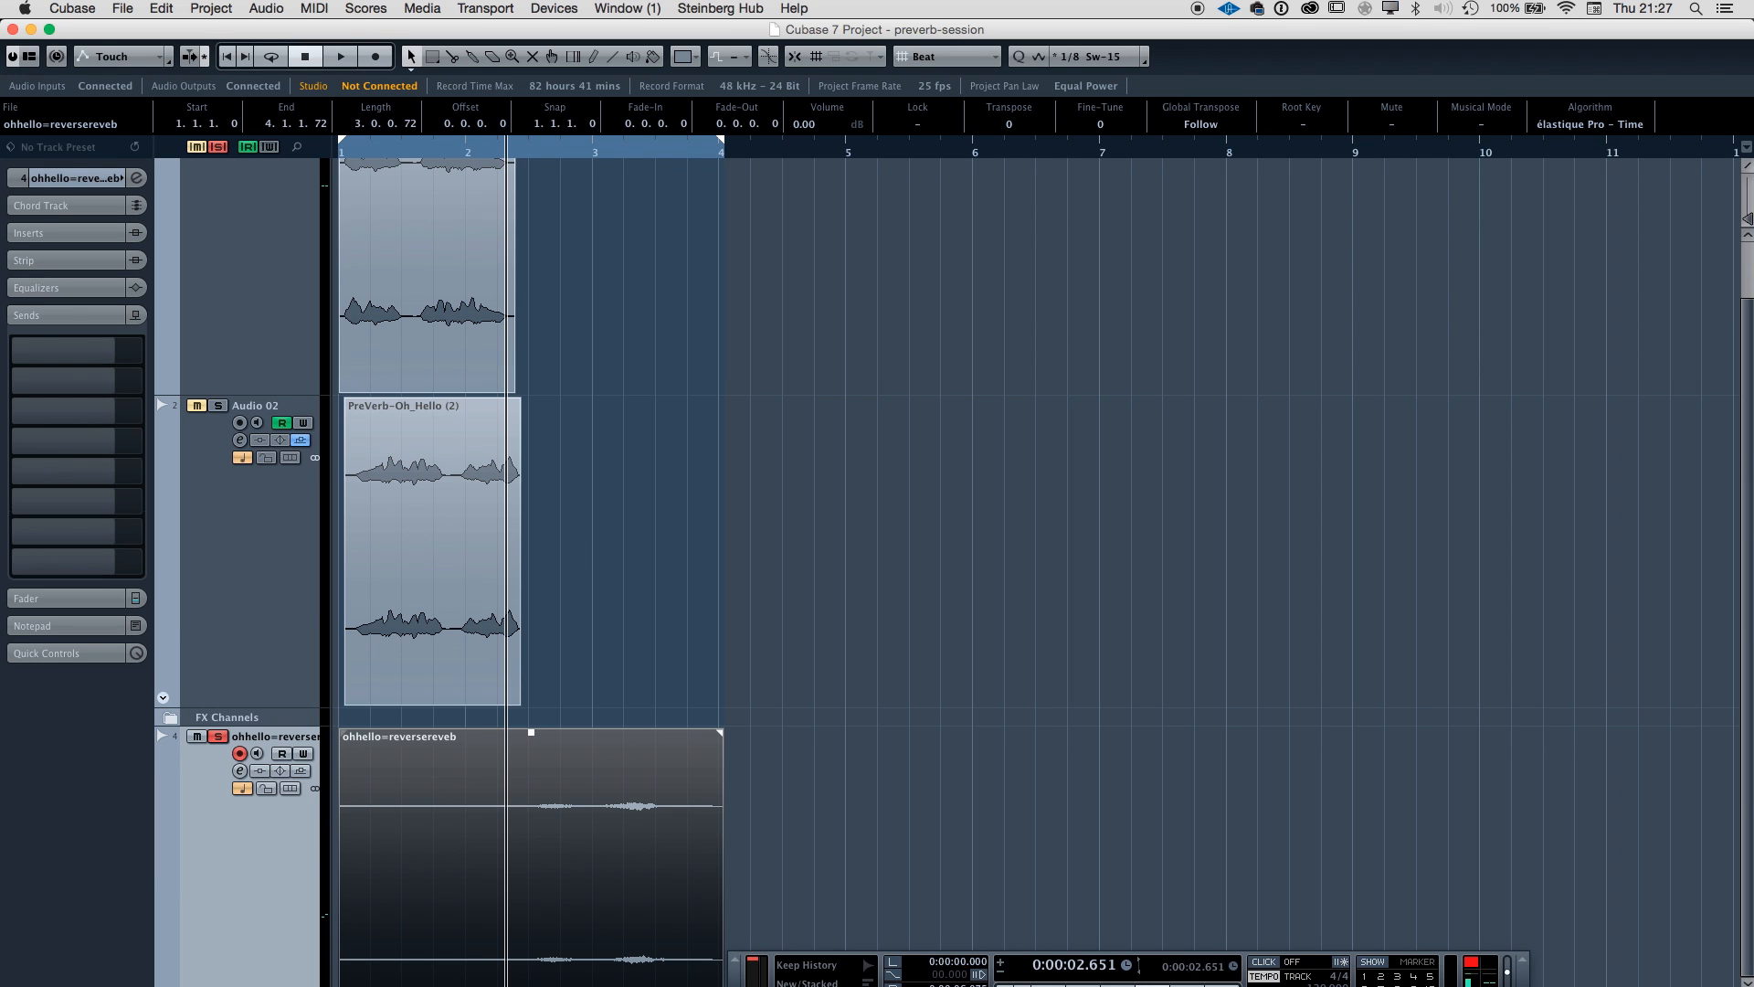
Trim the start of the reversed reverb clip to about 2.1.1.71 and move its track directly beneath the vocal track.
{"action": "left_click_drag", "start_coordinate": [340, 914], "coordinate": [470, 913]}
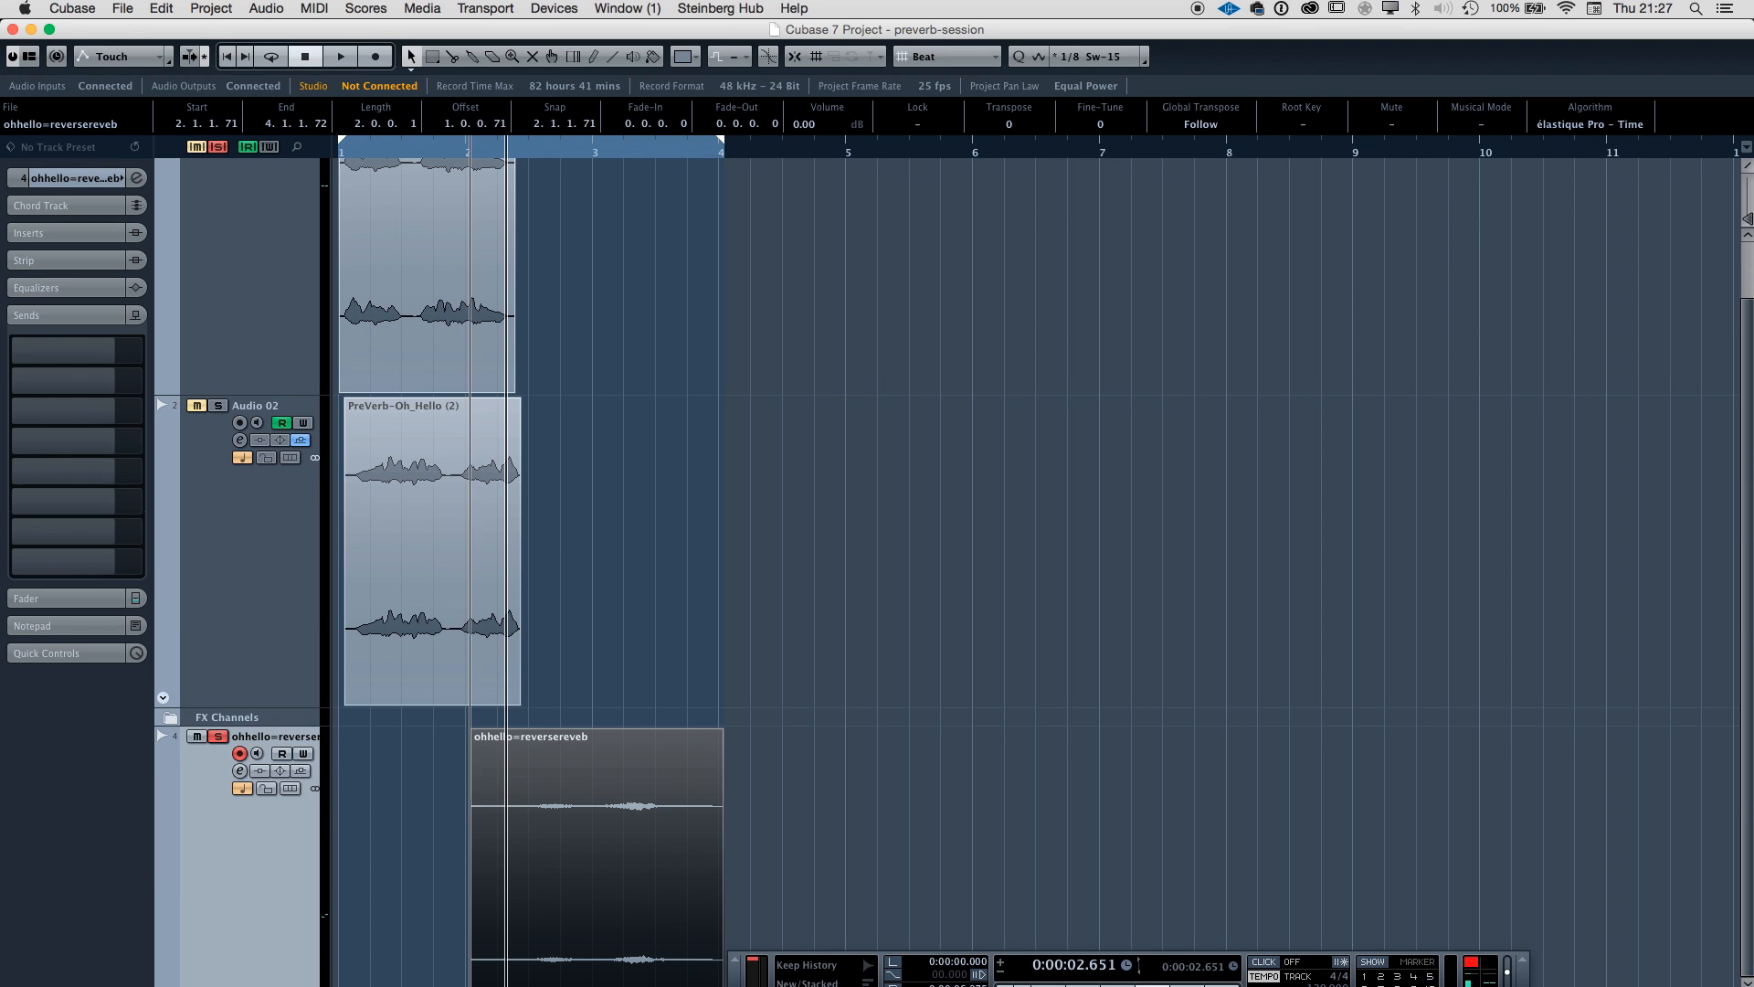
{"action": "left_click_drag", "start_coordinate": [260, 959], "coordinate": [288, 399]}
{"action": "scroll", "coordinate": [519, 461], "scroll_direction": "up", "scroll_amount": 2}
Move the PreVerb-Oh_Hello vocal clip later to start at about 2.2.2.77, with the playback position just before it.
{"action": "left_click_drag", "start_coordinate": [450, 411], "coordinate": [616, 403]}
{"action": "left_click", "coordinate": [476, 150]}
{"action": "key", "text": "h"}
{"action": "key", "text": "h"}
{"action": "key", "text": "h"}
{"action": "key", "text": "h"}
{"action": "key", "text": "h"}
{"action": "key", "text": "h"}
{"action": "key", "text": "h"}
{"action": "key", "text": "h"}
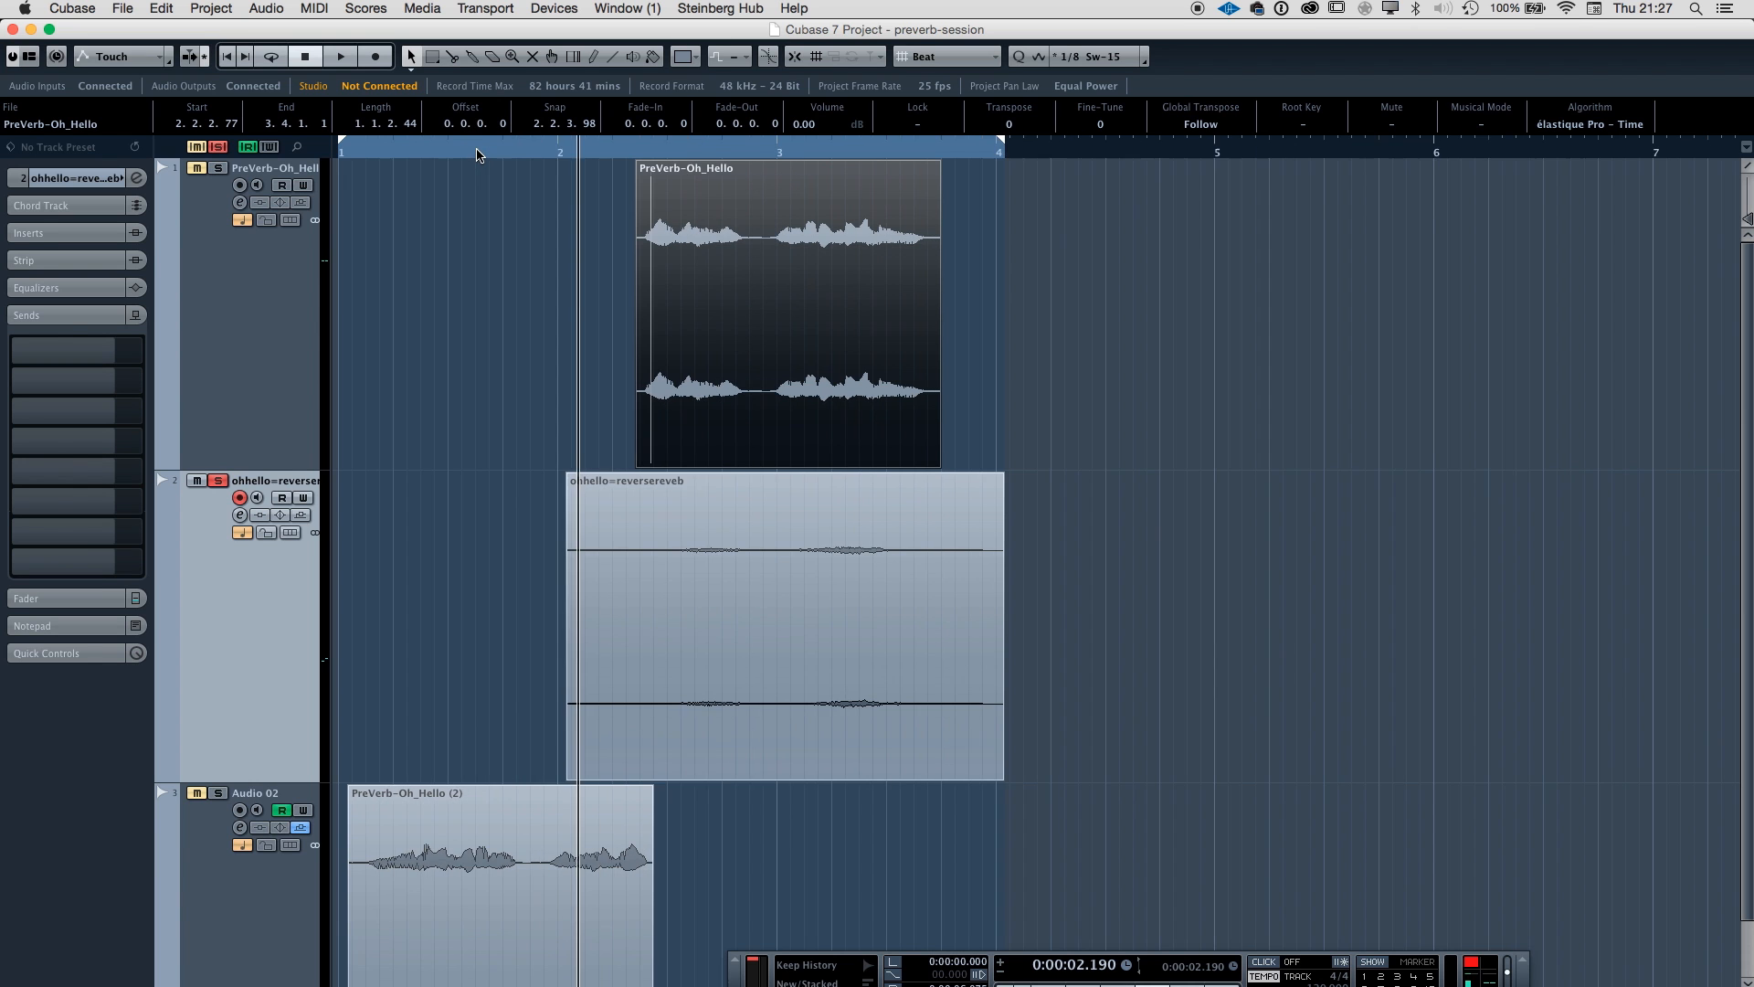
{"action": "key", "text": "g"}
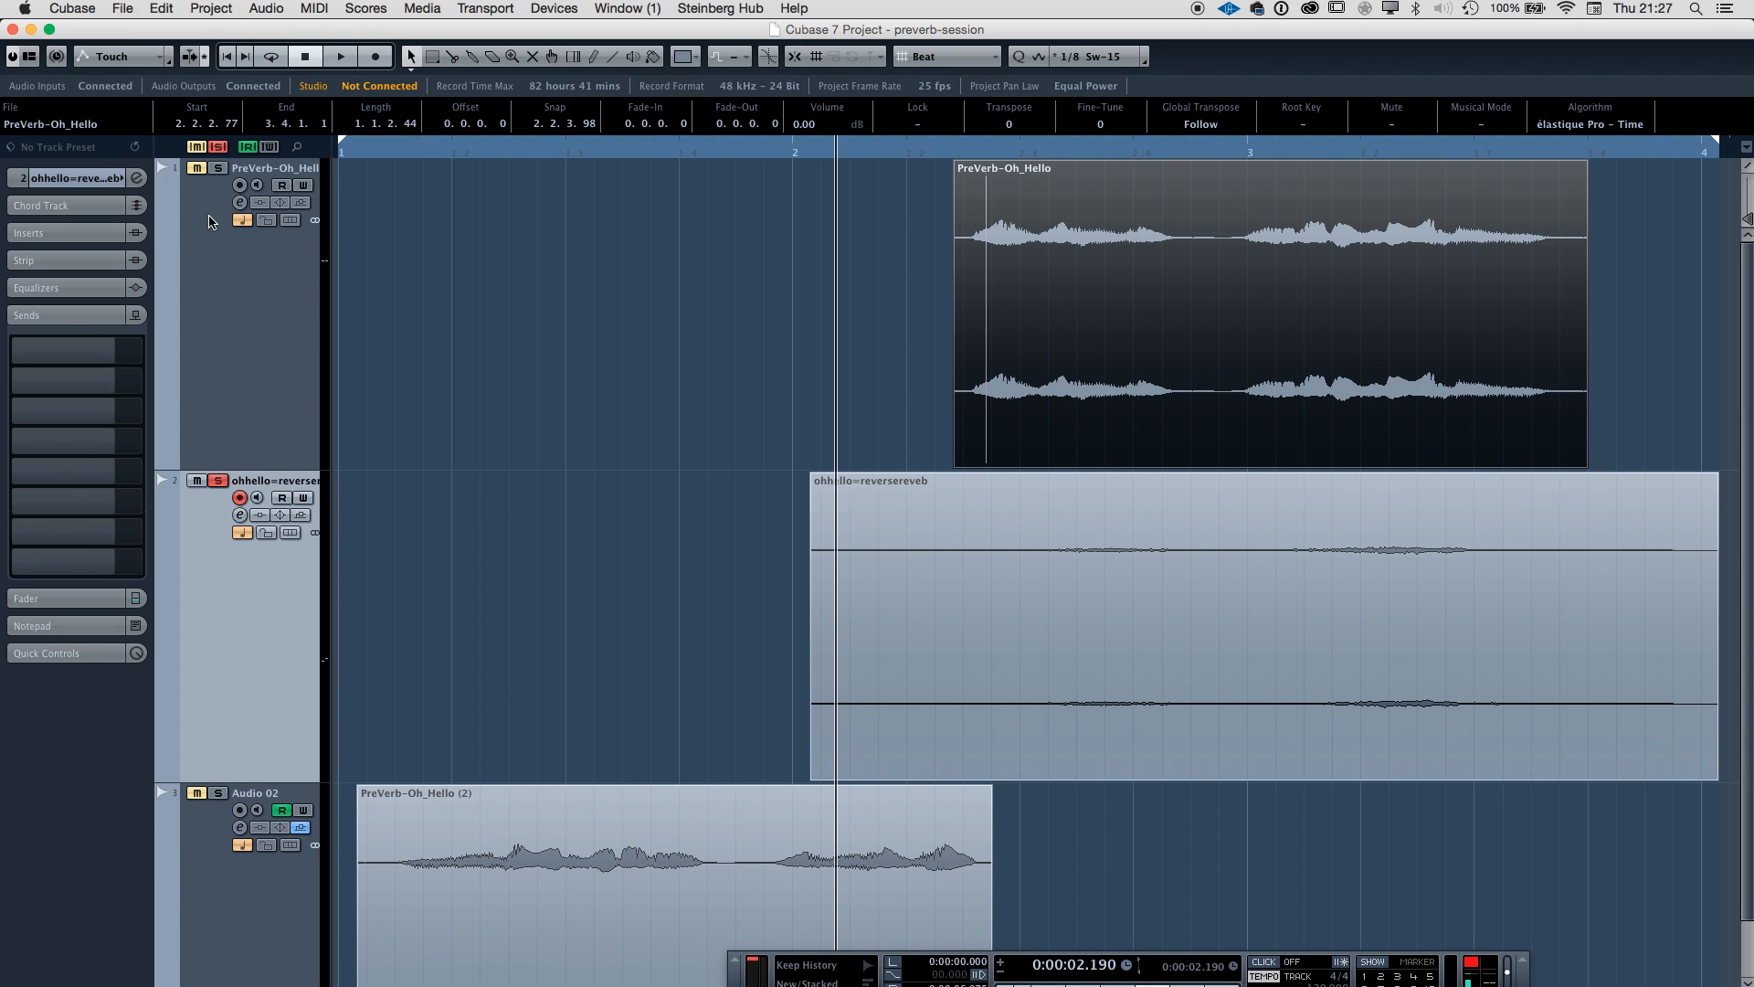
Solo the PreVerb-Oh_Hello track as well and play it together with the reversed reverb.
{"action": "left_click", "coordinate": [220, 170]}
{"action": "key", "text": "g"}
{"action": "key", "text": "h"}
{"action": "key", "text": "g"}
{"action": "key", "text": "space"}
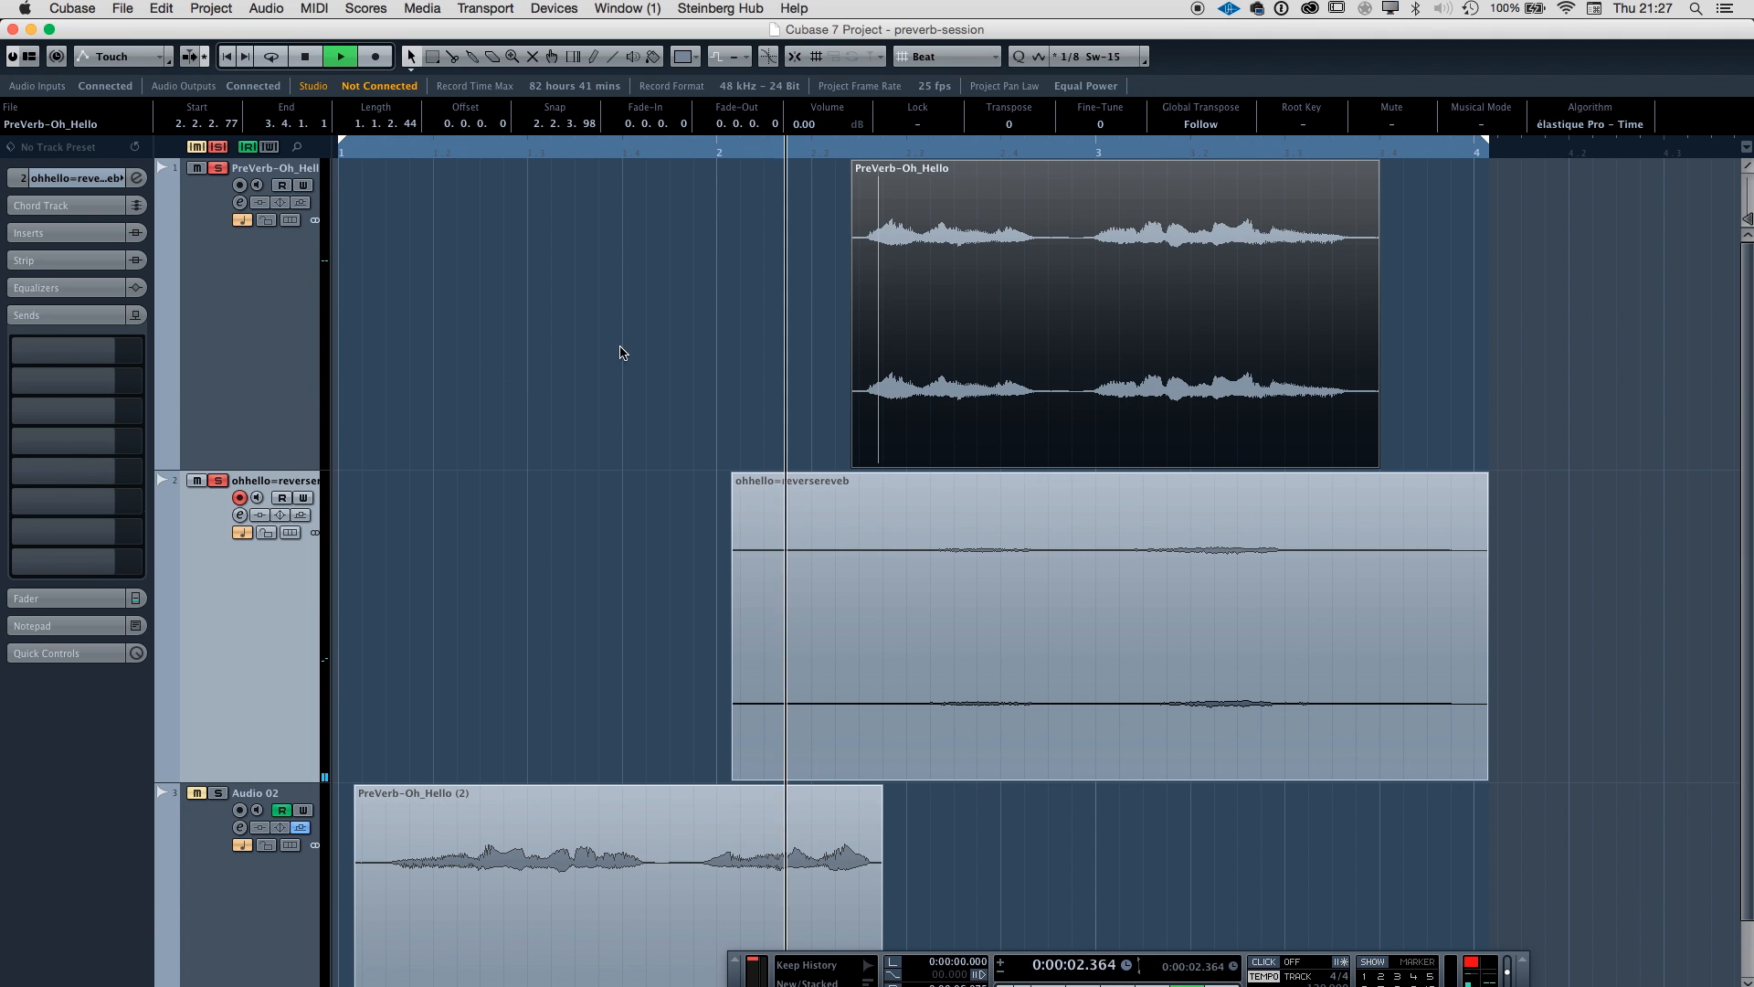
{"action": "key", "text": "space"}
Move the reversed reverb clip earlier to start at about 1.4.2.102 and raise its clip volume to 11.94 dB.
{"action": "left_click", "coordinate": [1033, 593]}
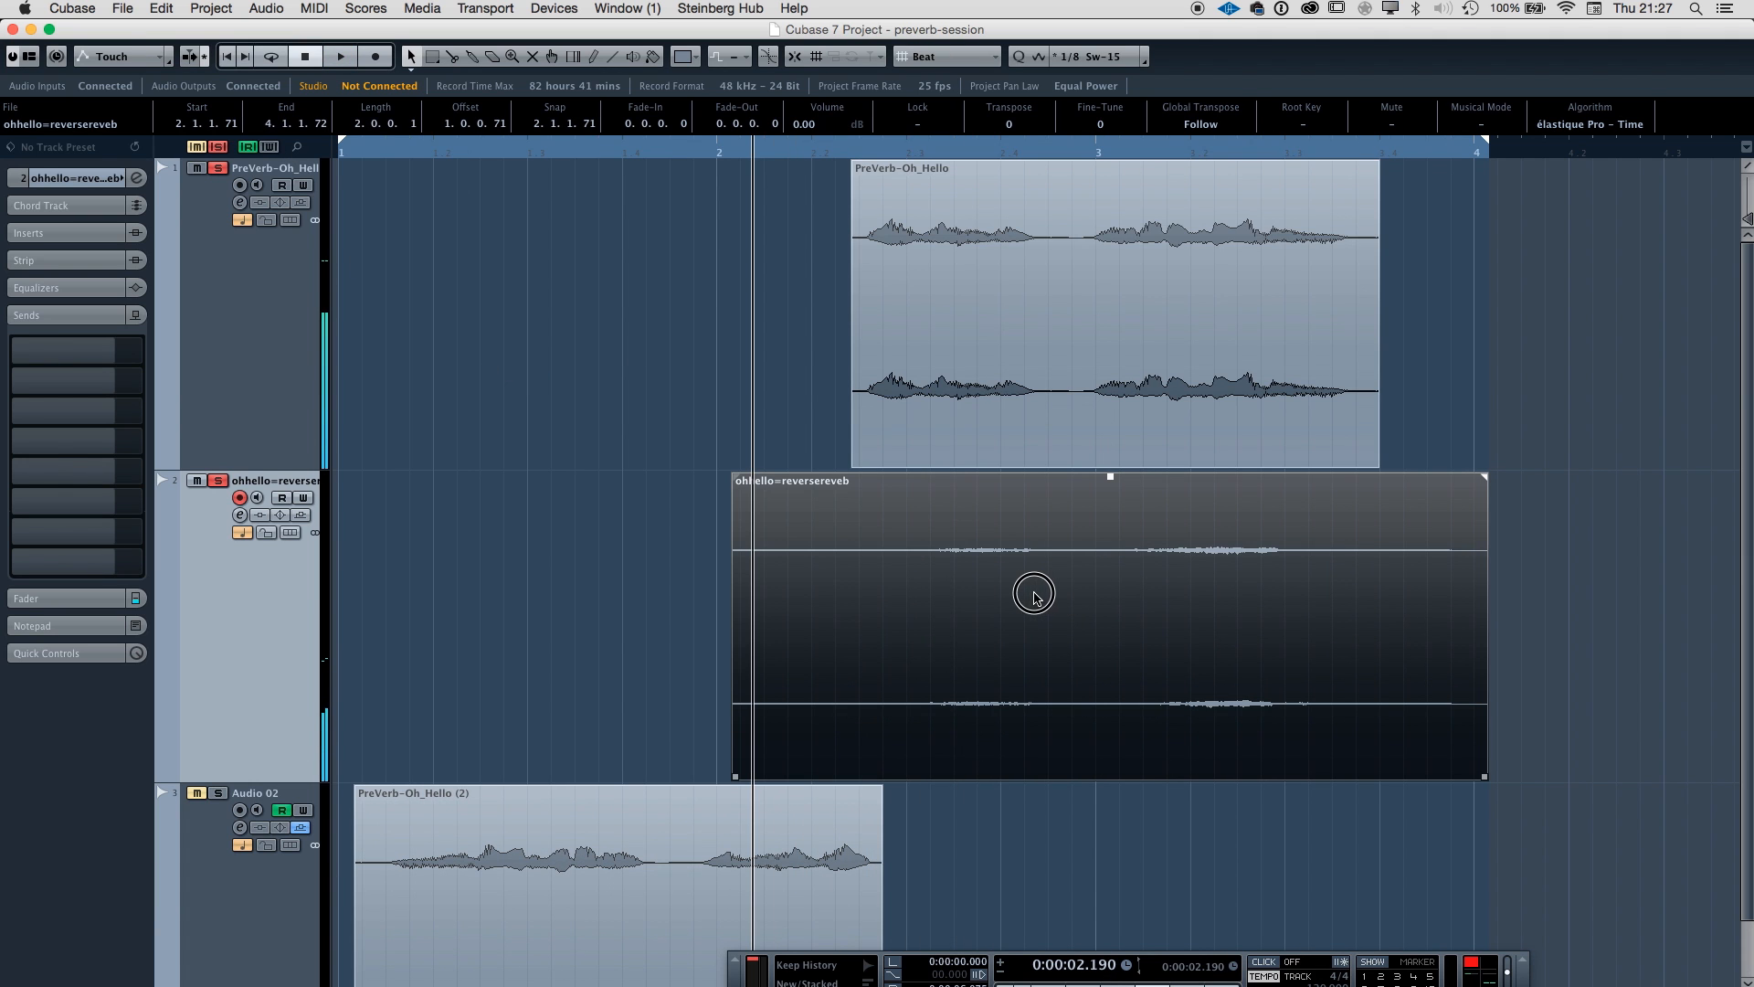
{"action": "left_click_drag", "start_coordinate": [1010, 594], "coordinate": [1005, 586]}
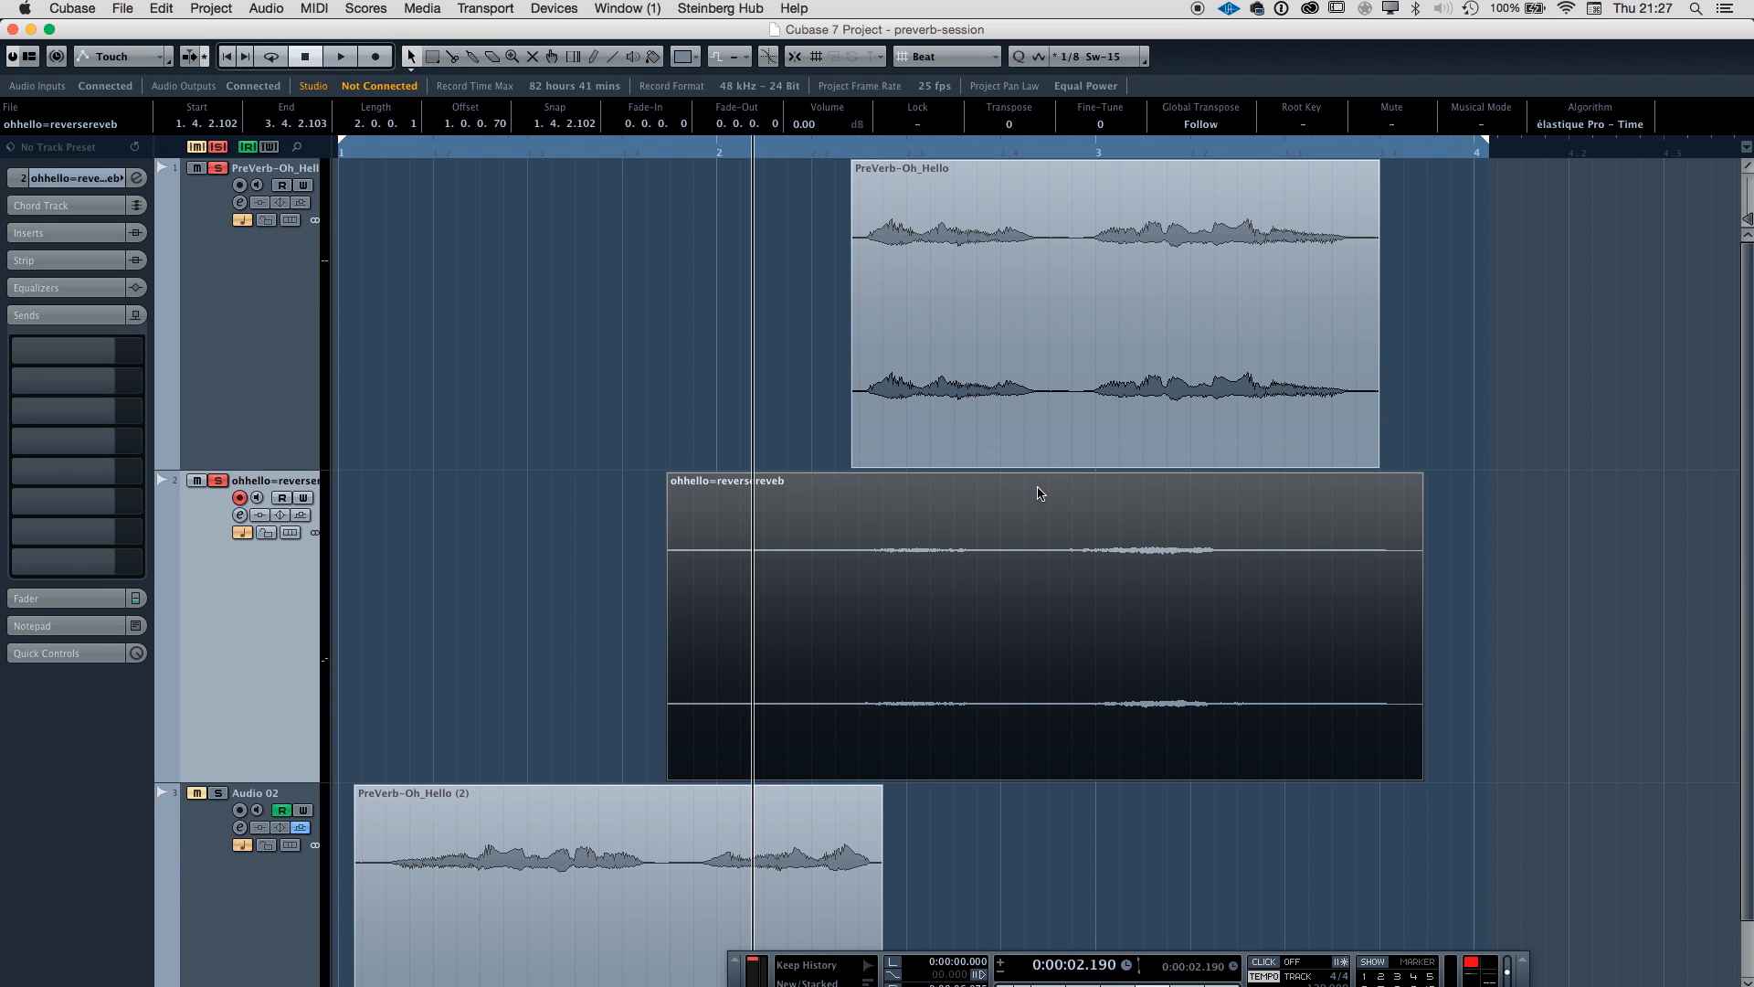
{"action": "left_click_drag", "start_coordinate": [1043, 477], "coordinate": [996, 61]}
{"action": "left_click_drag", "start_coordinate": [1047, 475], "coordinate": [1090, 50]}
Play the vocal and reversed reverb together and examine how their waveforms line up.
{"action": "key", "text": "space"}
{"action": "key", "text": "h"}
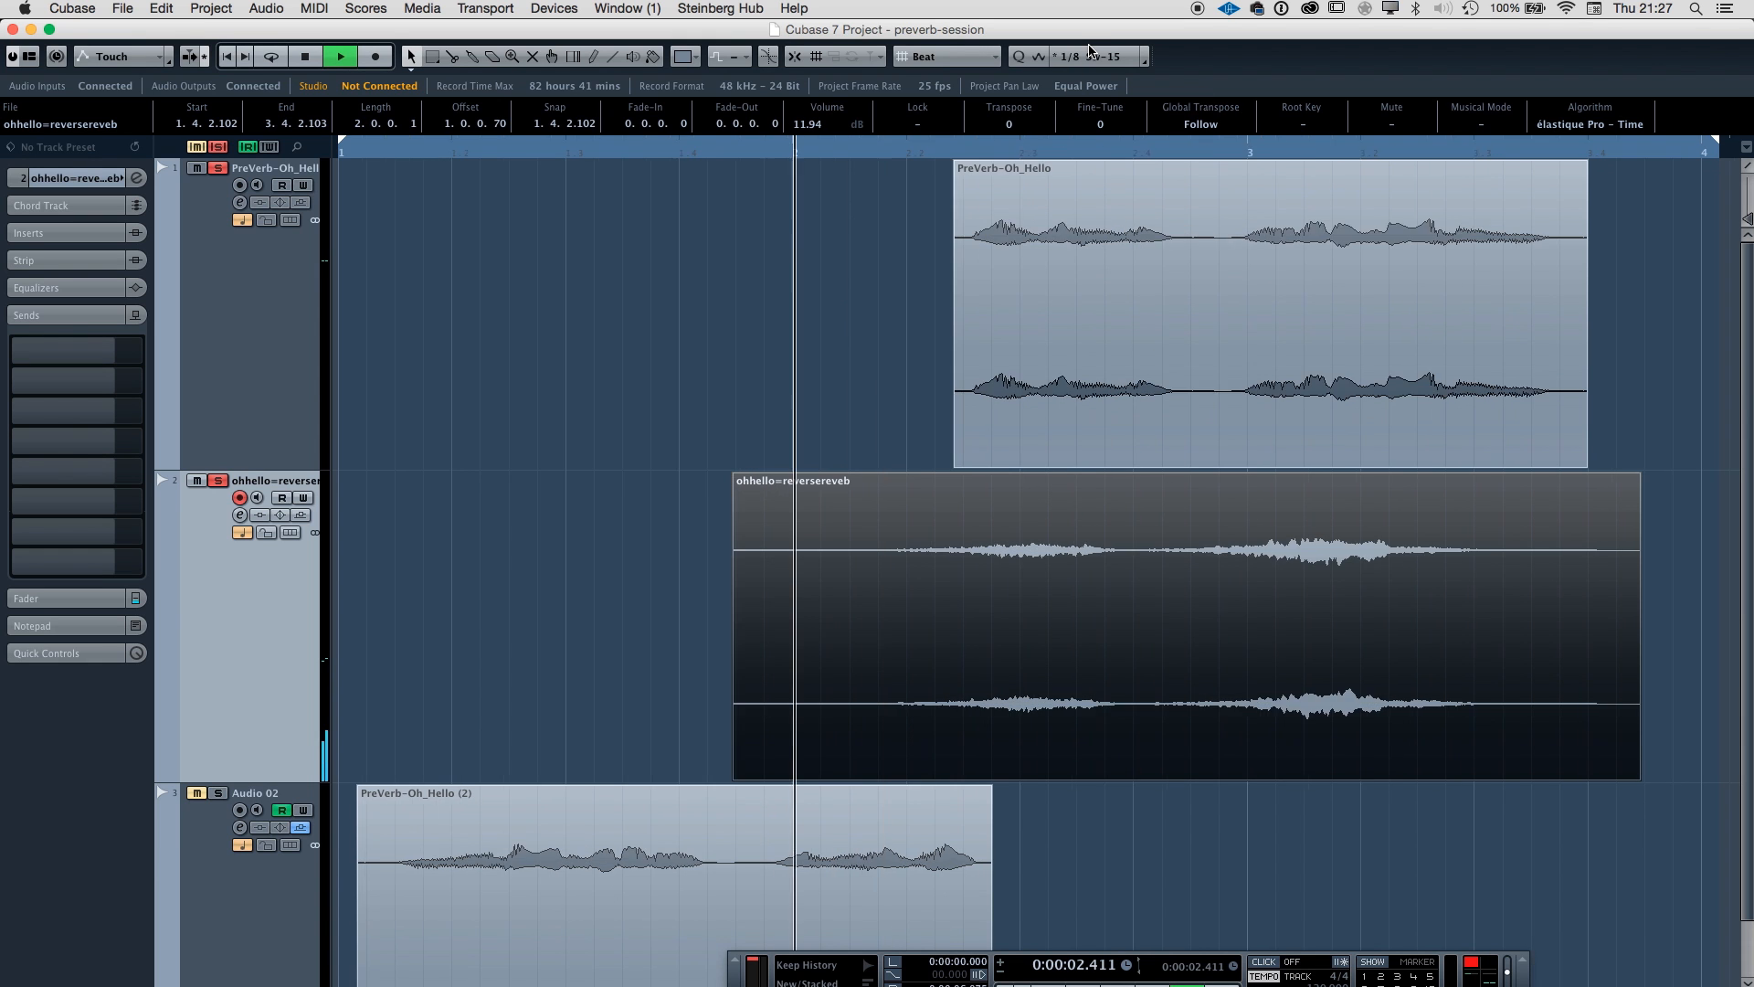
{"action": "key", "text": "h"}
{"action": "key", "text": "h"}
{"action": "key", "text": "h"}
{"action": "key", "text": "h"}
{"action": "key", "text": "h"}
{"action": "key", "text": "h"}
{"action": "key", "text": "h"}
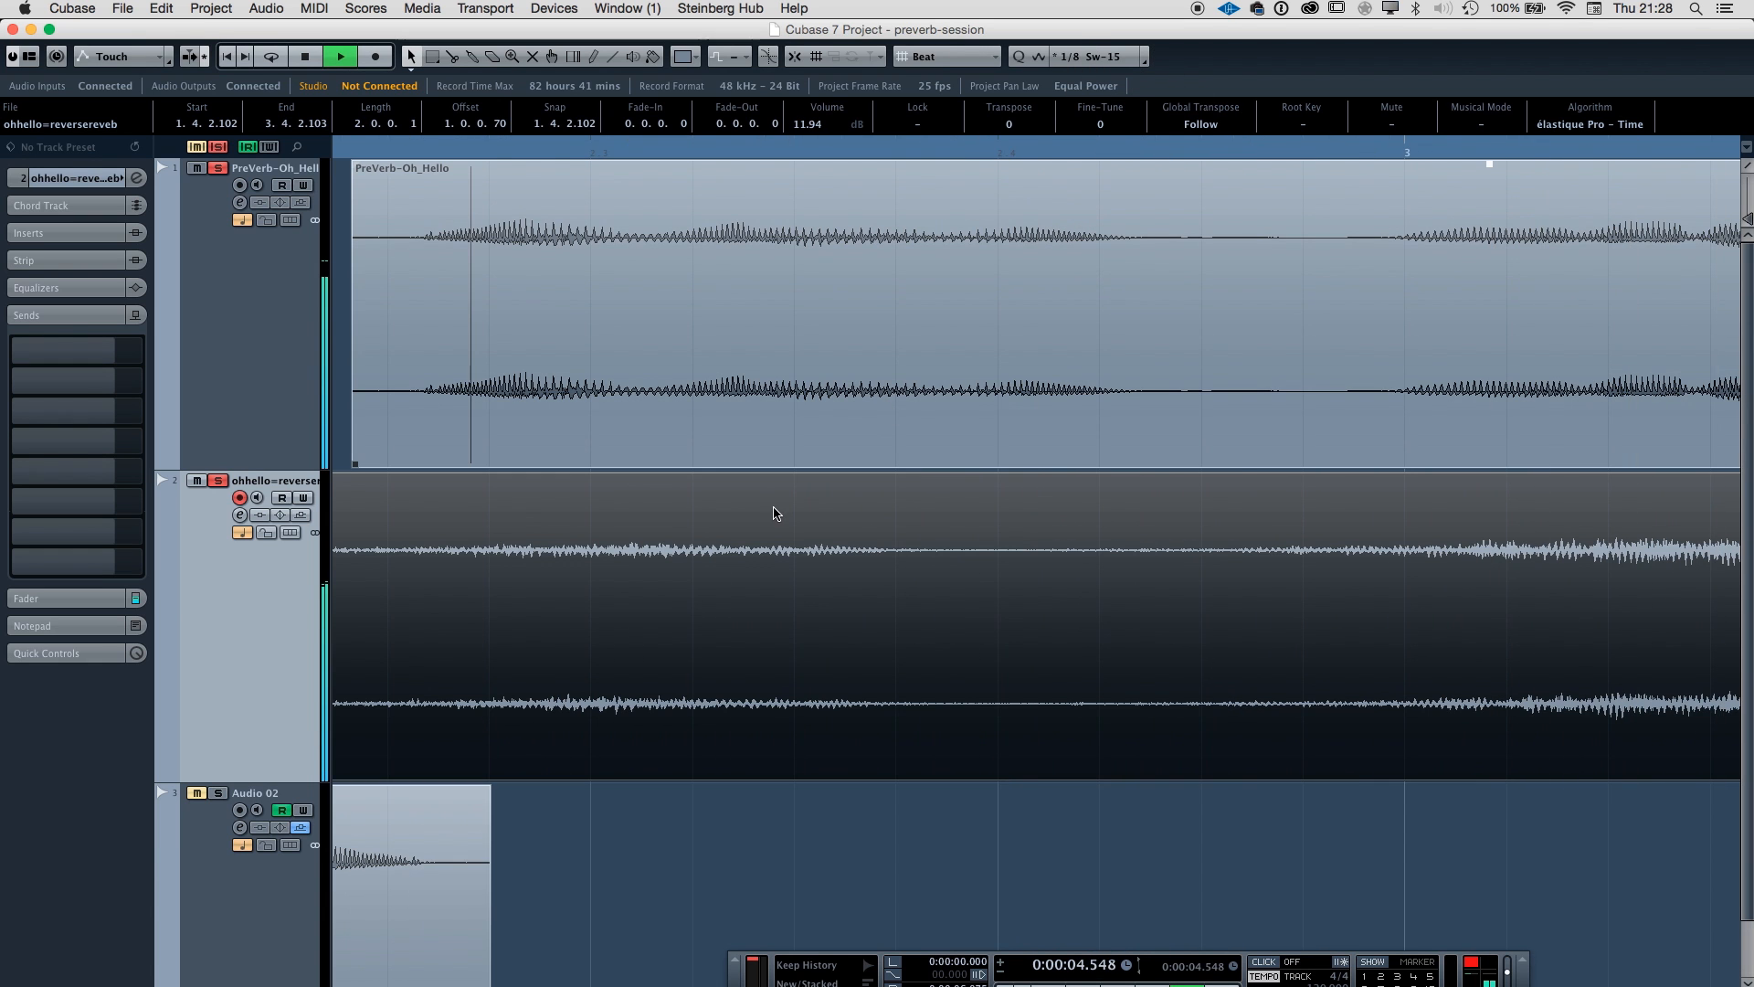
{"action": "key", "text": "g"}
{"action": "key", "text": "g"}
{"action": "key", "text": "g"}
{"action": "key", "text": "g"}
{"action": "key", "text": "space"}
{"action": "key", "text": "space"}
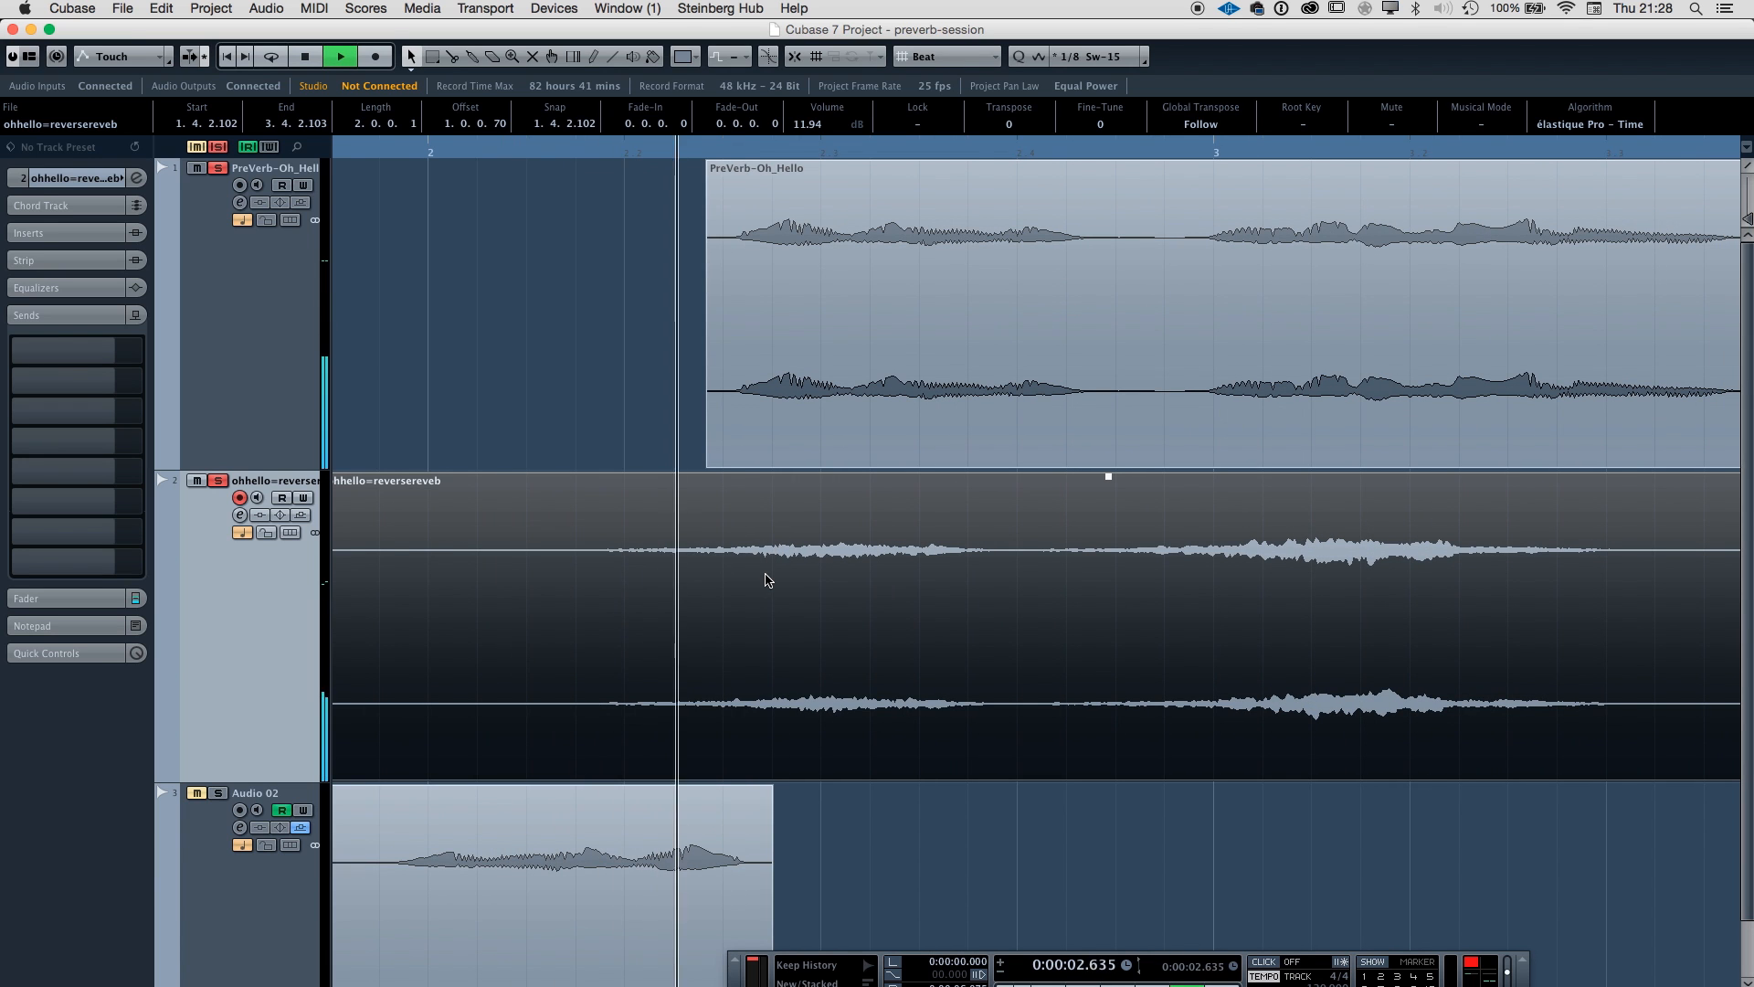
Shift the reversed reverb clip slightly later to start at about 1.4.3.60 and audition it against the vocal.
{"action": "key", "text": "space"}
{"action": "left_click", "coordinate": [765, 578]}
{"action": "left_click_drag", "start_coordinate": [769, 579], "coordinate": [797, 586]}
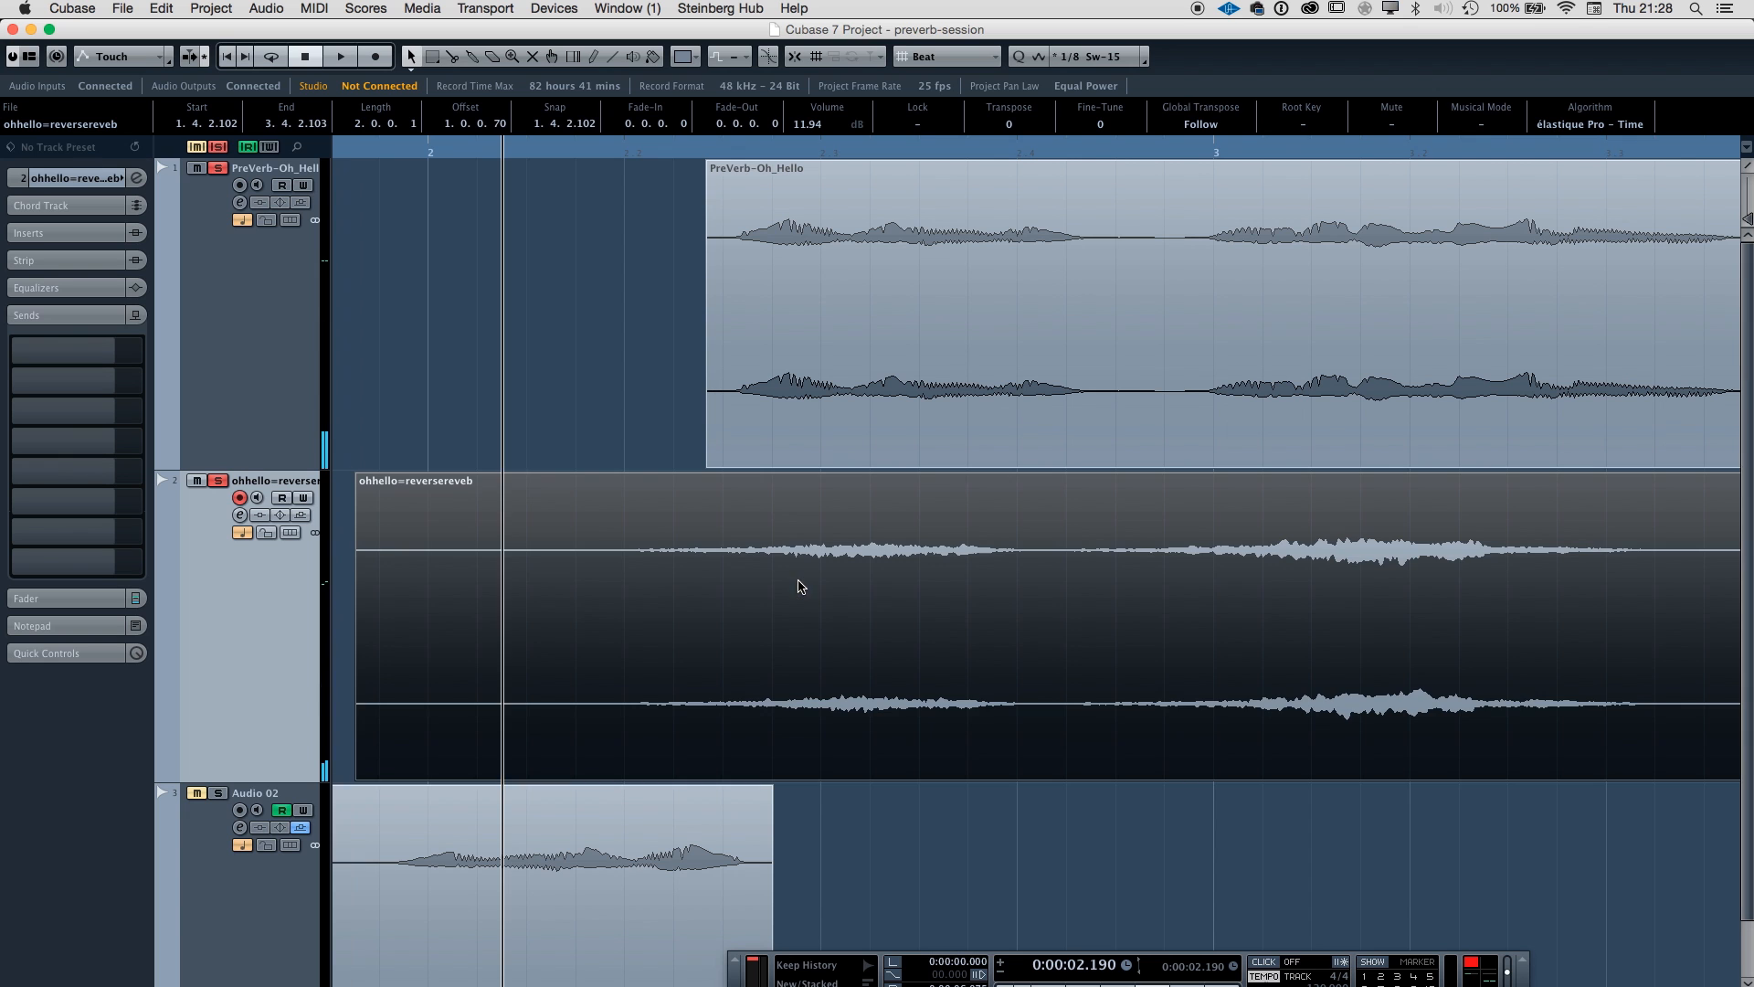
{"action": "key", "text": "space"}
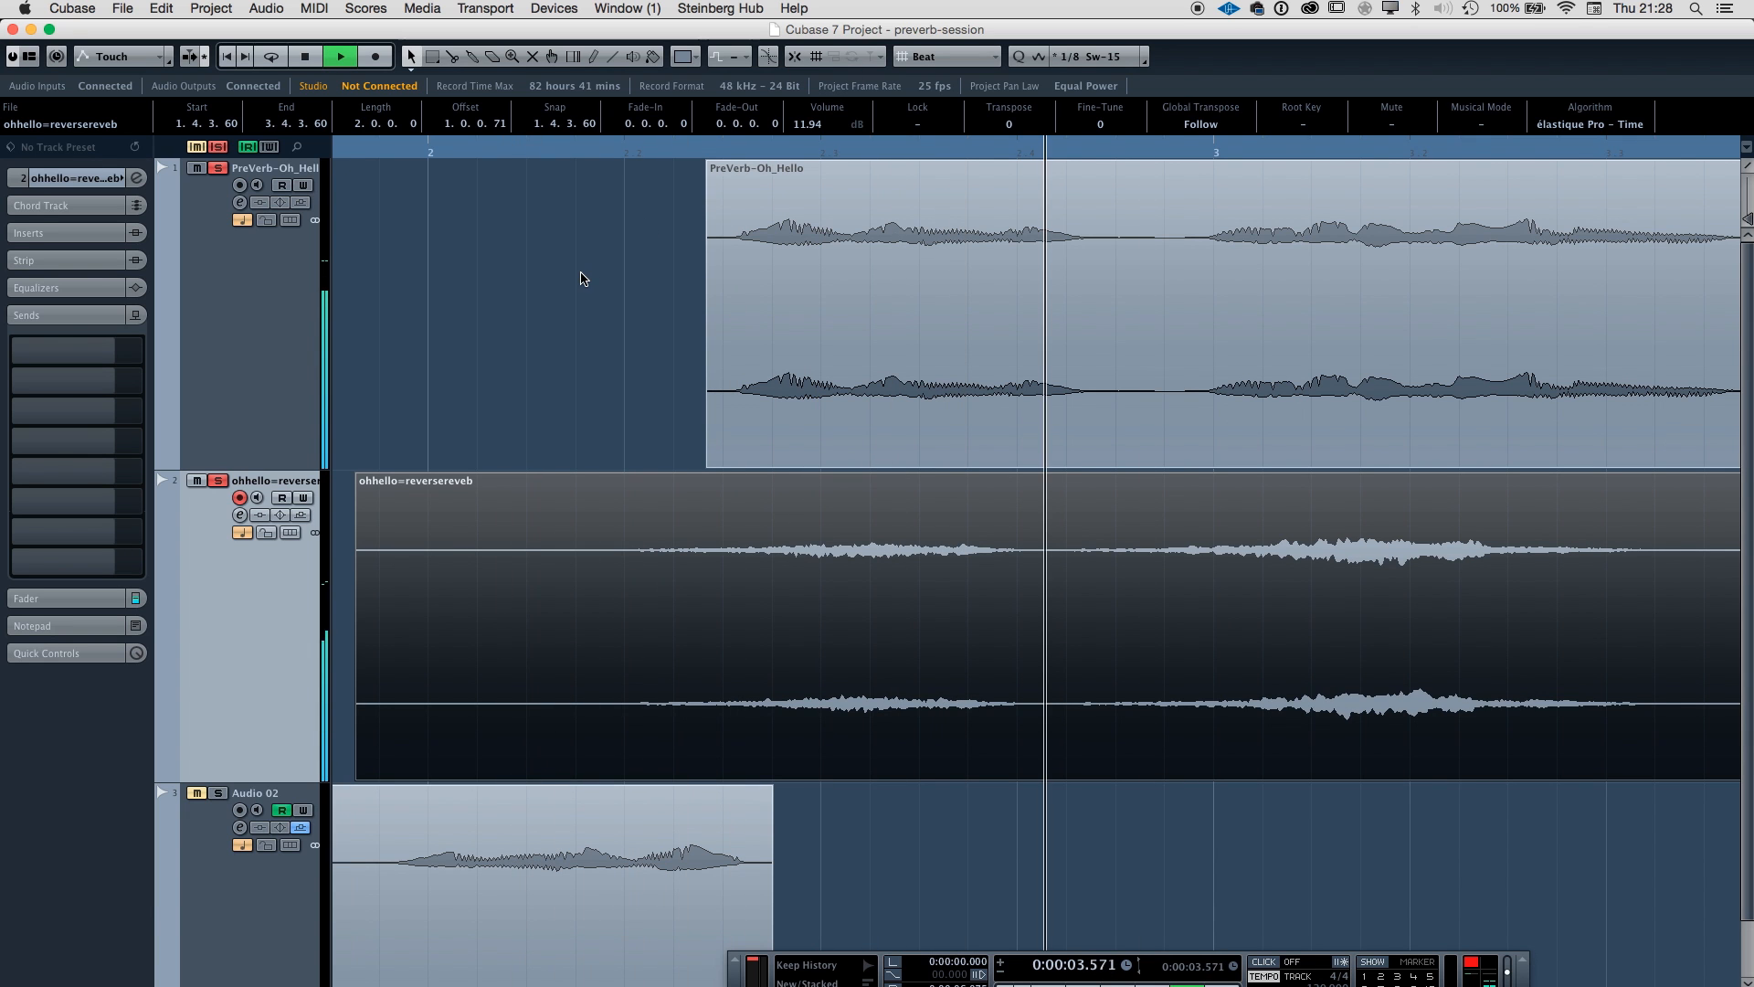
{"action": "left_click", "coordinate": [575, 284]}
{"action": "key", "text": "g"}
{"action": "key", "text": "g"}
{"action": "key", "text": "g"}
{"action": "key", "text": "g"}
{"action": "key", "text": "g"}
{"action": "key", "text": "g"}
{"action": "key", "text": "g"}
{"action": "key", "text": "g"}
{"action": "key", "text": "g"}
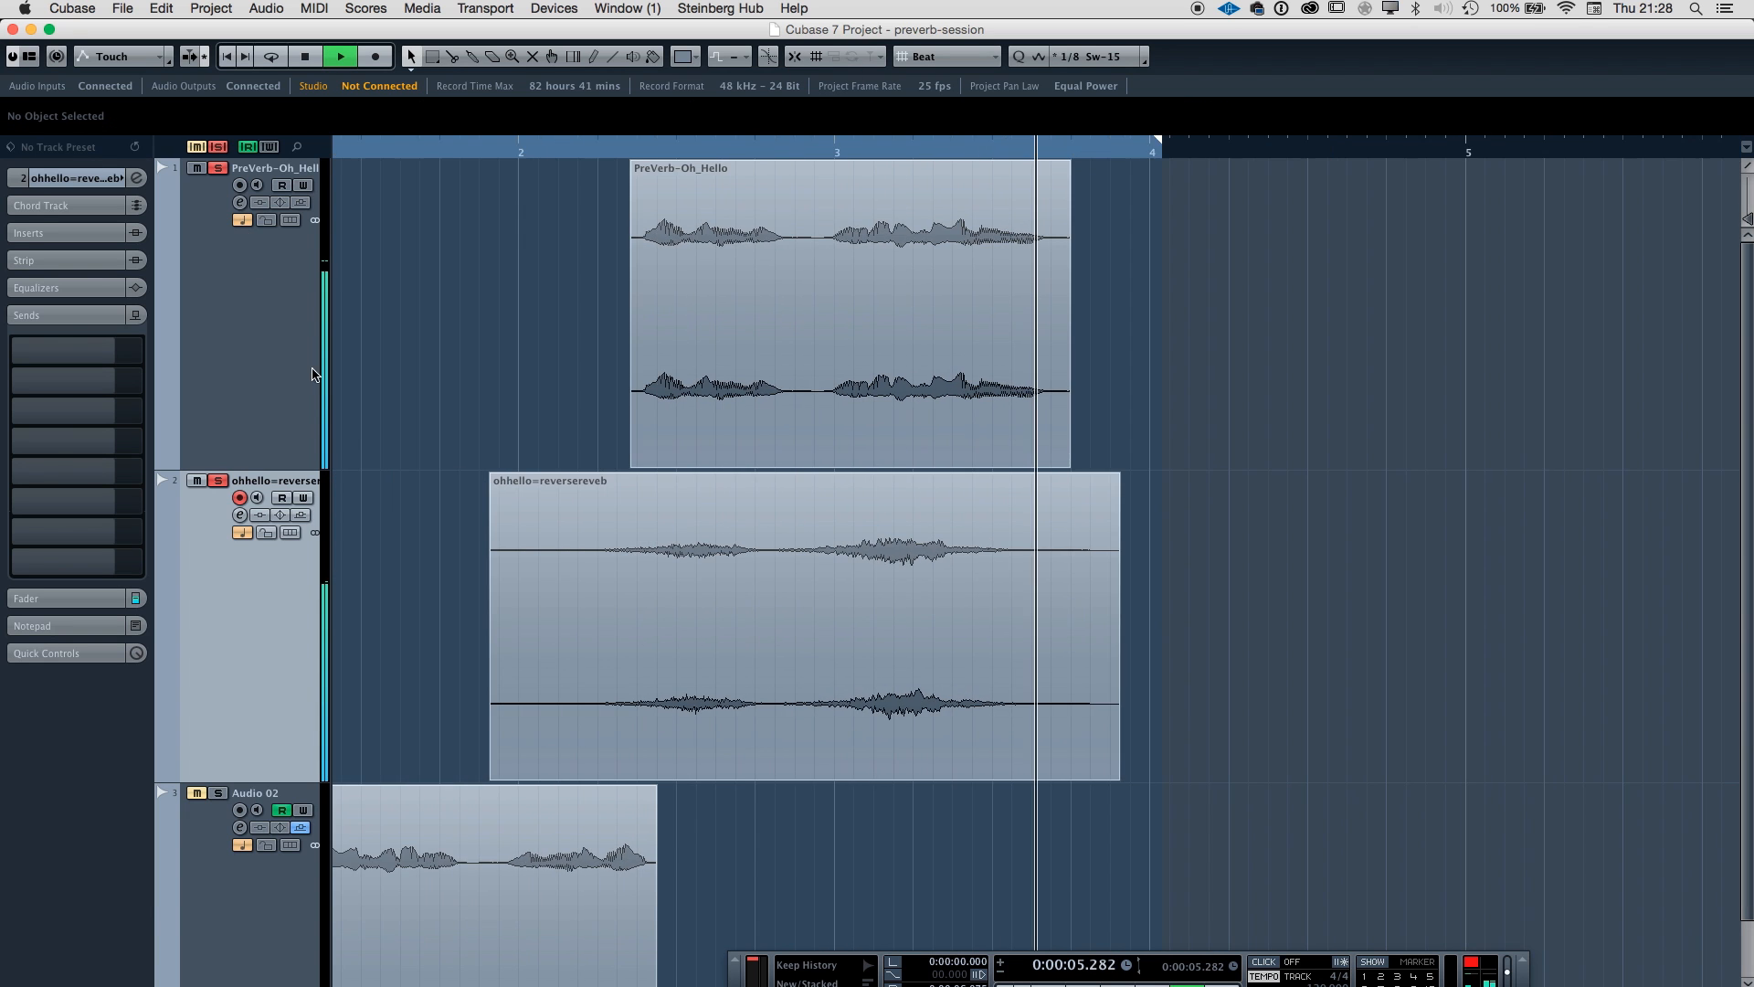
{"action": "key", "text": "g"}
{"action": "key", "text": "space"}
Lower the volume of the ohhello=reversereveb track to -7.58.
{"action": "left_click", "coordinate": [59, 180]}
{"action": "left_click", "coordinate": [120, 263]}
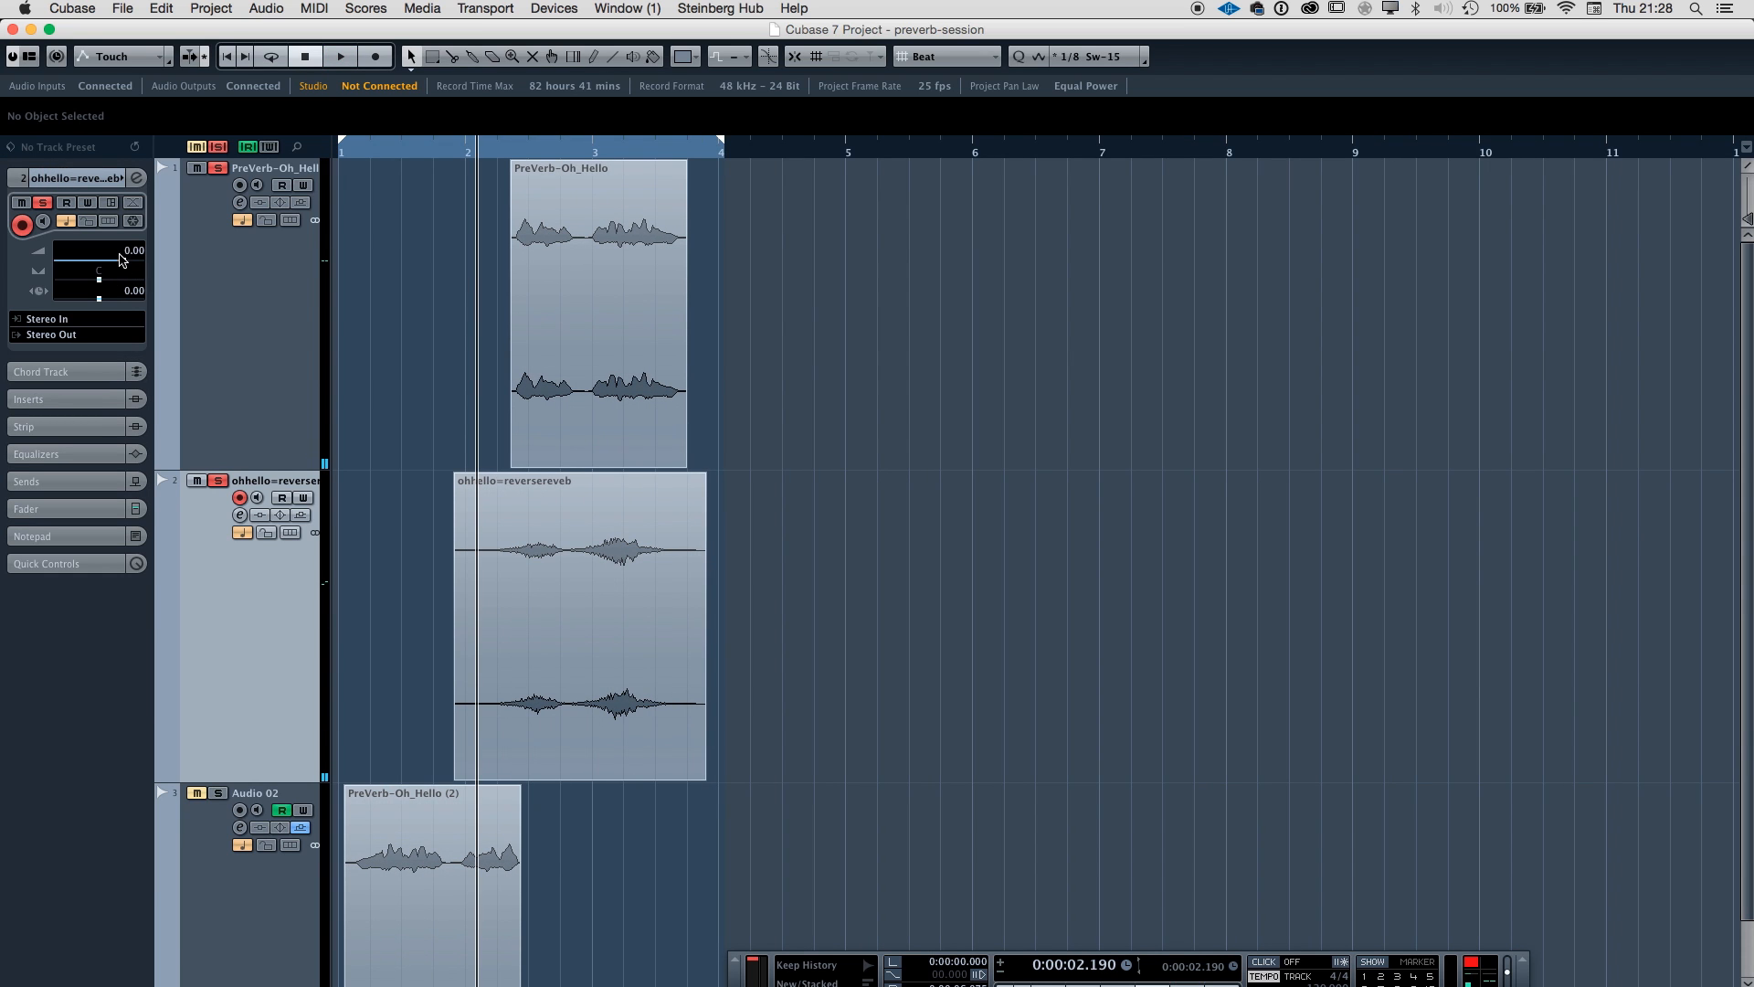
{"action": "left_click", "coordinate": [112, 261]}
{"action": "left_click_drag", "start_coordinate": [111, 262], "coordinate": [101, 261]}
Deactivate all solos, start playback, and unmute the PreVerb-Oh_Hello vocal track.
{"action": "left_click", "coordinate": [220, 147]}
{"action": "key", "text": "space"}
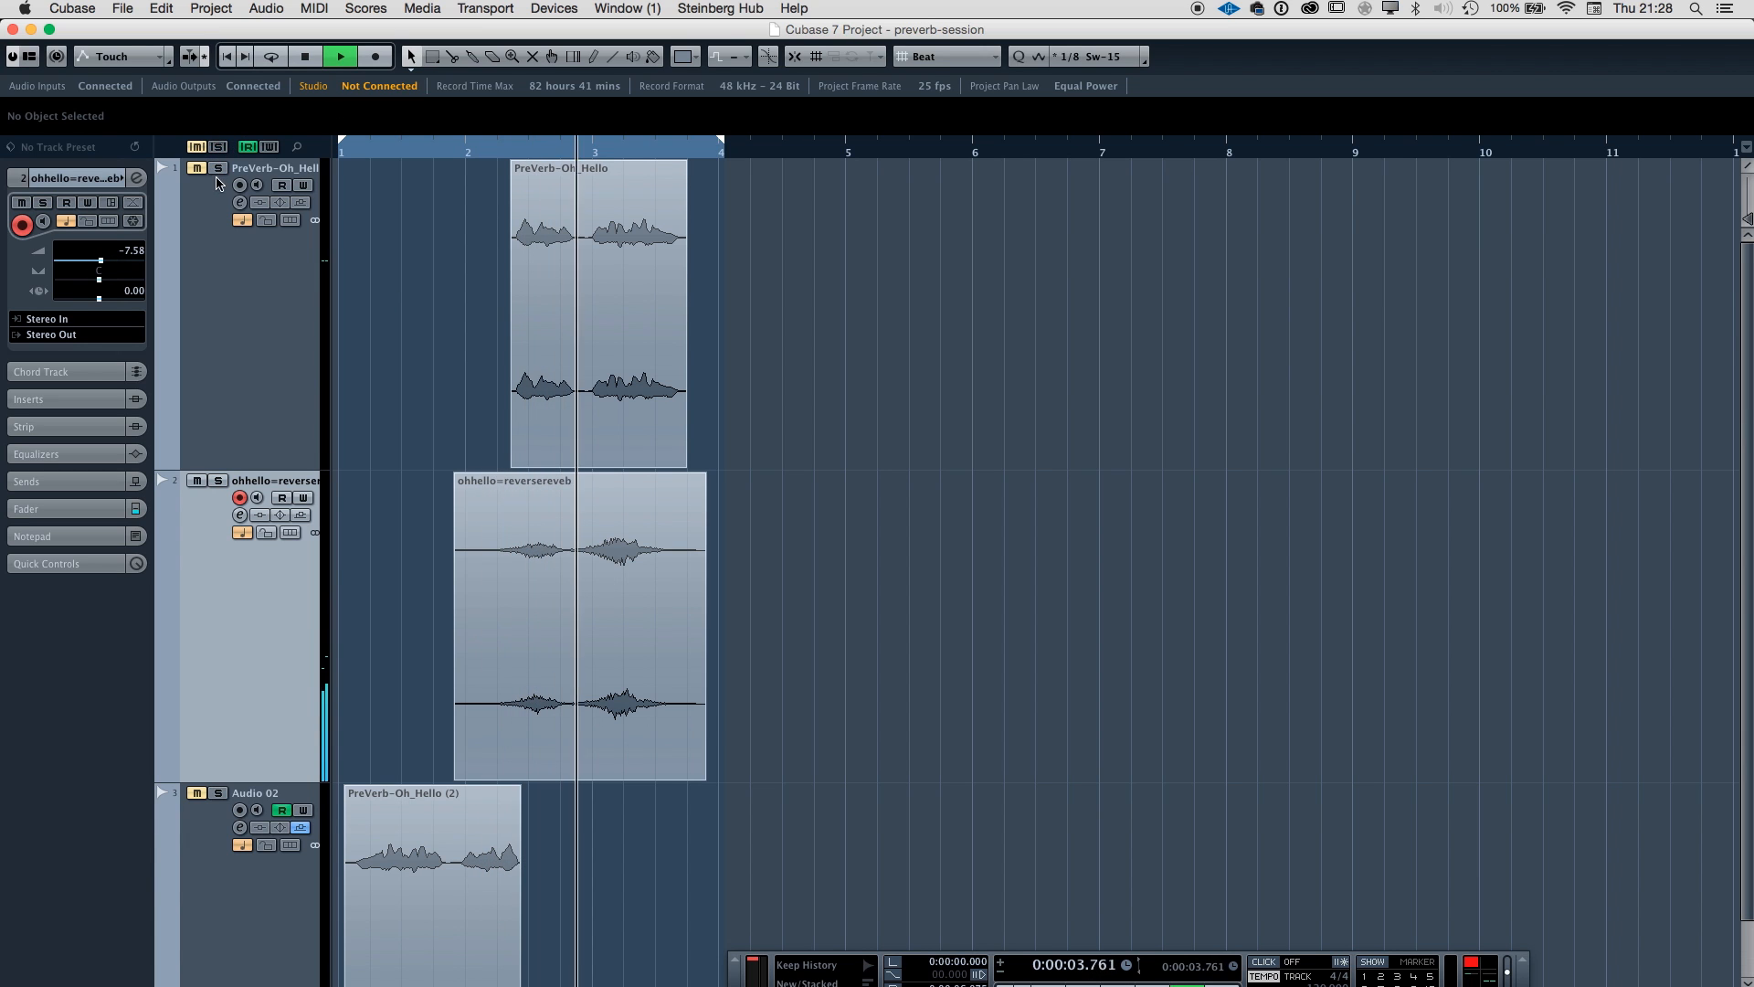
{"action": "left_click", "coordinate": [196, 169]}
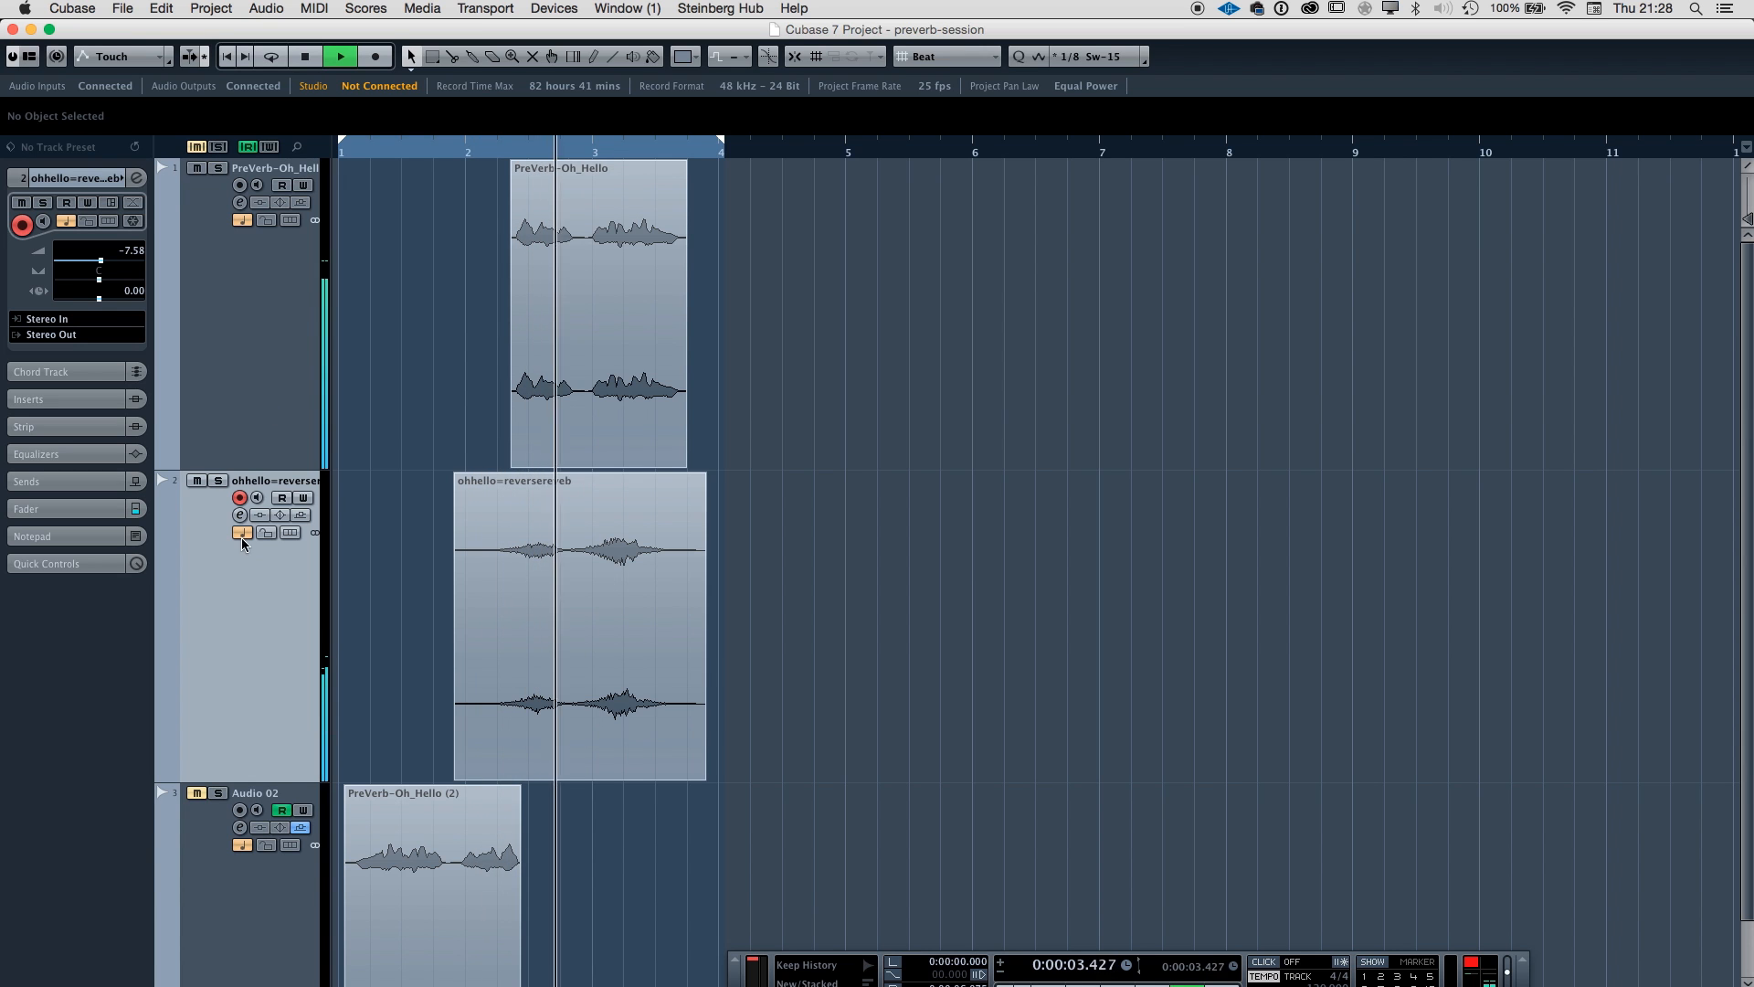
Lower the volume of the PreVerb-Oh_Hello vocal track to -7.58 and audition the balance.
{"action": "left_click", "coordinate": [234, 352]}
{"action": "key", "text": "space"}
{"action": "left_click_drag", "start_coordinate": [119, 268], "coordinate": [101, 264]}
{"action": "key", "text": "space"}
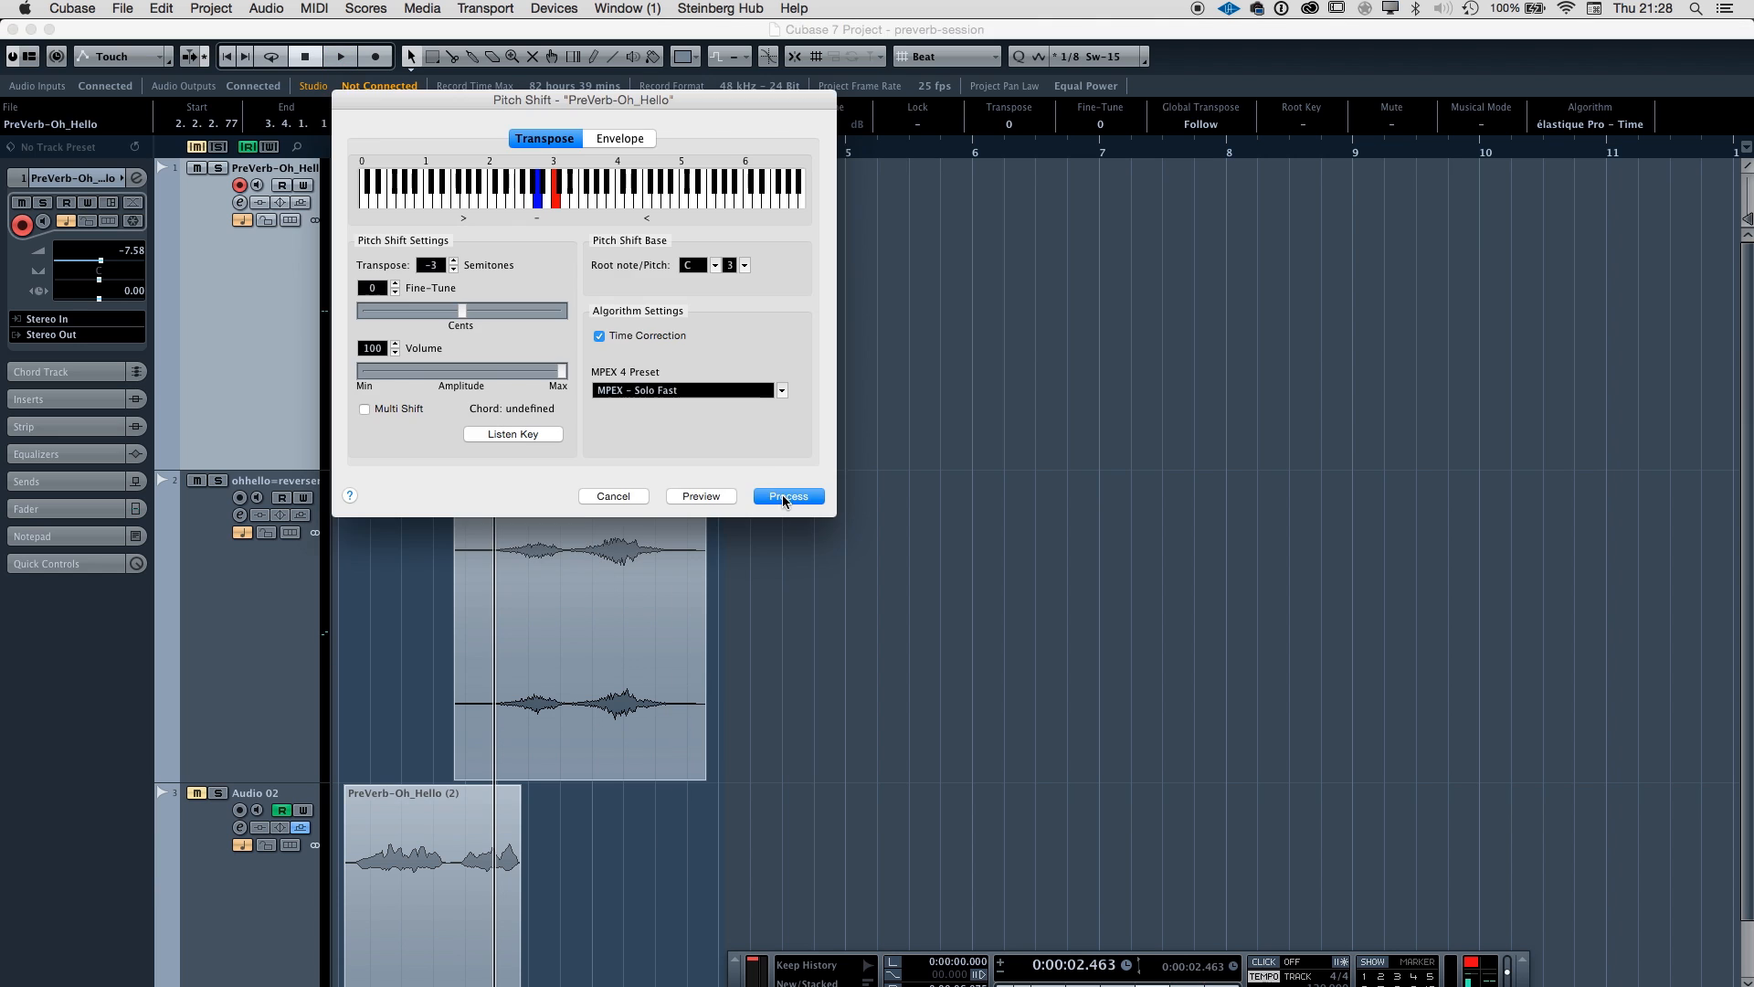
Pitch-shift the vocal clip by -3 semitones, apply Pitch Shift to the reversed reverb clip too, and play both.
{"action": "left_click", "coordinate": [787, 496]}
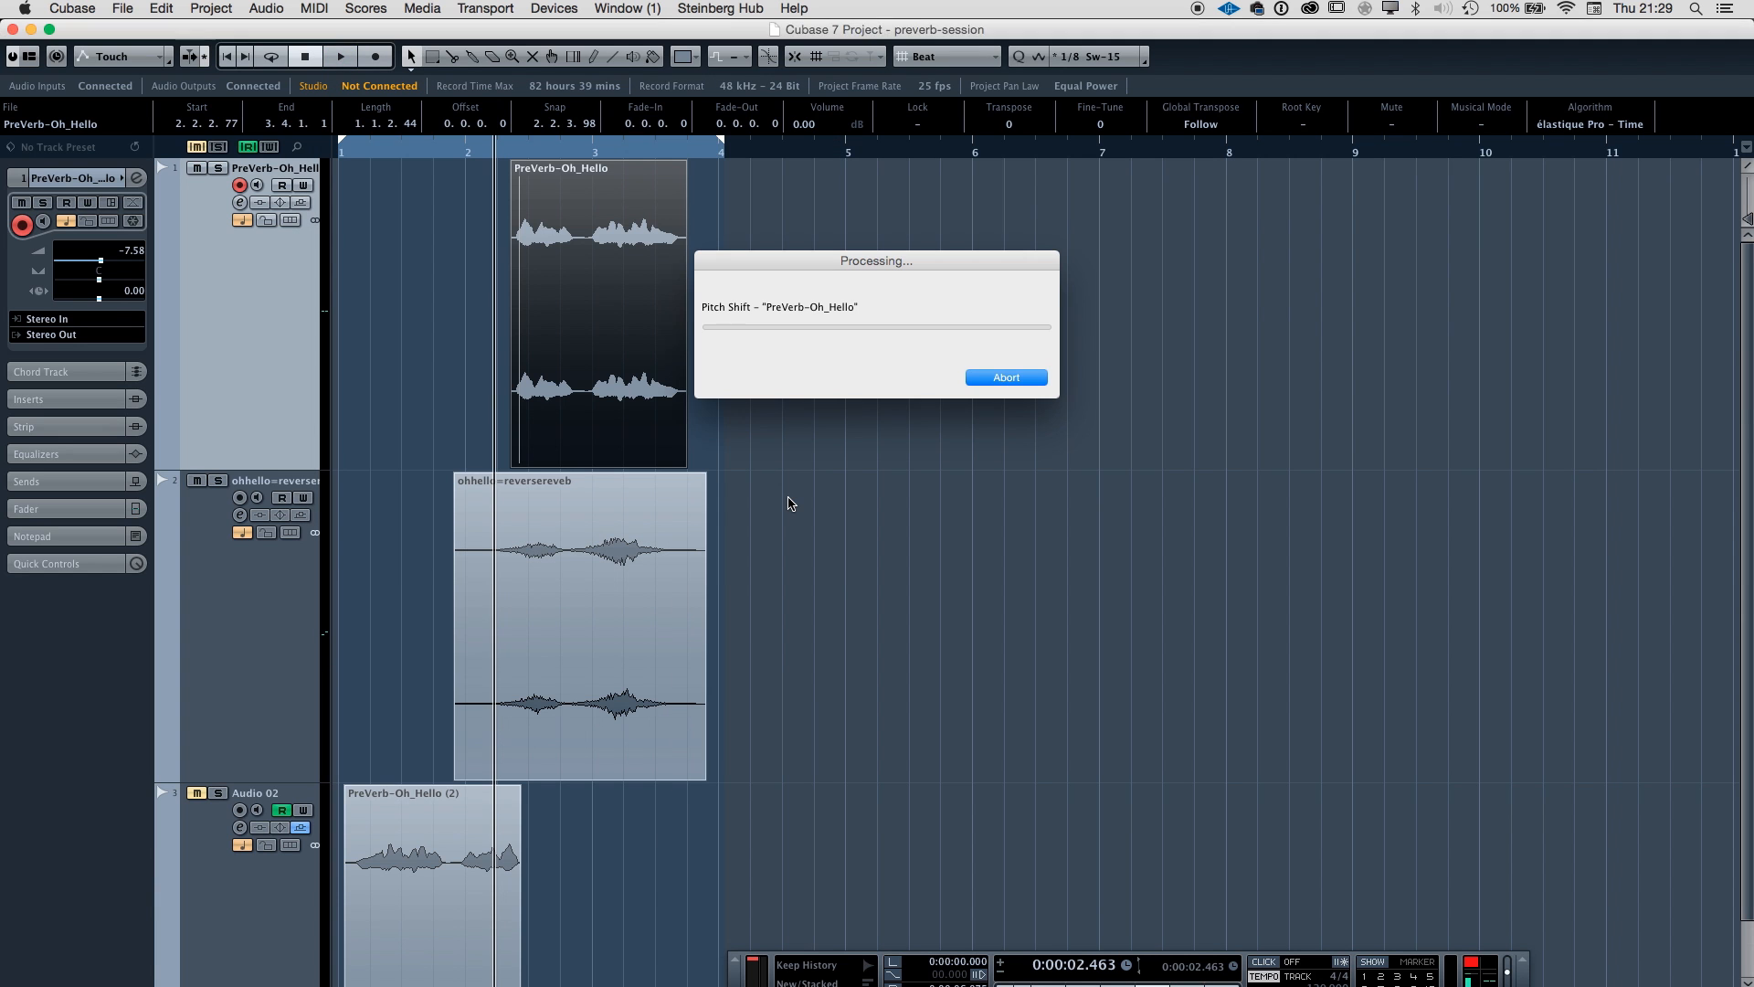
{"action": "left_click", "coordinate": [595, 650]}
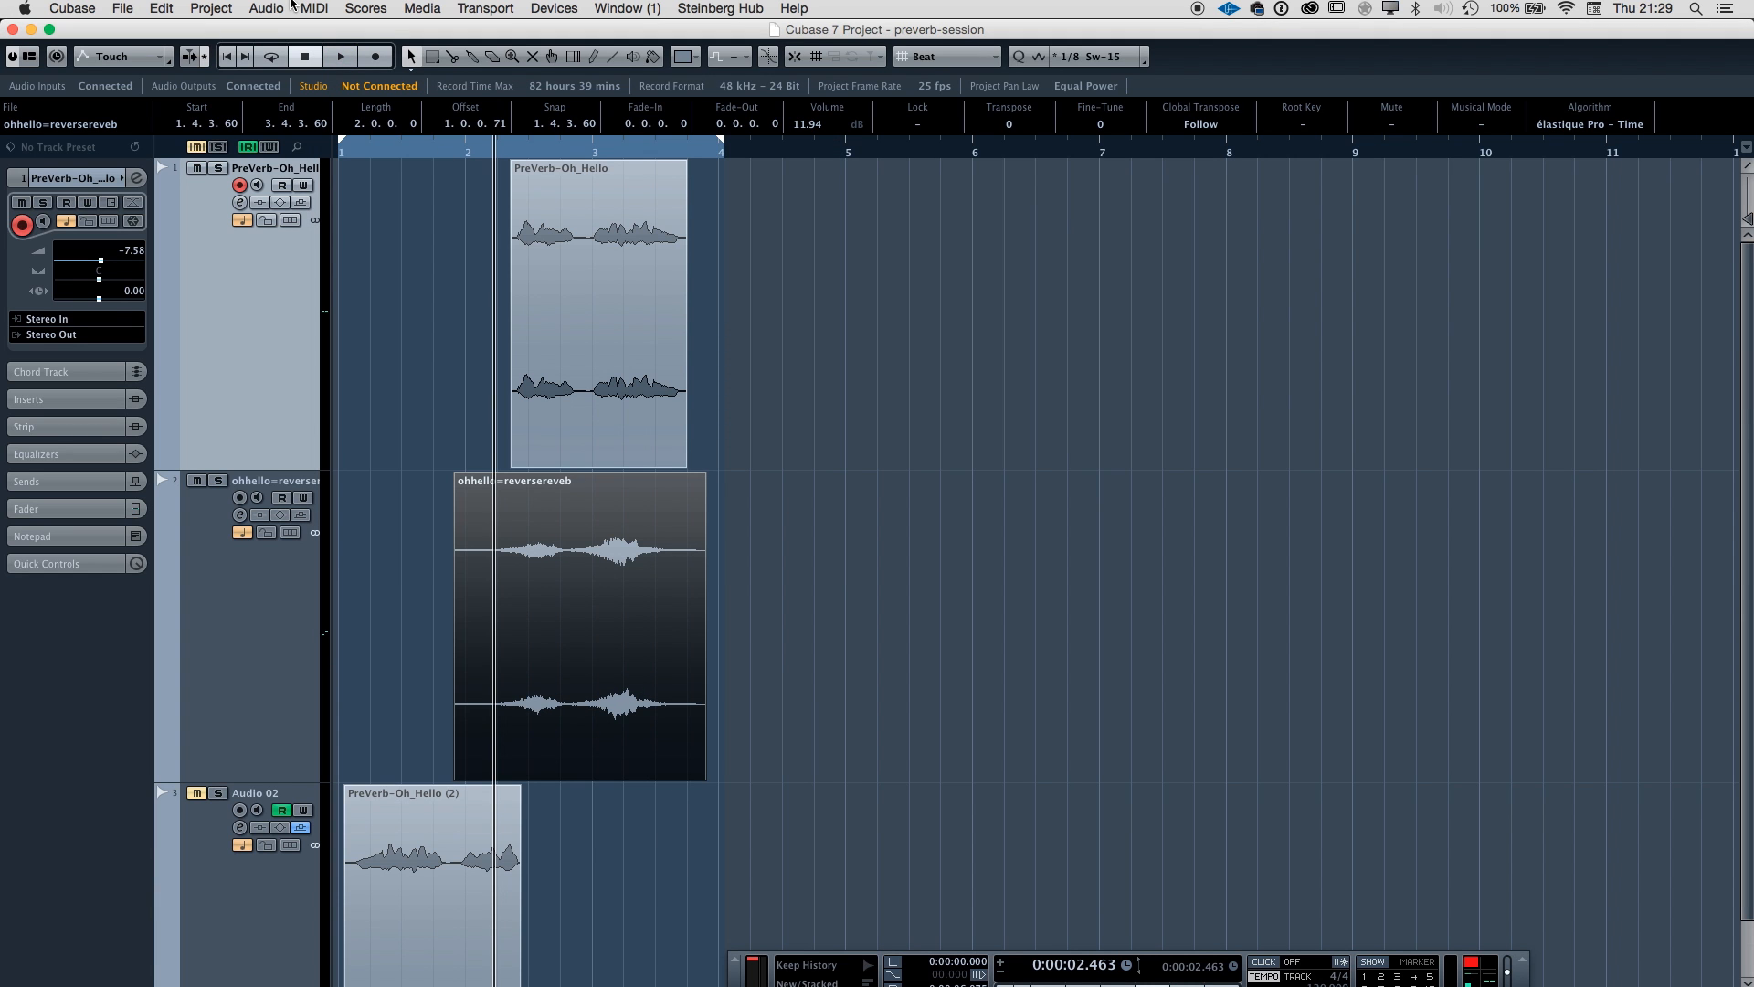
{"action": "left_click", "coordinate": [276, 9]}
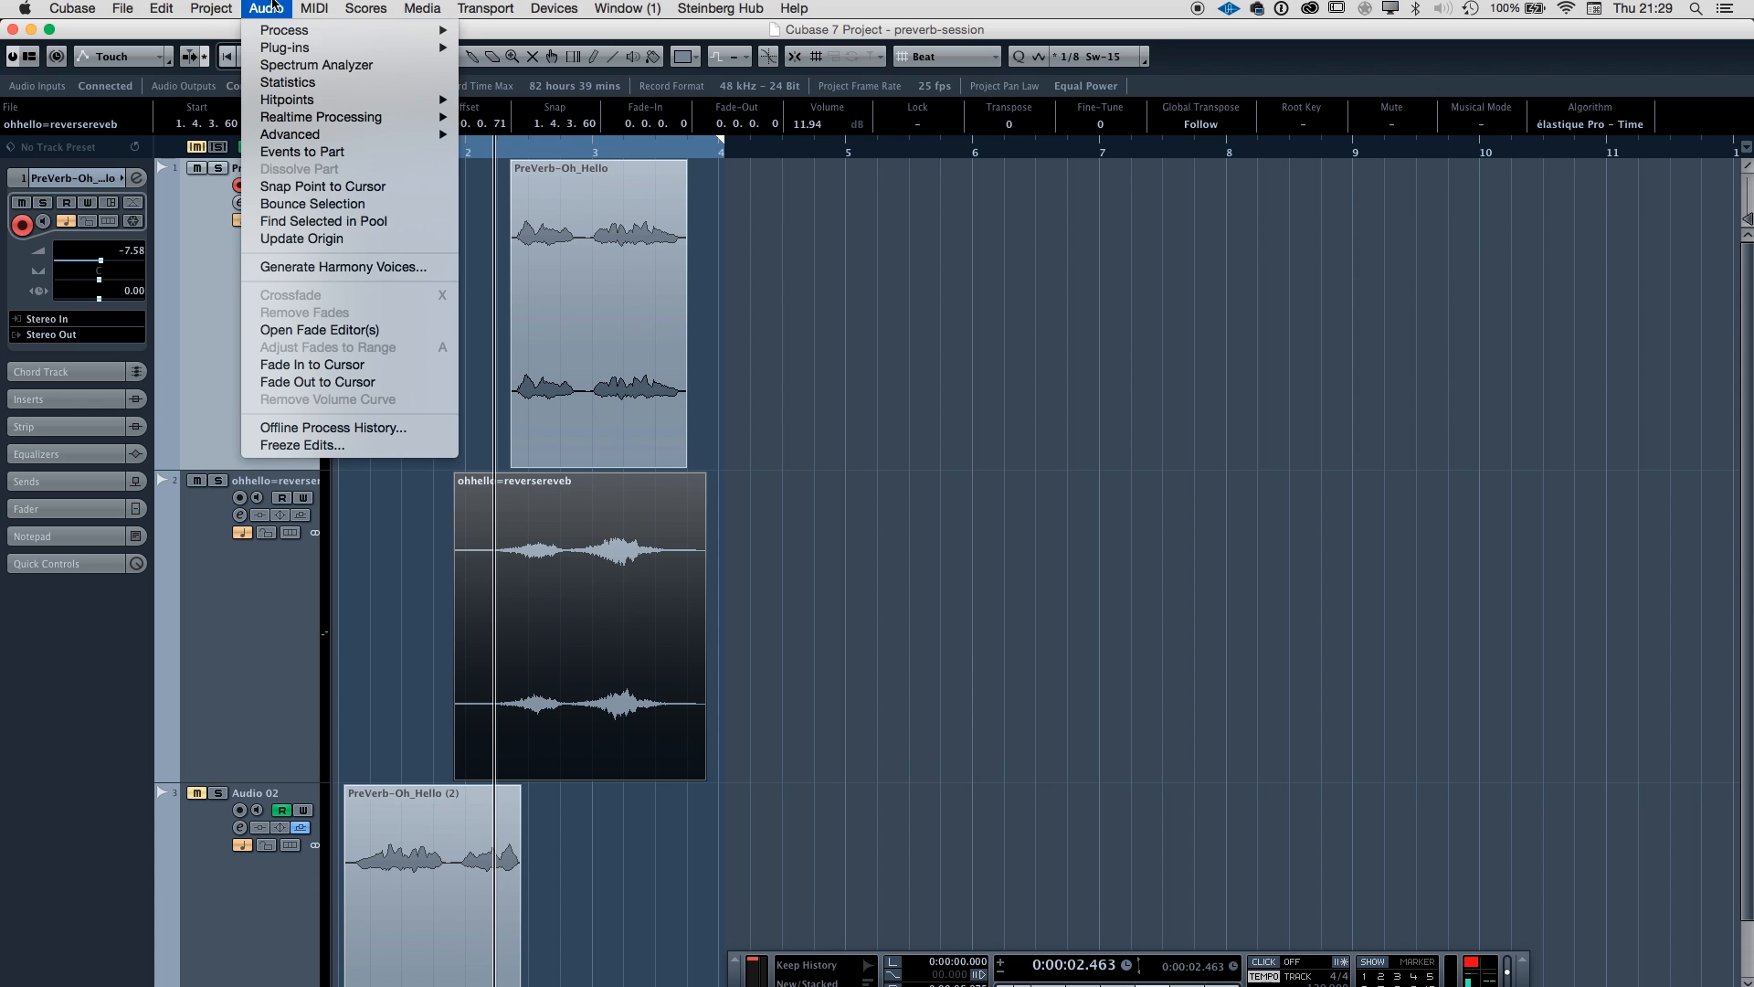
{"action": "mouse_move", "coordinate": [327, 30]}
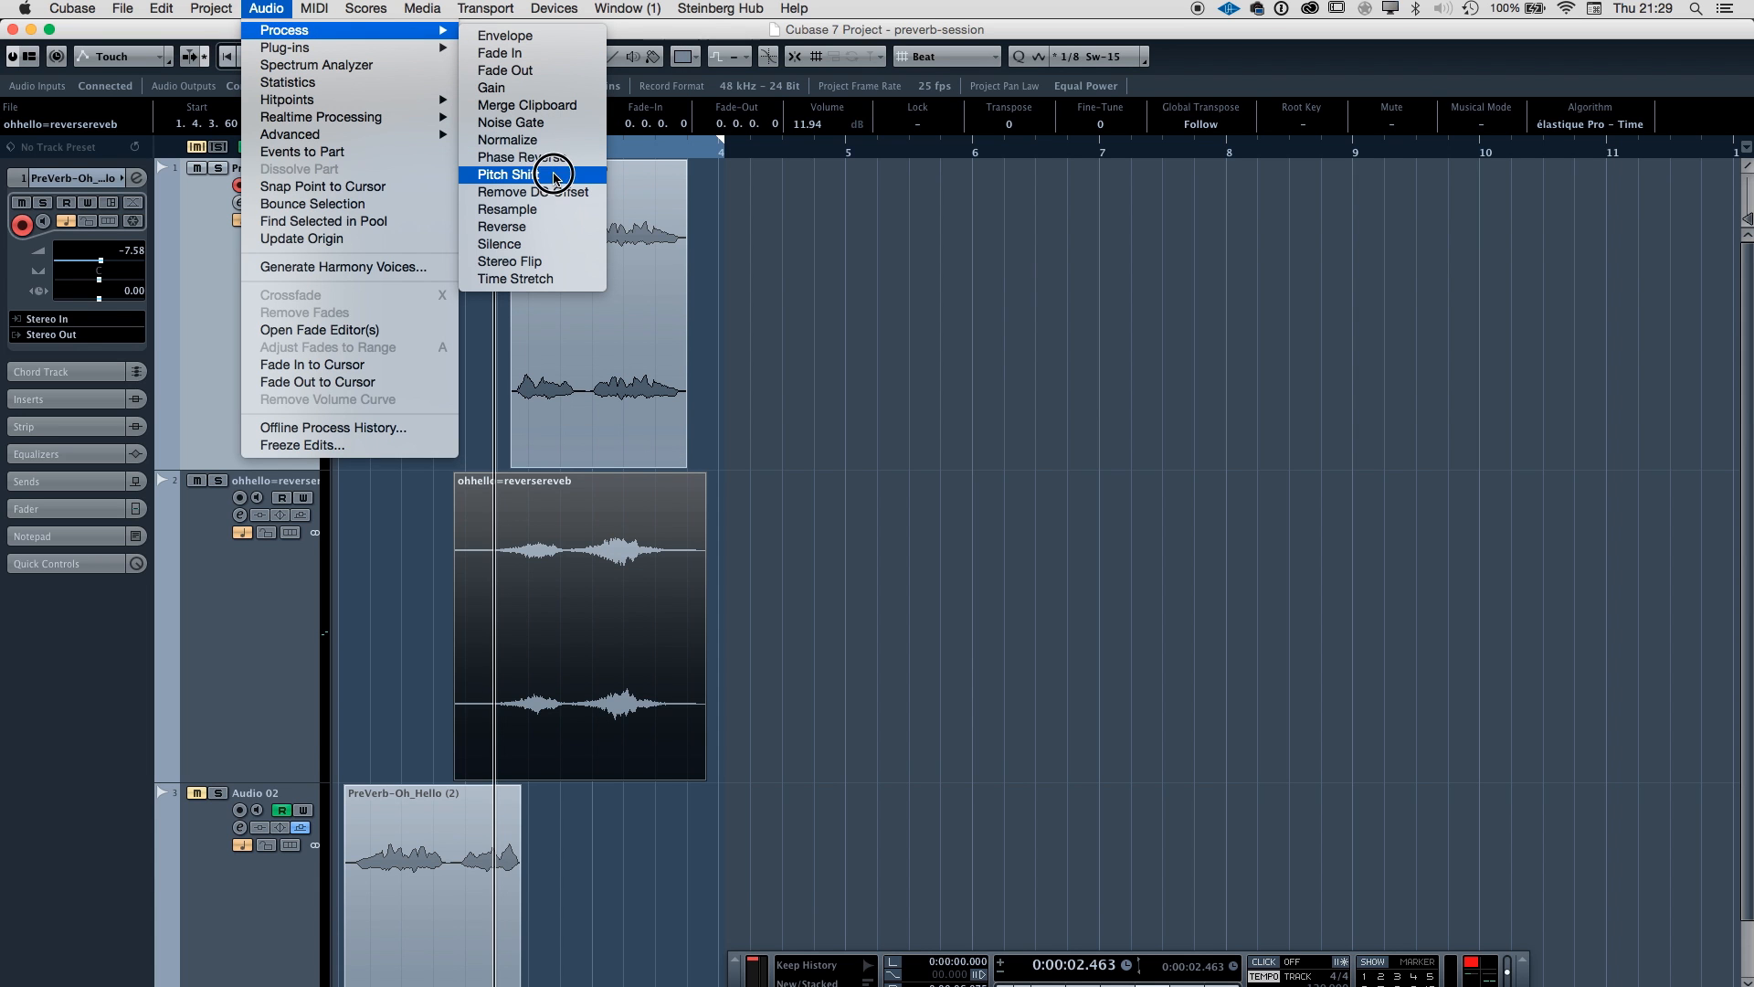
{"action": "left_click", "coordinate": [548, 174]}
{"action": "left_click", "coordinate": [816, 501]}
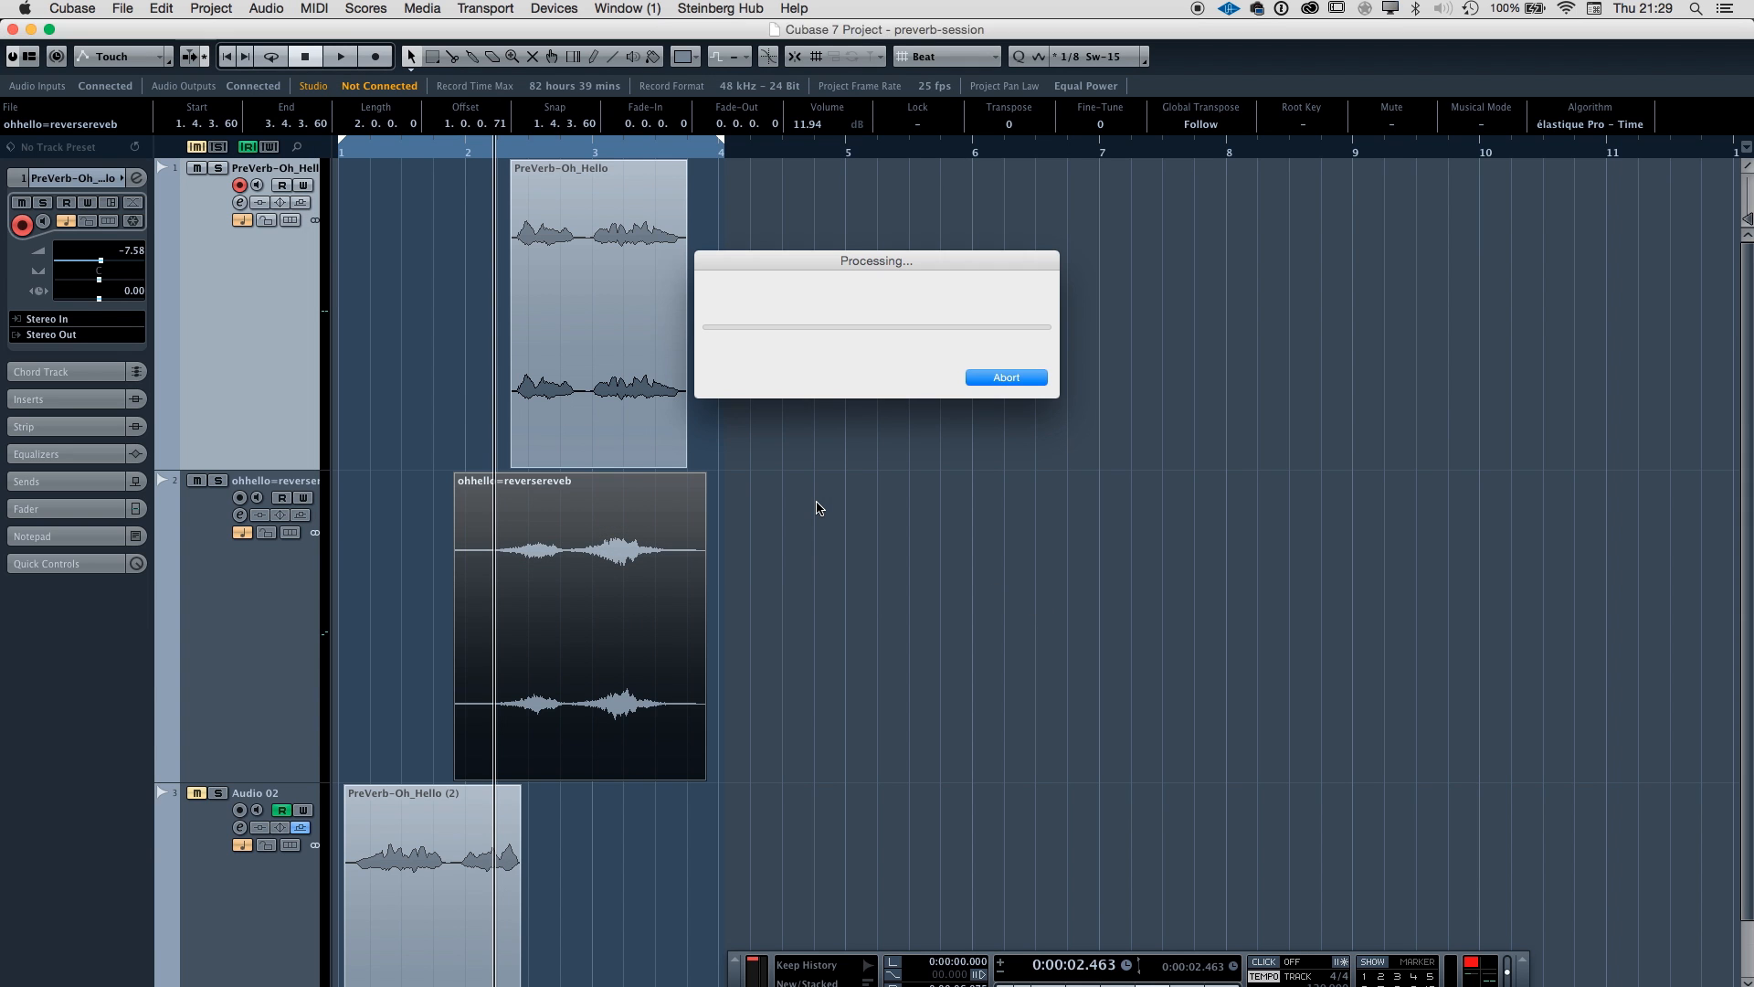
{"action": "key", "text": "space"}
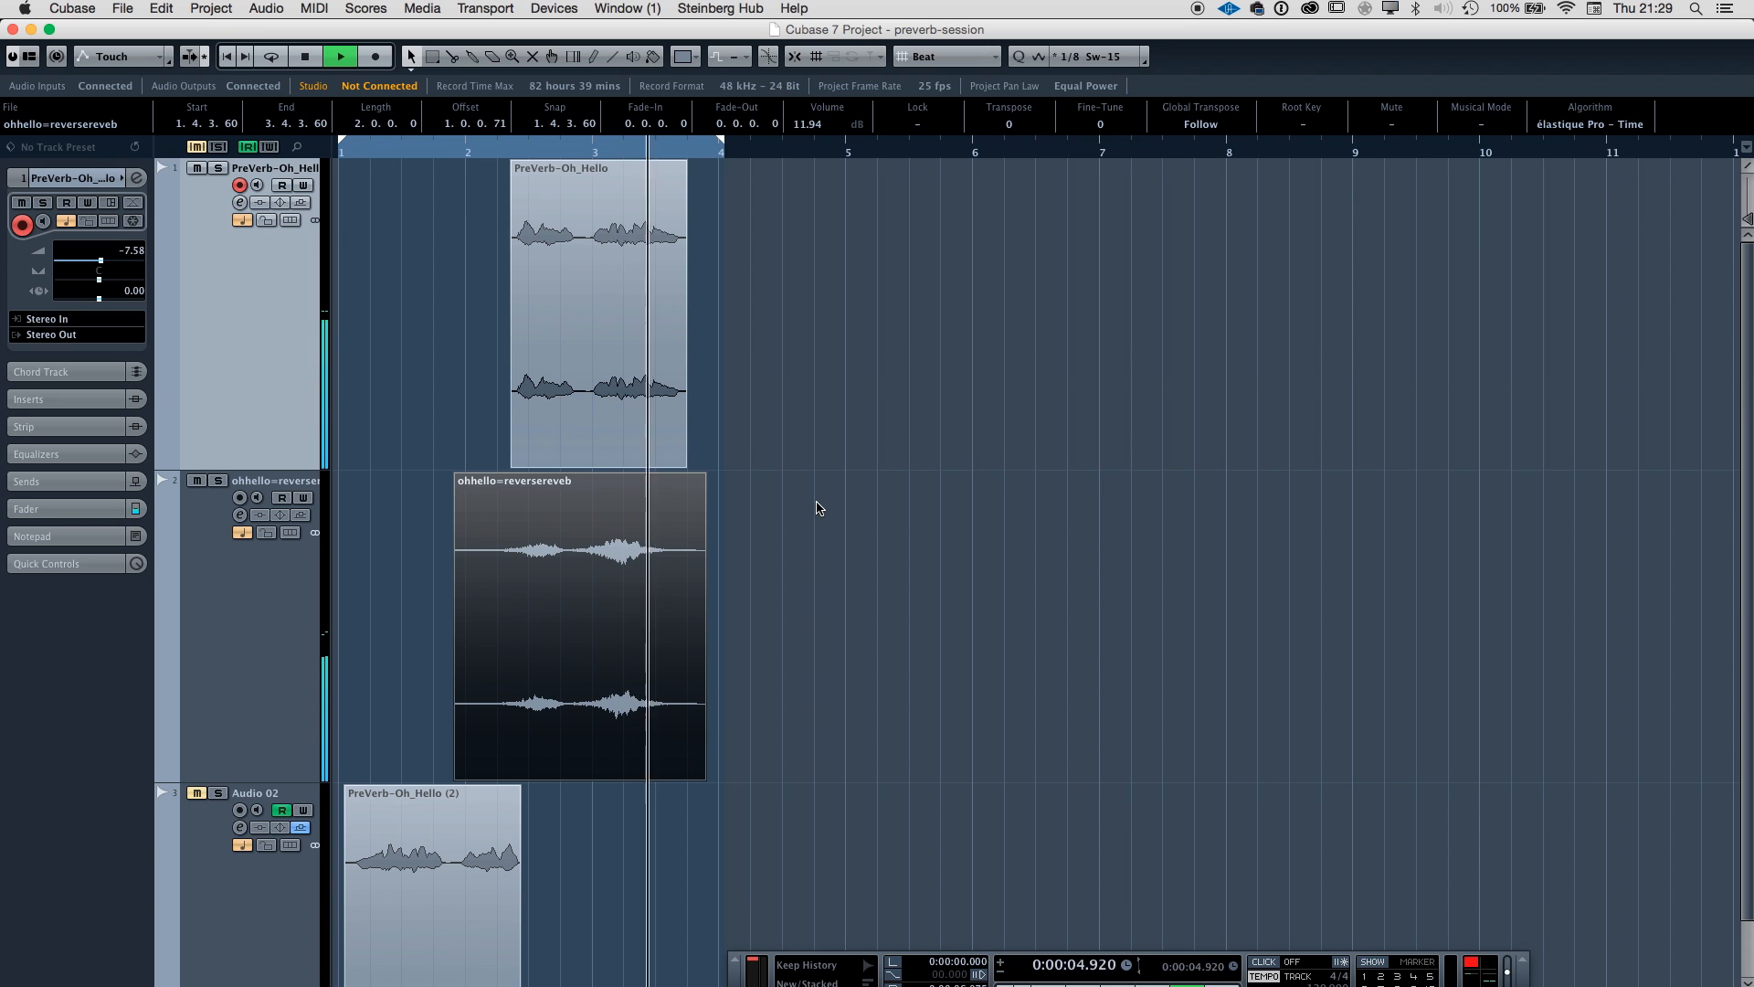
{"action": "key", "text": "space"}
Move the reversed reverb clip slightly earlier to start at about 1.4.3.4 and play it with the vocal.
{"action": "key", "text": "space"}
{"action": "key", "text": "h"}
{"action": "key", "text": "h"}
{"action": "key", "text": "h"}
{"action": "key", "text": "h"}
{"action": "key", "text": "h"}
{"action": "key", "text": "h"}
{"action": "key", "text": "h"}
{"action": "key", "text": "h"}
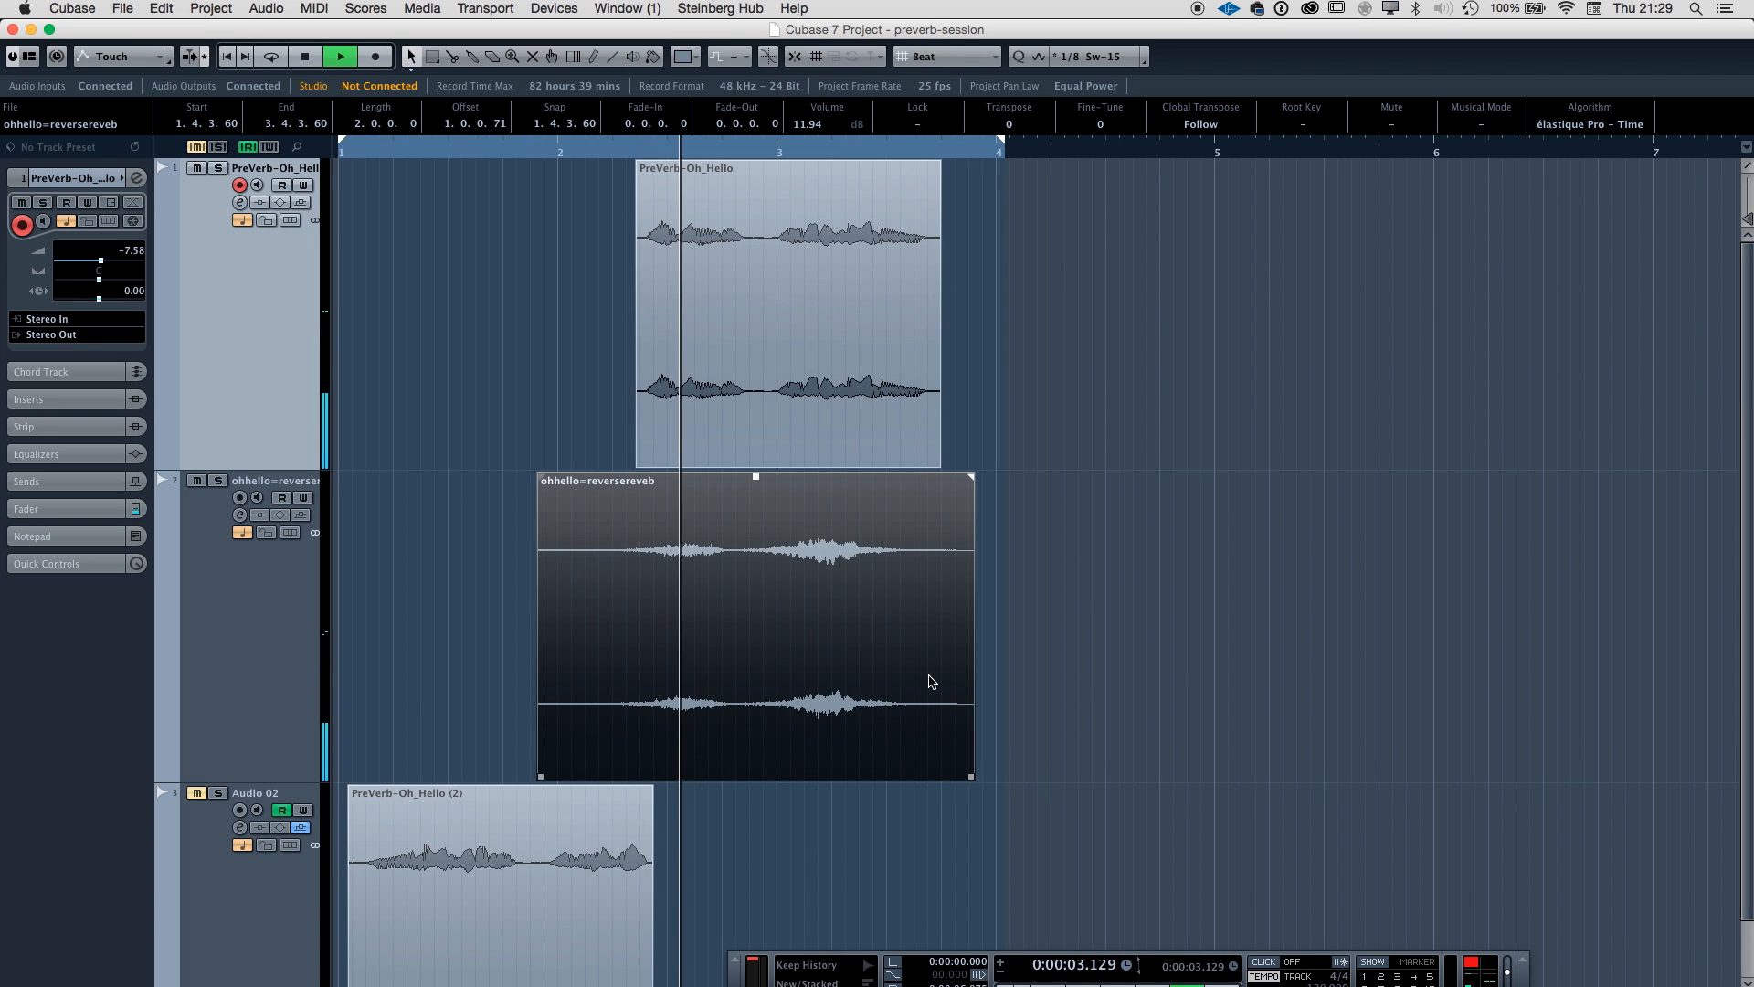
{"action": "key", "text": "h"}
{"action": "key", "text": "h"}
{"action": "key", "text": "h"}
{"action": "key", "text": "space"}
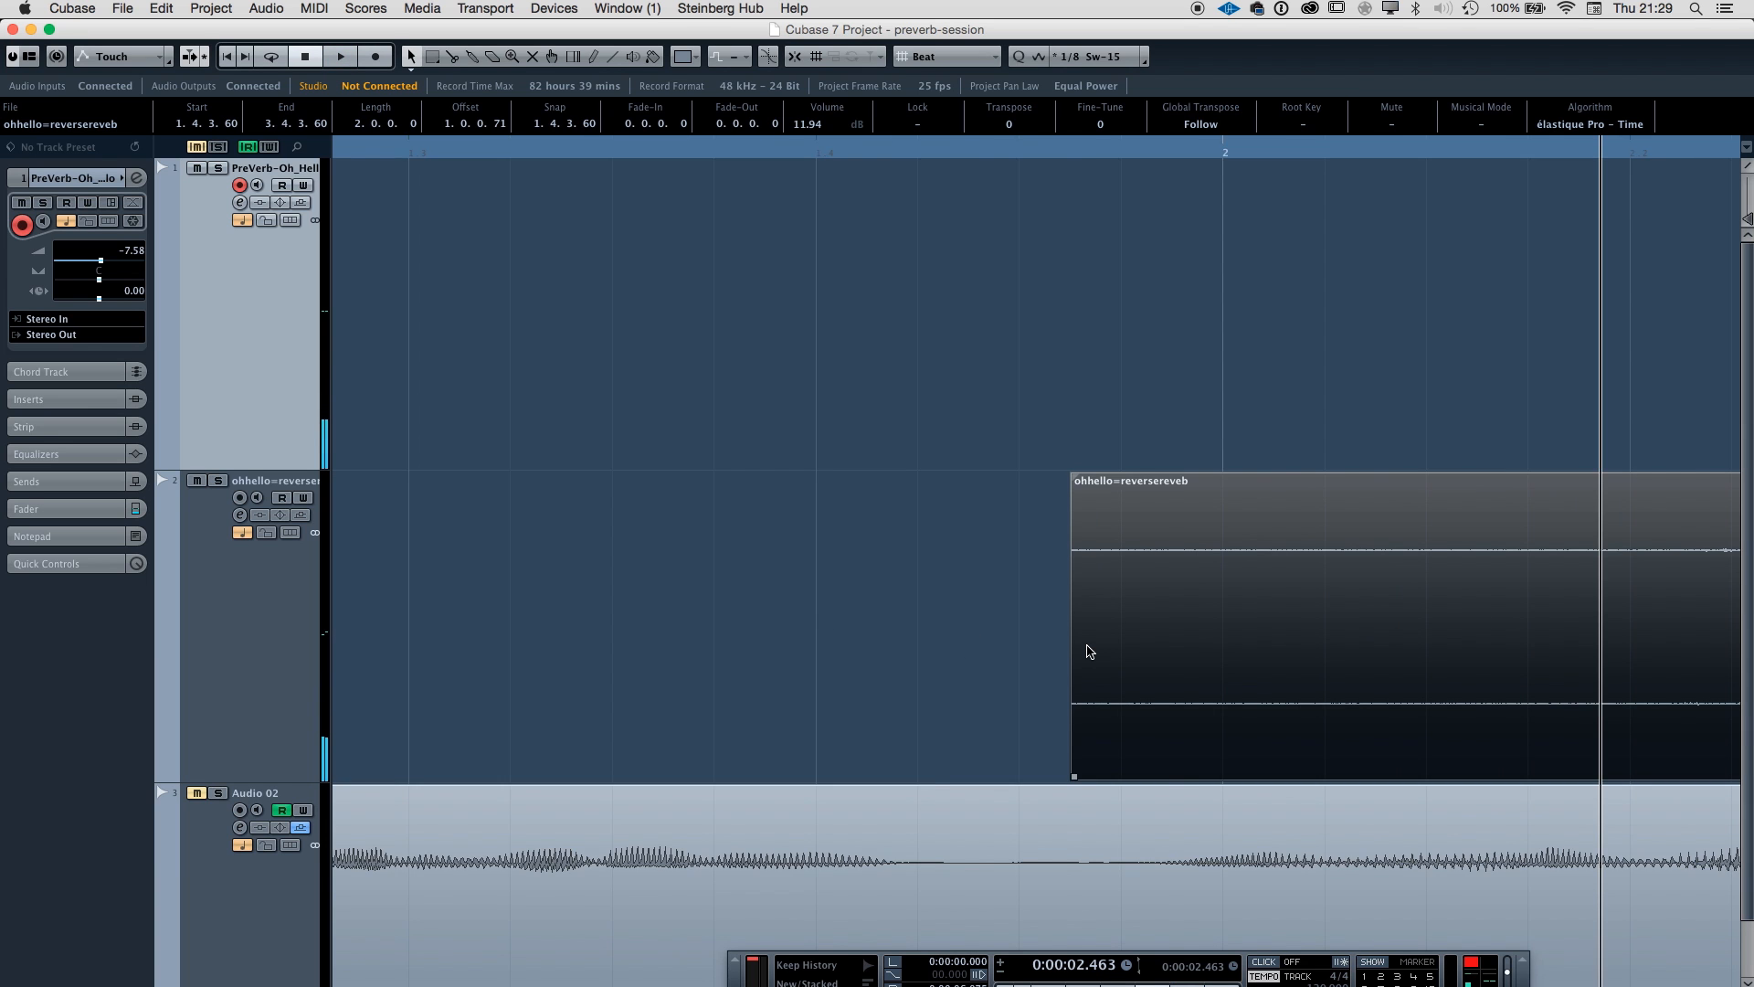
{"action": "scroll", "coordinate": [1089, 652], "scroll_direction": "right", "scroll_amount": 10}
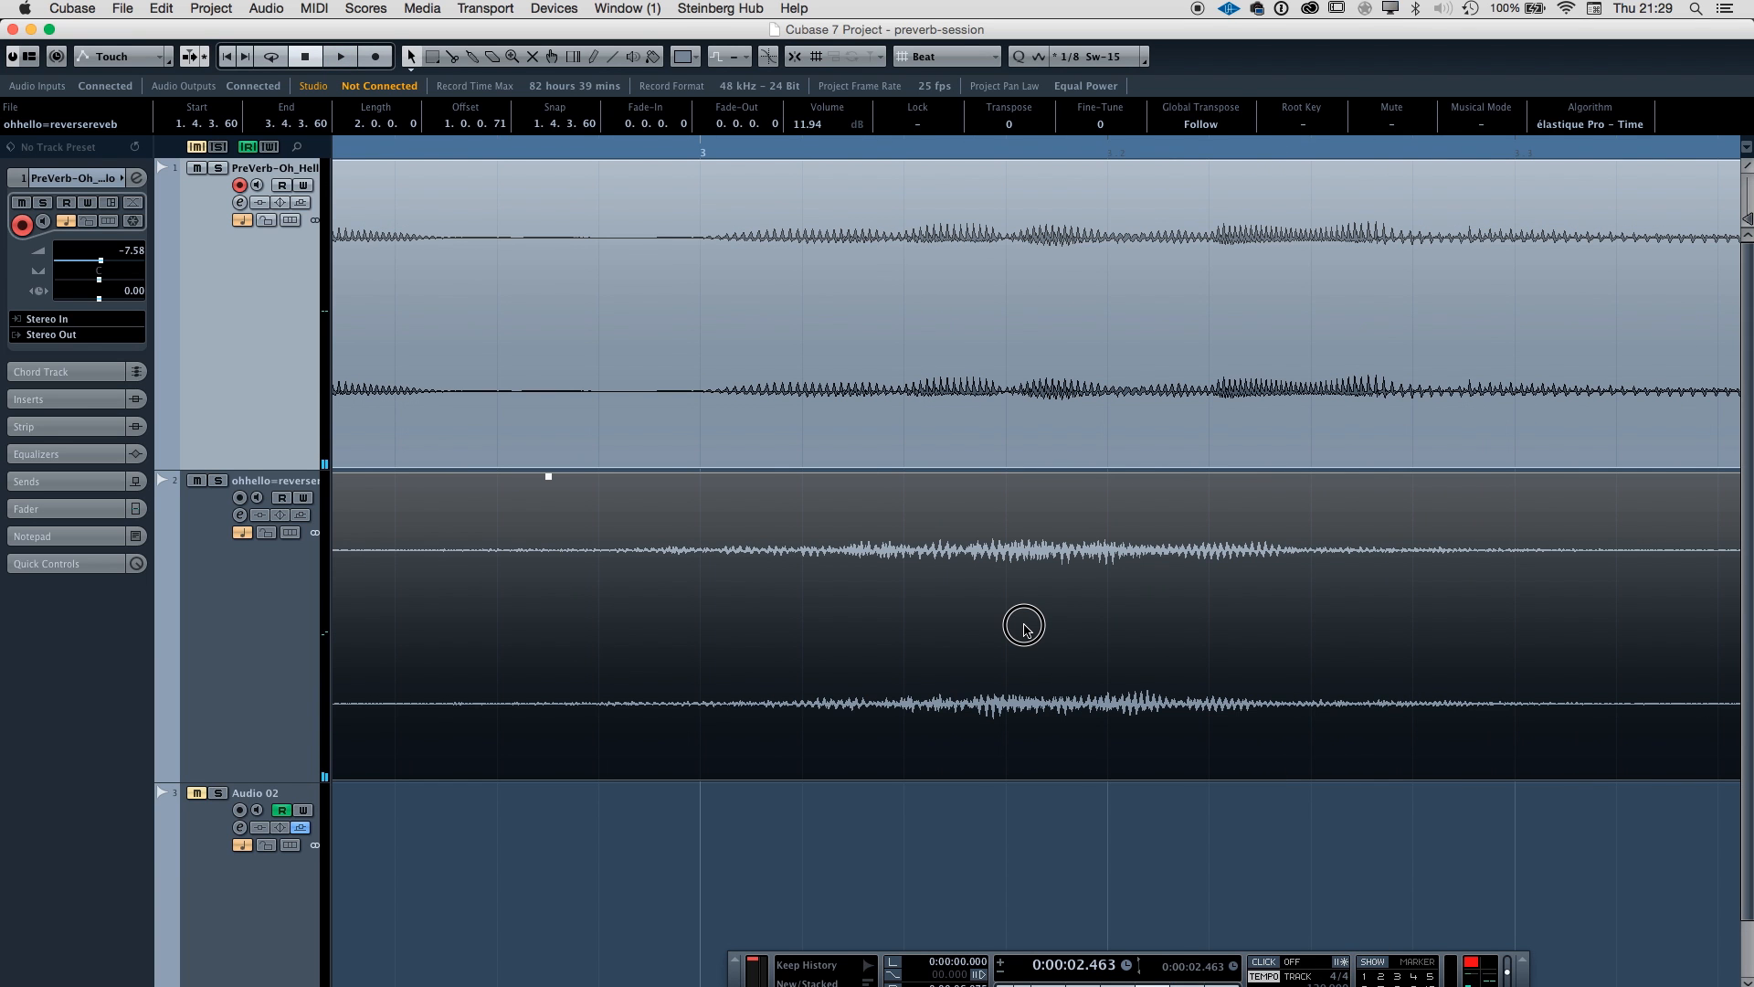
{"action": "left_click_drag", "start_coordinate": [1001, 627], "coordinate": [989, 630]}
{"action": "key", "text": "space"}
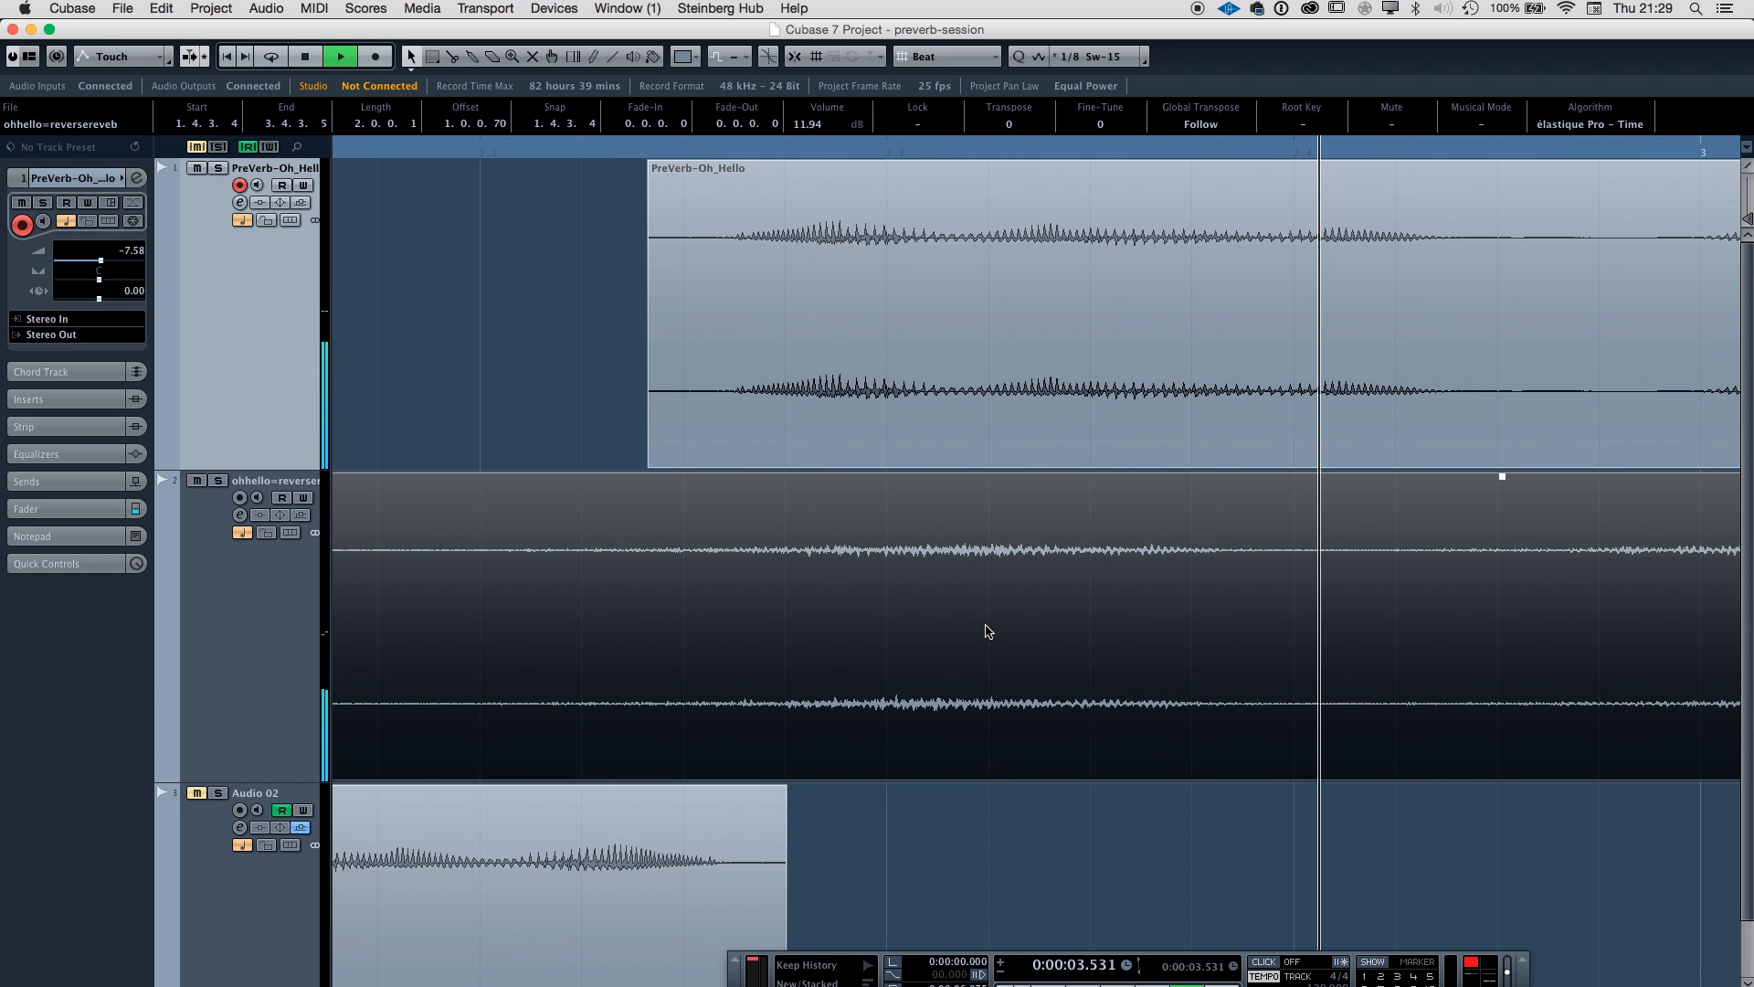
Audition the whole pitch-shifted vocal with its reversed reverb and stop playback.
{"action": "key", "text": "g"}
{"action": "key", "text": "g"}
{"action": "key", "text": "g"}
{"action": "key", "text": "g"}
{"action": "key", "text": "g"}
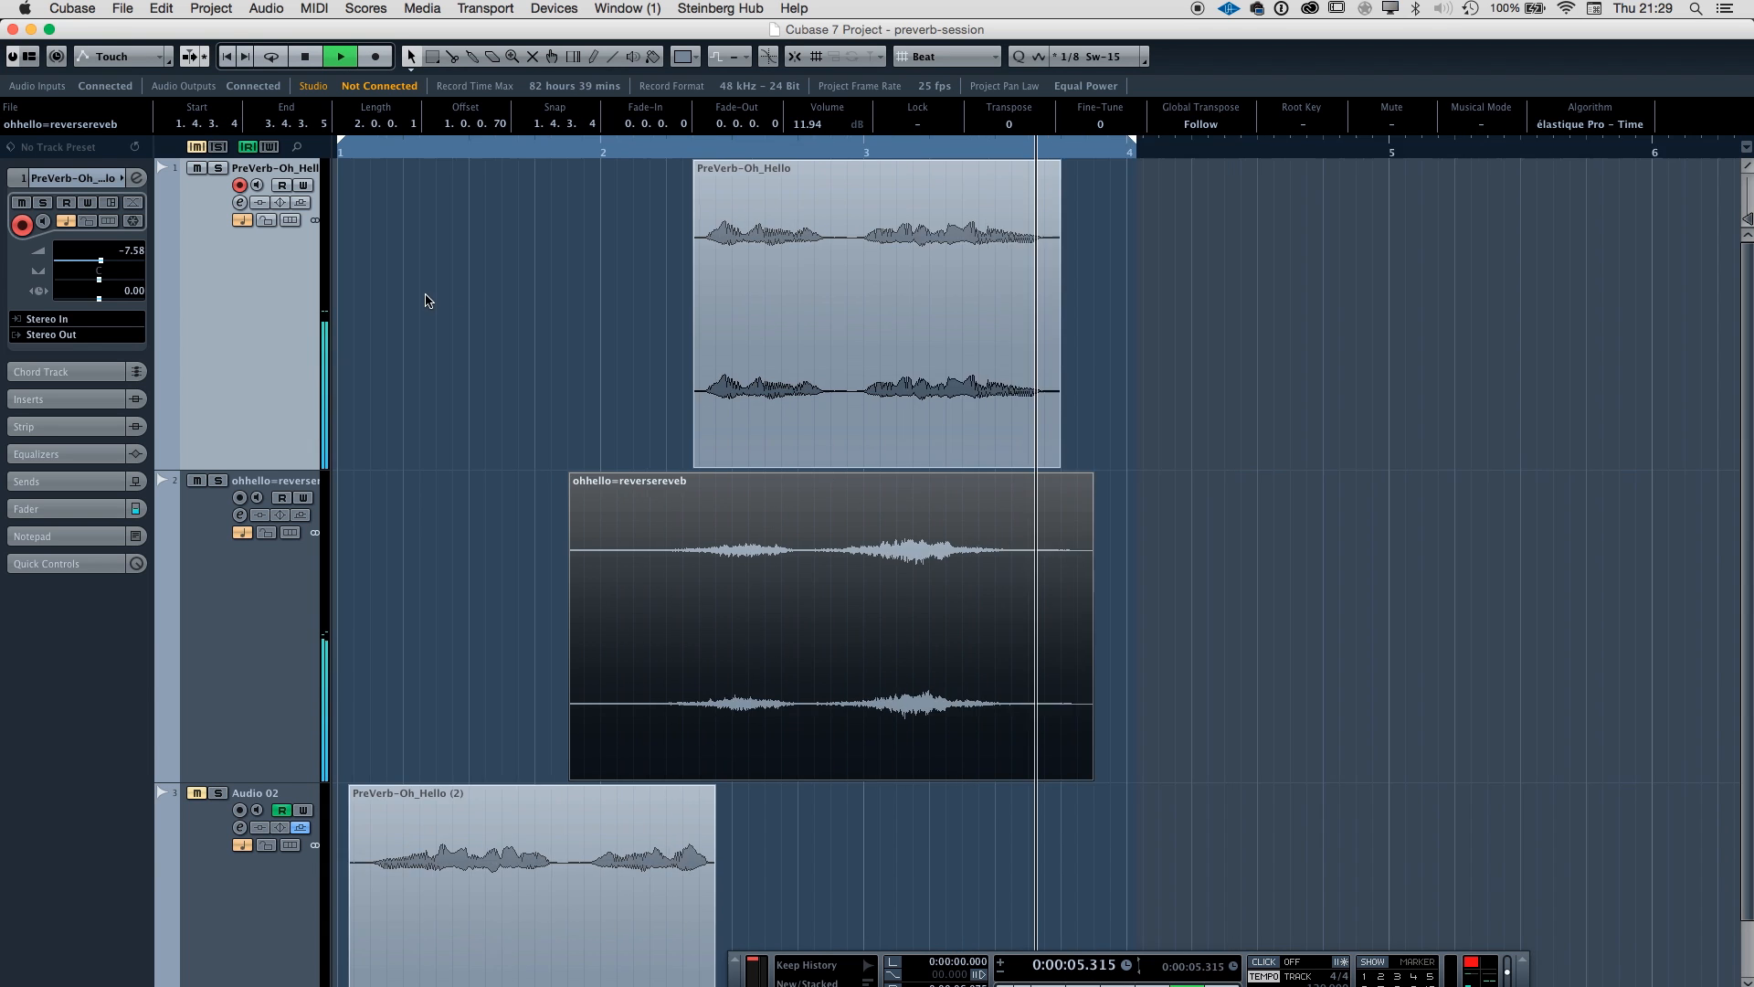
{"action": "left_click", "coordinate": [225, 600]}
{"action": "key", "text": "Up"}
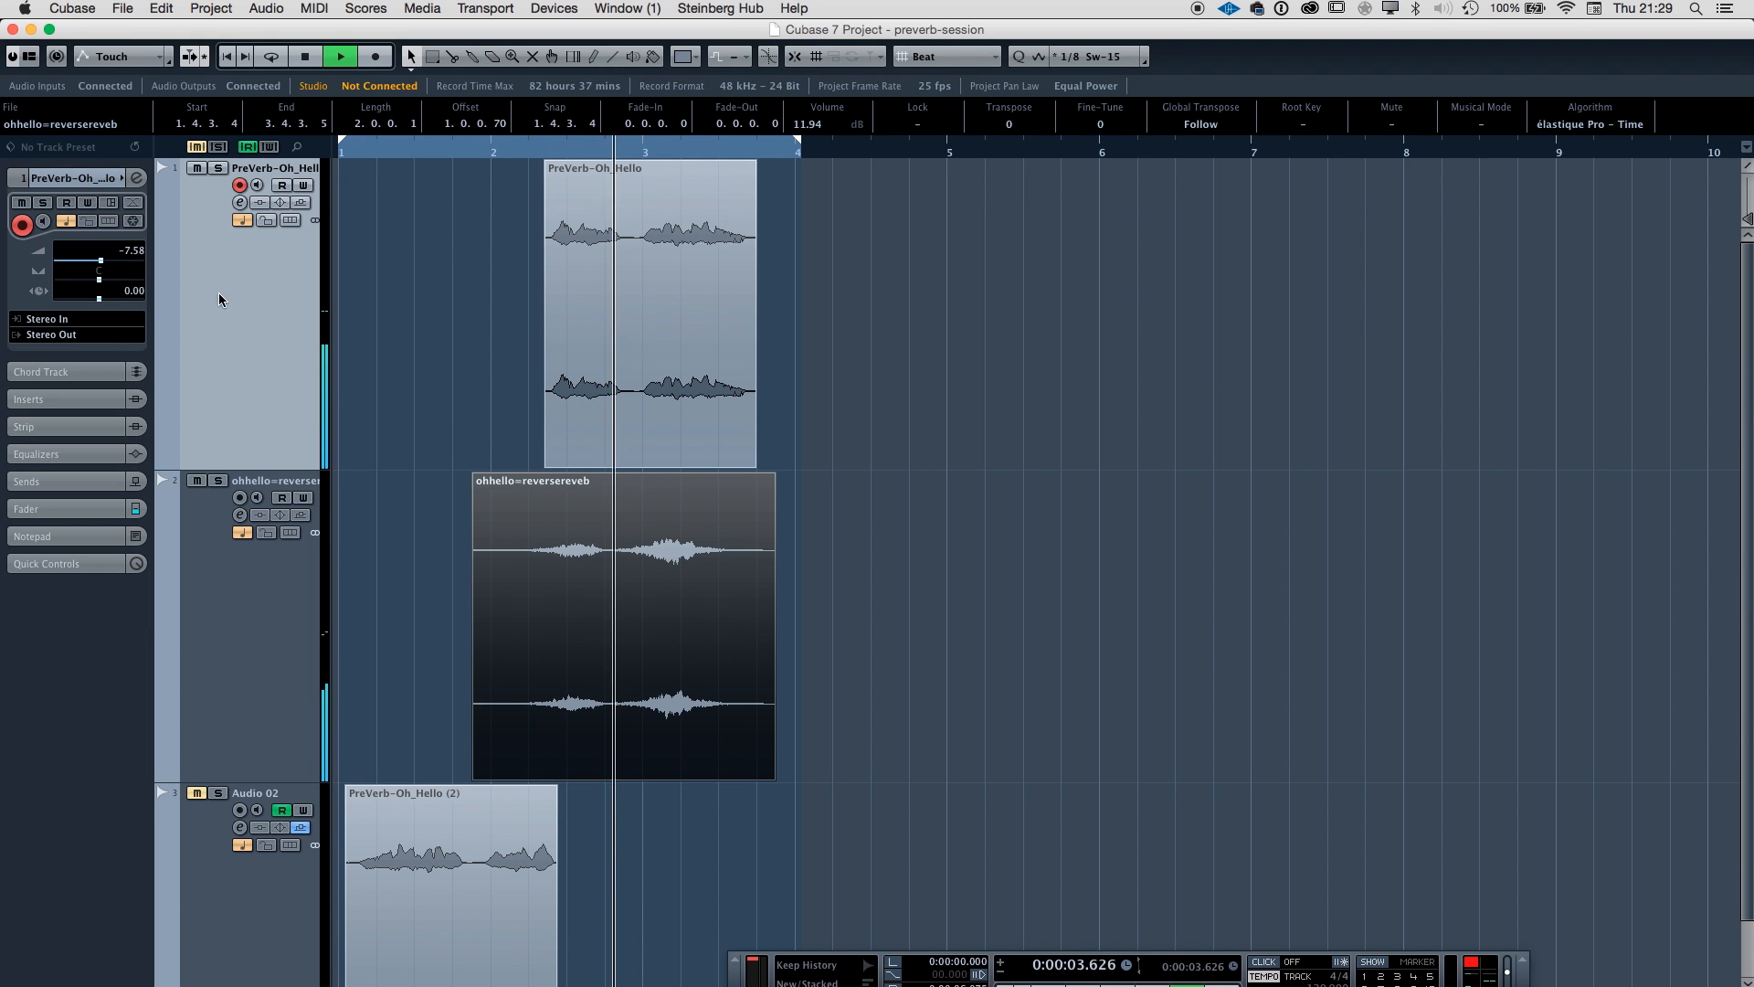
{"action": "key", "text": "space"}
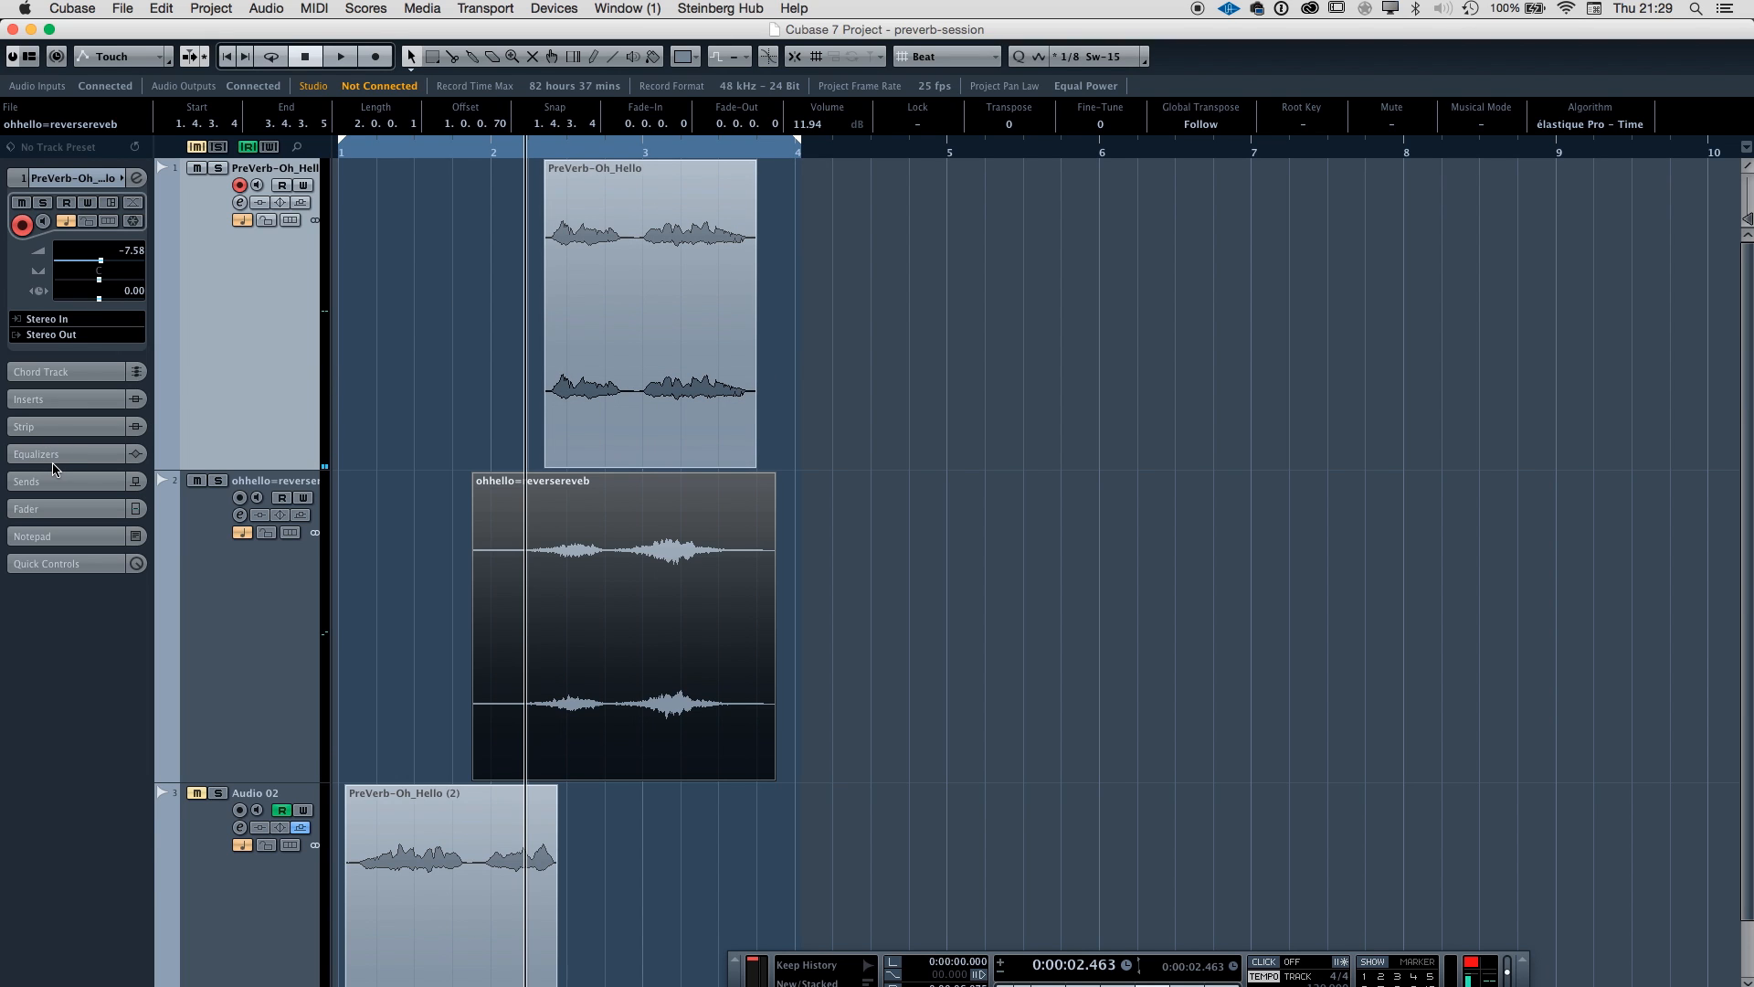
{"action": "key", "text": "g"}
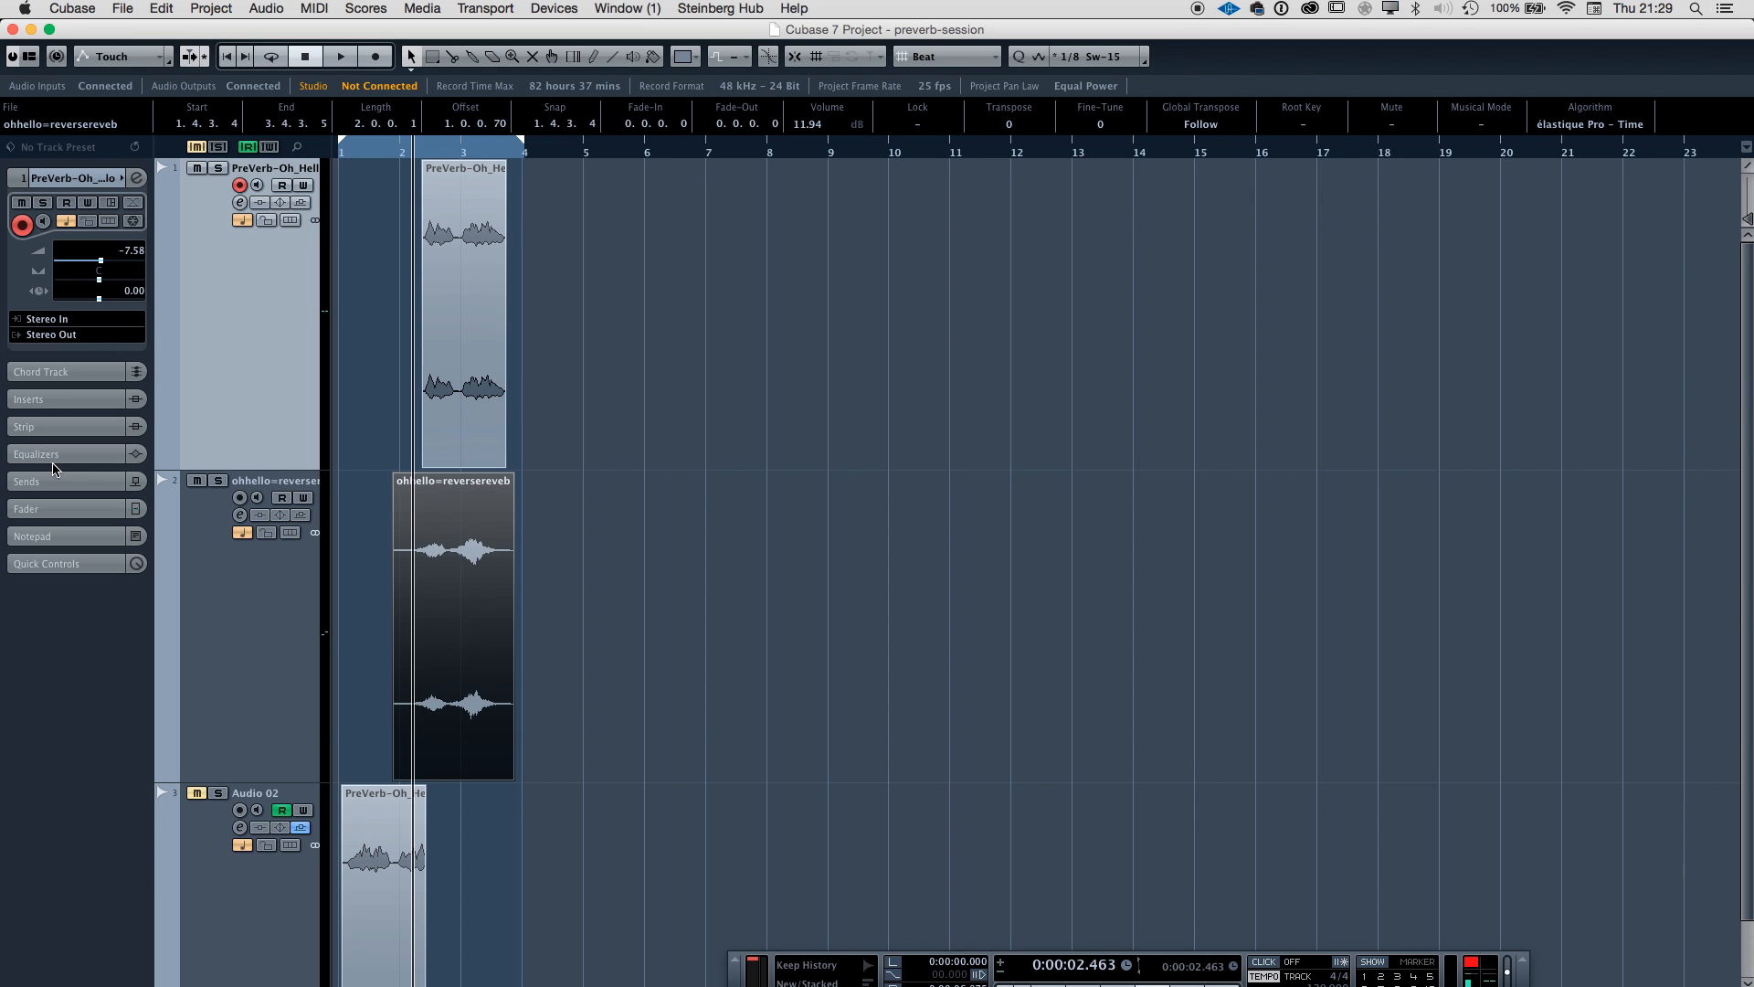
Split the reversed reverb clip at about 3.2.4.22 and delete the tail after the cut.
{"action": "key", "text": "space"}
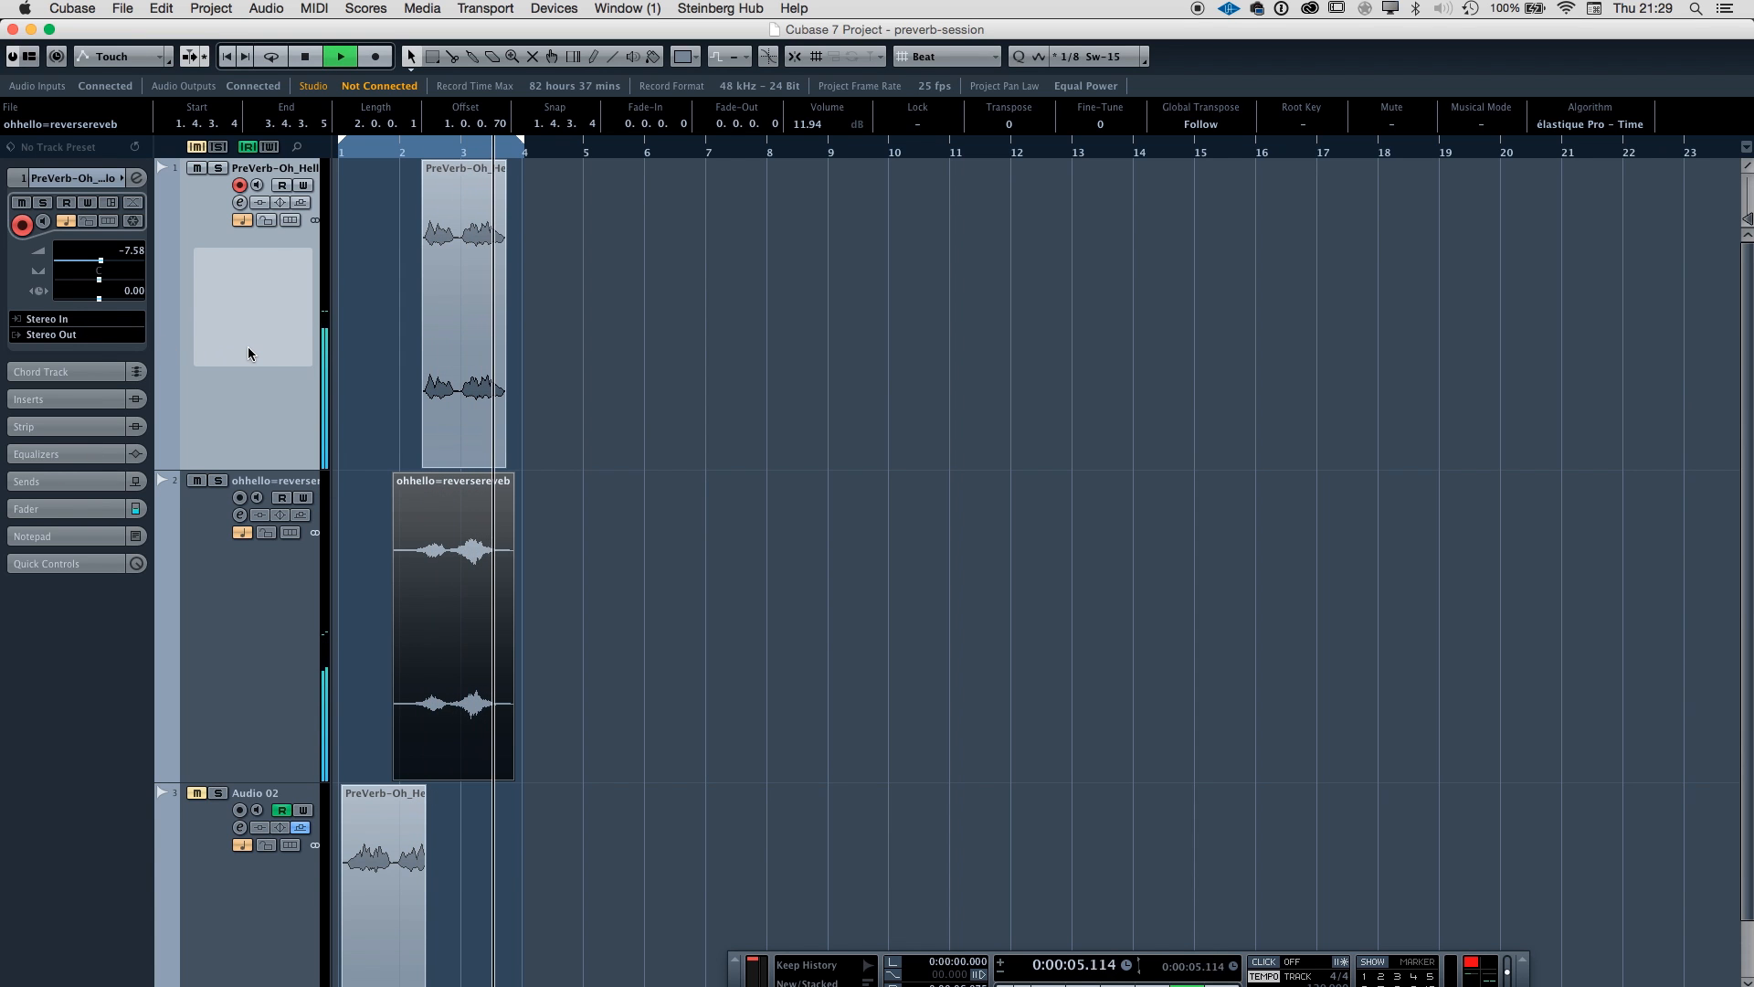
{"action": "left_click", "coordinate": [460, 153]}
{"action": "key", "text": "h"}
{"action": "key", "text": "h"}
{"action": "key", "text": "h"}
{"action": "key", "text": "h"}
{"action": "key", "text": "h"}
{"action": "key", "text": "h"}
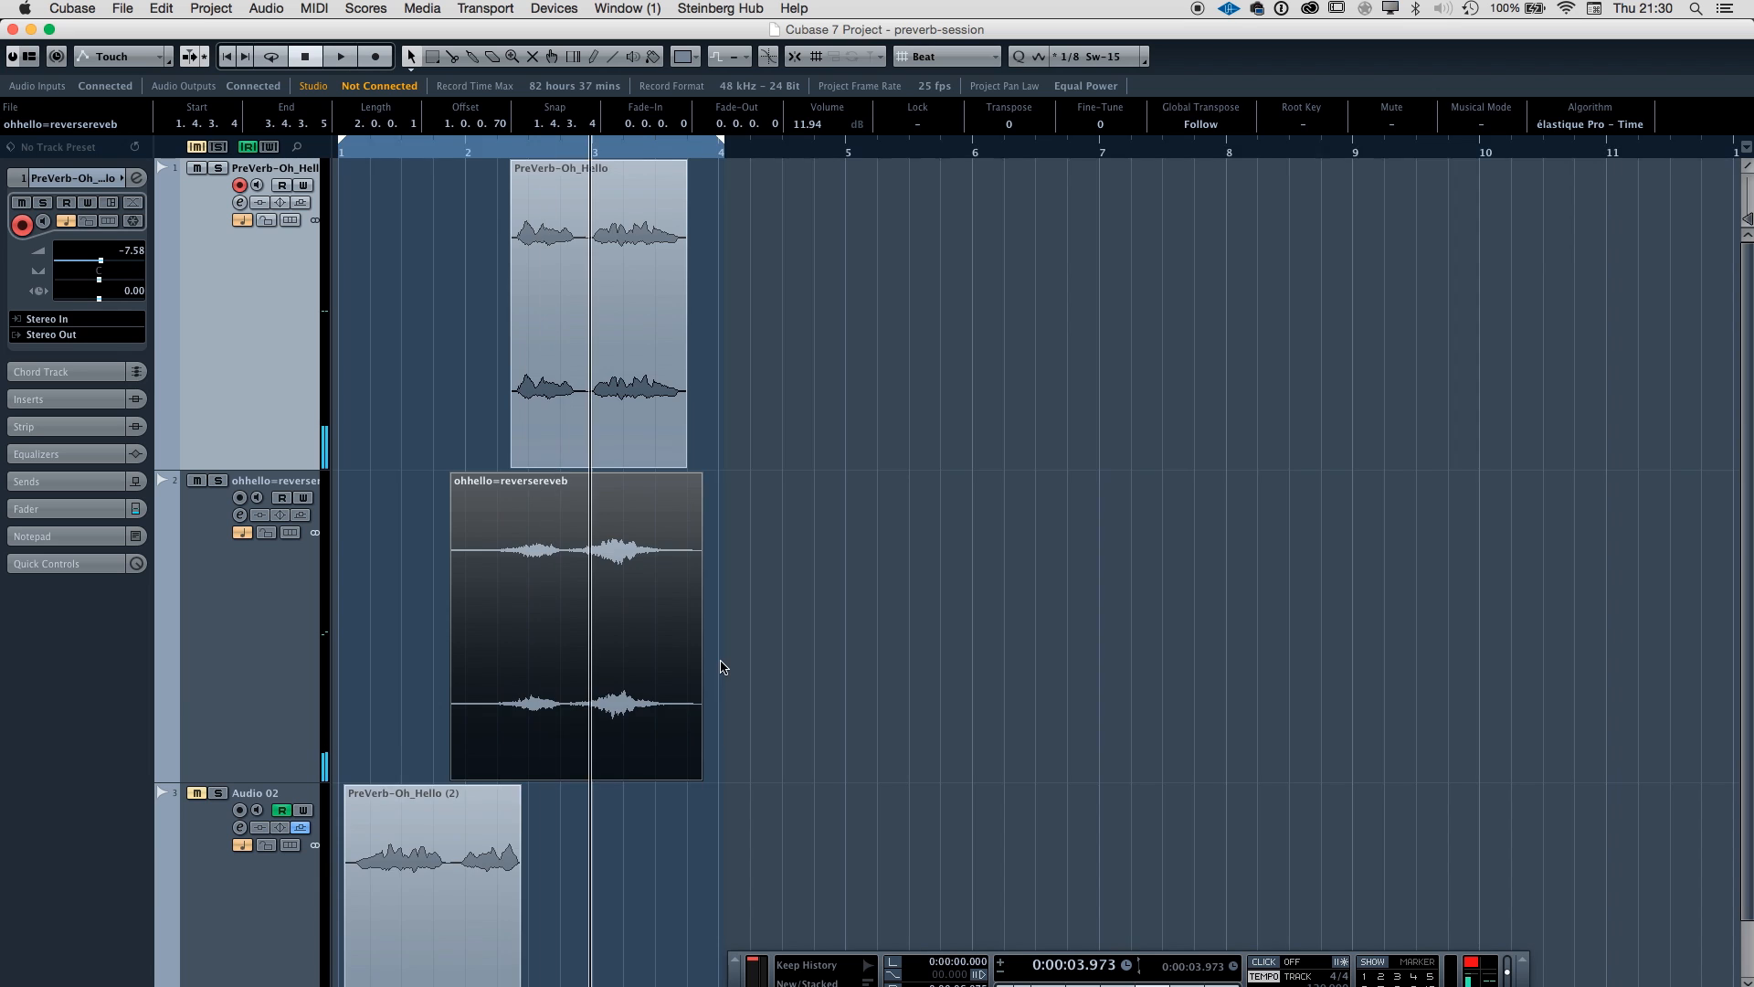
{"action": "key", "text": "h"}
{"action": "key", "text": "h"}
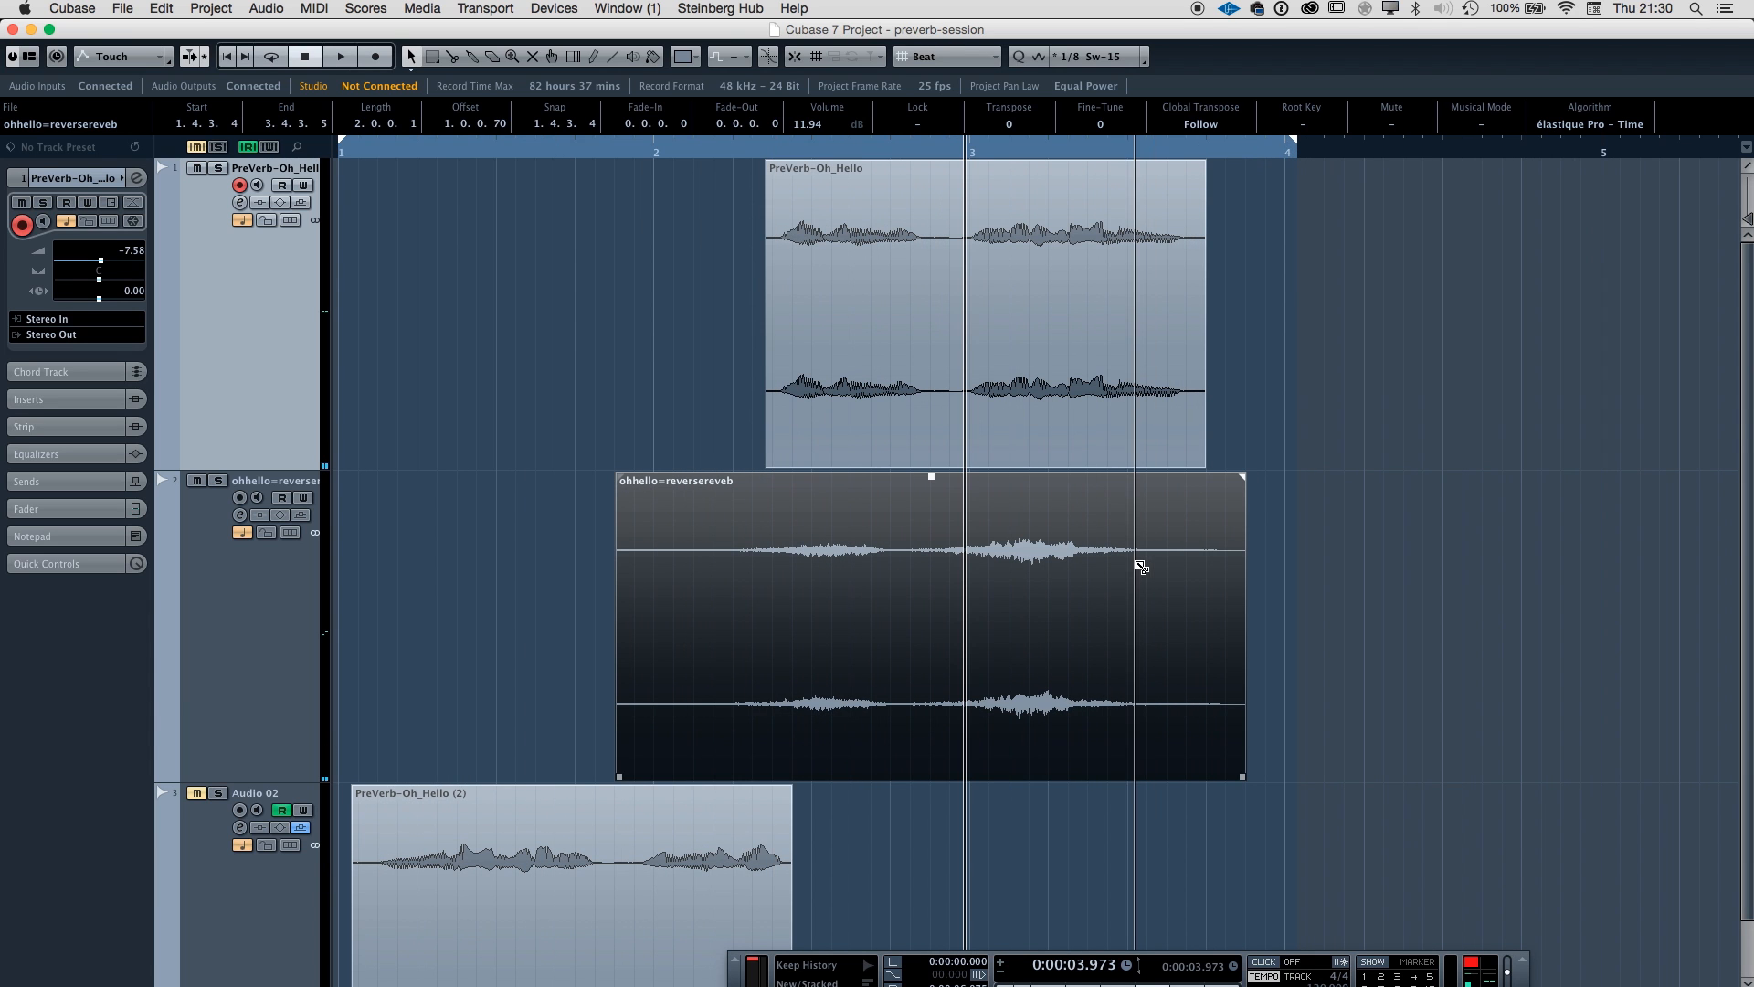
{"action": "left_click", "coordinate": [1117, 568], "text": "alt"}
{"action": "key", "text": "Delete"}
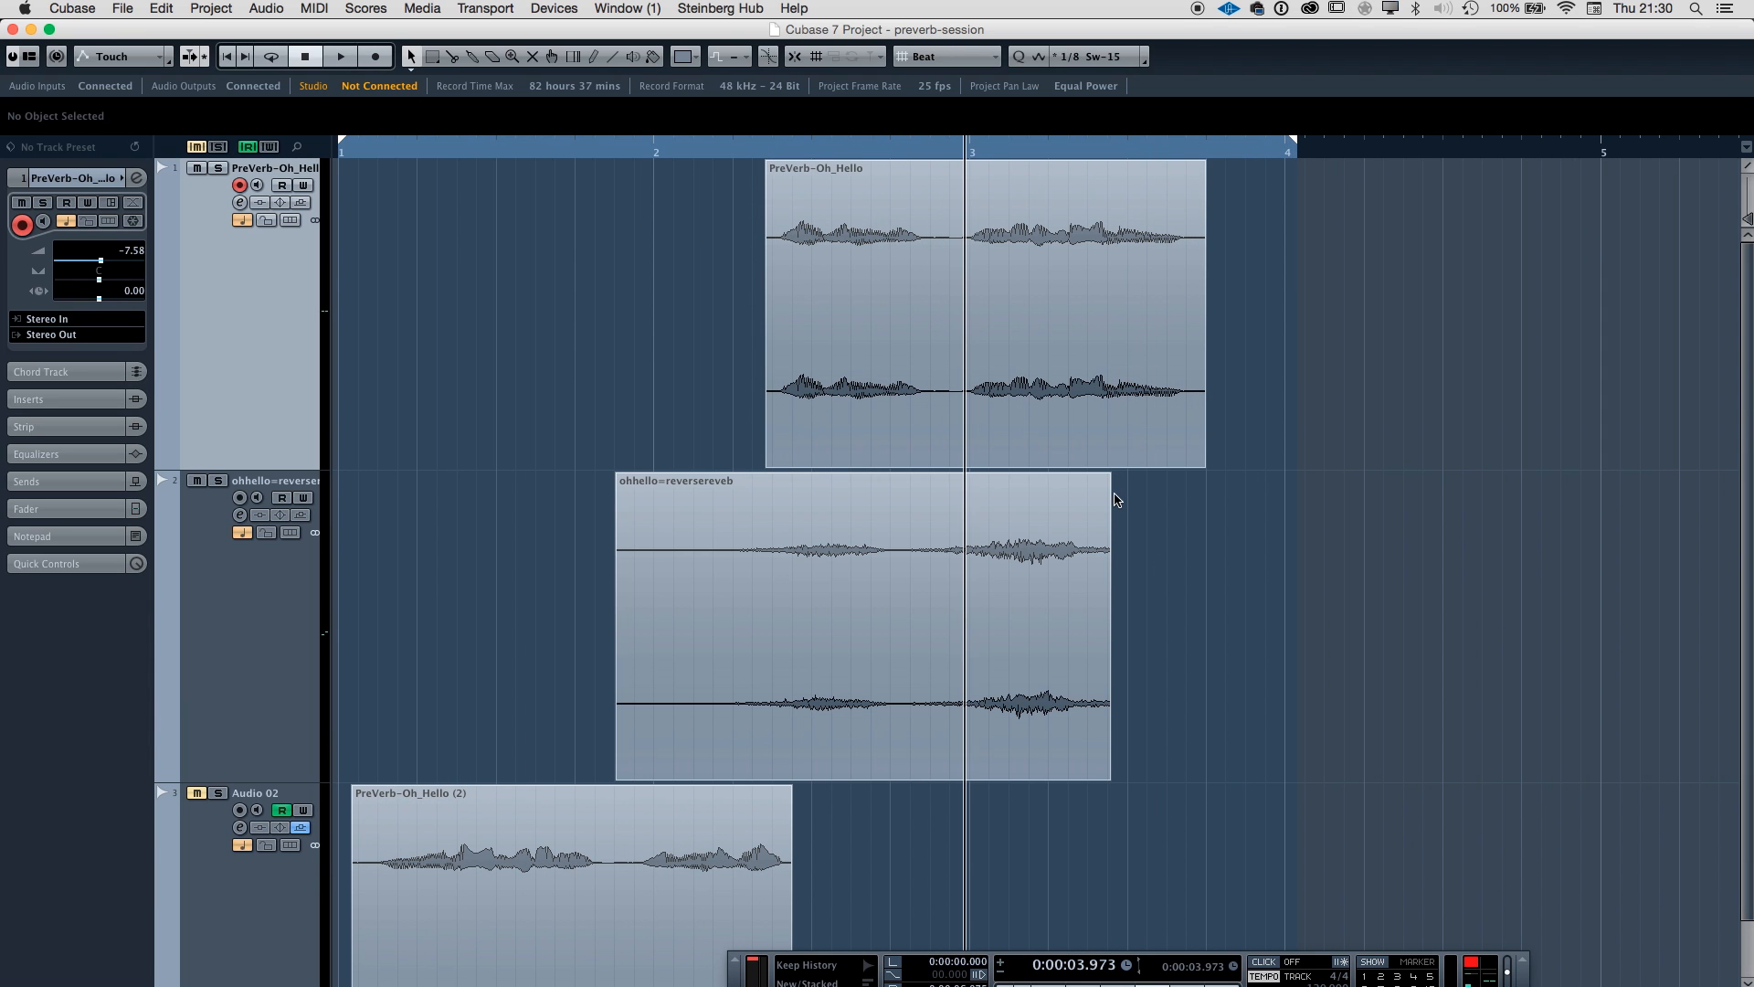
Add a fade-out of about 0.0.2.66 to the reversed reverb clip and trim its end to about 3.2.2.18.
{"action": "left_click_drag", "start_coordinate": [1110, 476], "coordinate": [1059, 475]}
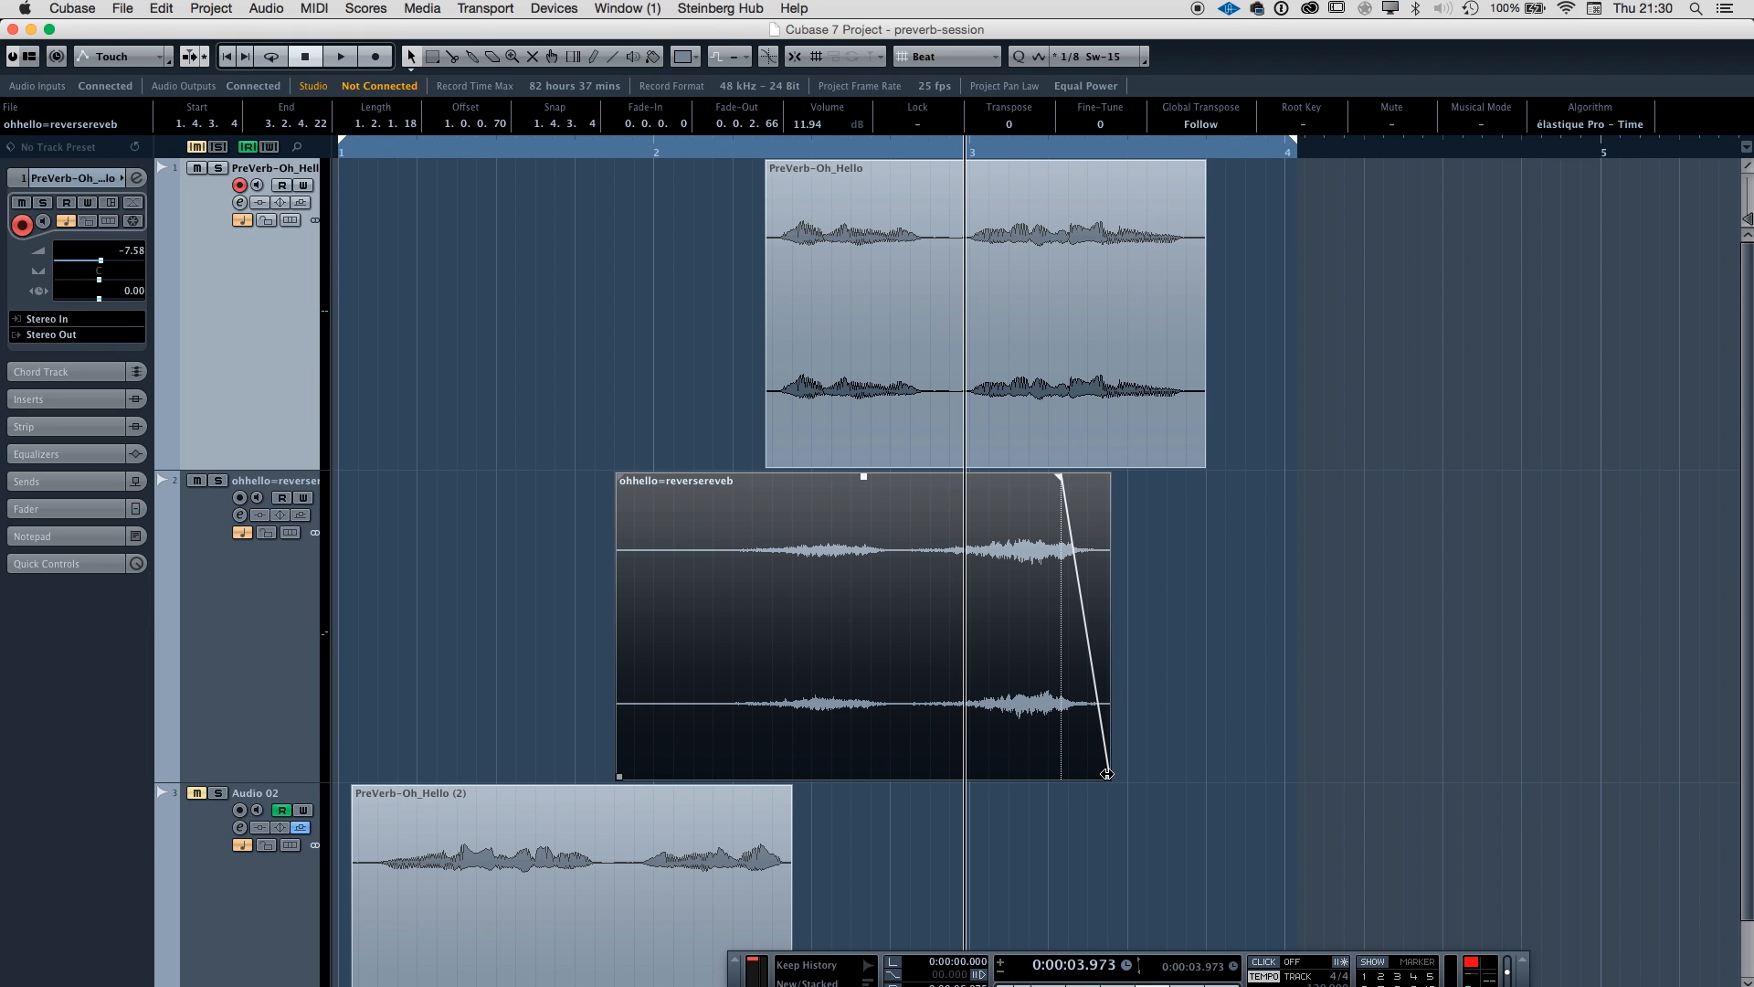
{"action": "left_click_drag", "start_coordinate": [1105, 774], "coordinate": [1064, 772]}
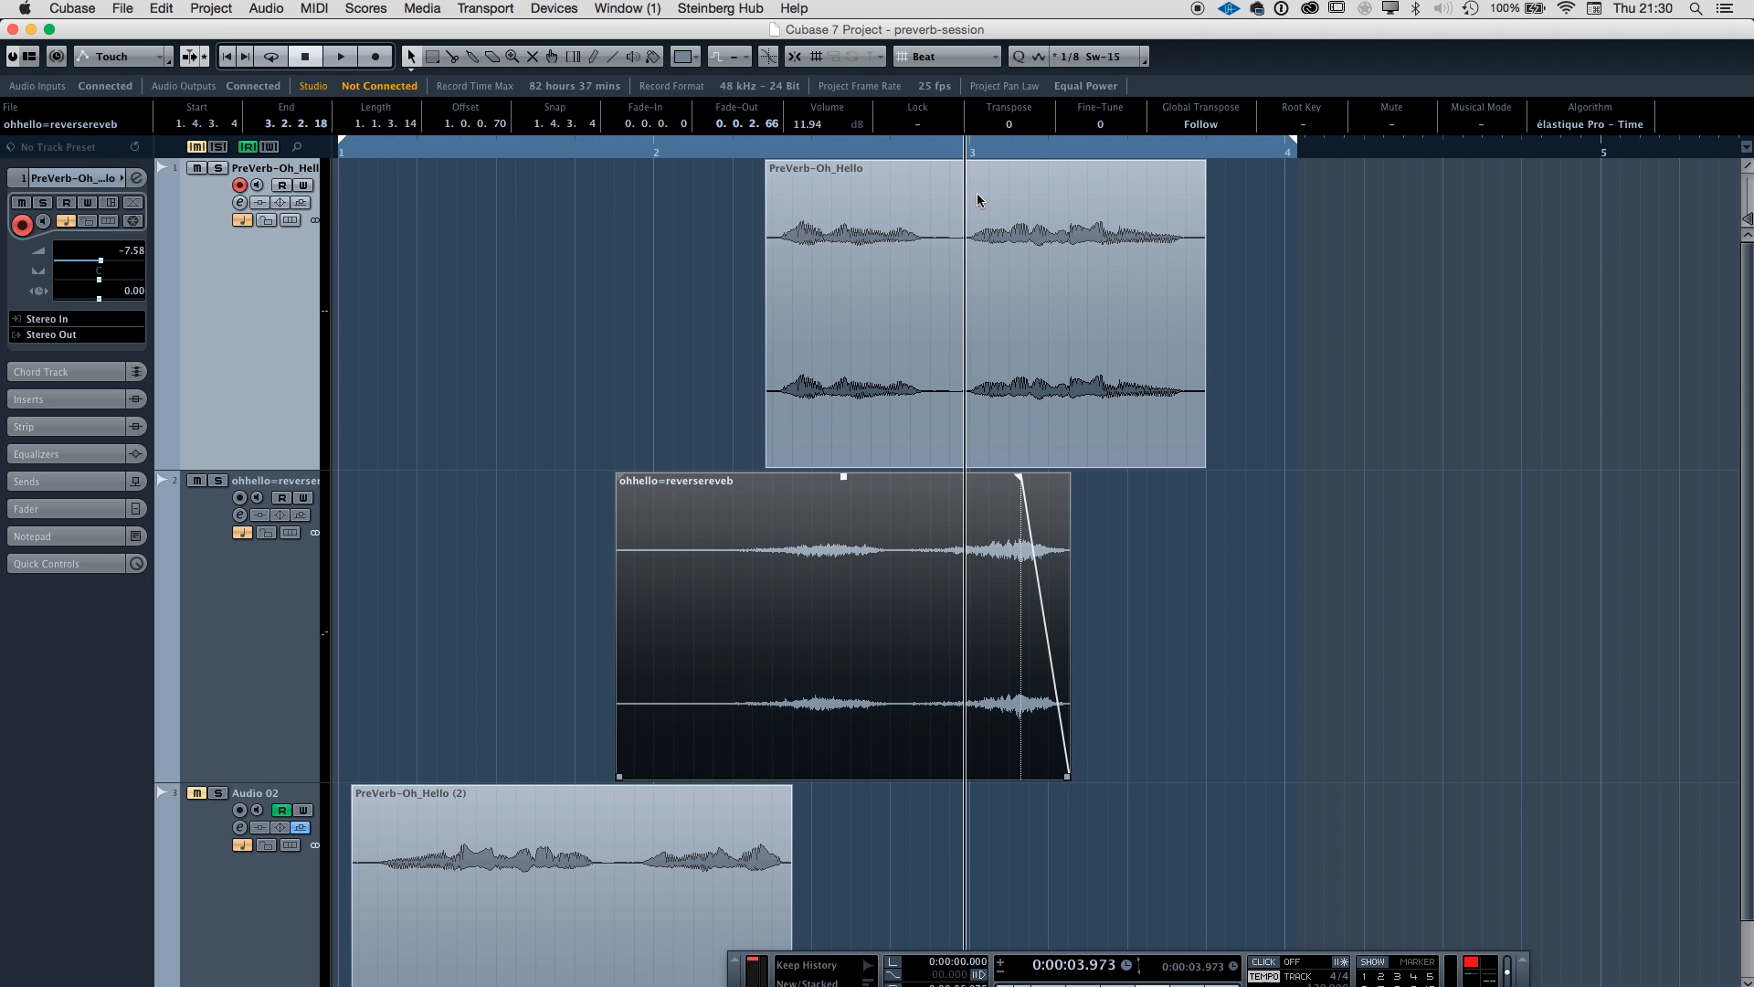
{"action": "key", "text": "space"}
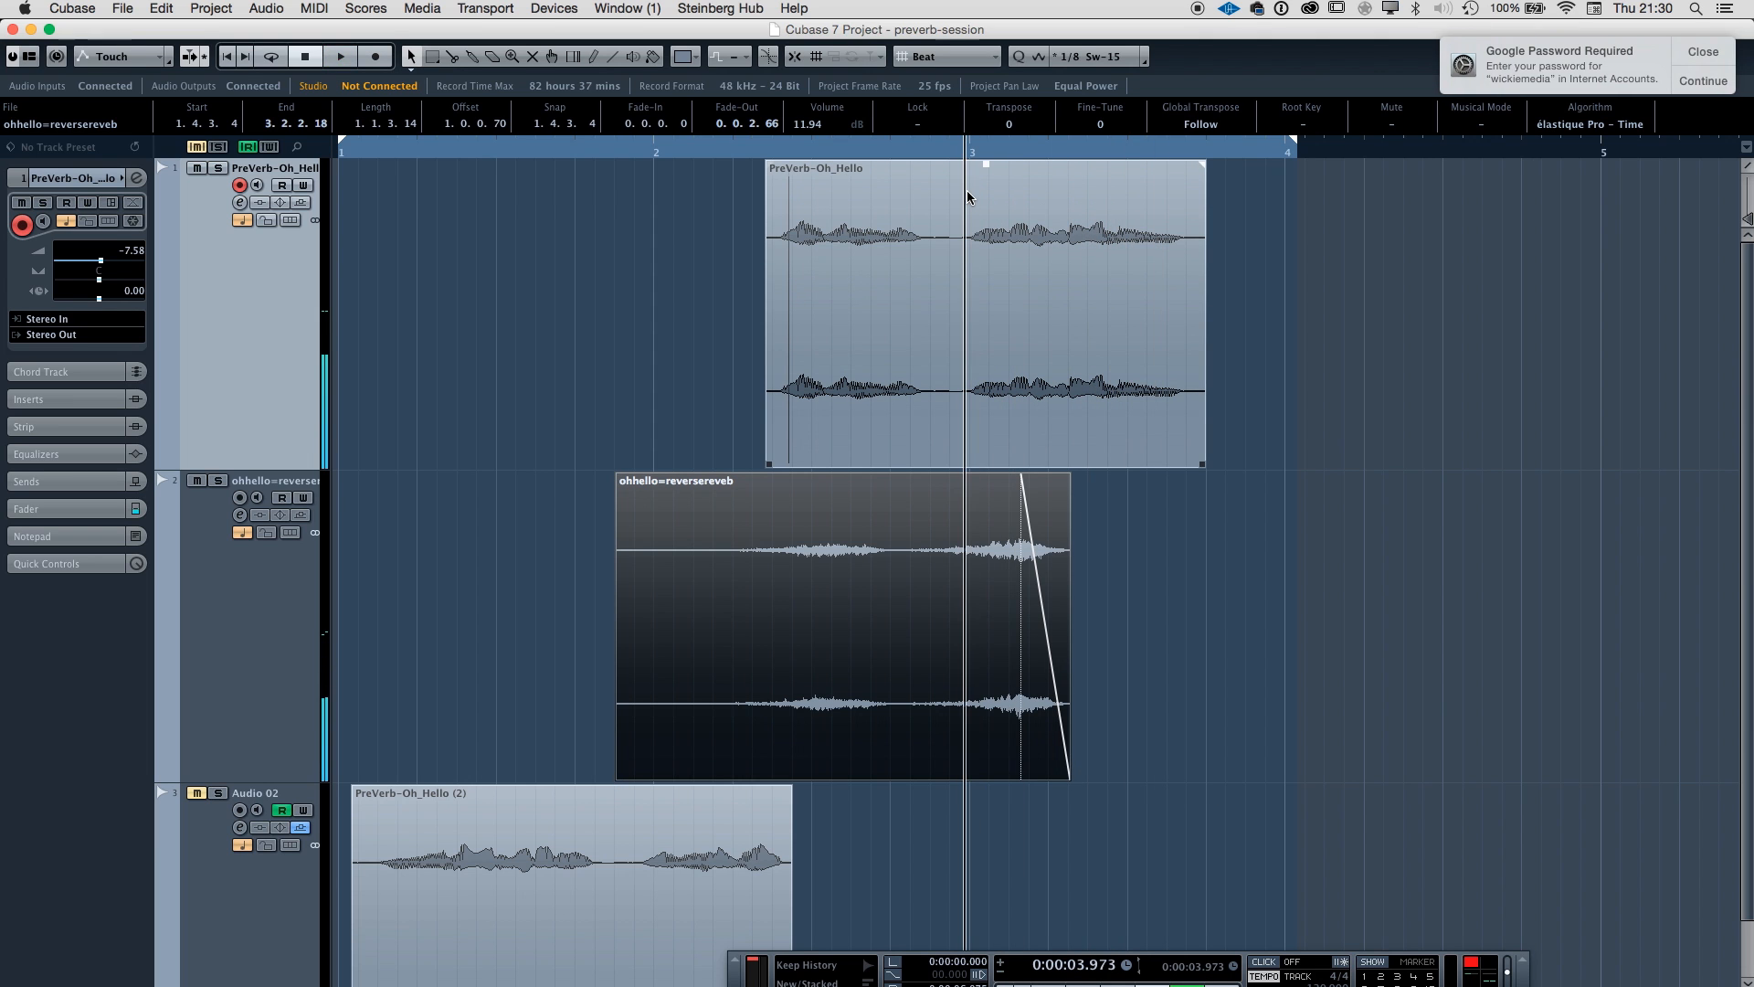
{"action": "key", "text": "space"}
Audition the vocal with the shortened reversed reverb from about the middle of bar 2 and stop playback.
{"action": "left_click", "coordinate": [816, 156]}
{"action": "key", "text": "space"}
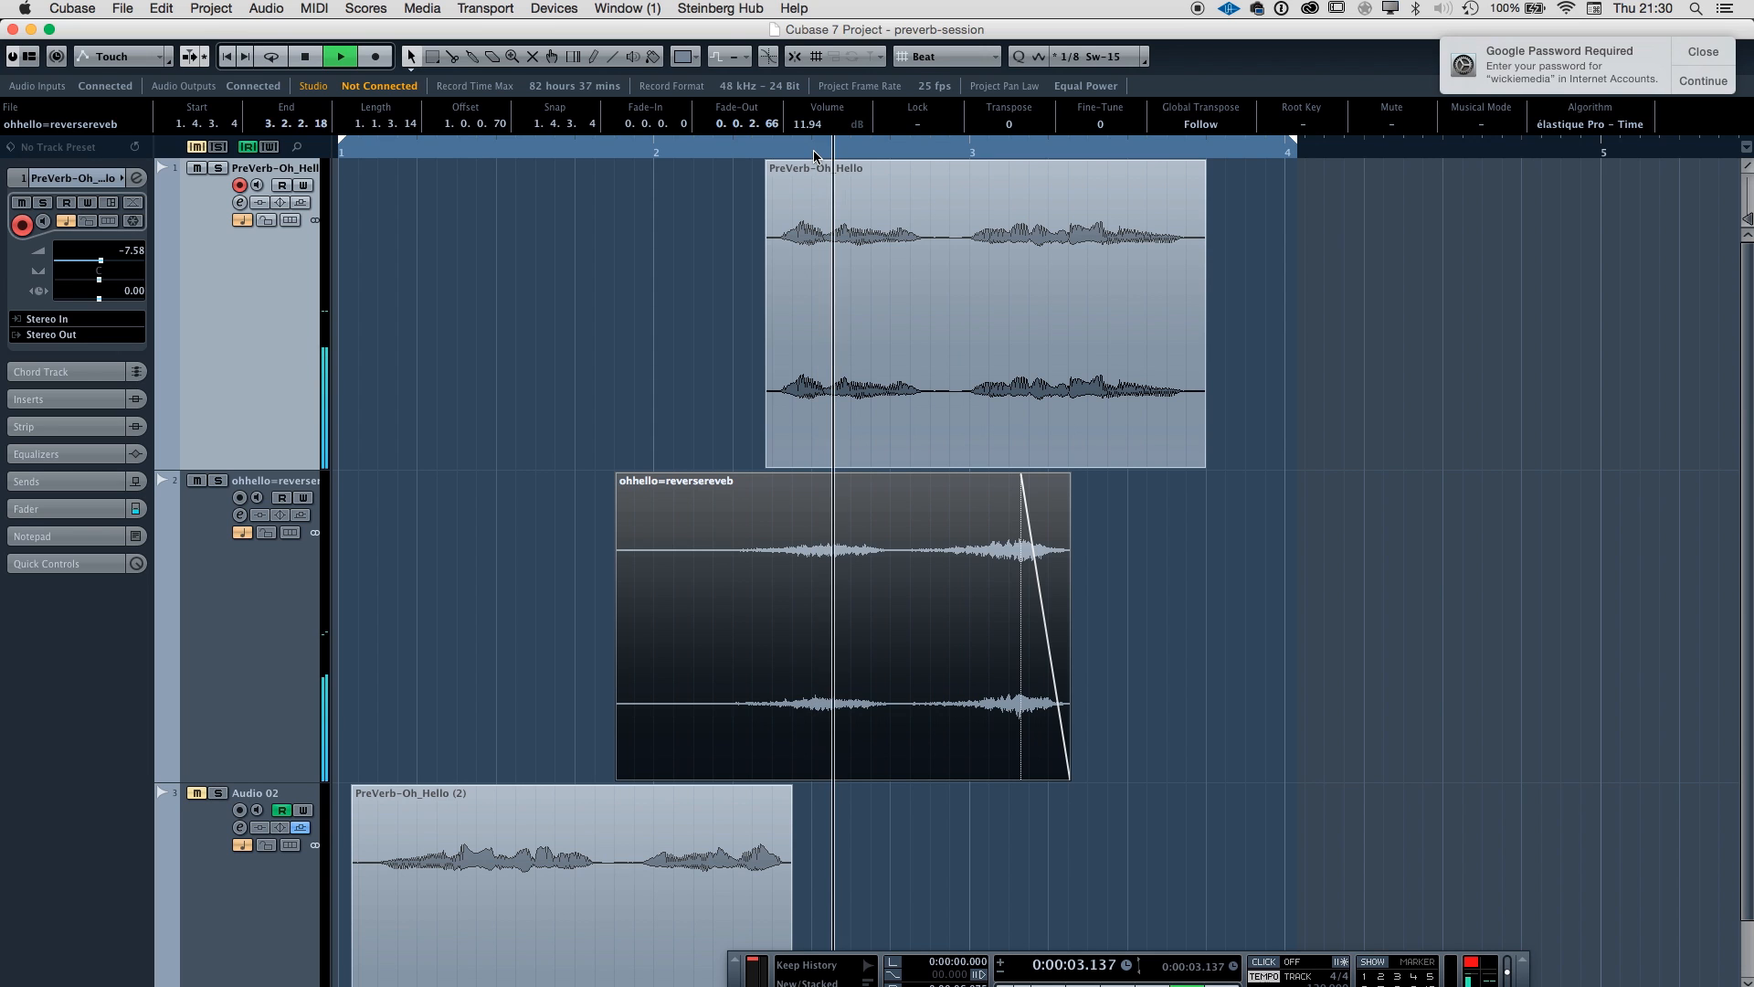
{"action": "left_click", "coordinate": [815, 155]}
{"action": "key", "text": "g"}
{"action": "key", "text": "g"}
{"action": "key", "text": "g"}
{"action": "key", "text": "g"}
{"action": "key", "text": "g"}
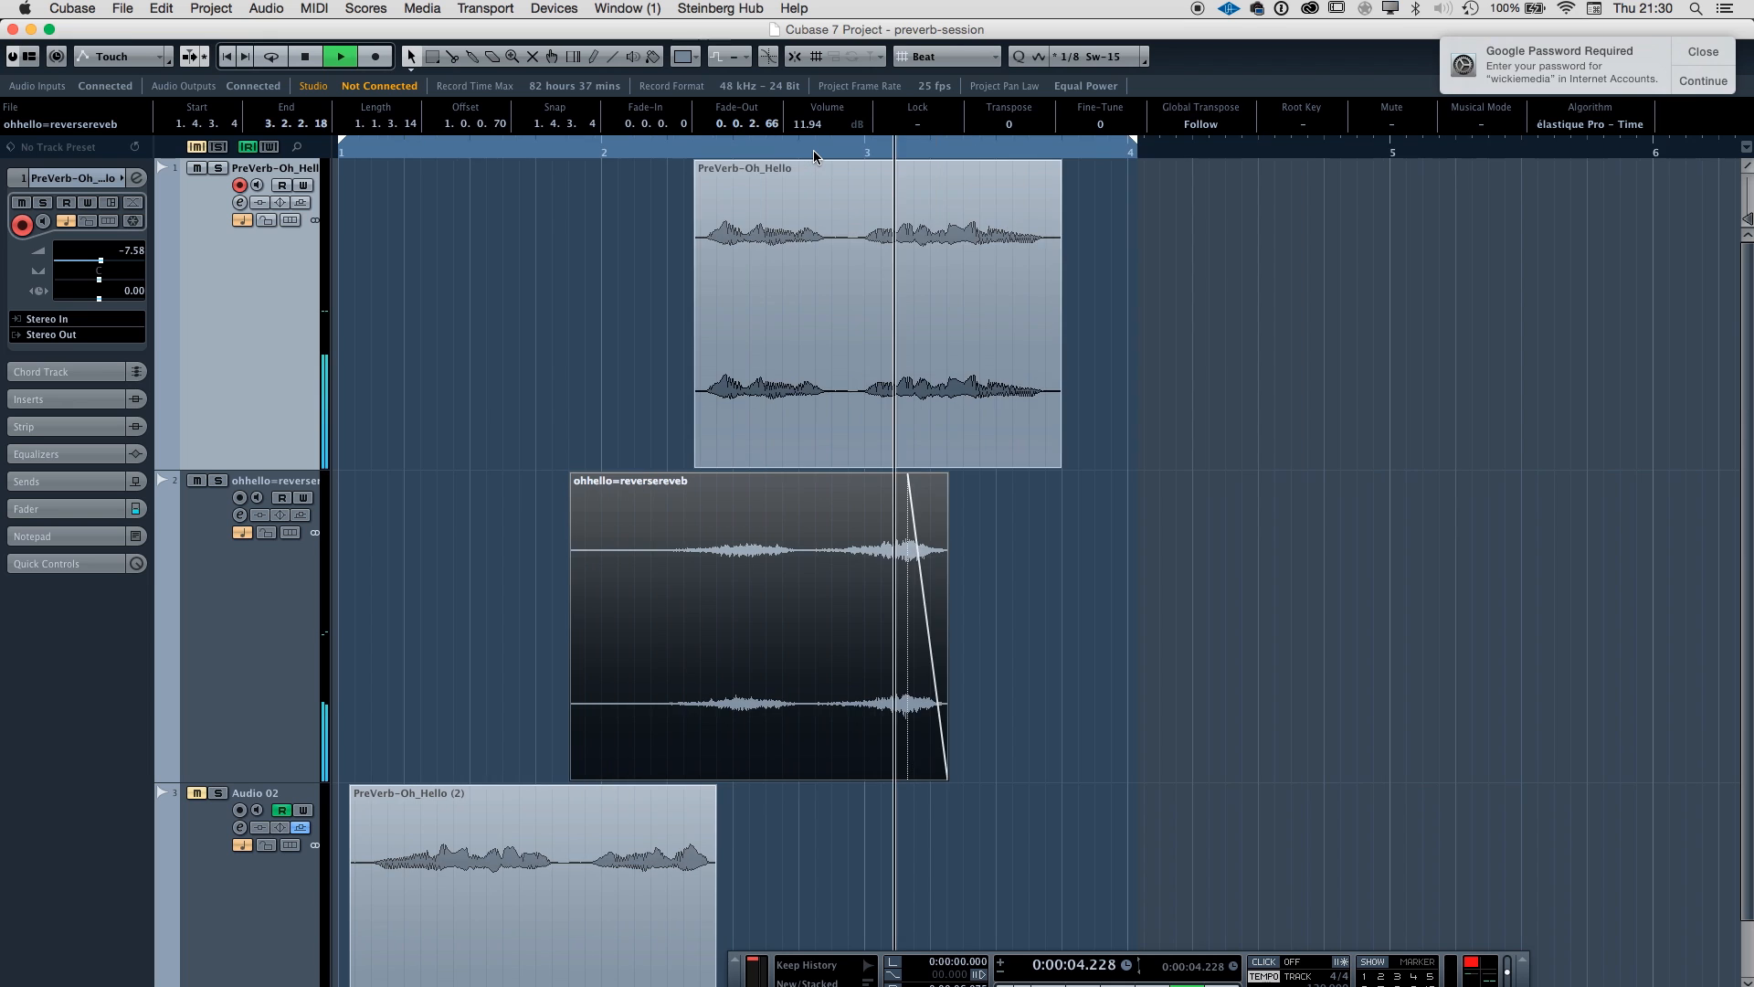
{"action": "key", "text": "space"}
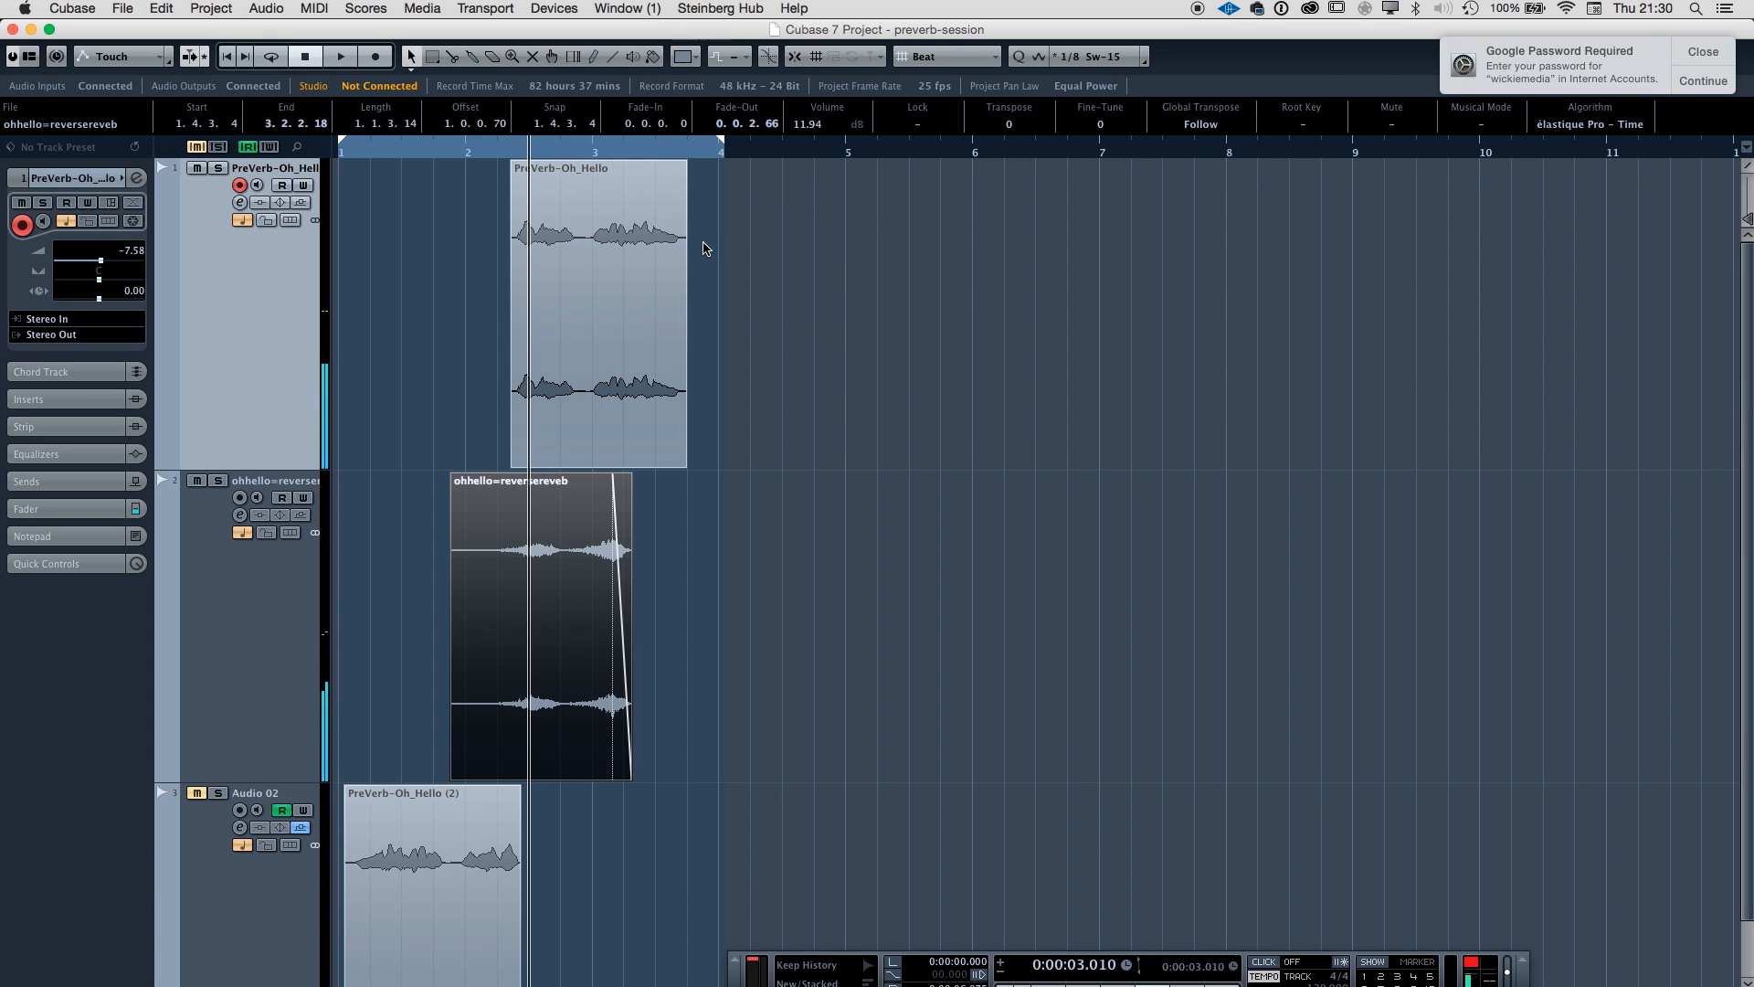
{"action": "key", "text": "g"}
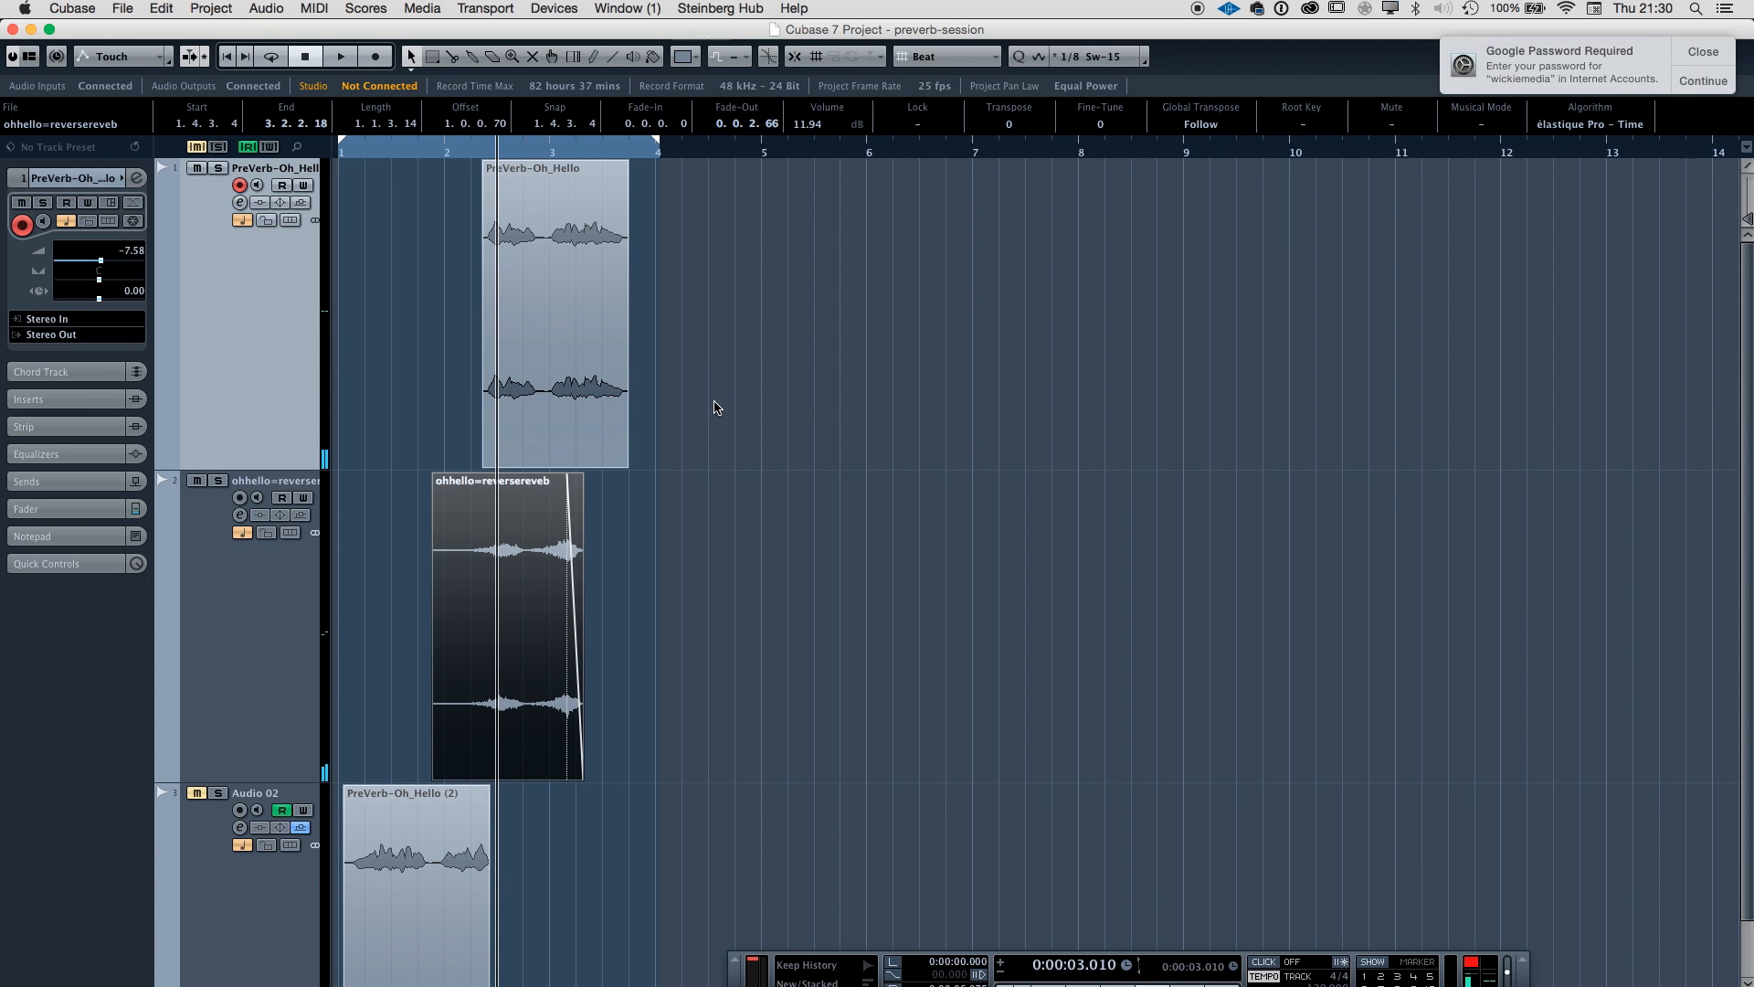
Mute the PreVerb-Oh_Hello and reversed reverb tracks, unmute the Audio 02 track and select its clip.
{"action": "scroll", "coordinate": [716, 407], "scroll_direction": "down", "scroll_amount": 2}
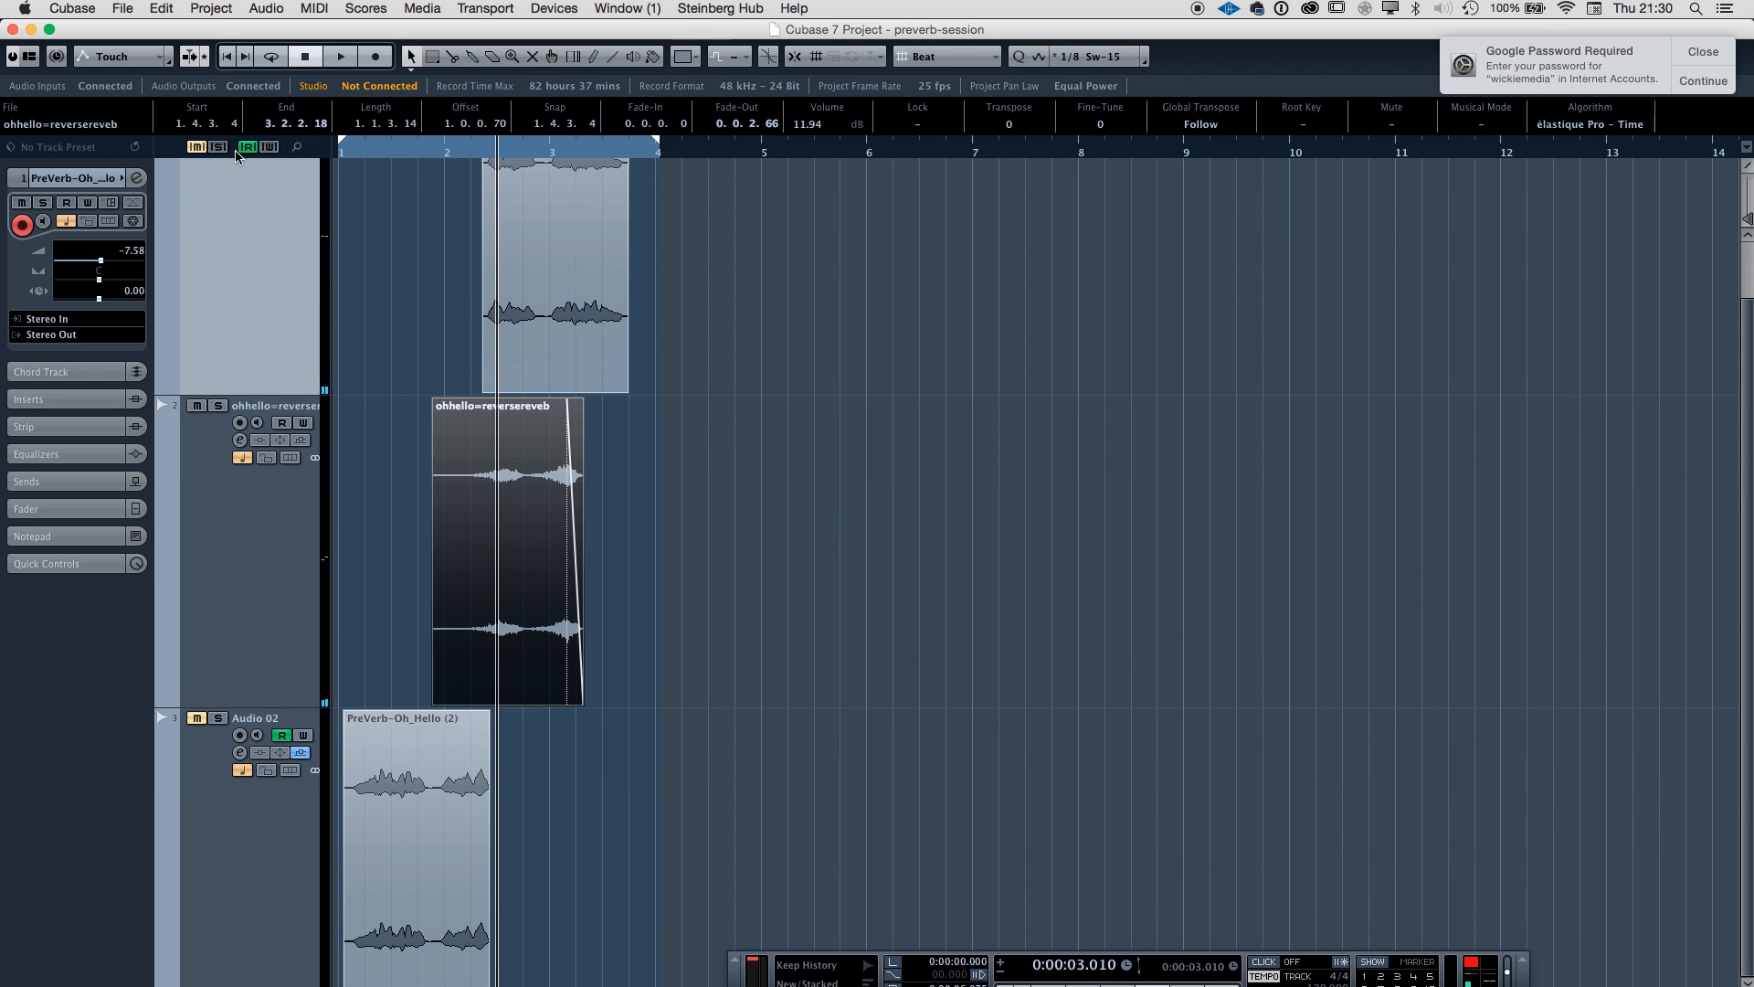
{"action": "left_click", "coordinate": [263, 894]}
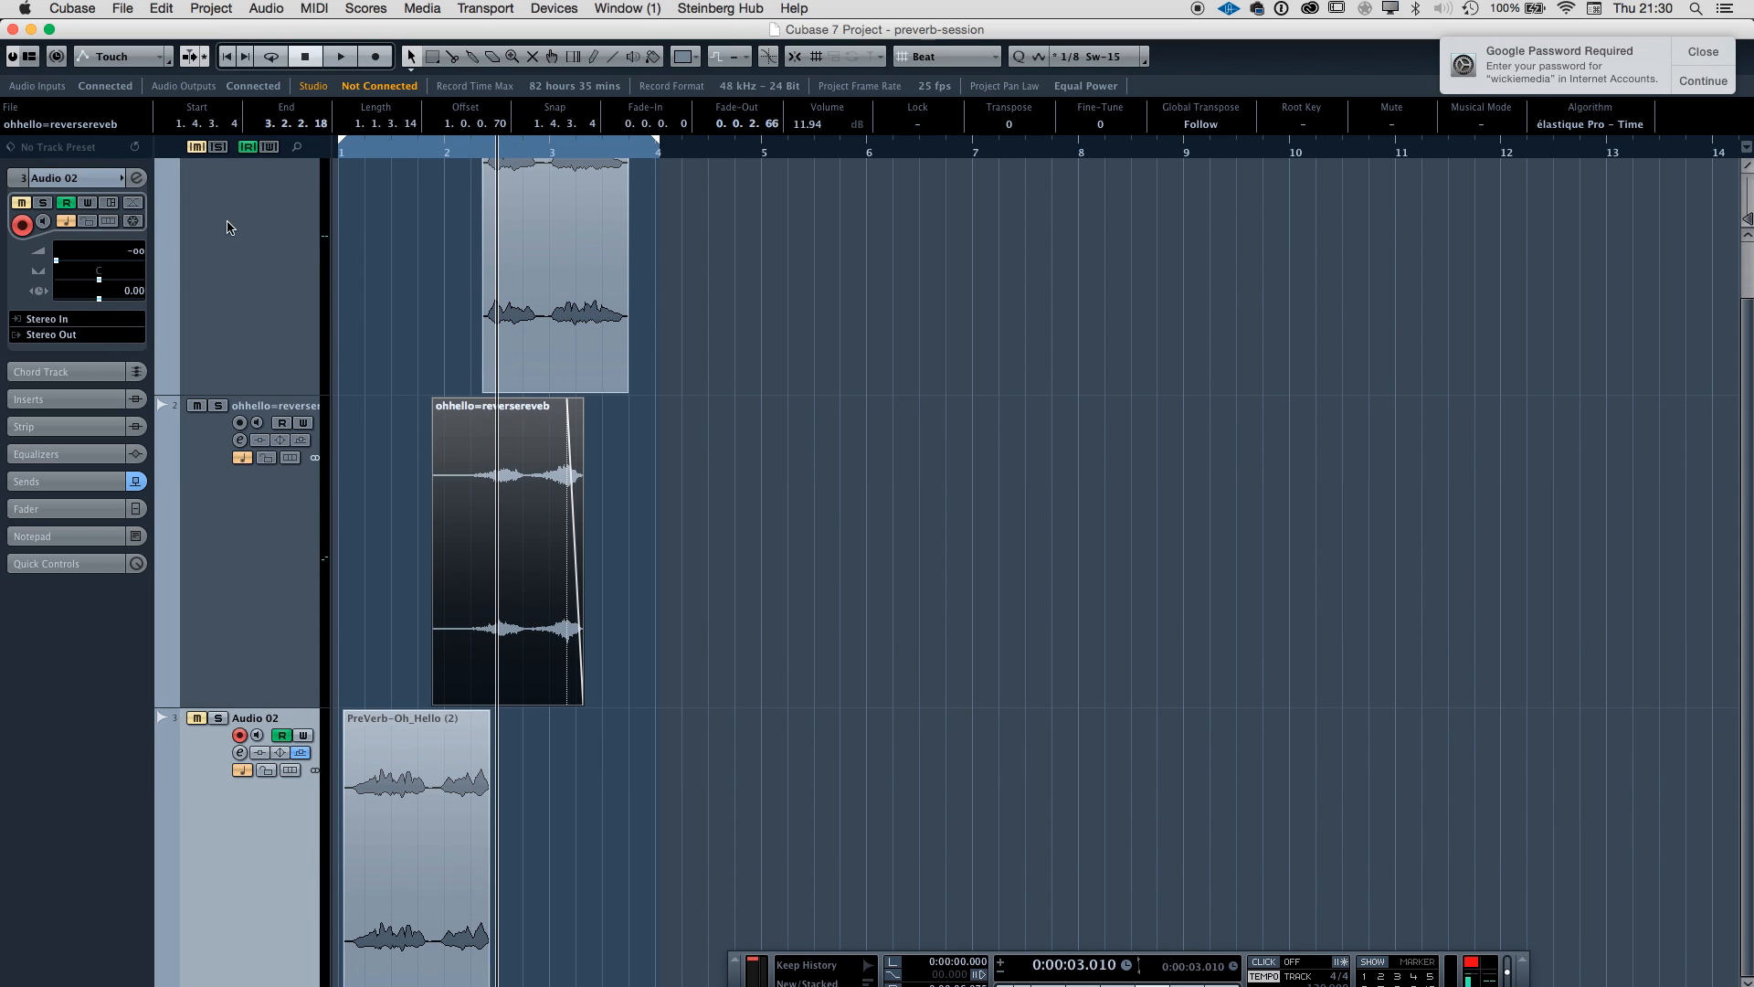
{"action": "scroll", "coordinate": [197, 279], "scroll_direction": "up", "scroll_amount": 2}
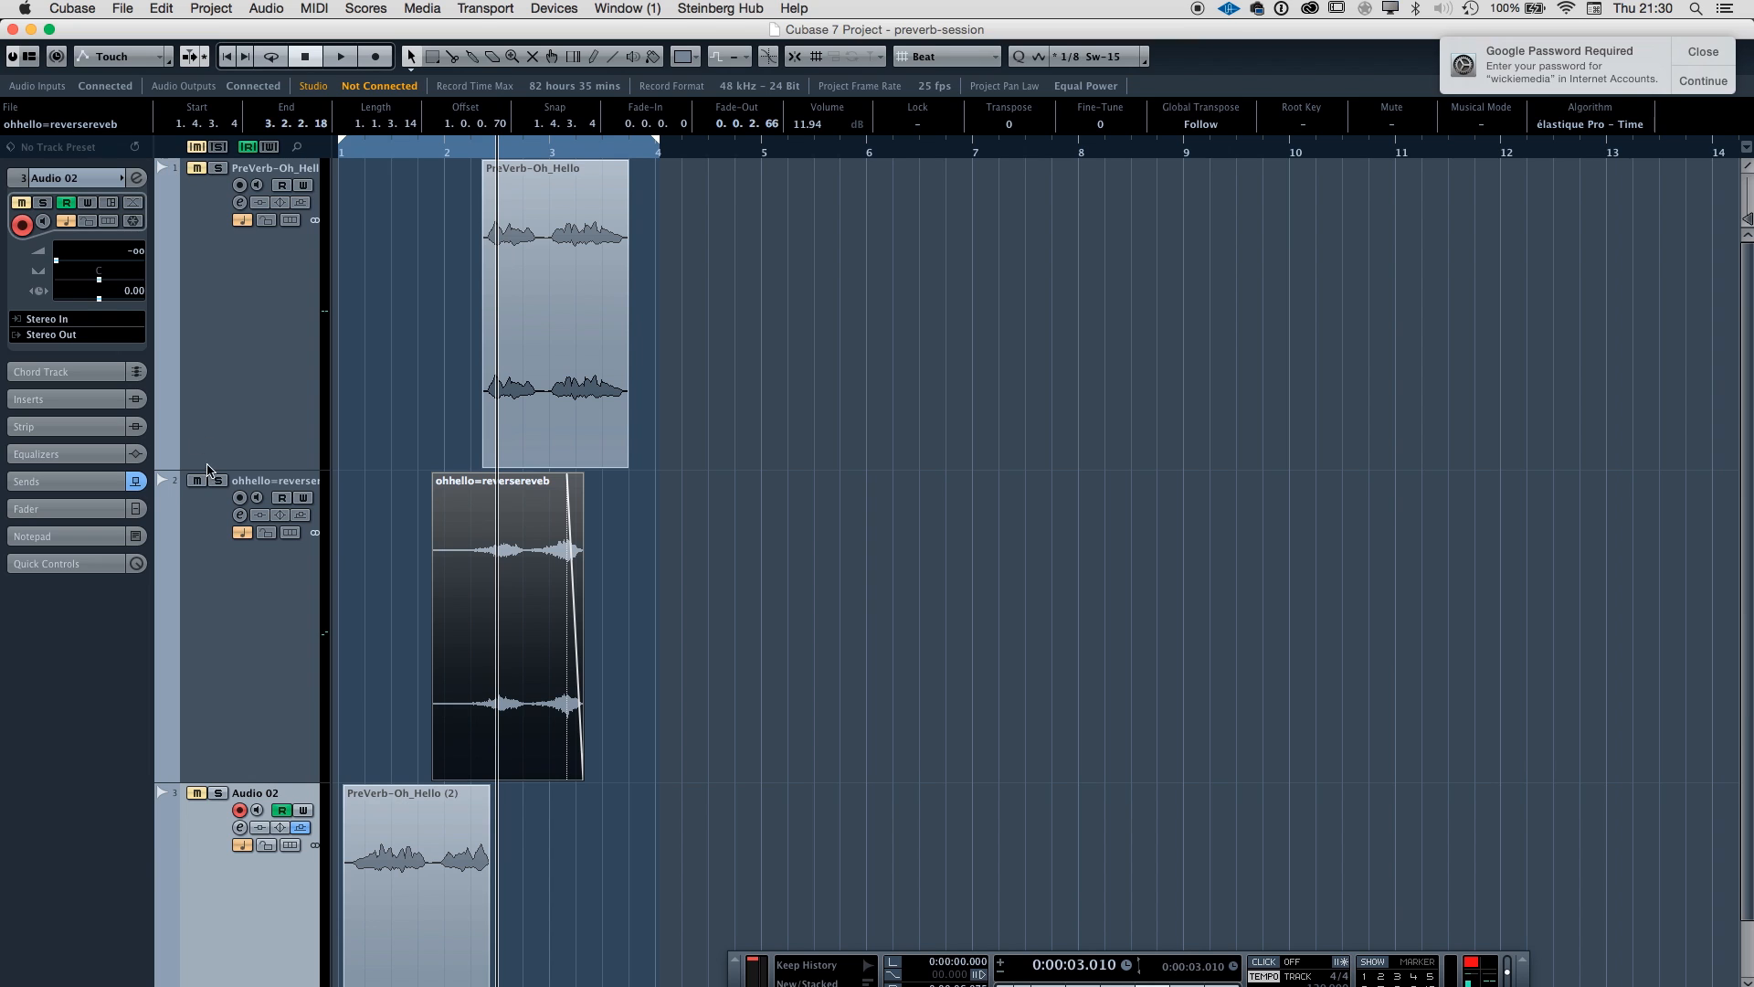
{"action": "scroll", "coordinate": [287, 726], "scroll_direction": "down", "scroll_amount": 2}
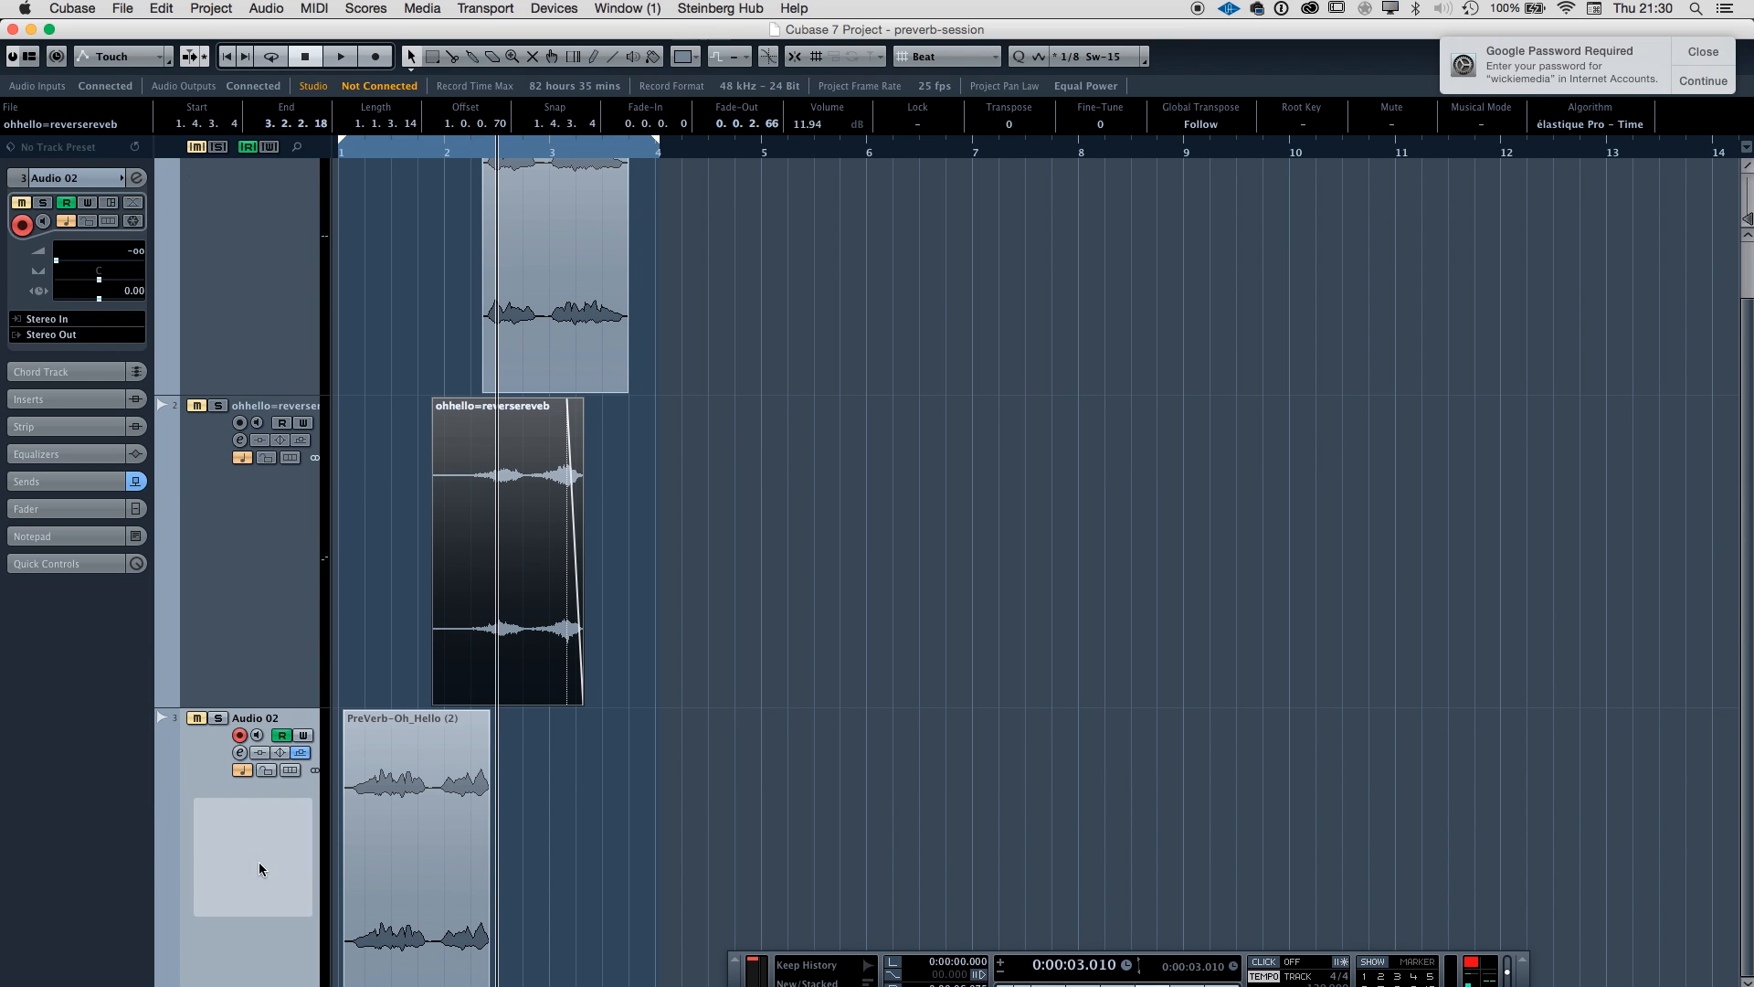
{"action": "left_click", "coordinate": [198, 720]}
{"action": "left_click", "coordinate": [408, 798]}
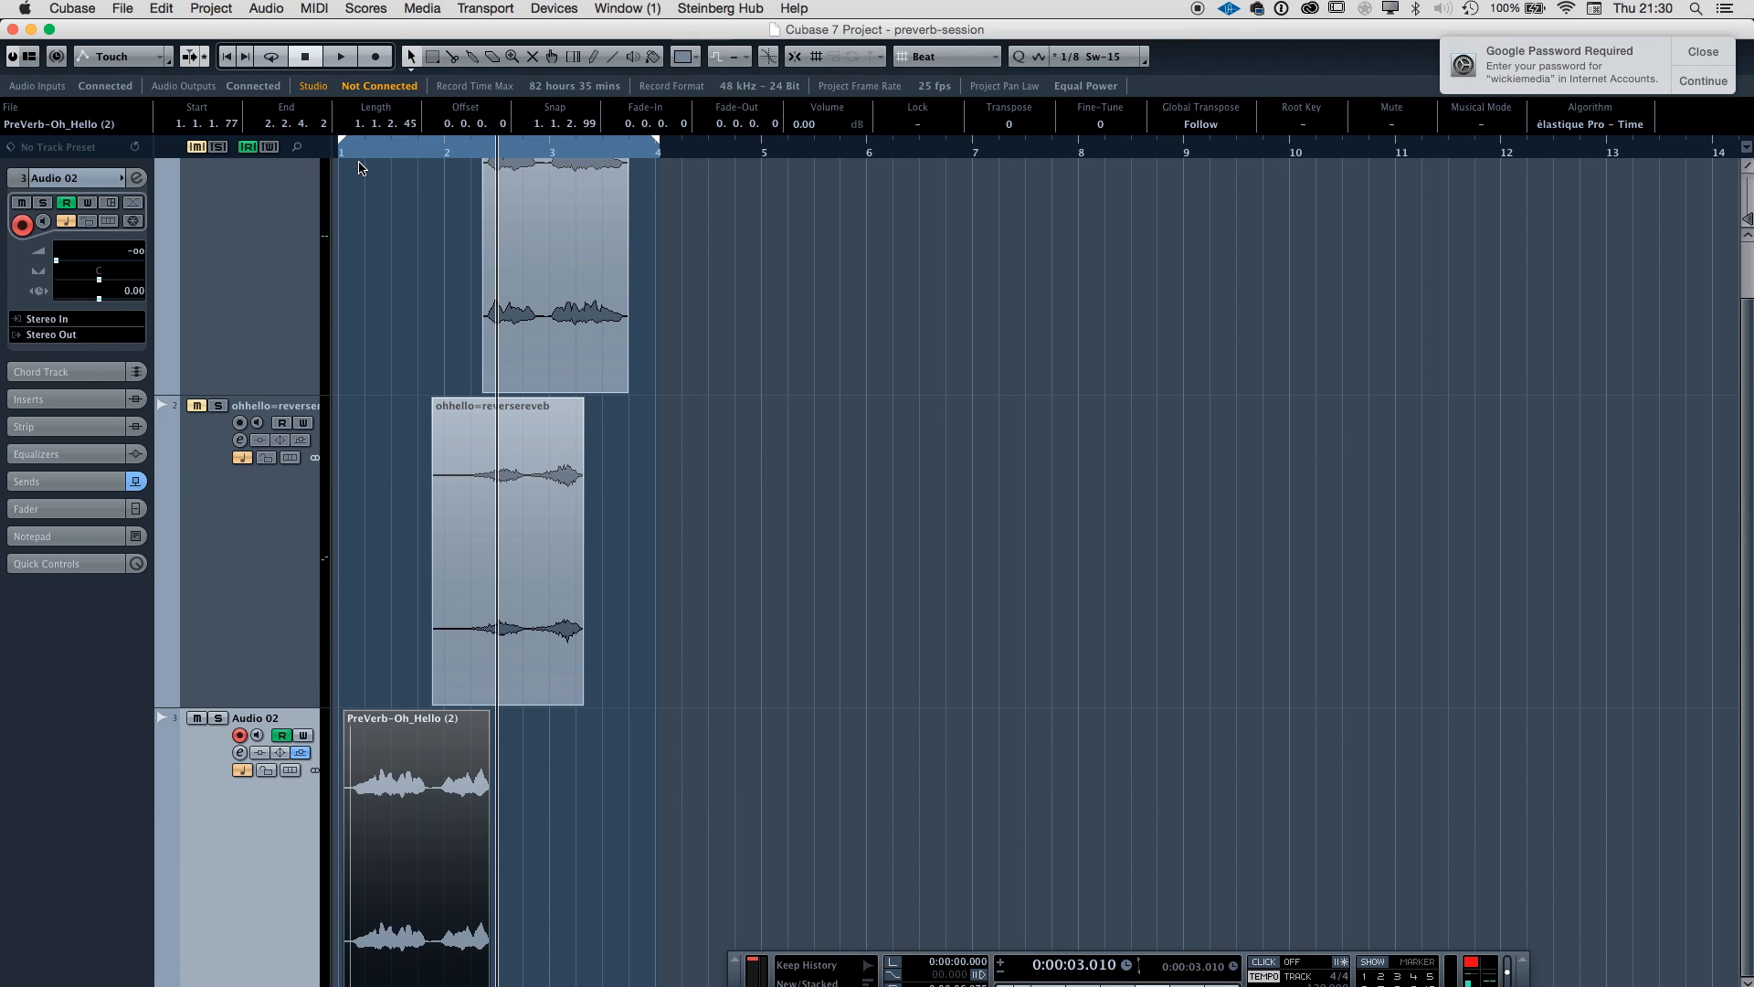
Play the Audio 02 clip with its reverb from the start of the project and stop.
{"action": "left_click_drag", "start_coordinate": [356, 154], "coordinate": [330, 156]}
{"action": "key", "text": "space"}
{"action": "key", "text": "h"}
{"action": "key", "text": "h"}
{"action": "key", "text": "h"}
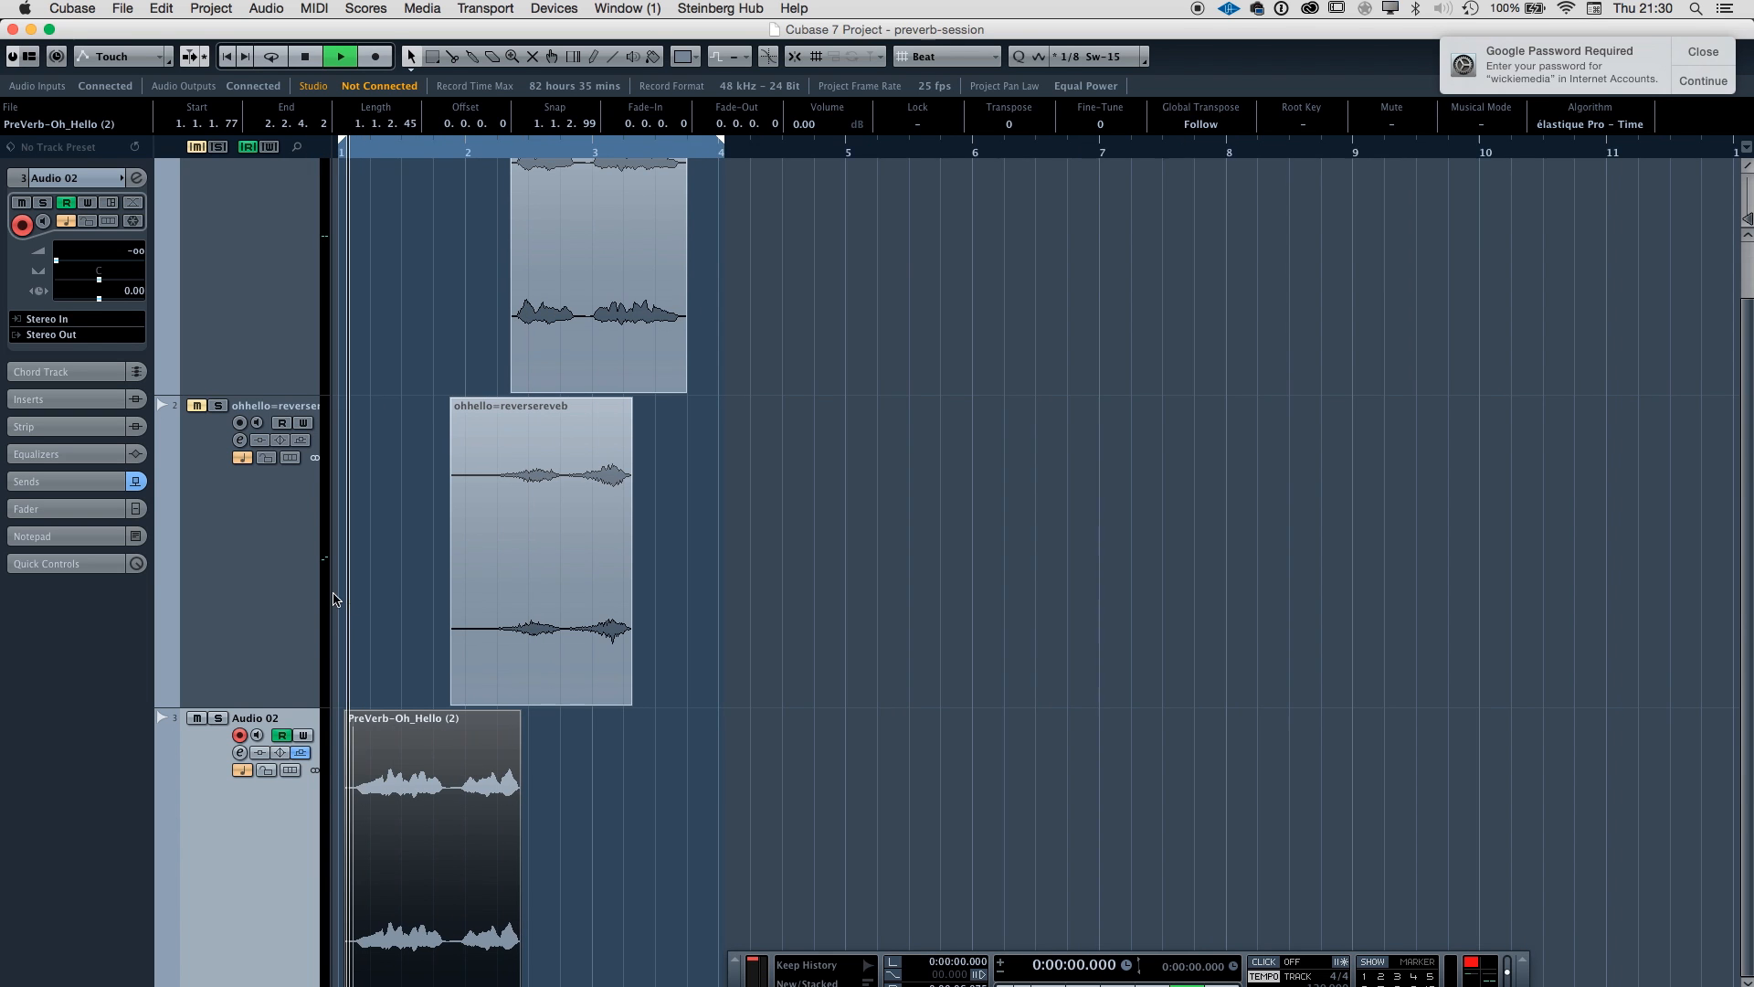
{"action": "key", "text": "h"}
{"action": "key", "text": "h"}
{"action": "key", "text": "h"}
{"action": "key", "text": "h"}
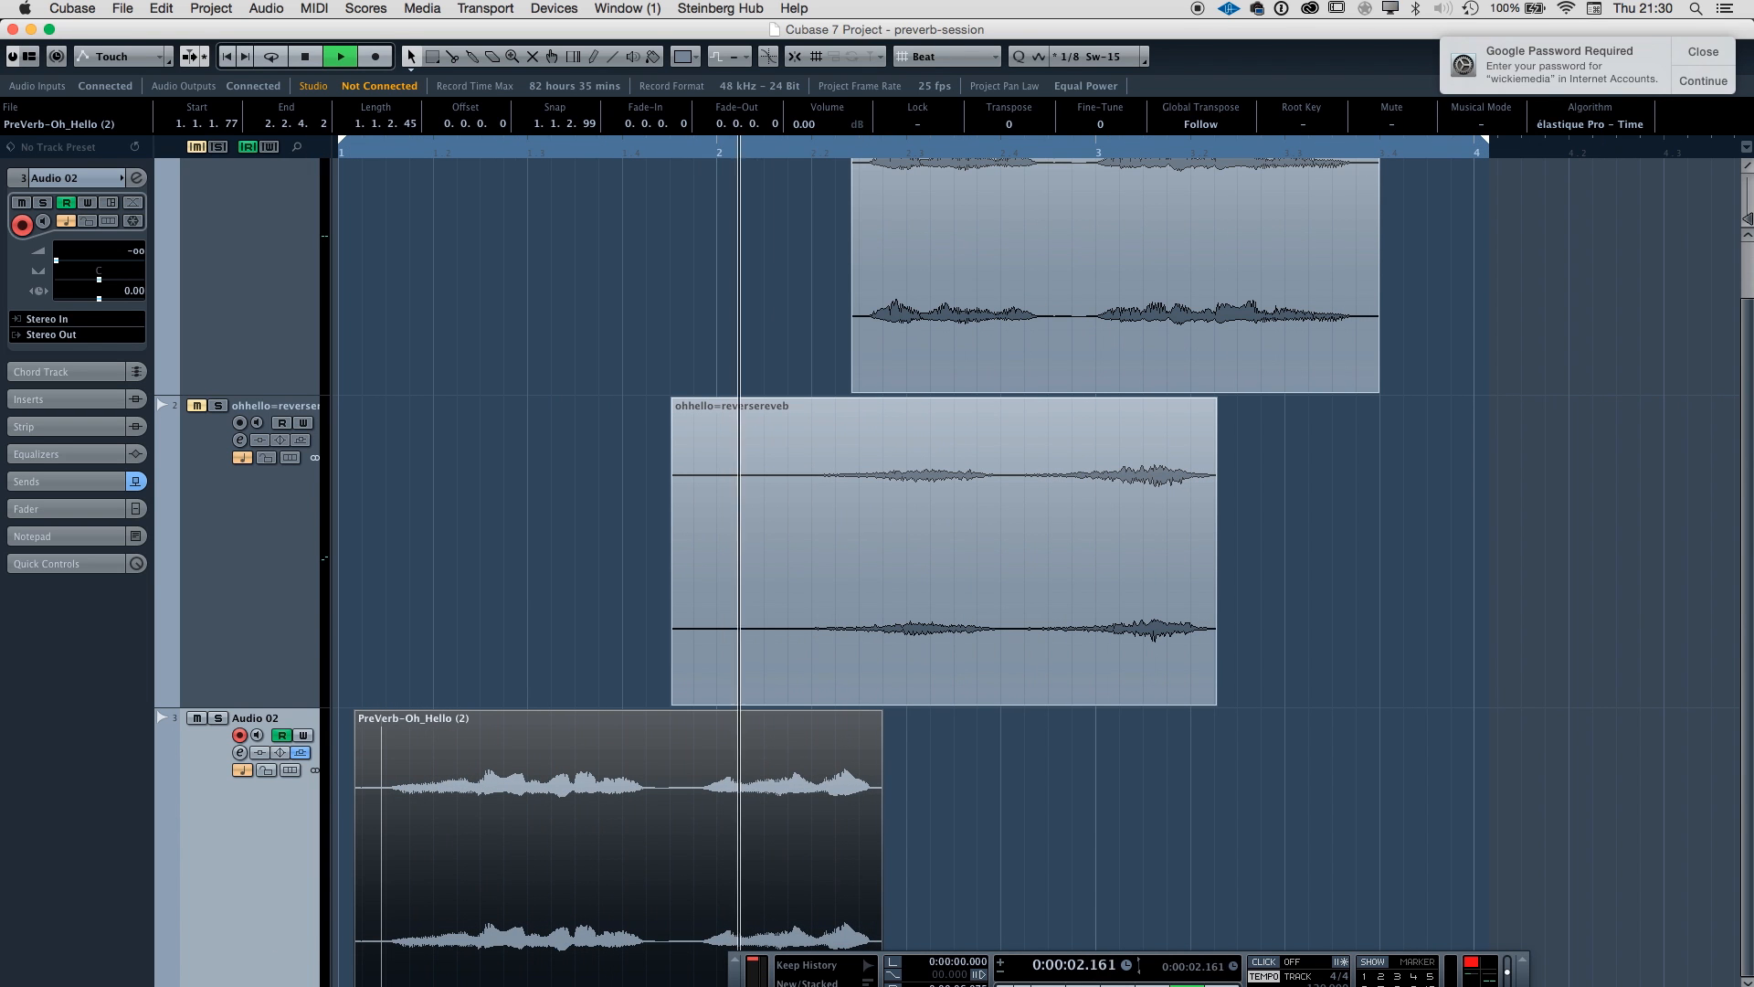
{"action": "key", "text": "space"}
Insert a MonoDelay after Altiverb 7 on the FX 1-Altiverb 7 channel.
{"action": "scroll", "coordinate": [272, 977], "scroll_direction": "down", "scroll_amount": 3}
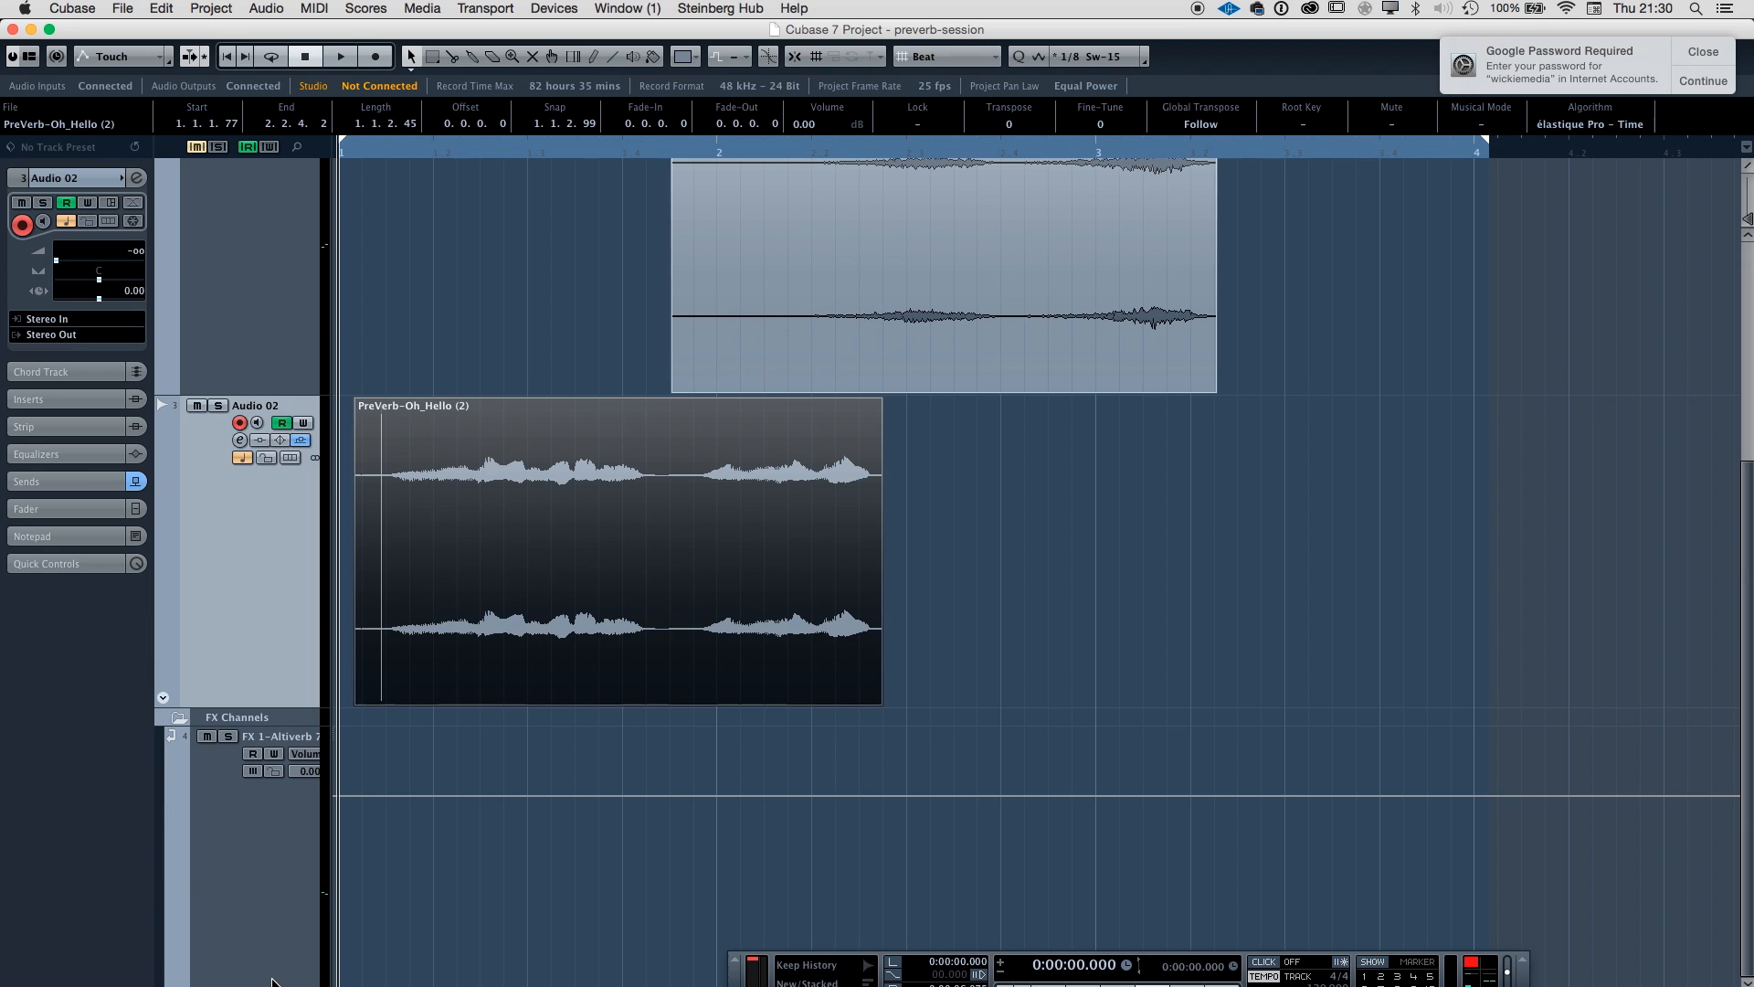
{"action": "left_click", "coordinate": [251, 963]}
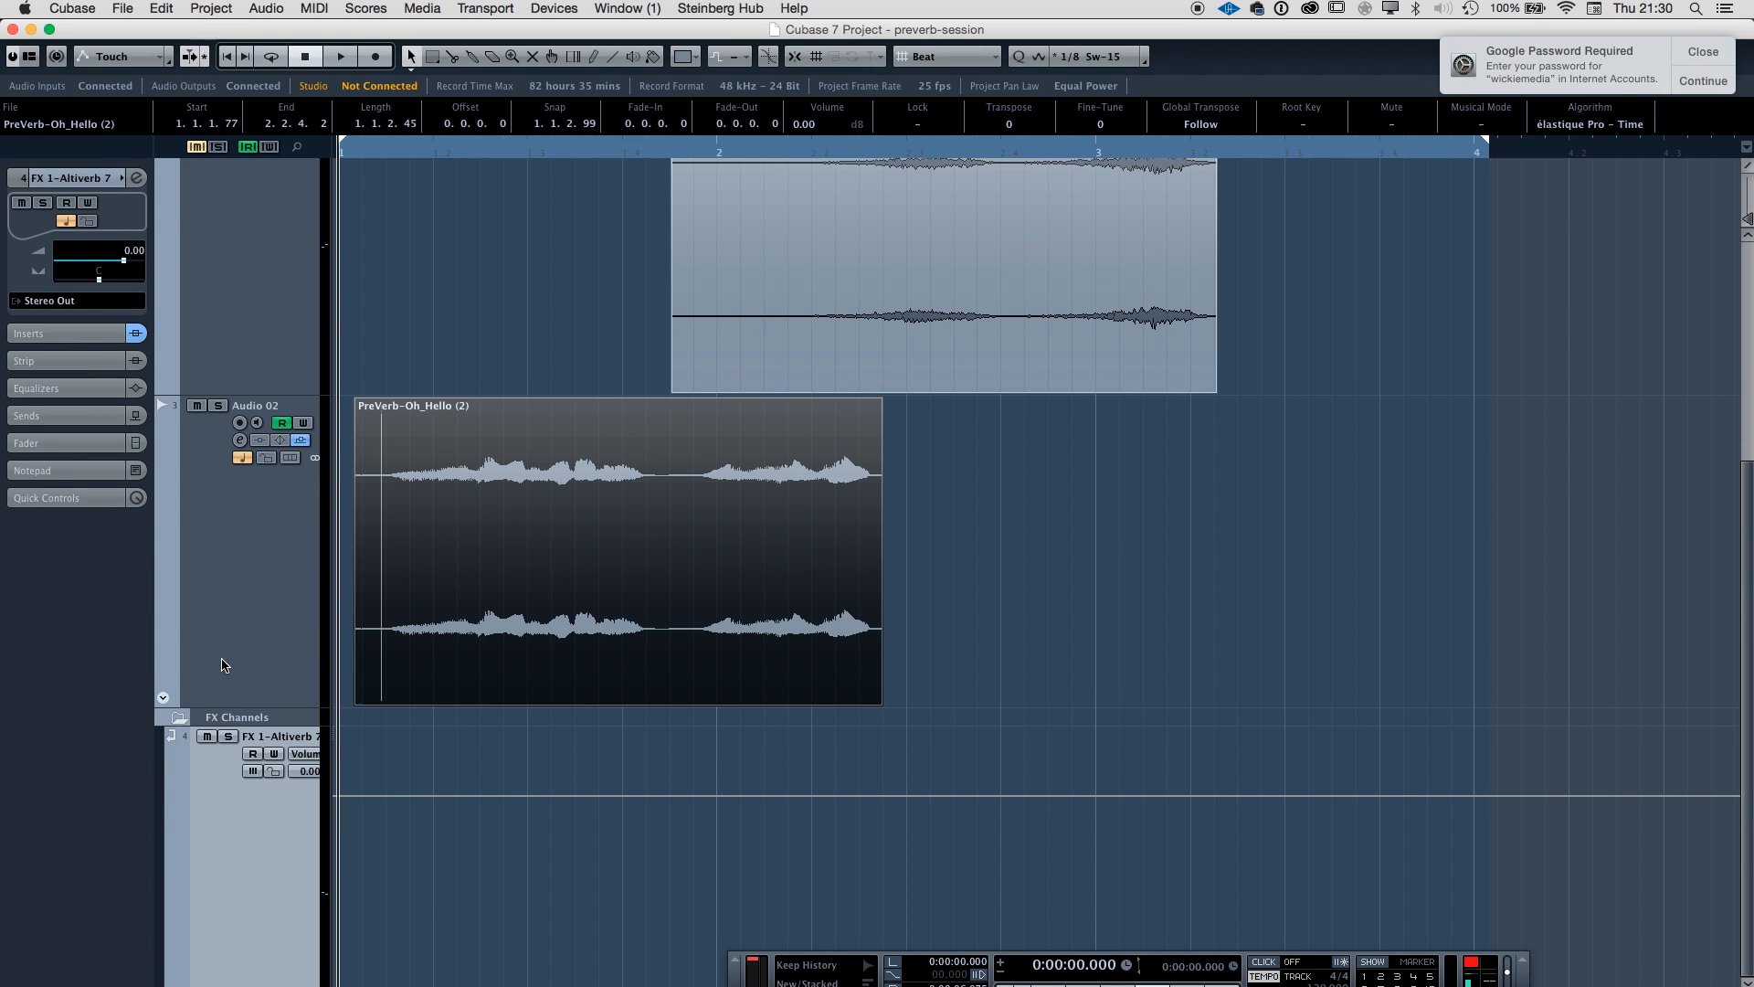
{"action": "left_click", "coordinate": [72, 336]}
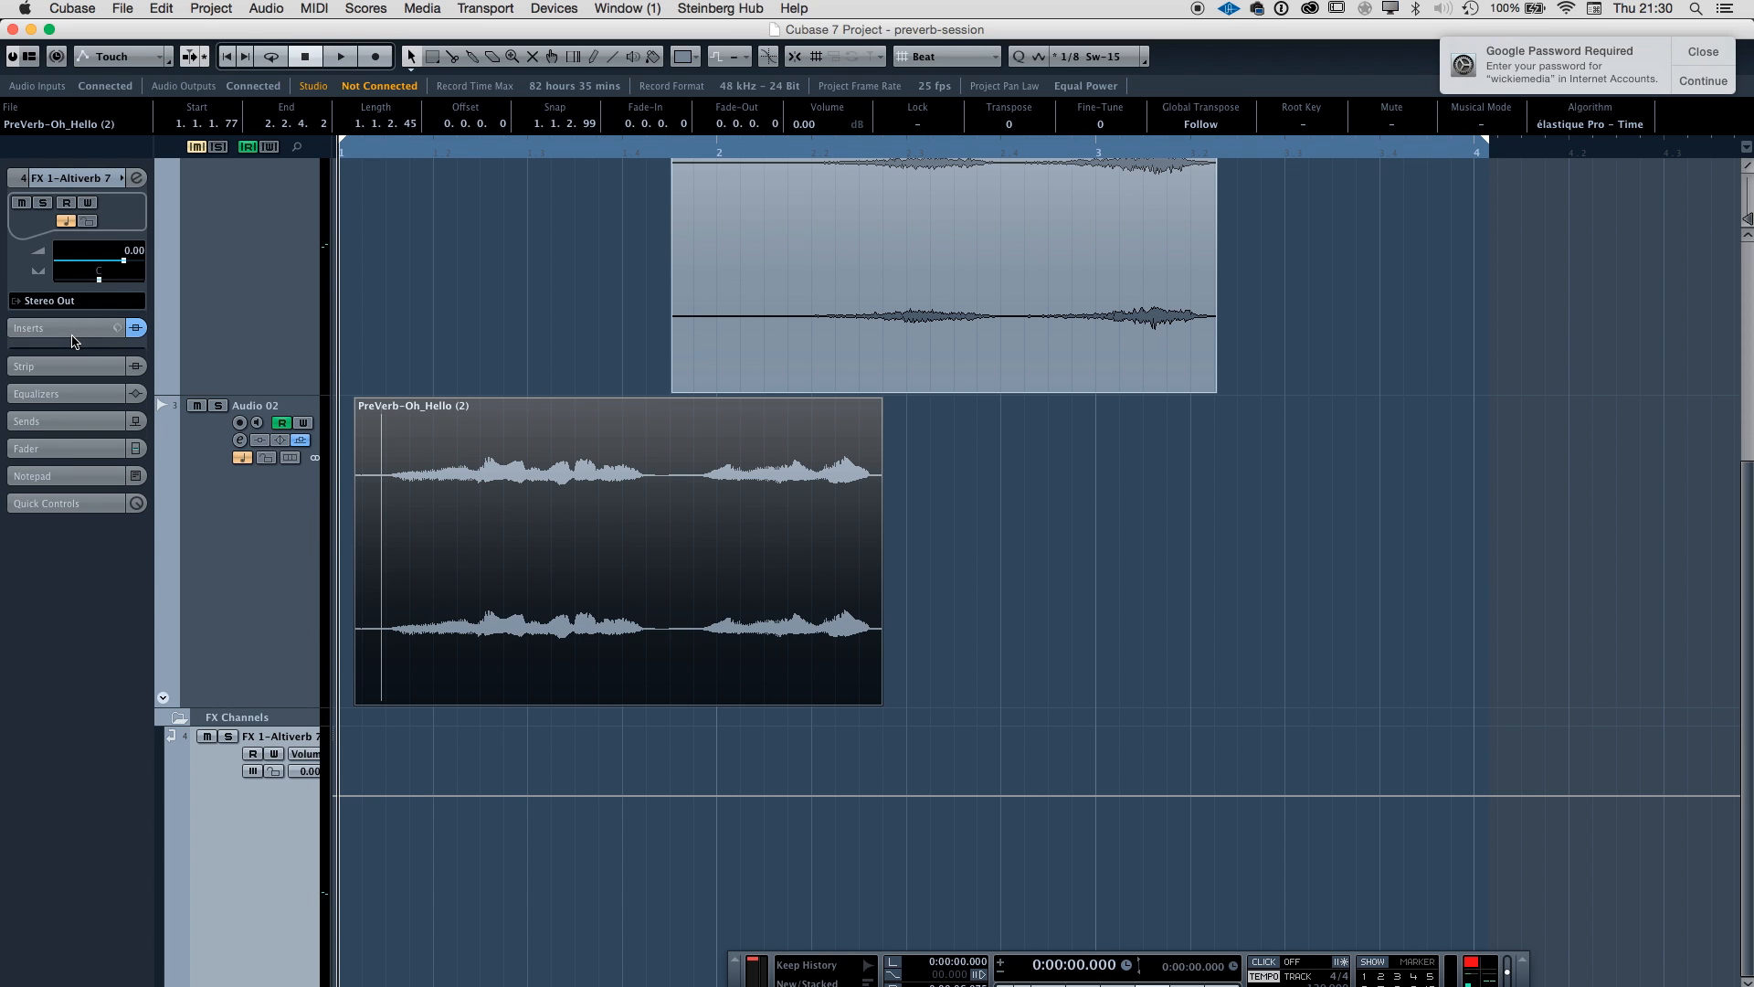
{"action": "left_click", "coordinate": [12, 243]}
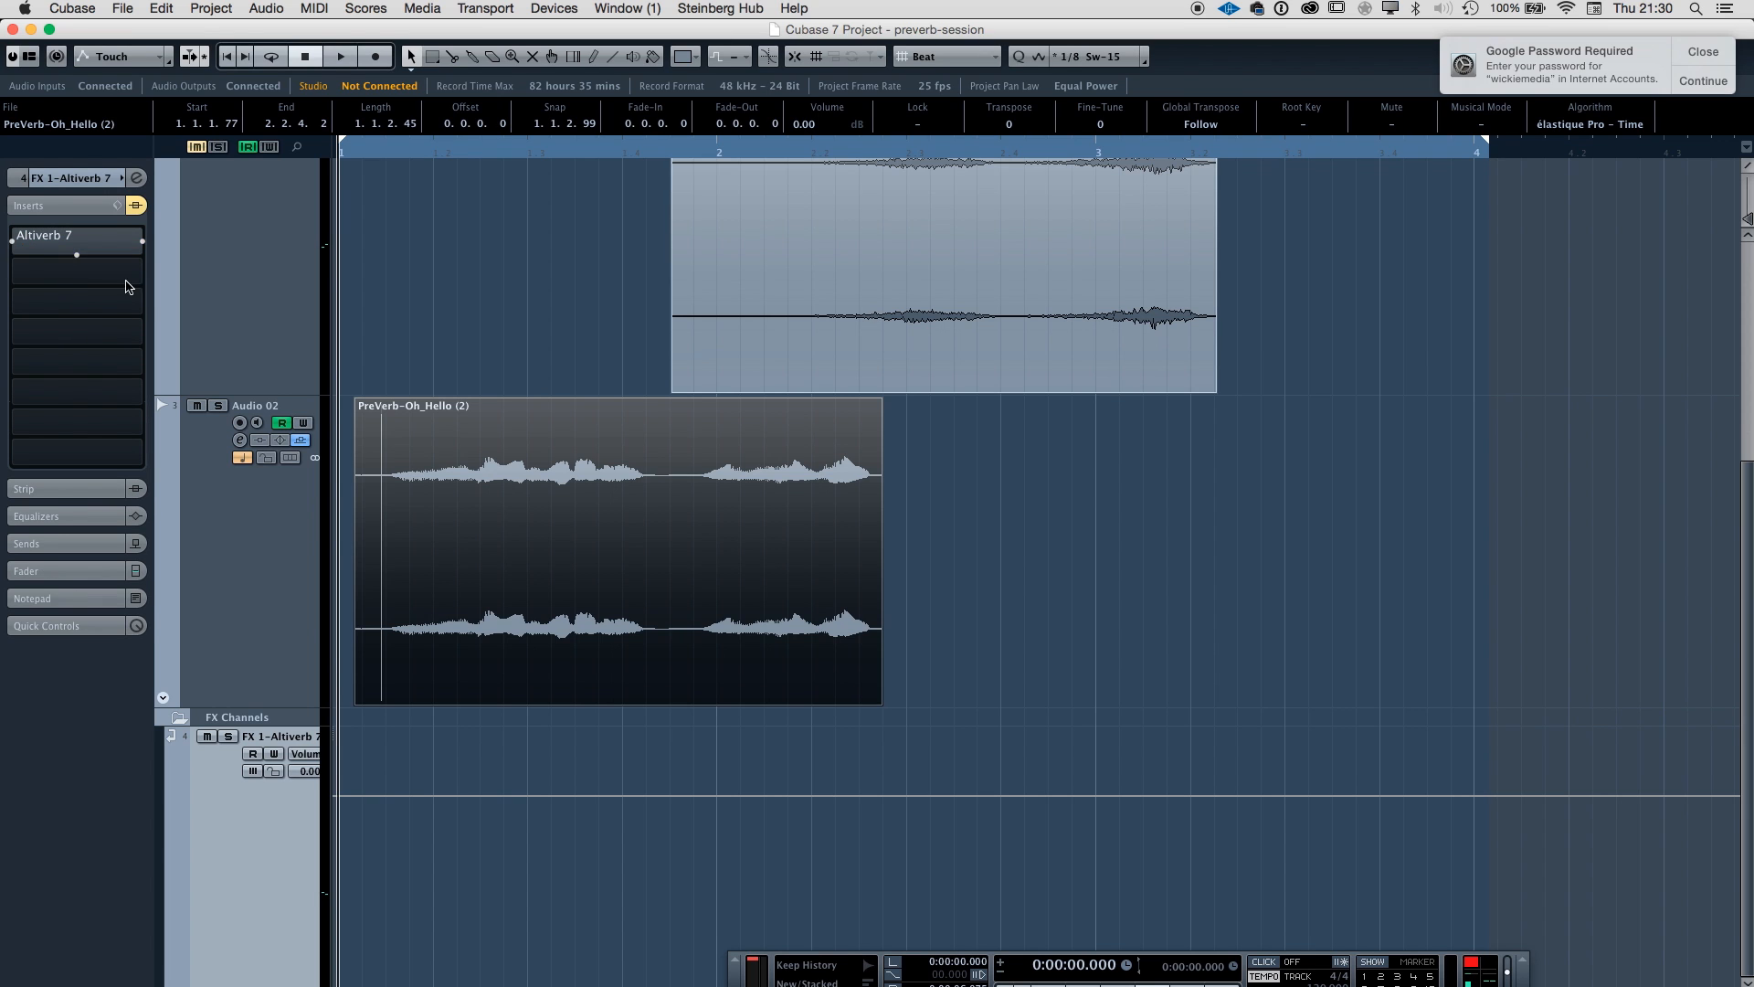
{"action": "left_click", "coordinate": [144, 277]}
{"action": "type", "text": "delay"}
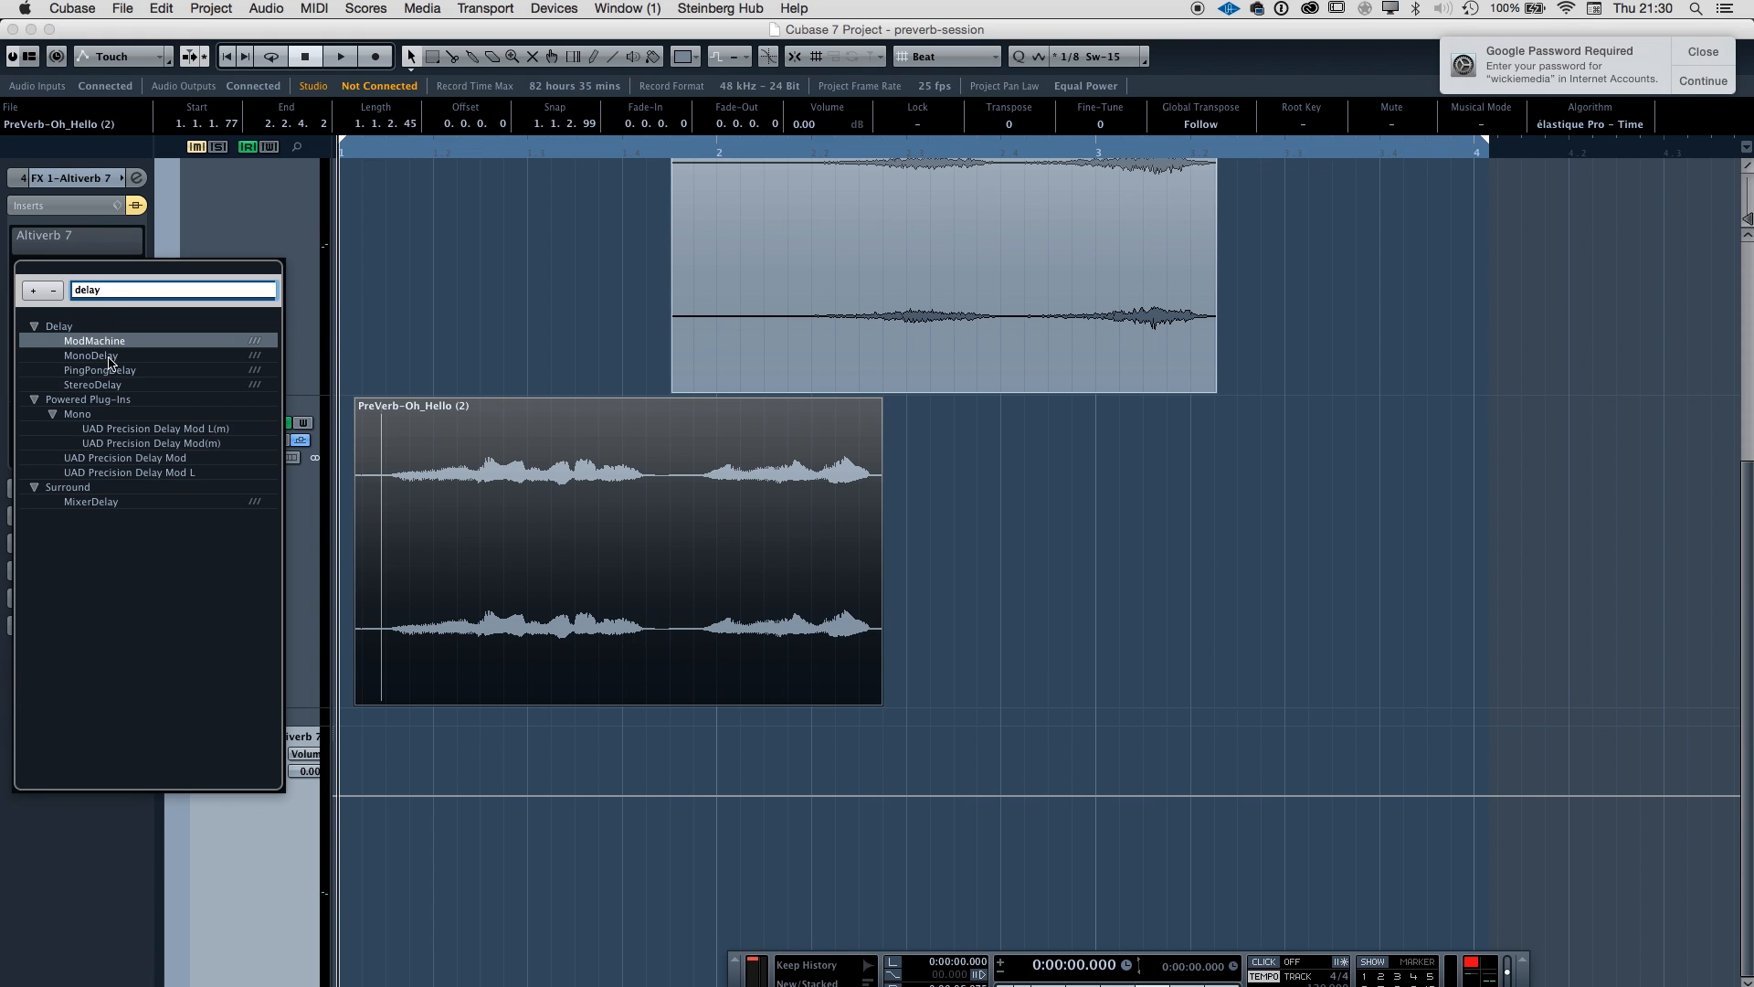
{"action": "left_click", "coordinate": [111, 358]}
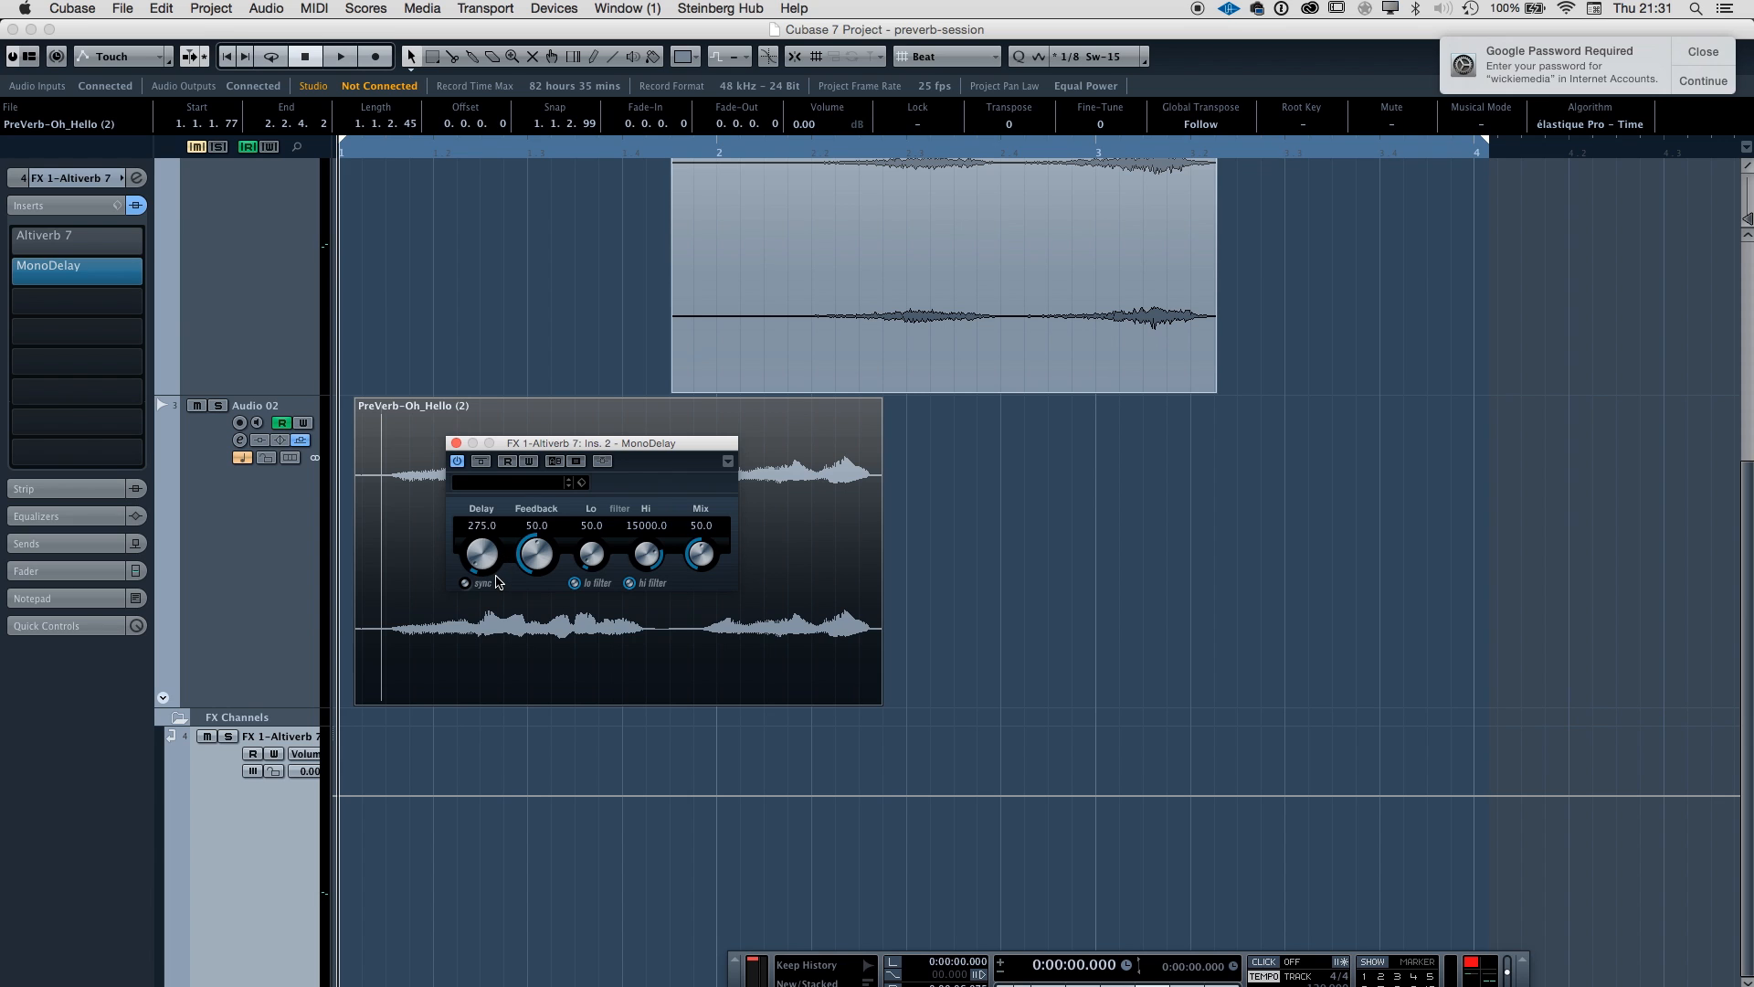
Set the MonoDelay's feedback to 24.5, low filter to 393.7 and high filter to 11616.0 while listening.
{"action": "key", "text": "space"}
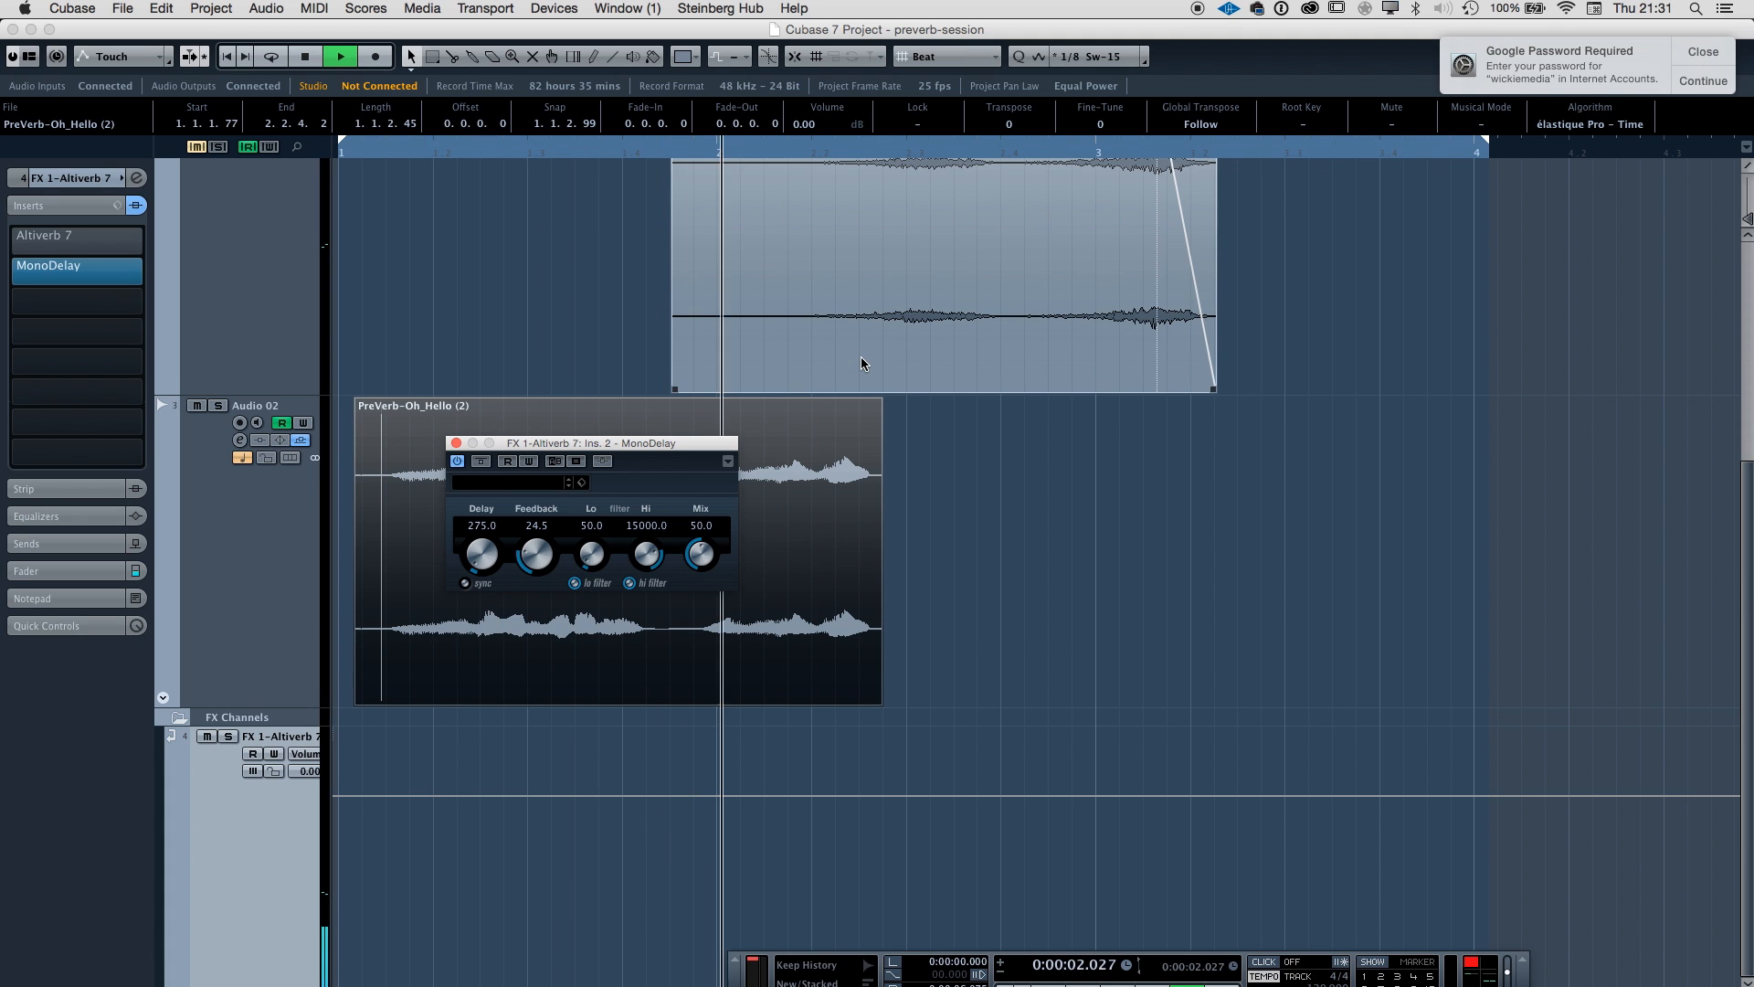
{"action": "key", "text": "g"}
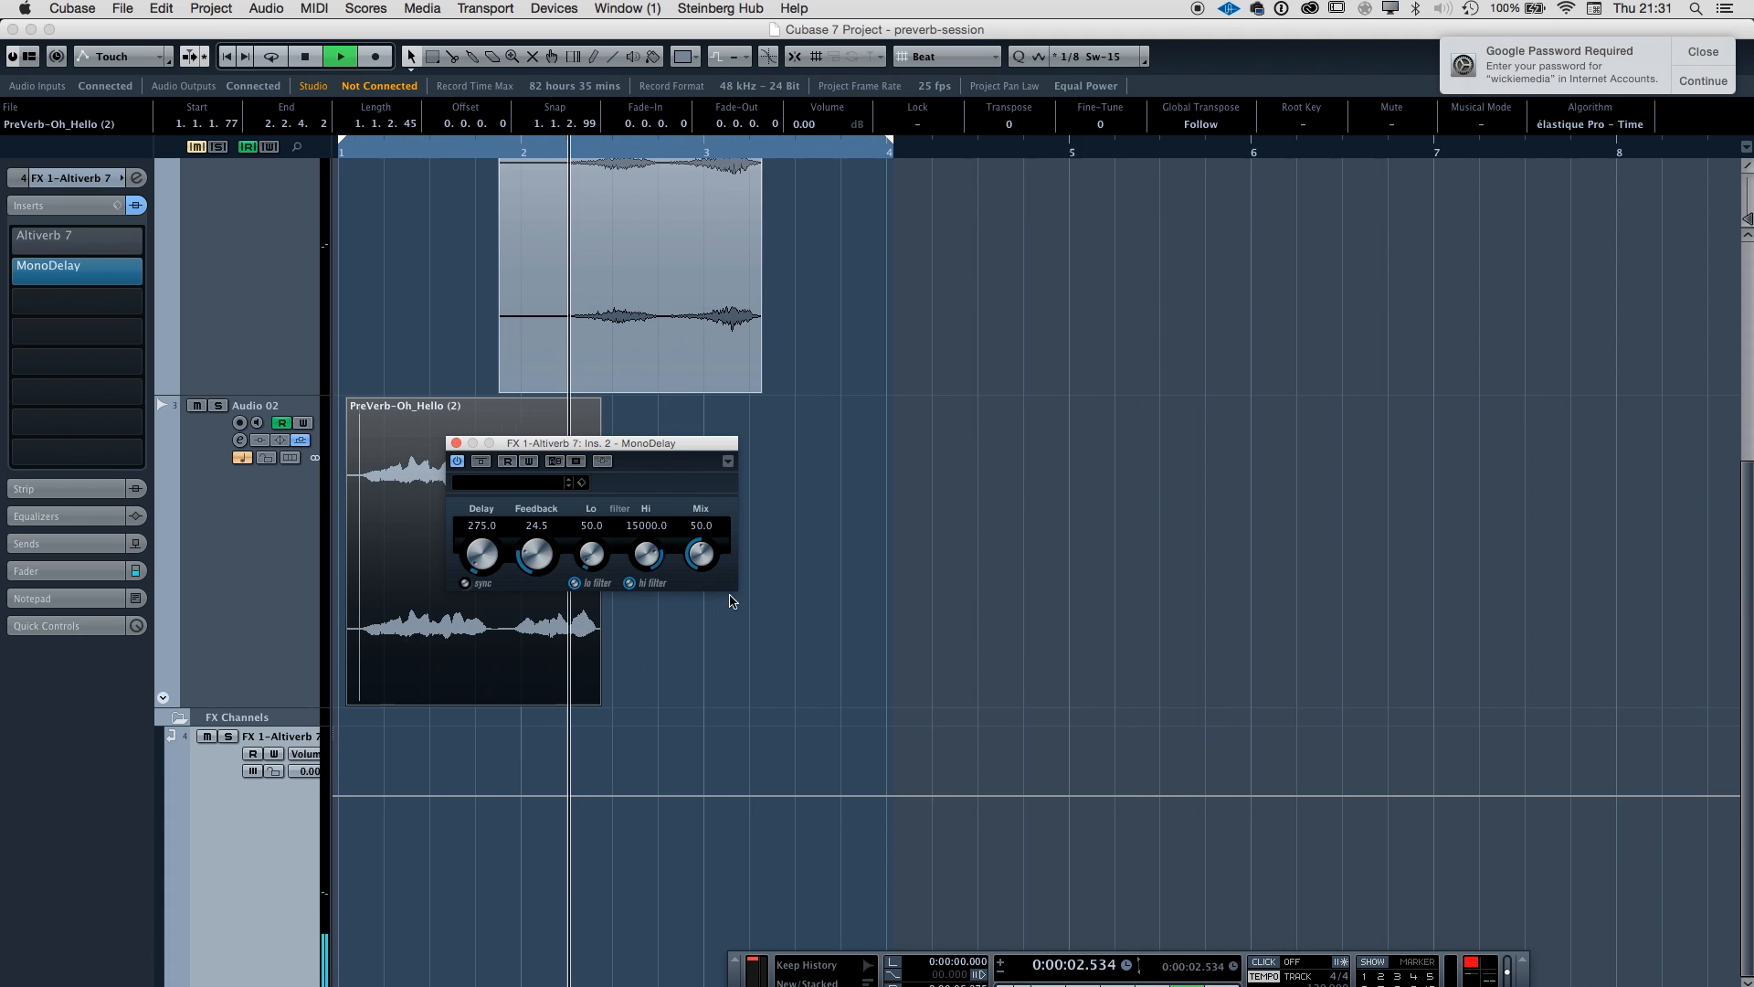
{"action": "left_click", "coordinate": [123, 9]}
Raise the Audio 02 track's volume to -14.5 and check the level in playback.
{"action": "left_click", "coordinate": [238, 484]}
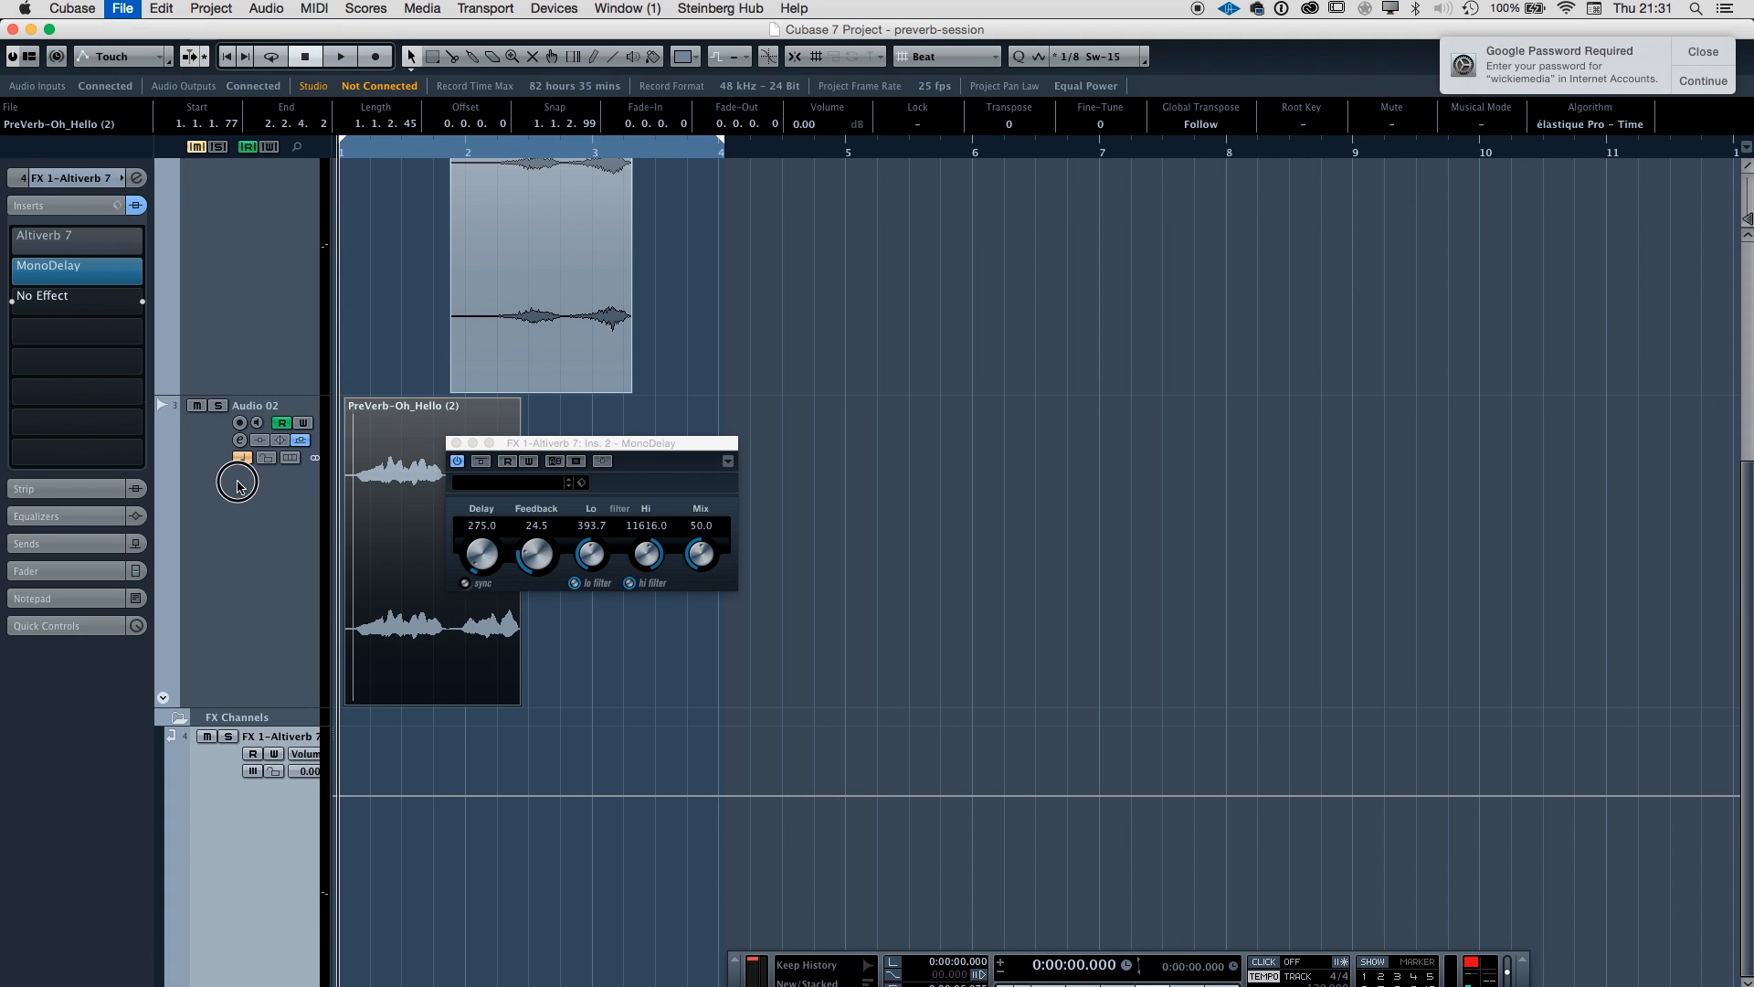
{"action": "left_click_drag", "start_coordinate": [72, 266], "coordinate": [88, 267]}
{"action": "key", "text": "space"}
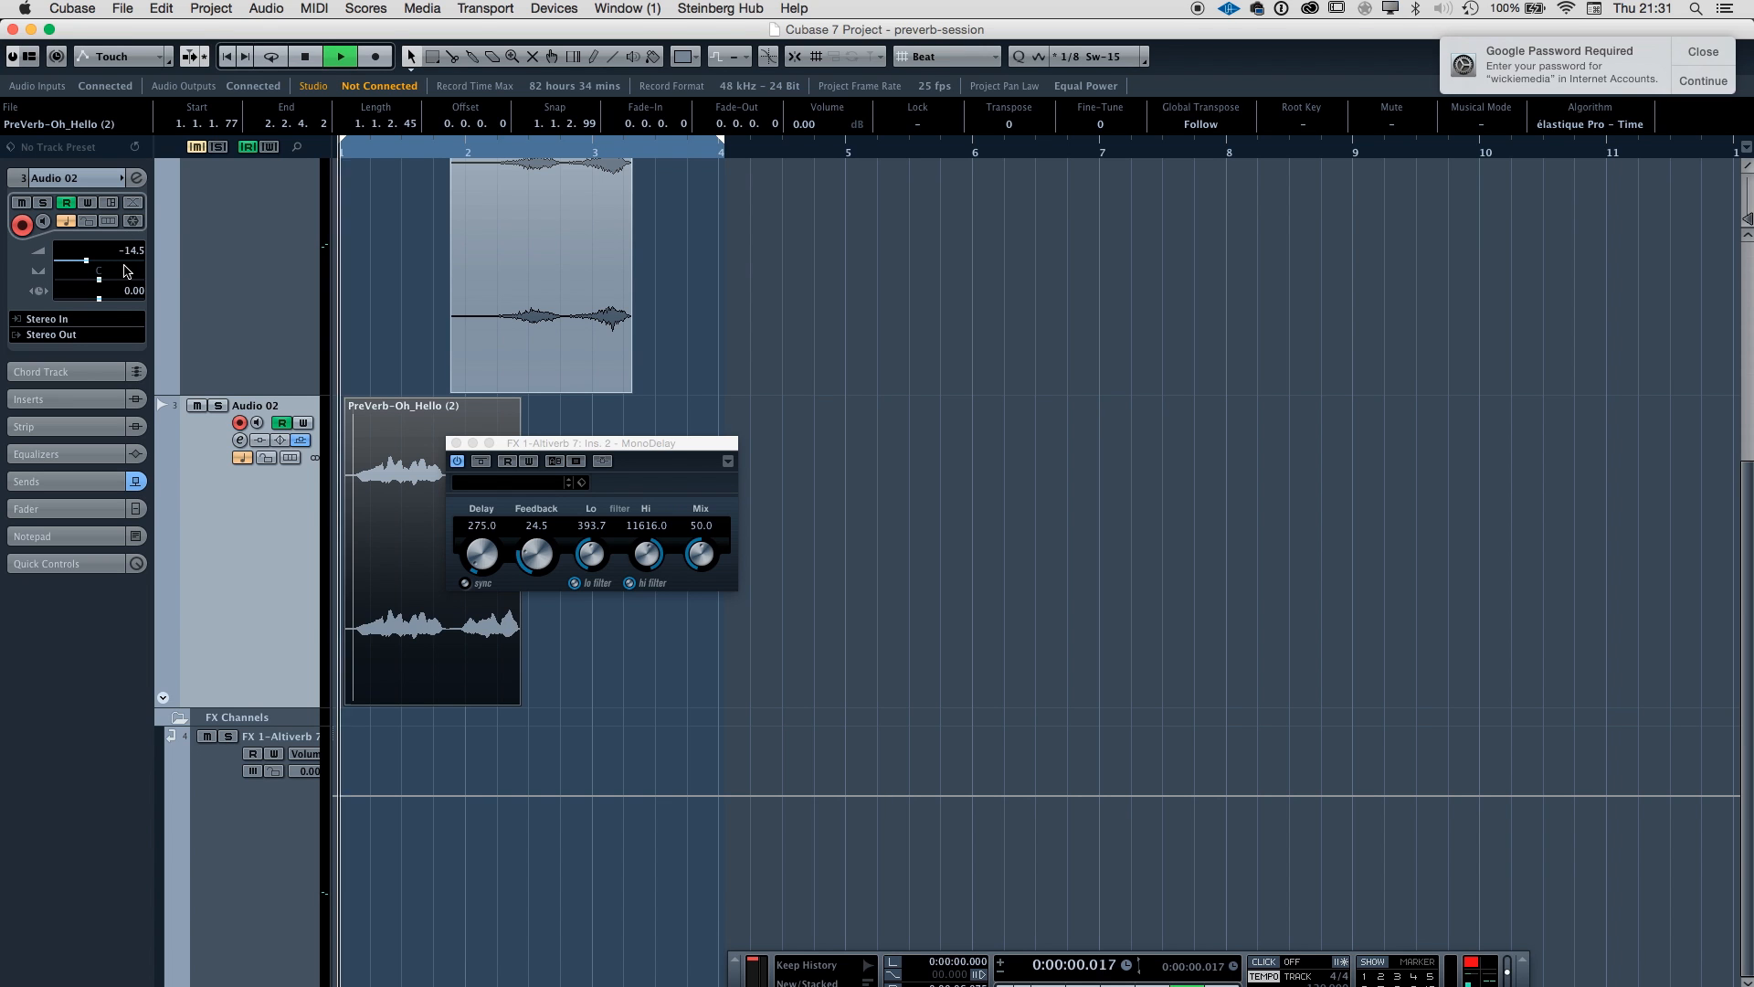
{"action": "key", "text": "space"}
Export the Stereo Out audio mixdown as a wave file named ohhello=delayed into the halloweenTutorial folder.
{"action": "left_click", "coordinate": [212, 8]}
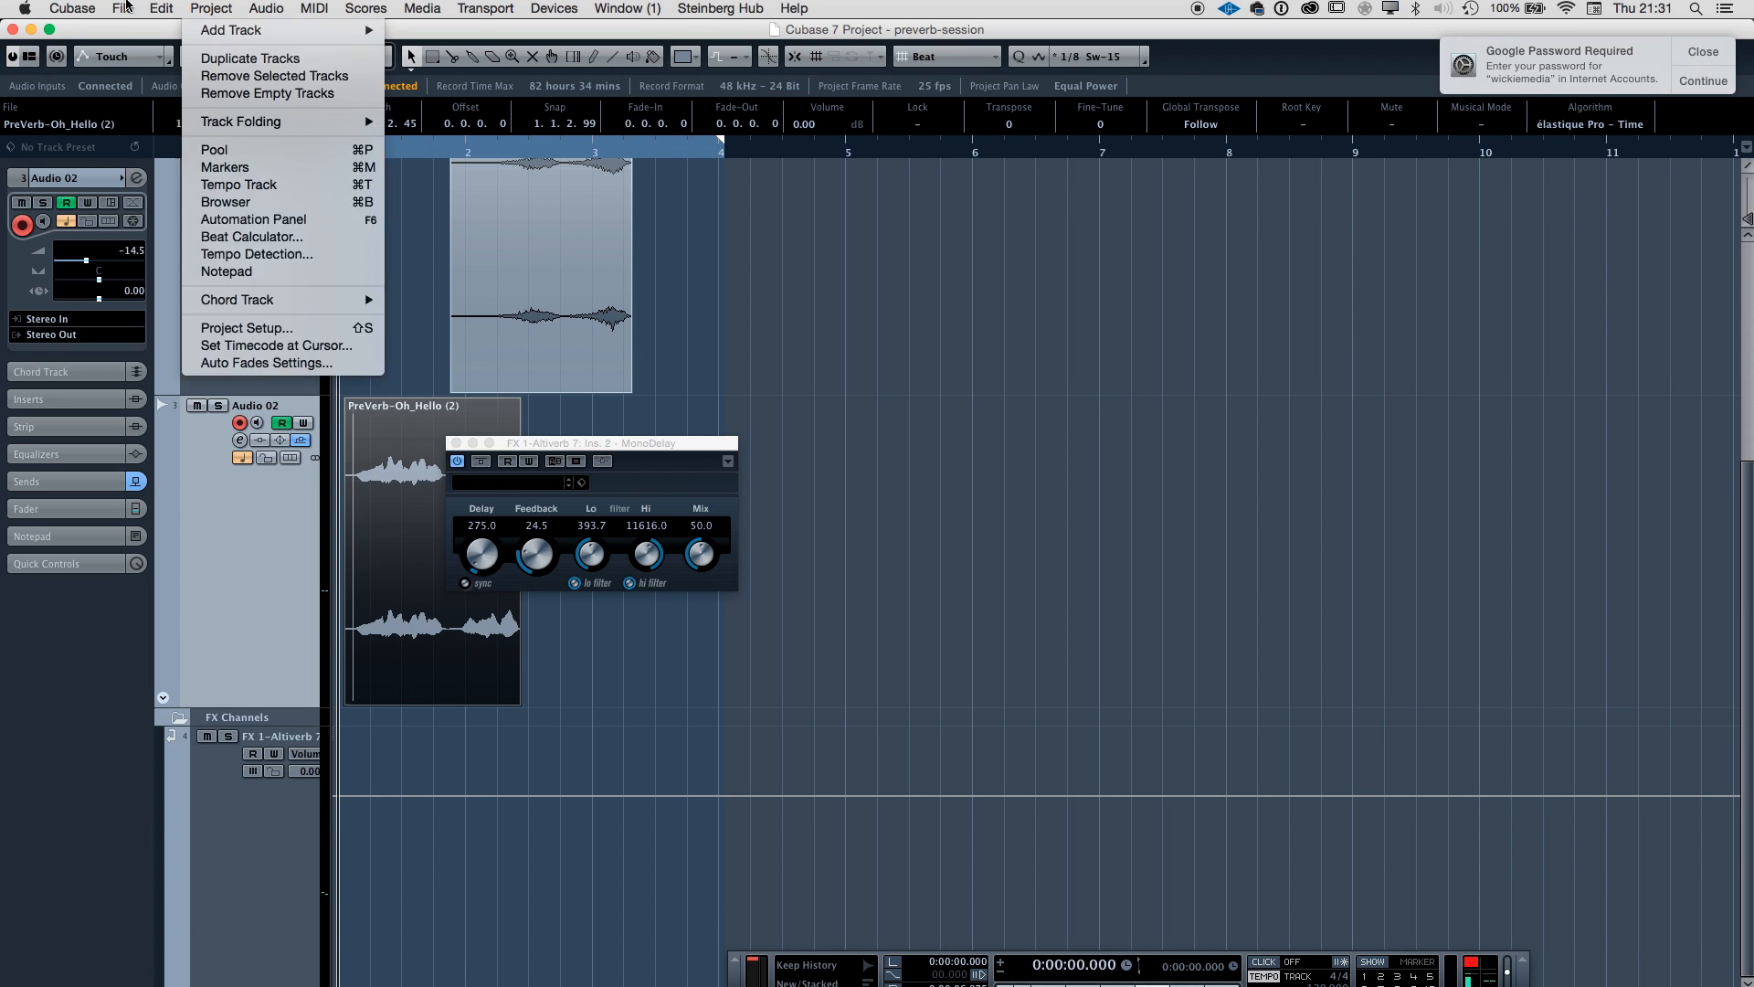
{"action": "mouse_move", "coordinate": [123, 8]}
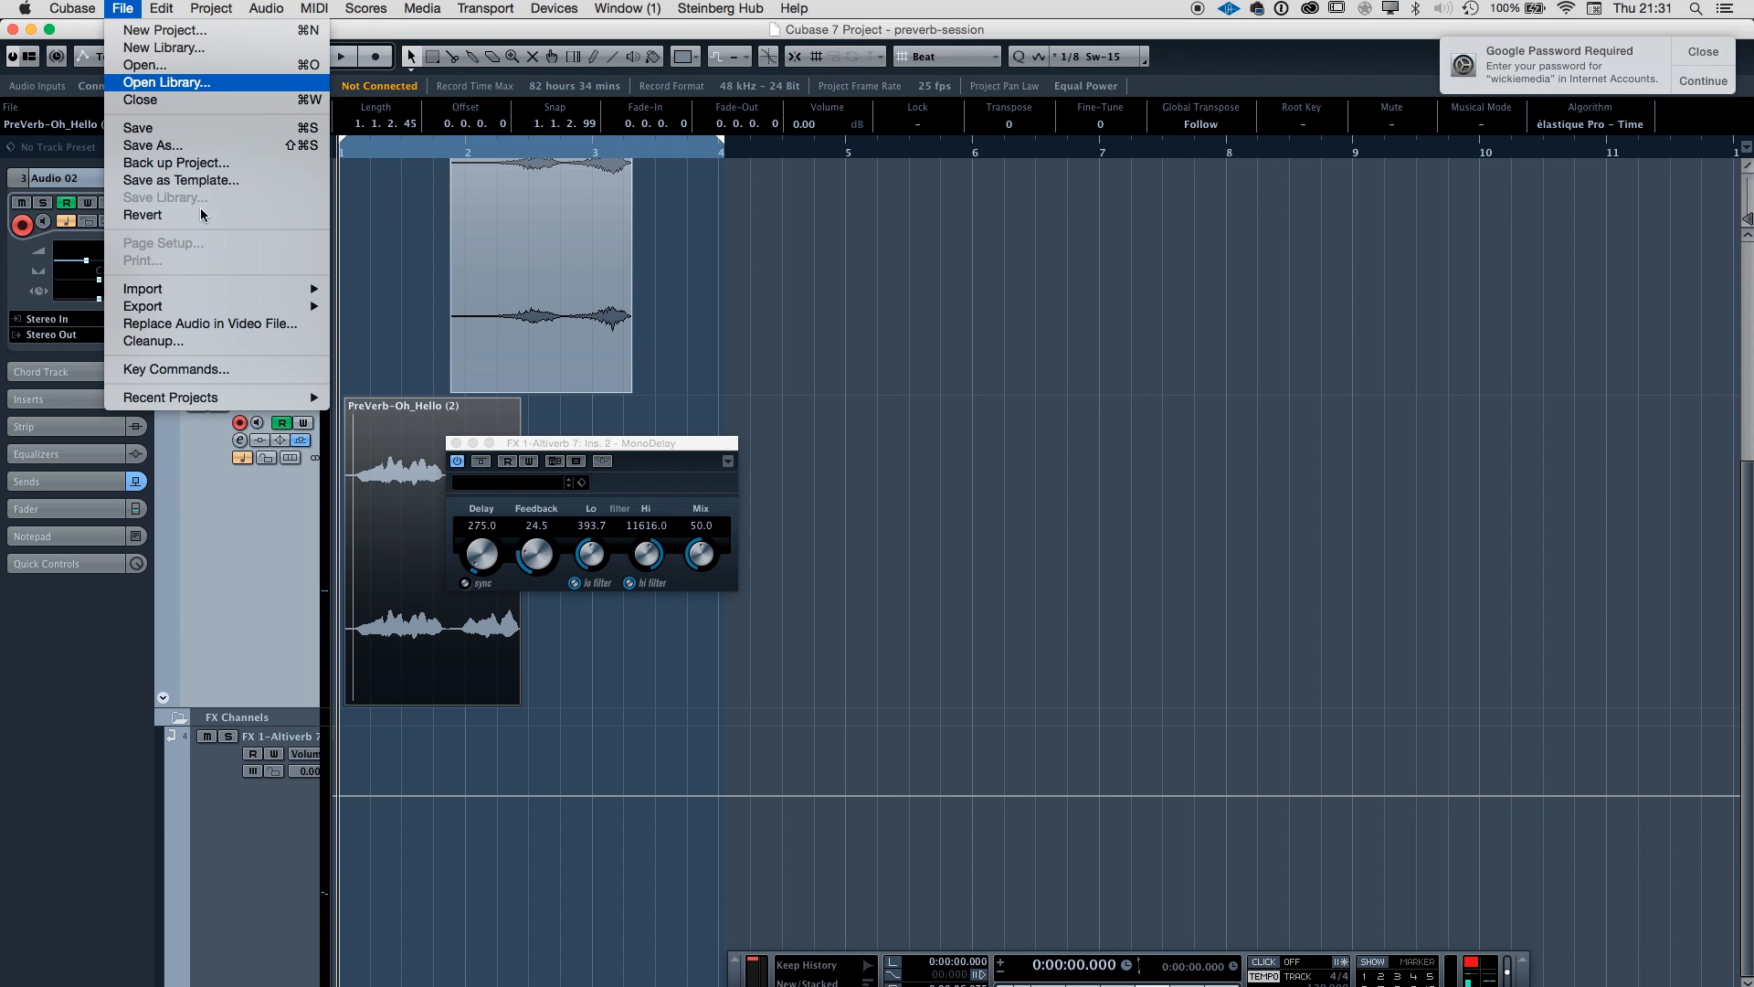
{"action": "mouse_move", "coordinate": [265, 307]}
{"action": "left_click", "coordinate": [402, 341]}
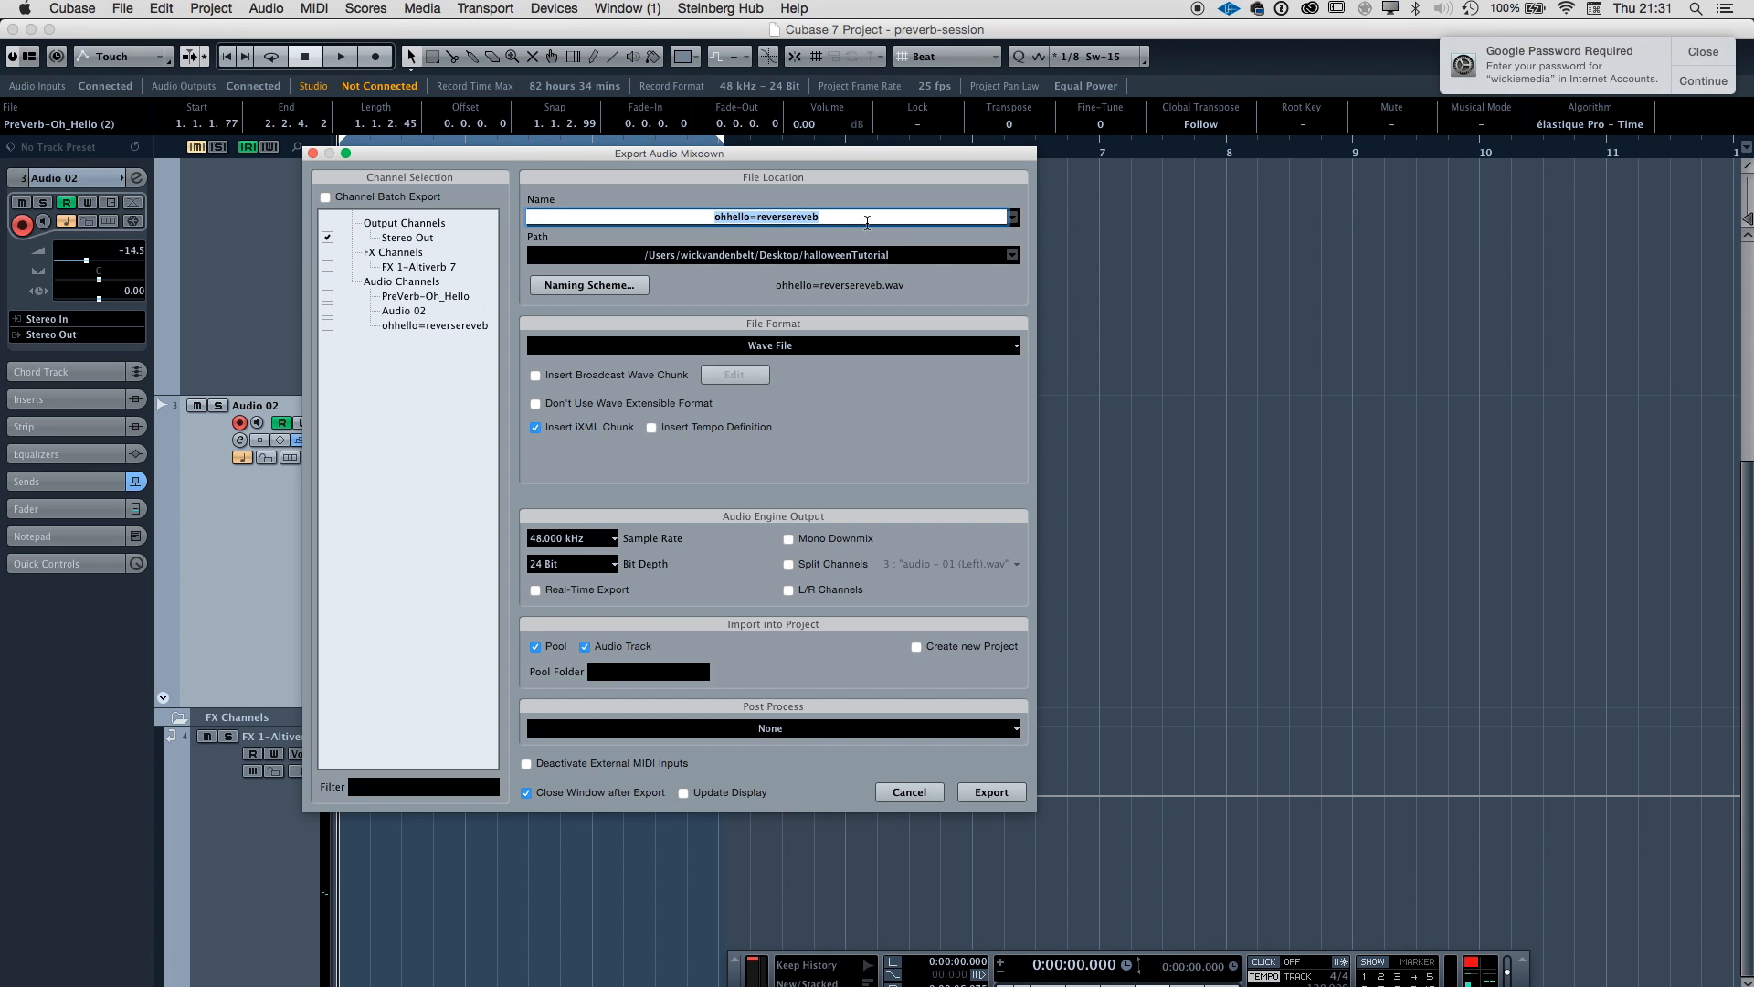
{"action": "key", "text": "BackSpace"}
{"action": "key", "text": "BackSpace"}
{"action": "key", "text": "BackSpace"}
{"action": "key", "text": "BackSpace"}
{"action": "key", "text": "BackSpace"}
{"action": "key", "text": "BackSpace"}
{"action": "key", "text": "BackSpace"}
{"action": "key", "text": "BackSpace"}
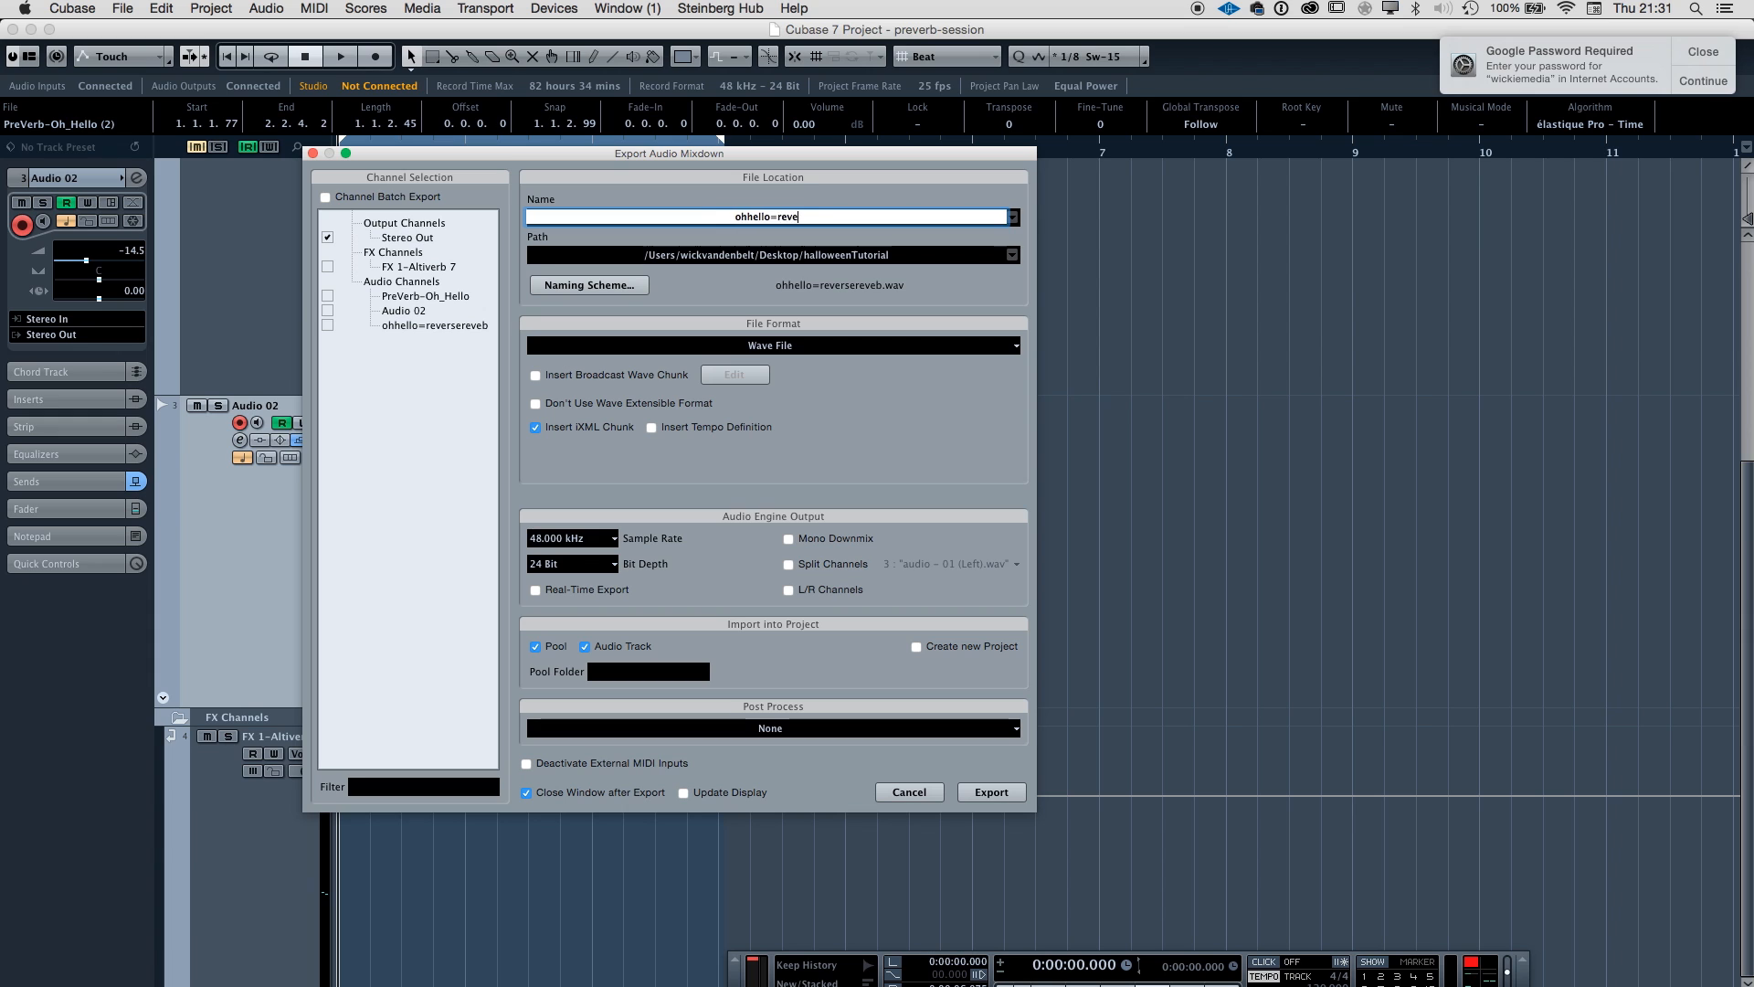
{"action": "type", "text": "delayed"}
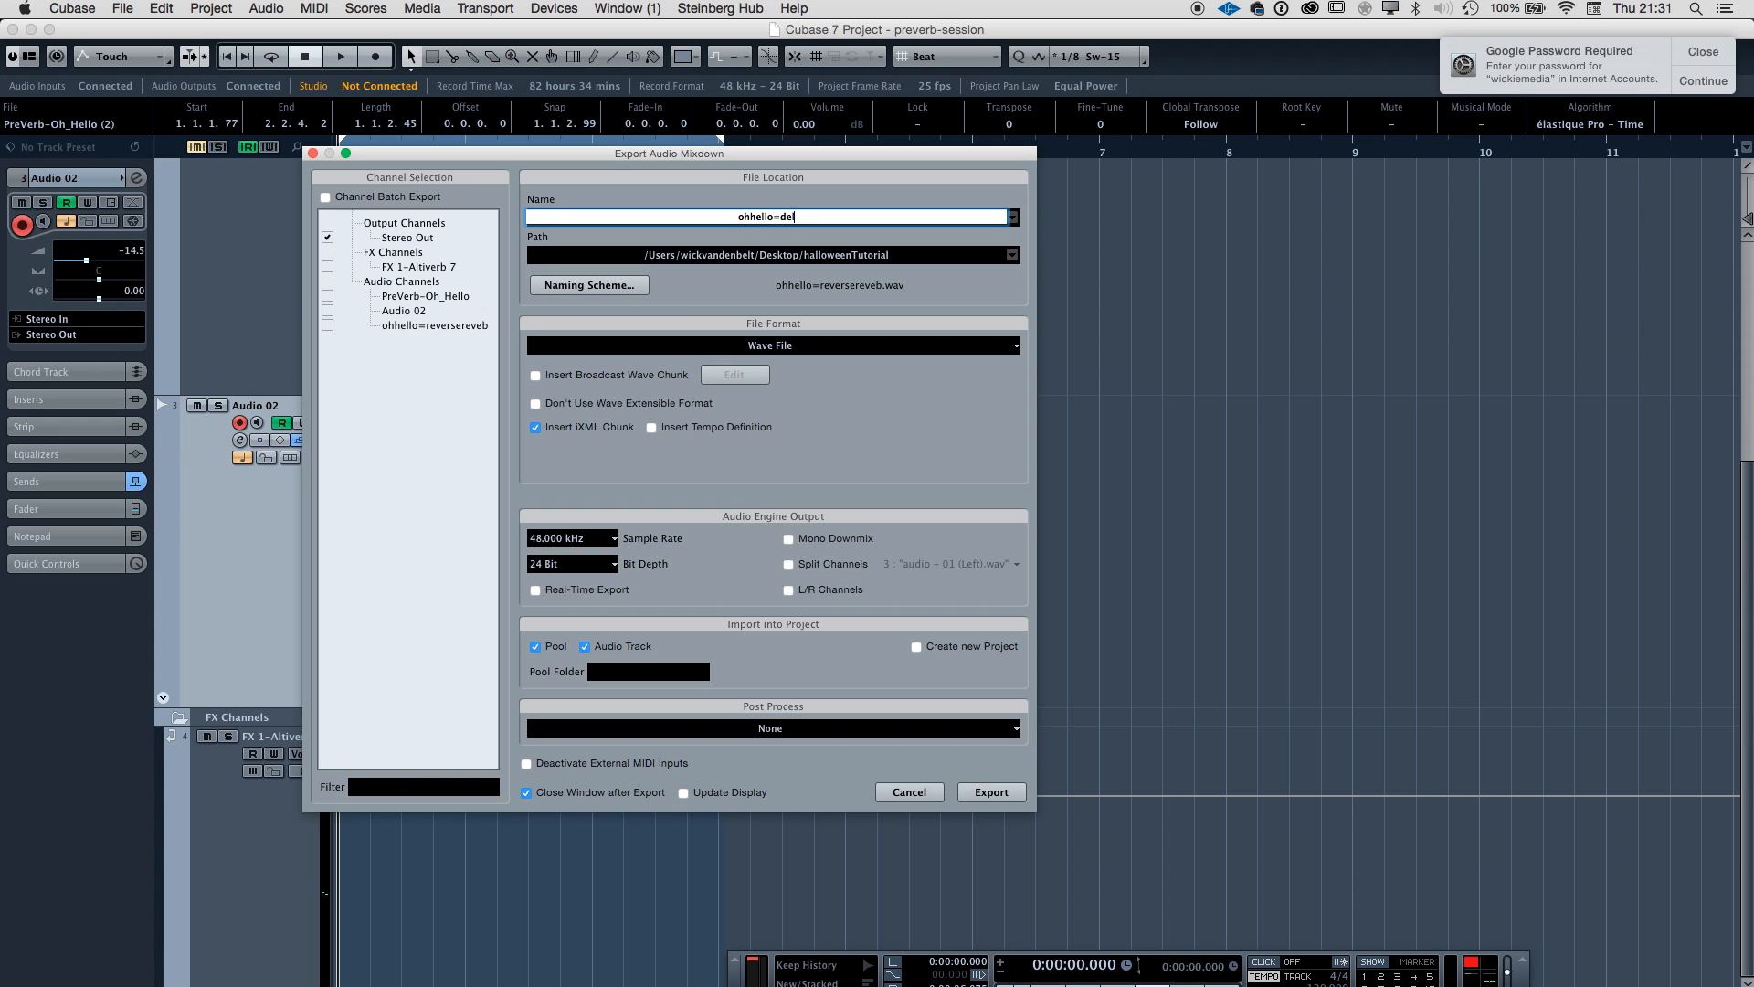
{"action": "key", "text": "Return"}
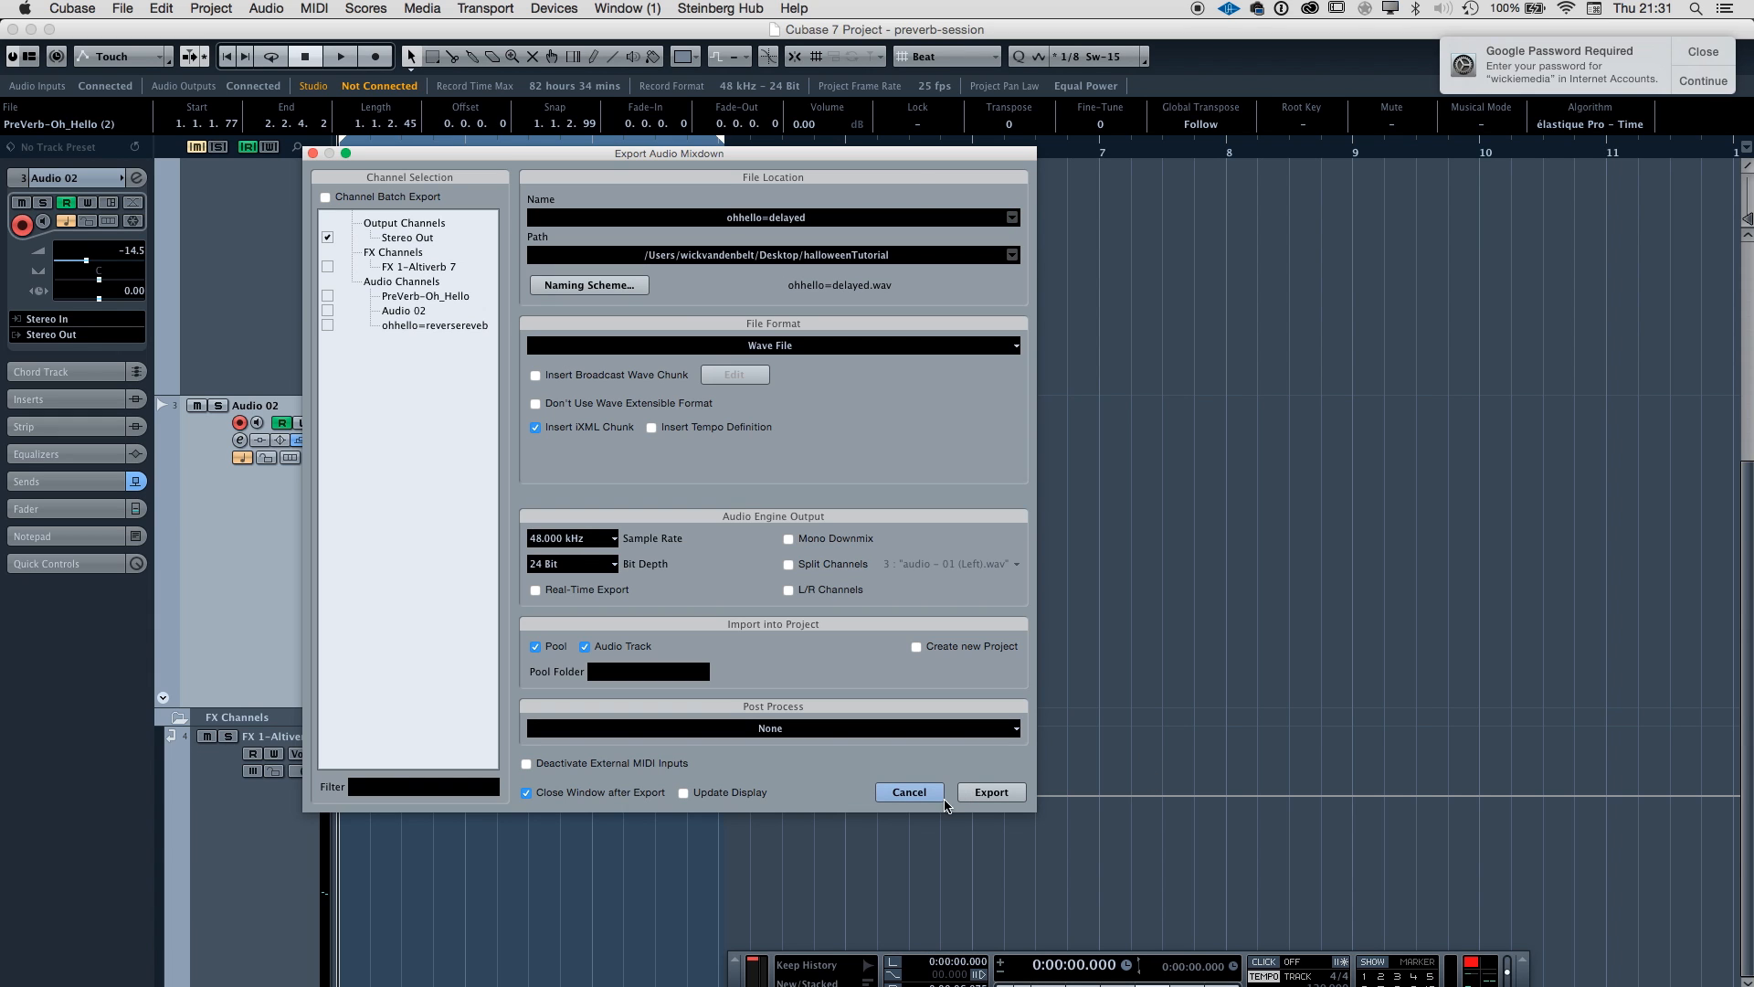
{"action": "left_click", "coordinate": [992, 792]}
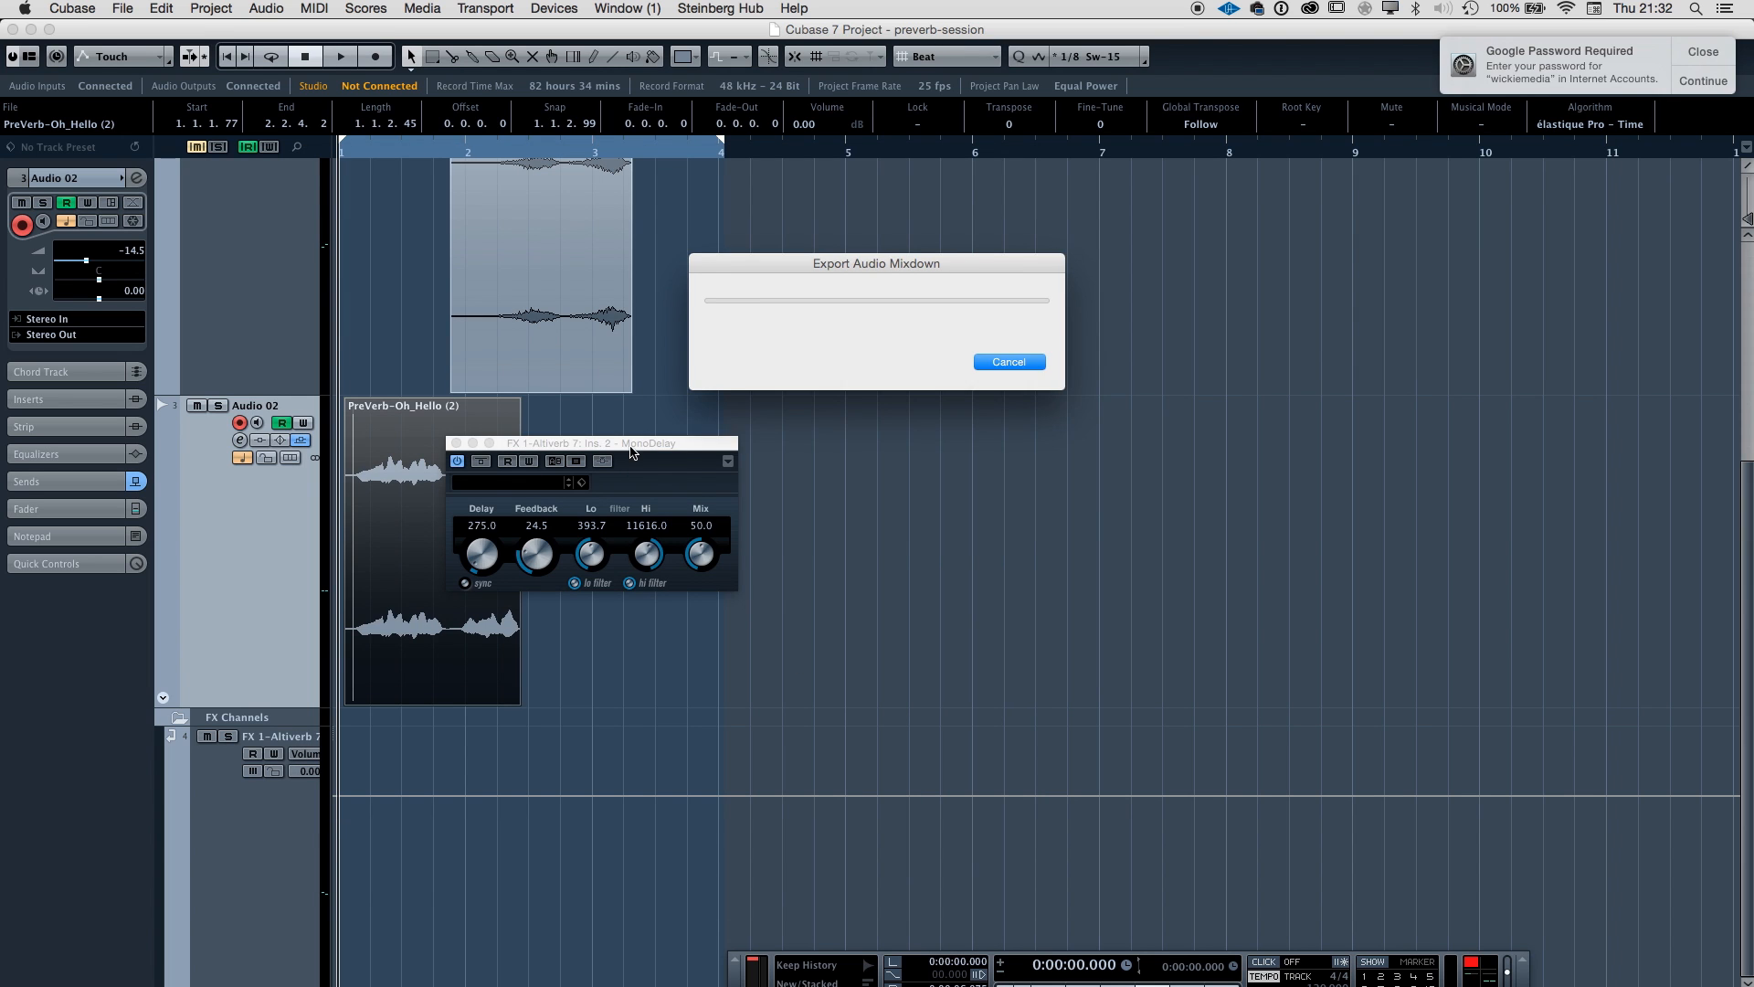
Solo the ohhello=delayed track and reverse its audio event.
{"action": "left_click", "coordinate": [1037, 474]}
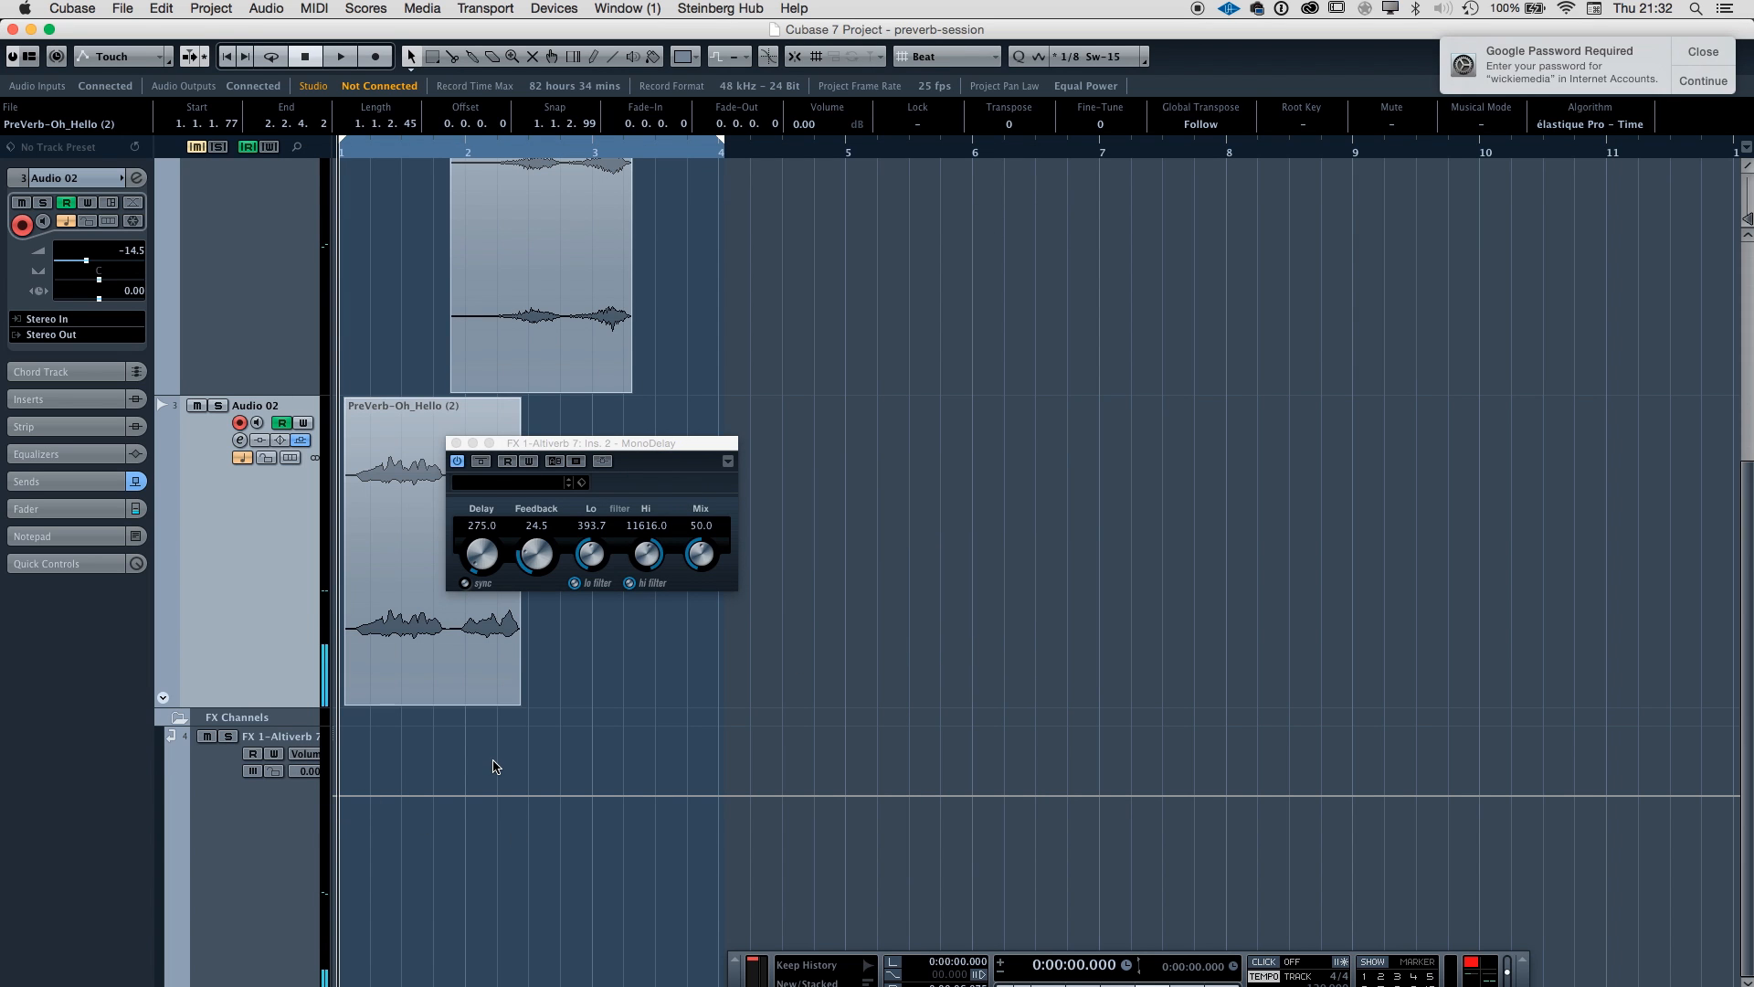
{"action": "left_click", "coordinate": [218, 740]}
{"action": "left_click", "coordinate": [423, 793]}
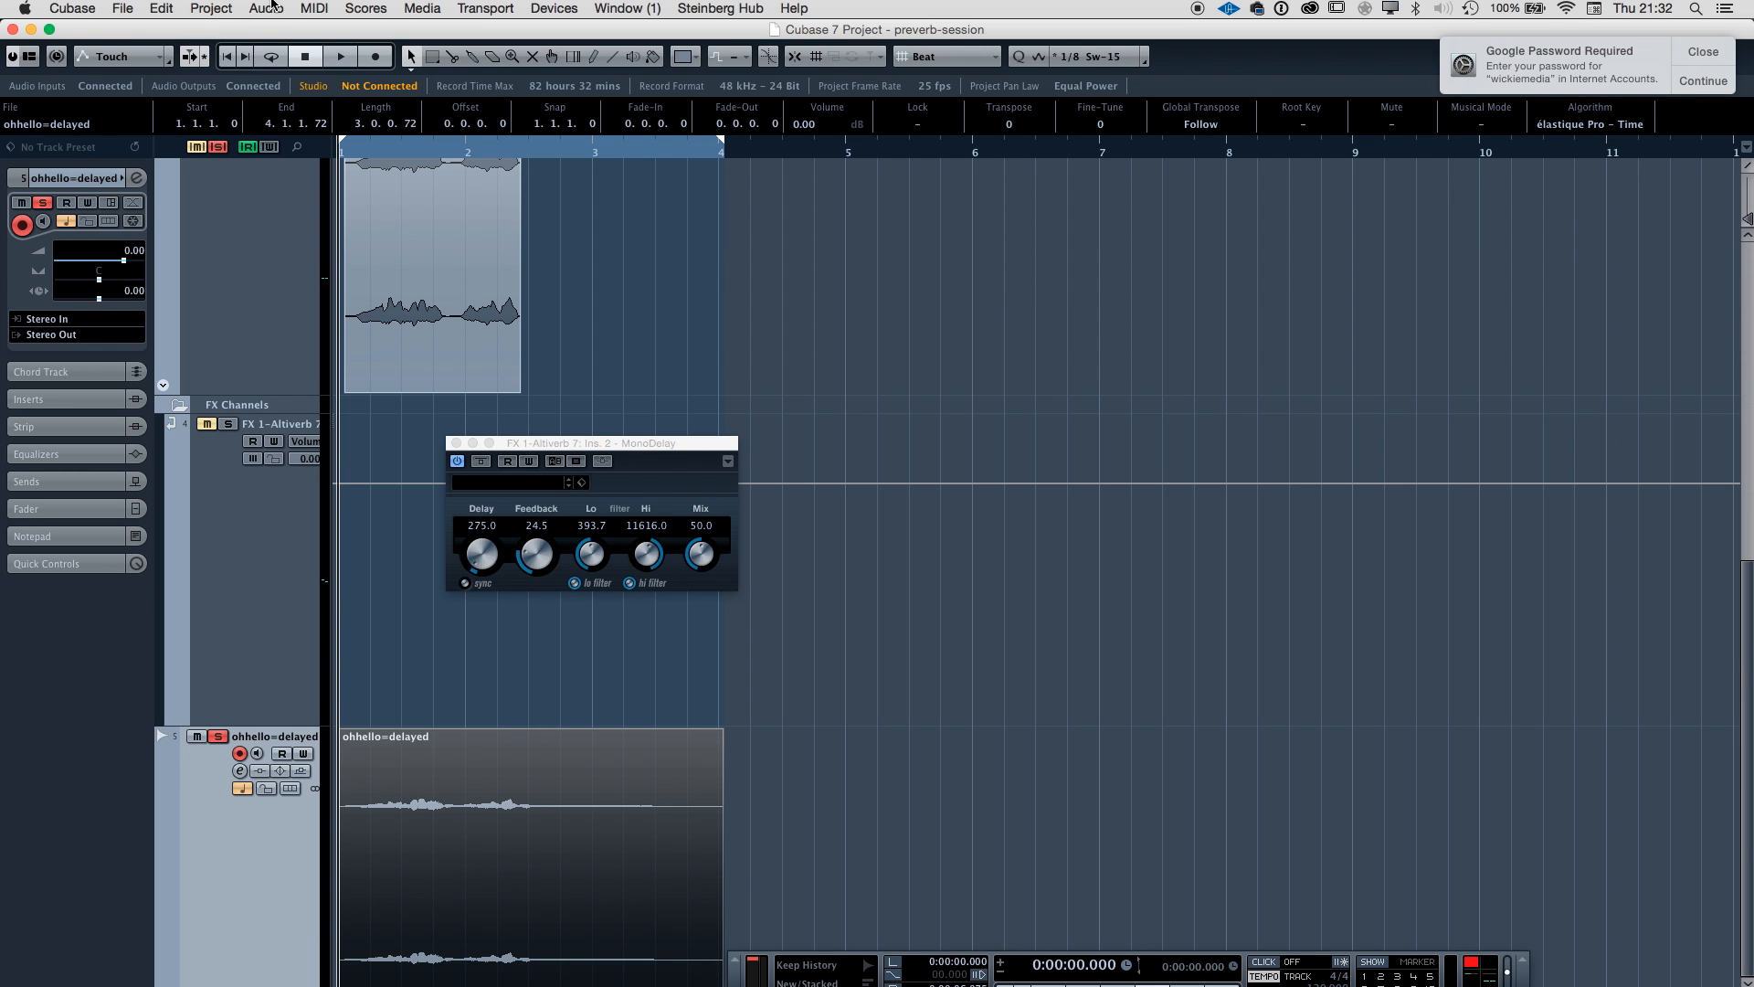
{"action": "left_click", "coordinate": [267, 9]}
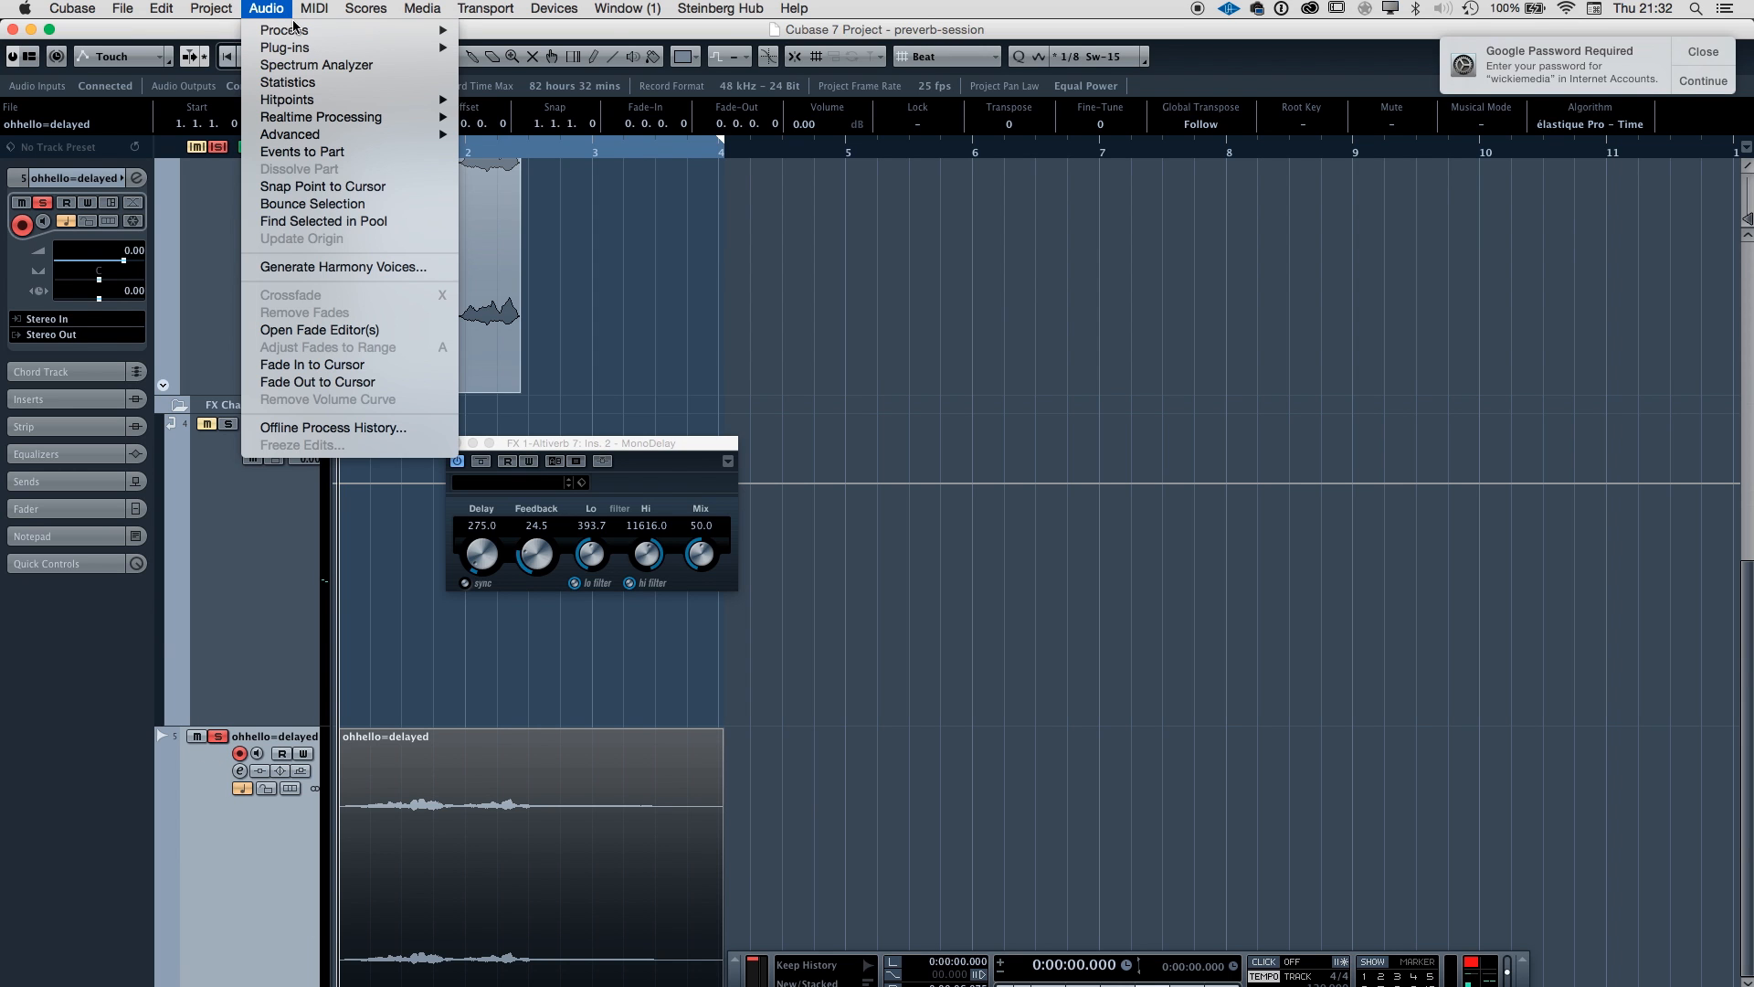
{"action": "mouse_move", "coordinate": [302, 32]}
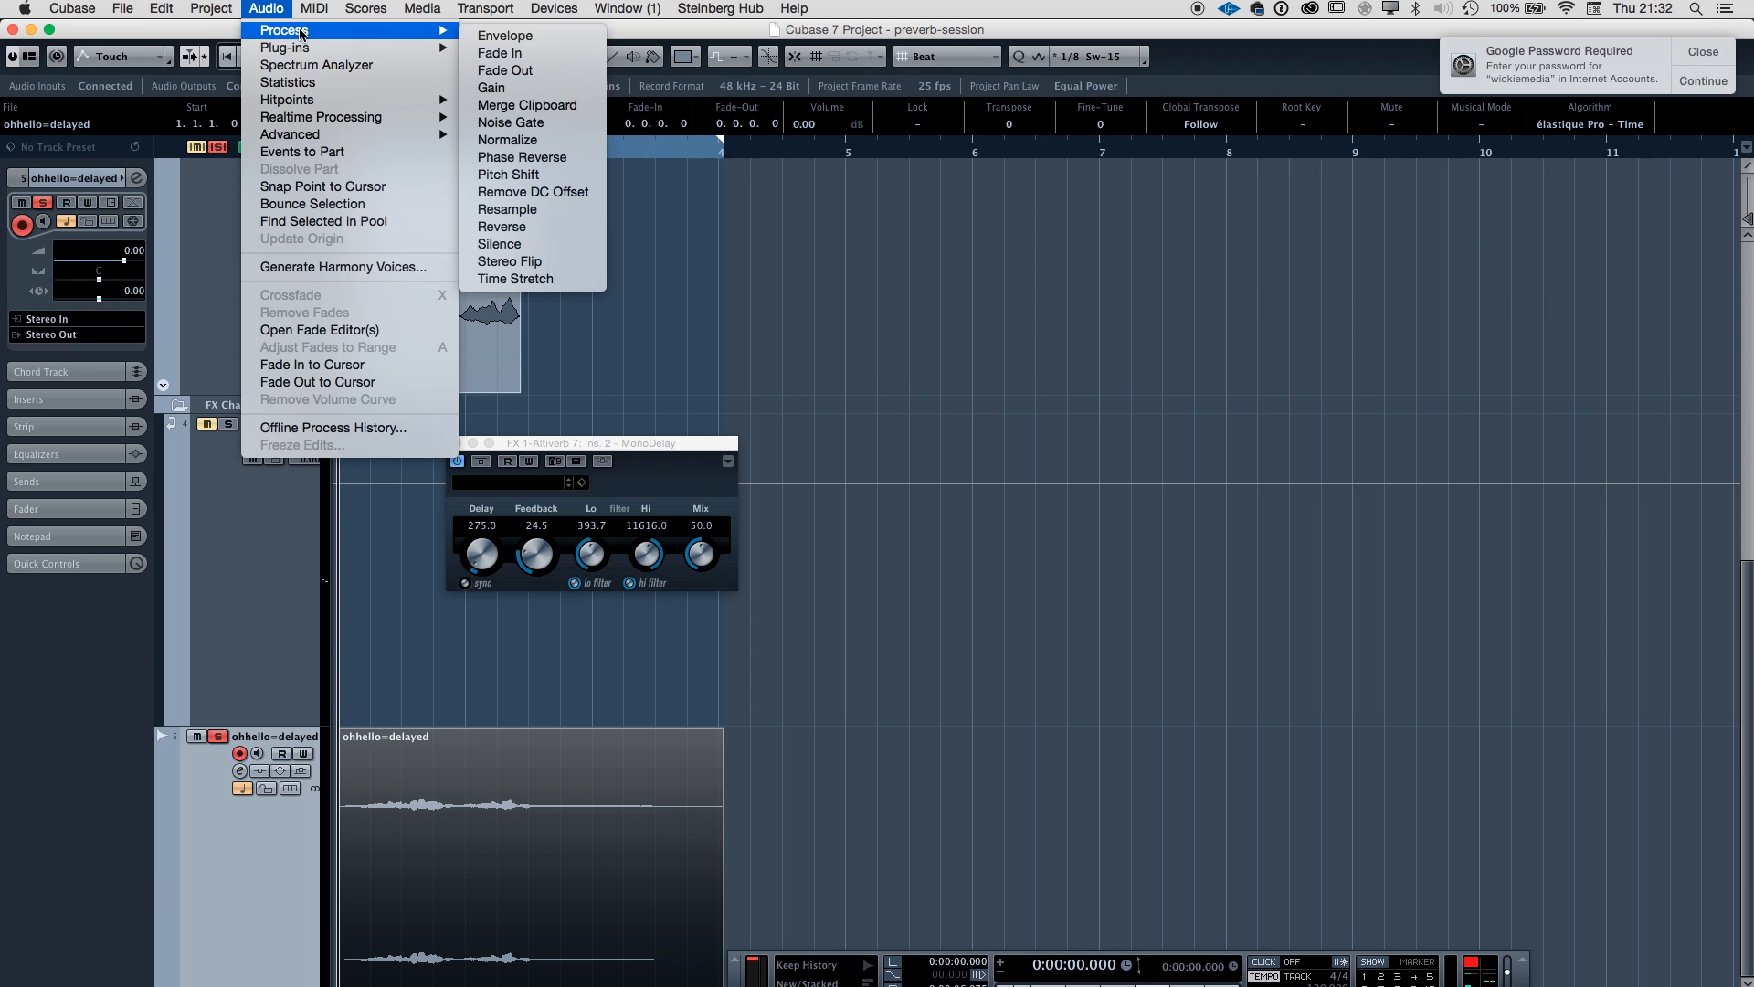
{"action": "left_click", "coordinate": [530, 226]}
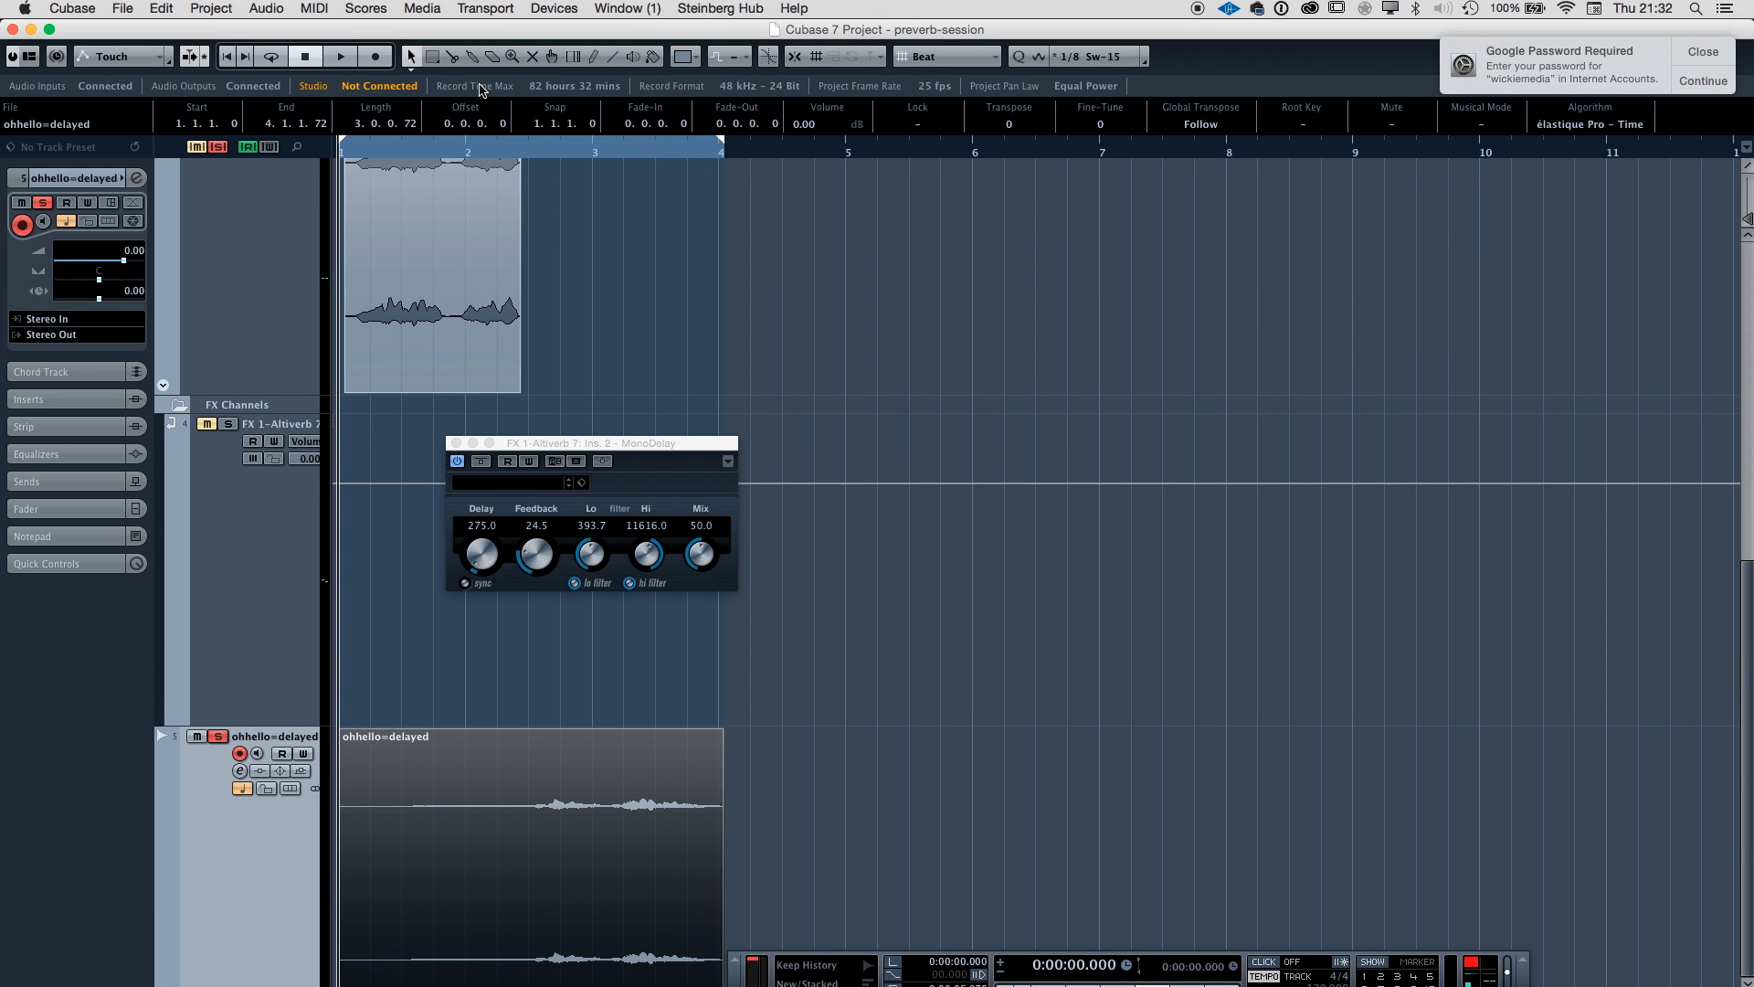
Play back the reversed delayed event, reposition the cursor before bar 2, and close the MonoDelay window.
{"action": "key", "text": "space"}
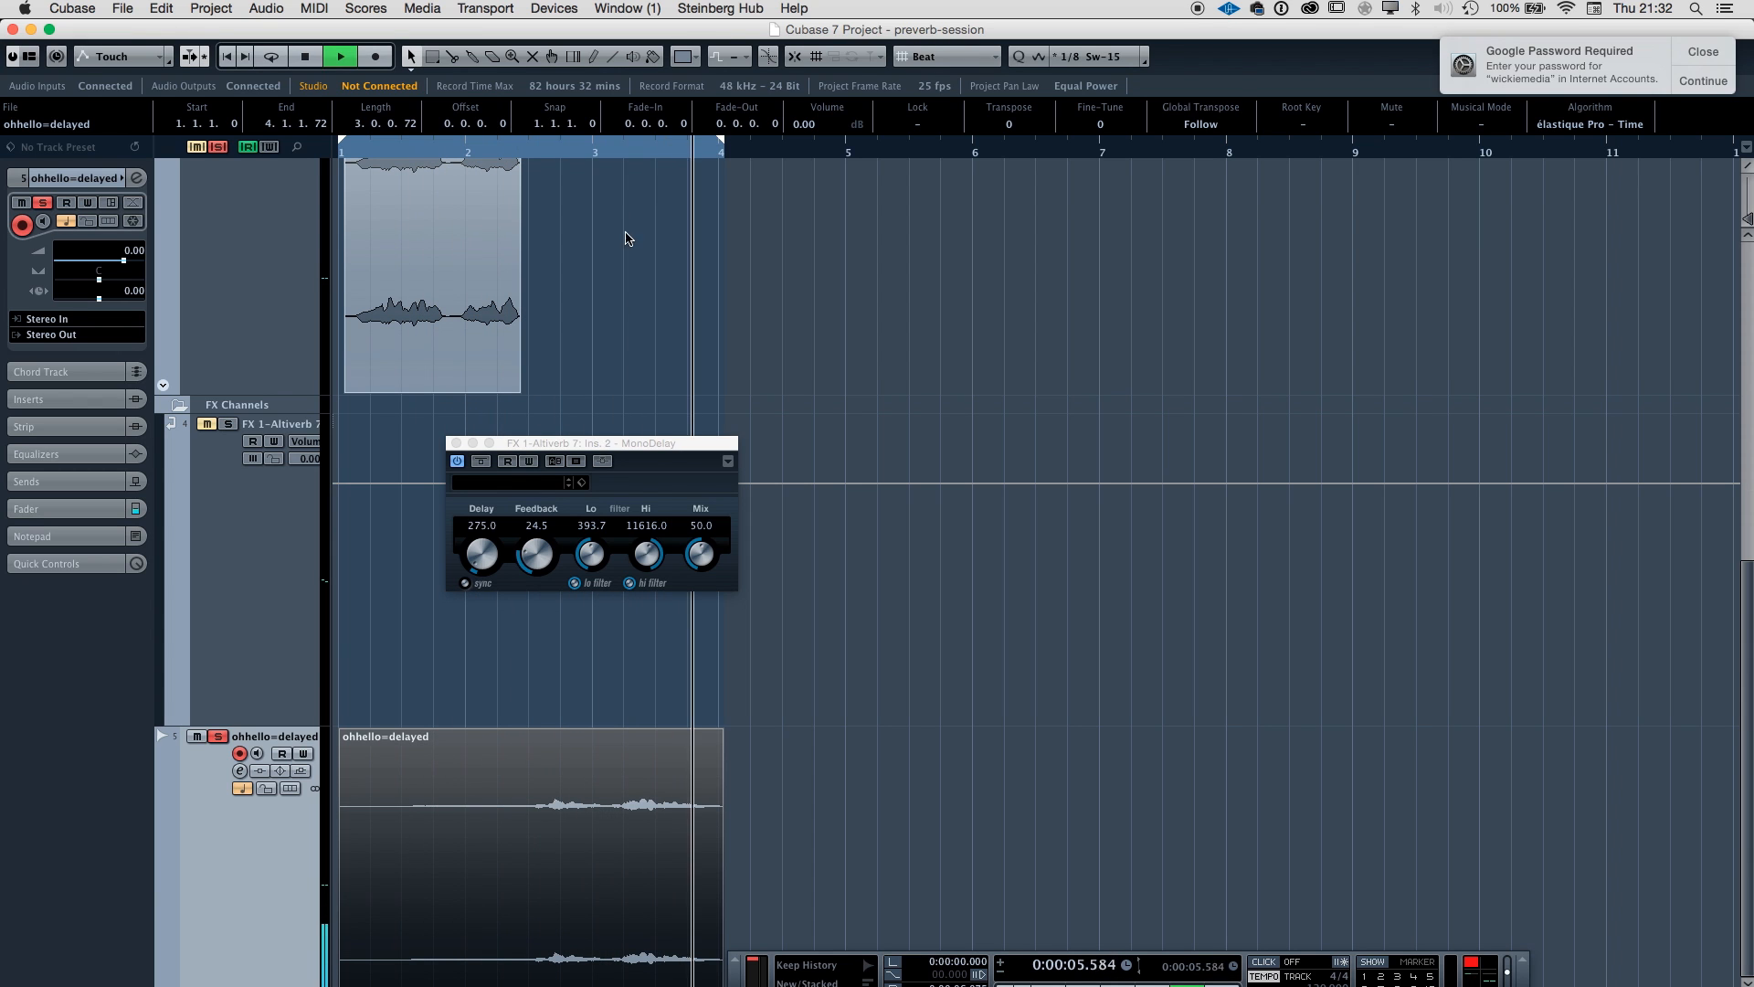
{"action": "key", "text": "space"}
{"action": "left_click_drag", "start_coordinate": [505, 151], "coordinate": [447, 150]}
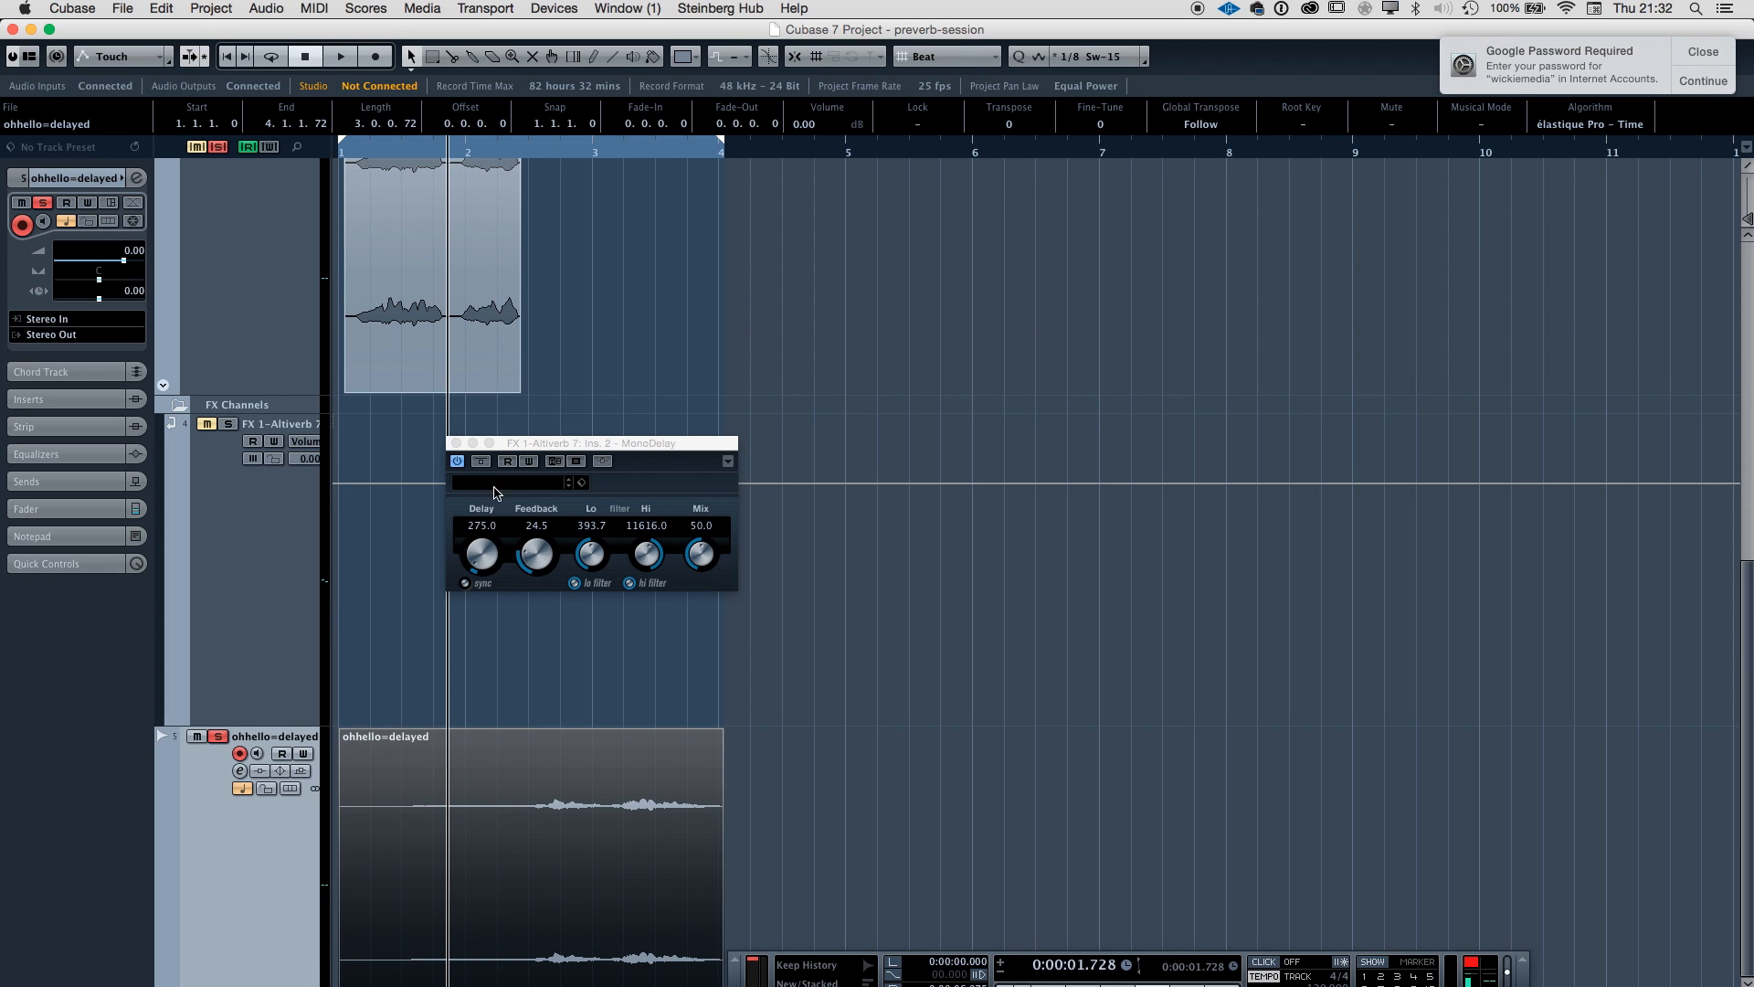
{"action": "left_click", "coordinate": [456, 444]}
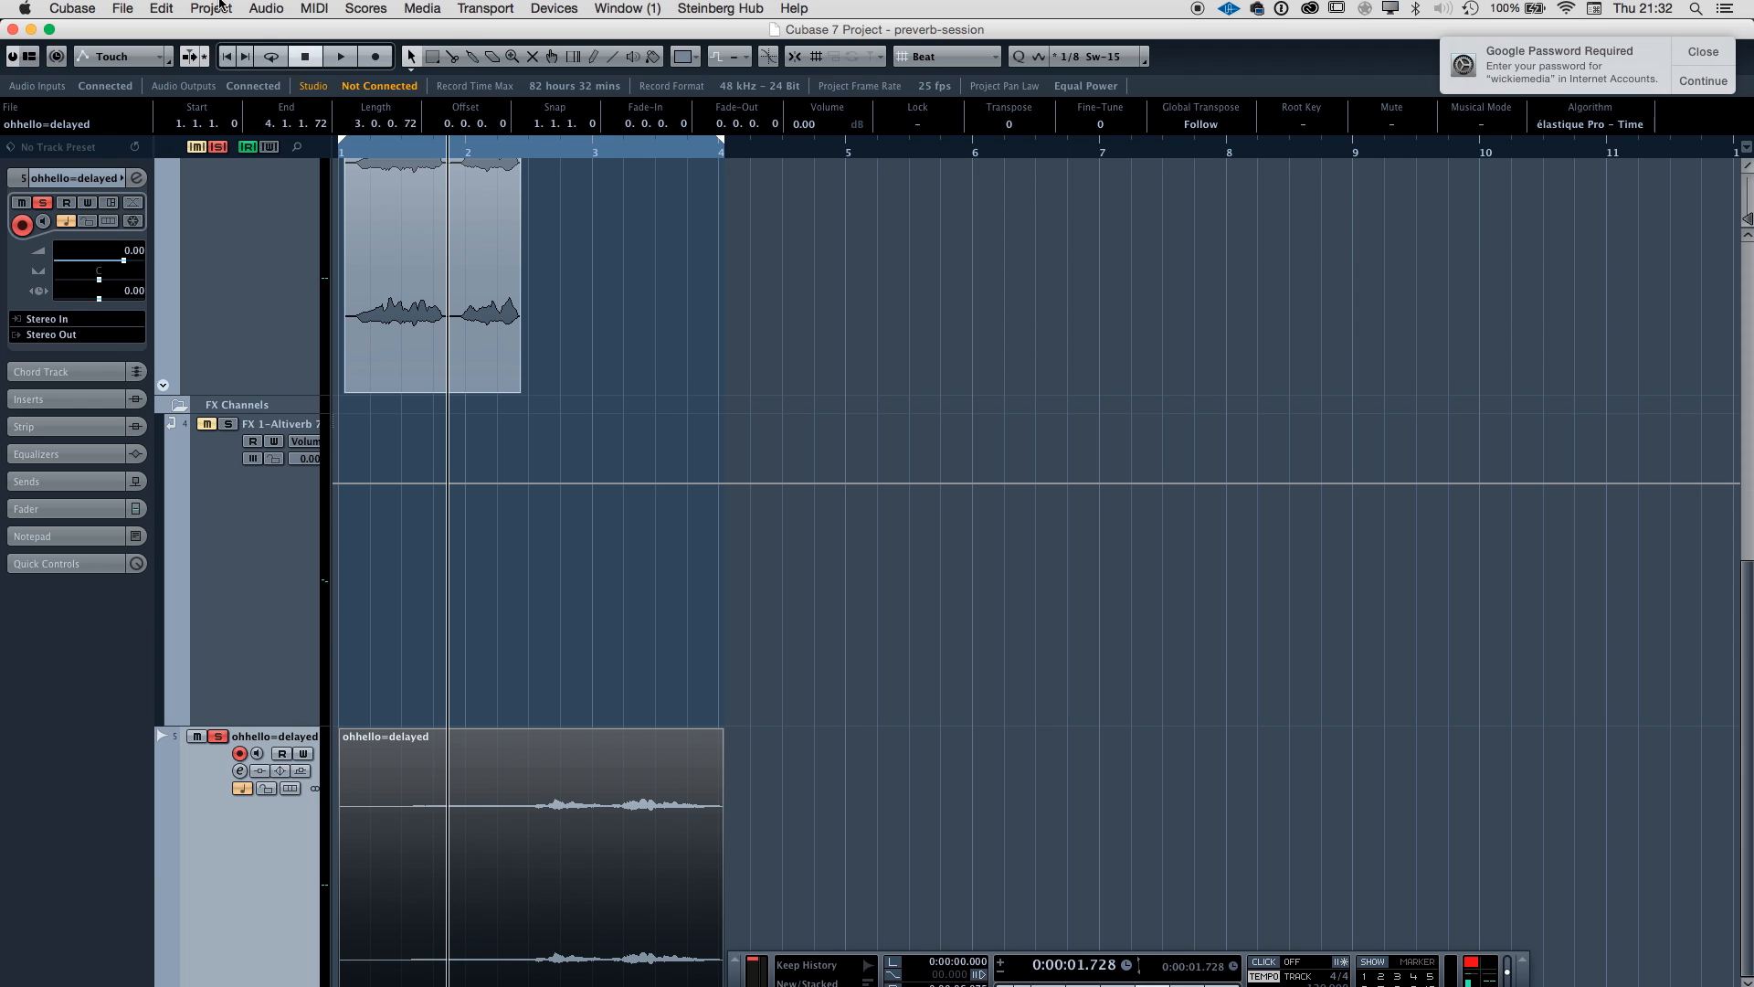
Pitch shift the ohhello=delayed event by -3 semitones with MPEX - Solo Fast and time correction, and listen to it.
{"action": "left_click", "coordinate": [265, 8]}
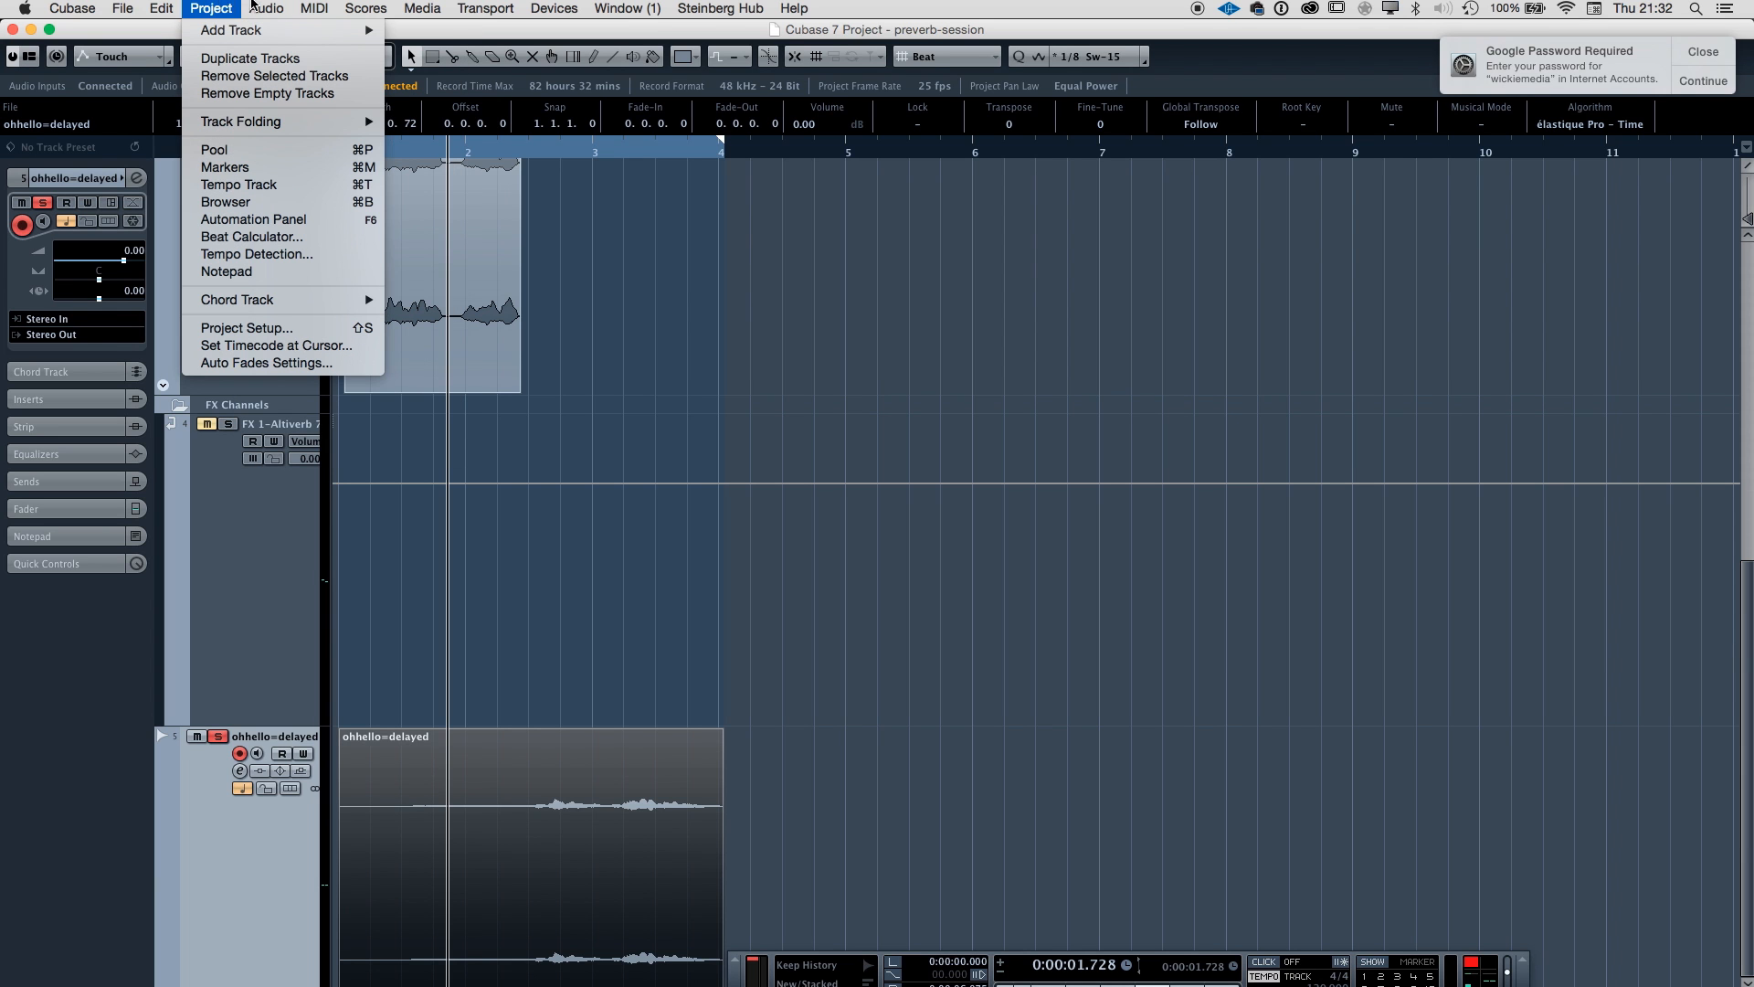
{"action": "mouse_move", "coordinate": [266, 8]}
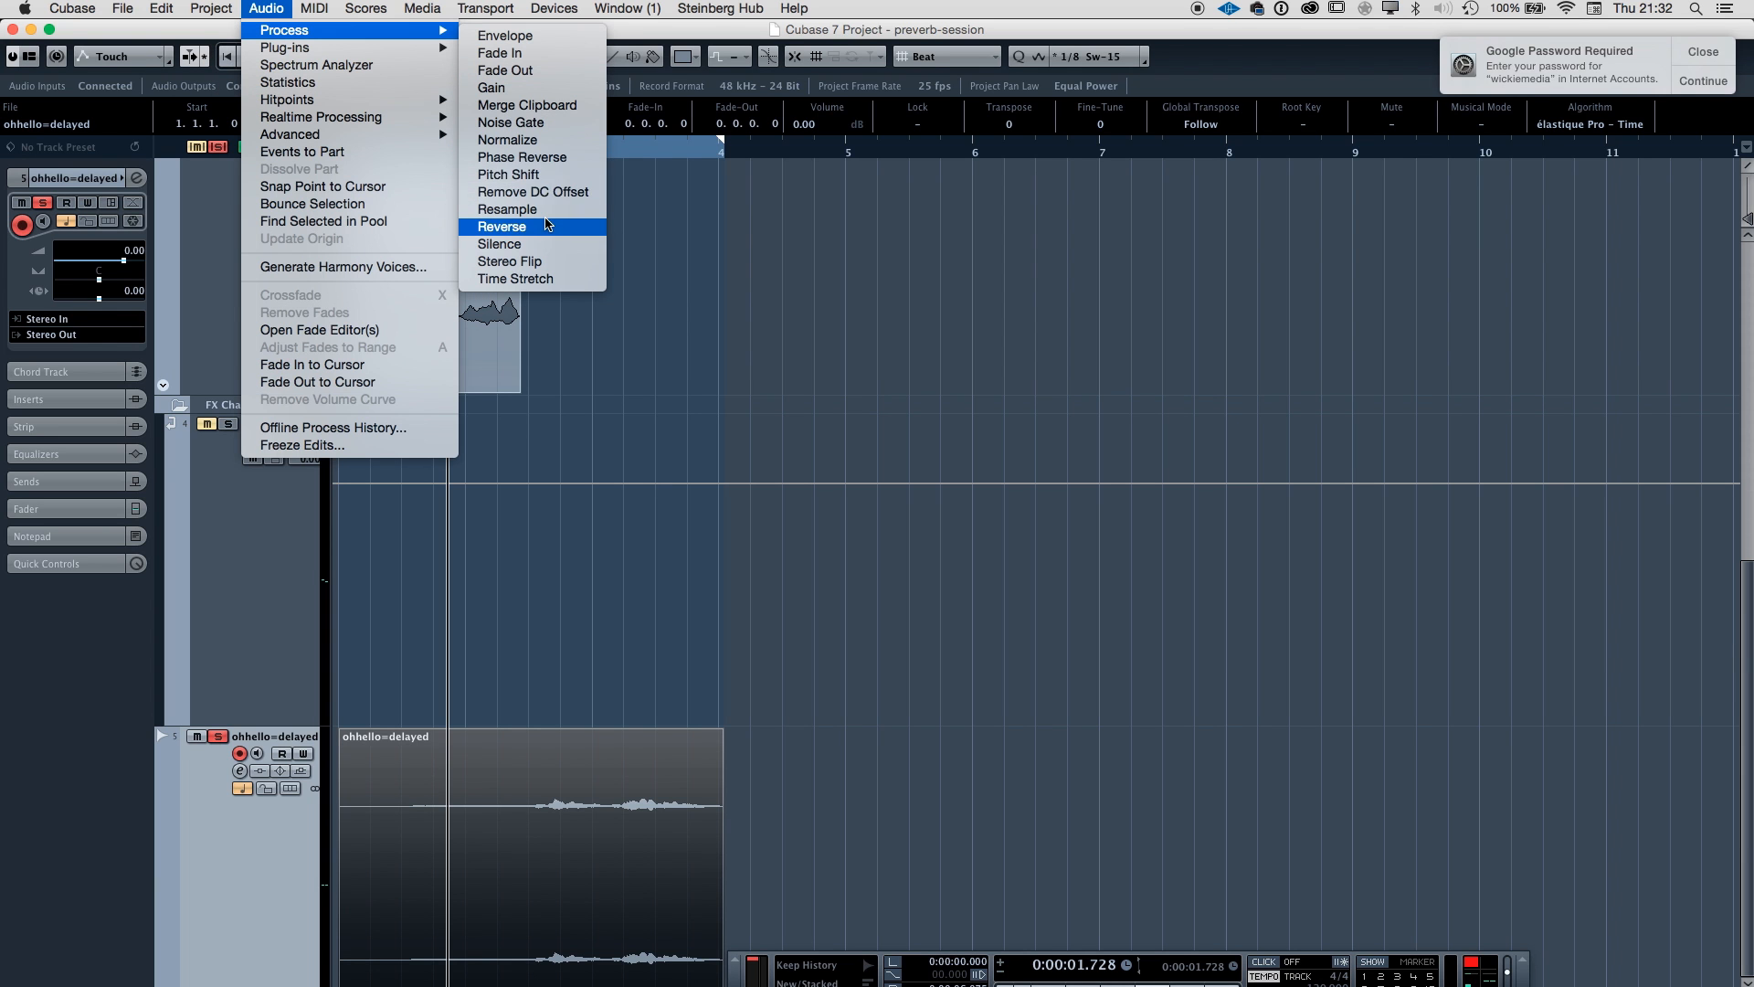
{"action": "left_click", "coordinate": [521, 174]}
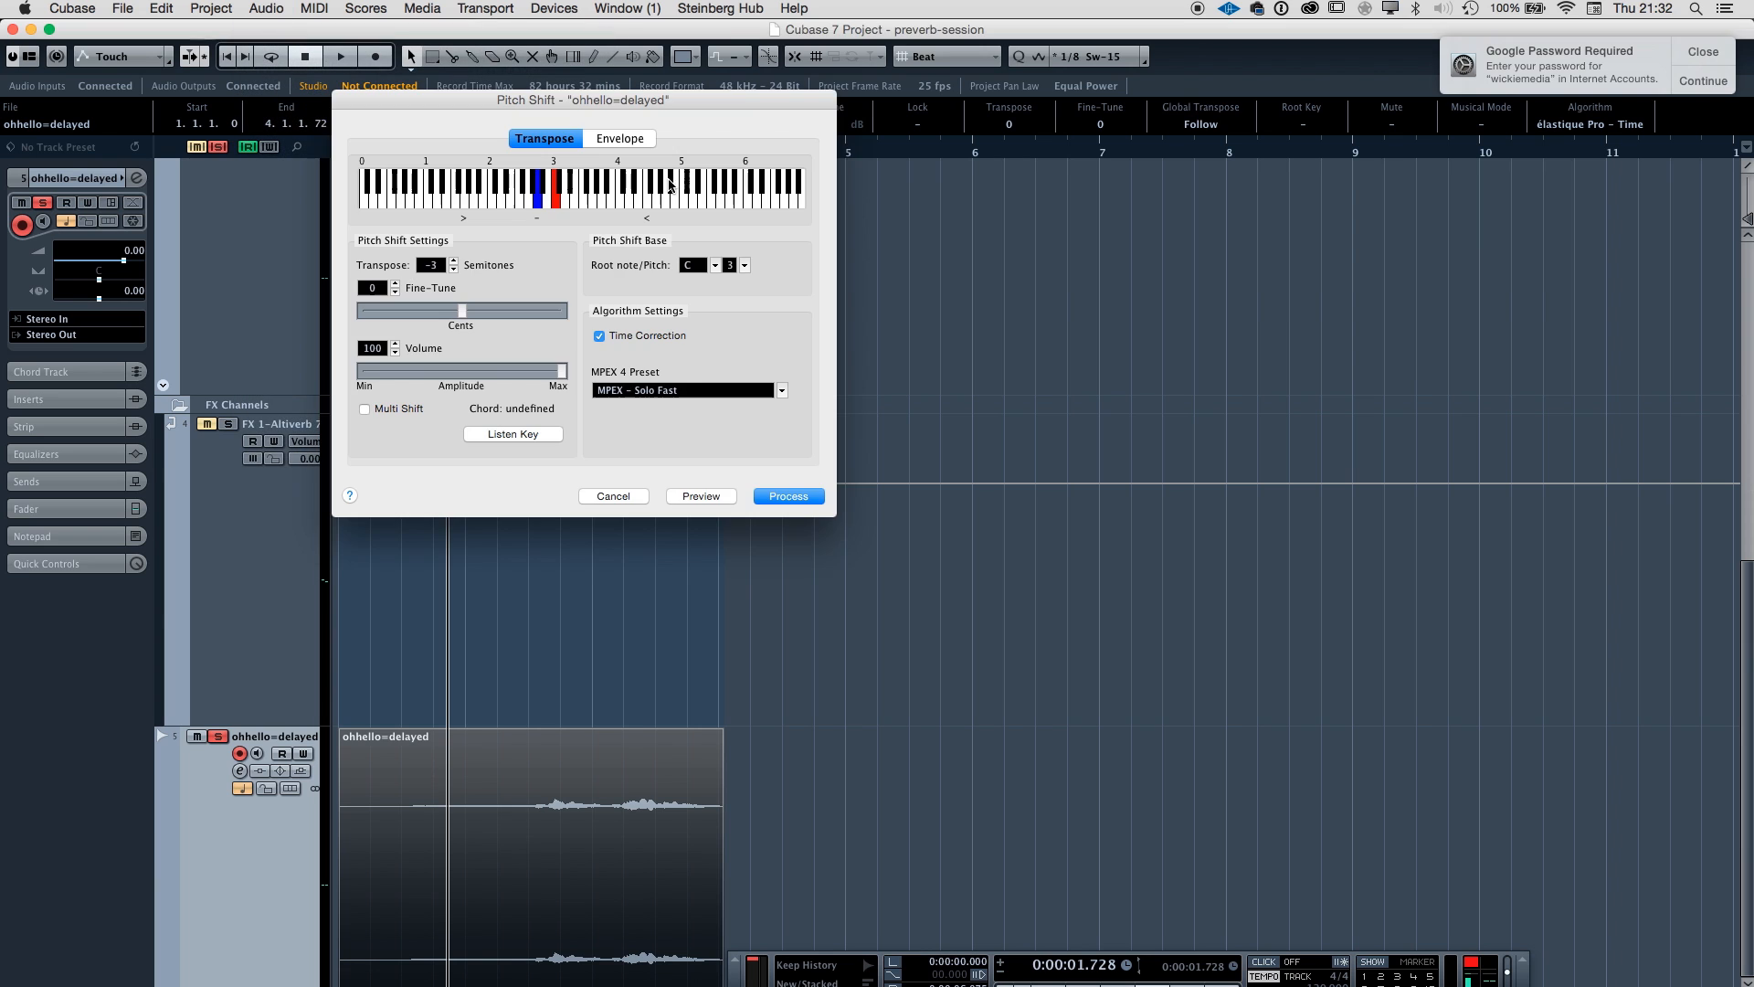
{"action": "left_click", "coordinate": [816, 503]}
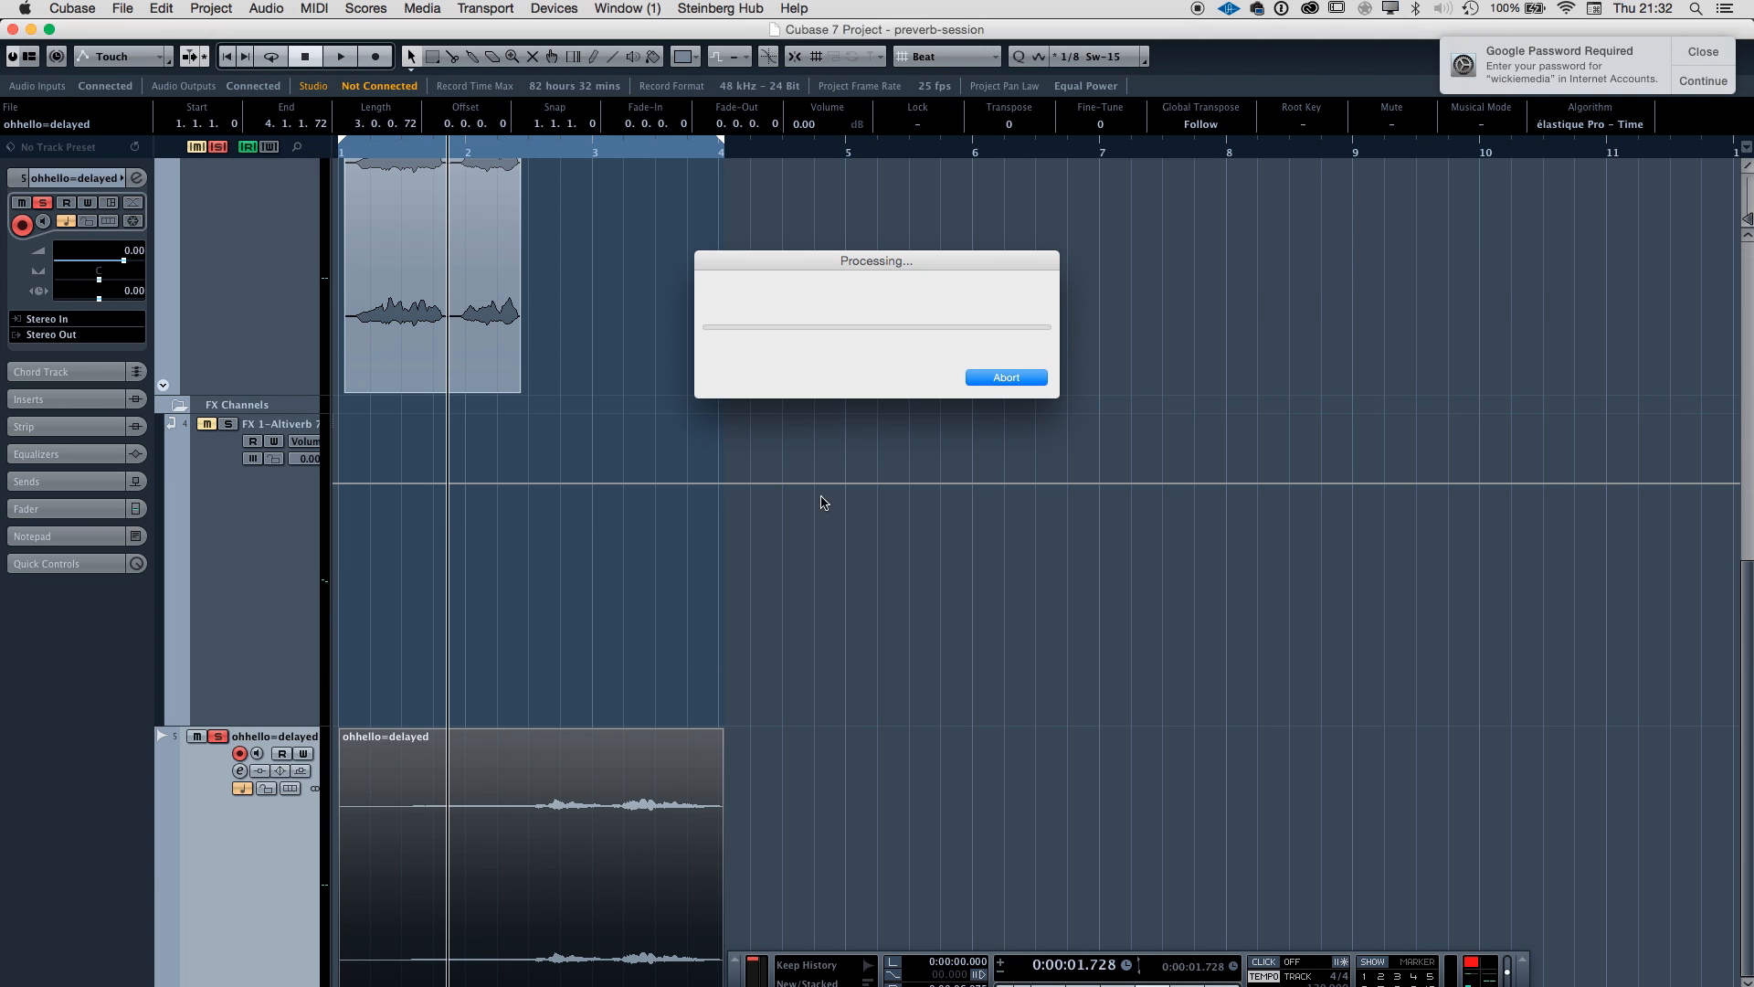
{"action": "key", "text": "space"}
{"action": "key", "text": "g"}
{"action": "key", "text": "g"}
{"action": "key", "text": "g"}
{"action": "key", "text": "g"}
{"action": "key", "text": "g"}
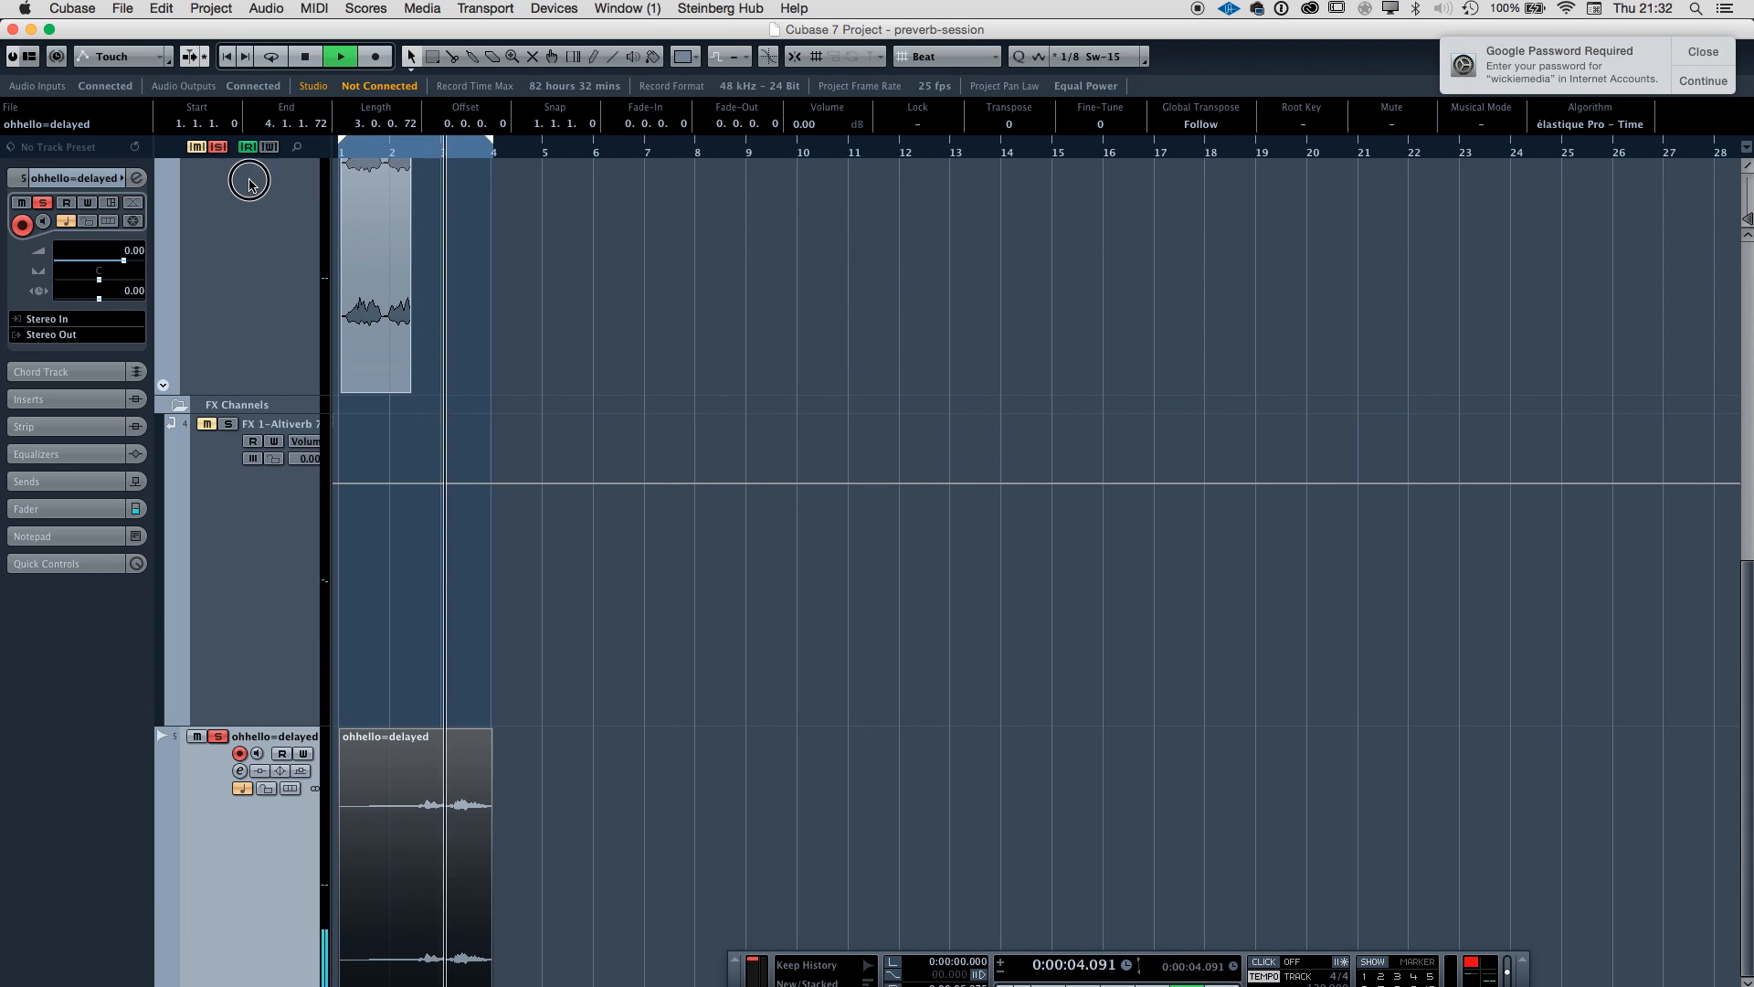
Stop playback and move the ohhello=delayed track directly below the PreVerb-Oh_Hello track.
{"action": "scroll", "coordinate": [265, 502], "scroll_direction": "up", "scroll_amount": 3}
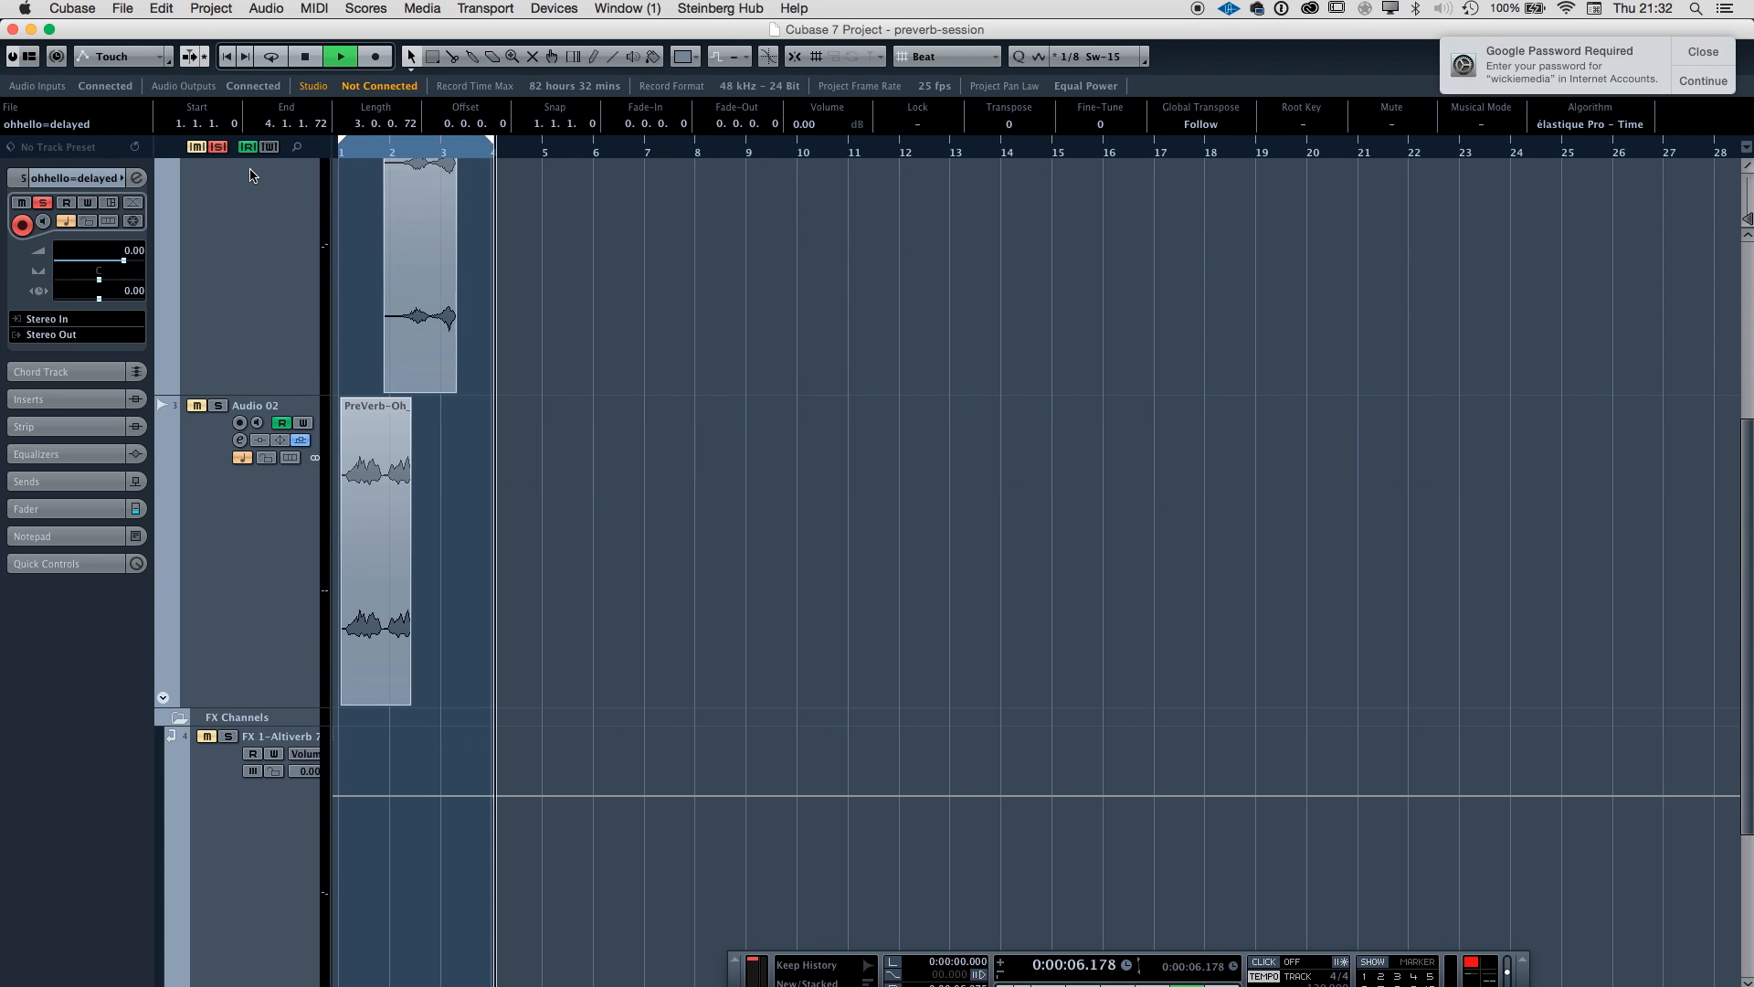
{"action": "key", "text": "space"}
{"action": "left_click_drag", "start_coordinate": [263, 192], "coordinate": [263, 273]}
{"action": "scroll", "coordinate": [262, 273], "scroll_direction": "up", "scroll_amount": 3}
Solo the PreVerb-Oh_Hello track as well and play it together with the delayed reverb.
{"action": "key", "text": "h"}
{"action": "key", "text": "h"}
{"action": "key", "text": "h"}
{"action": "key", "text": "h"}
{"action": "key", "text": "h"}
{"action": "key", "text": "h"}
{"action": "key", "text": "h"}
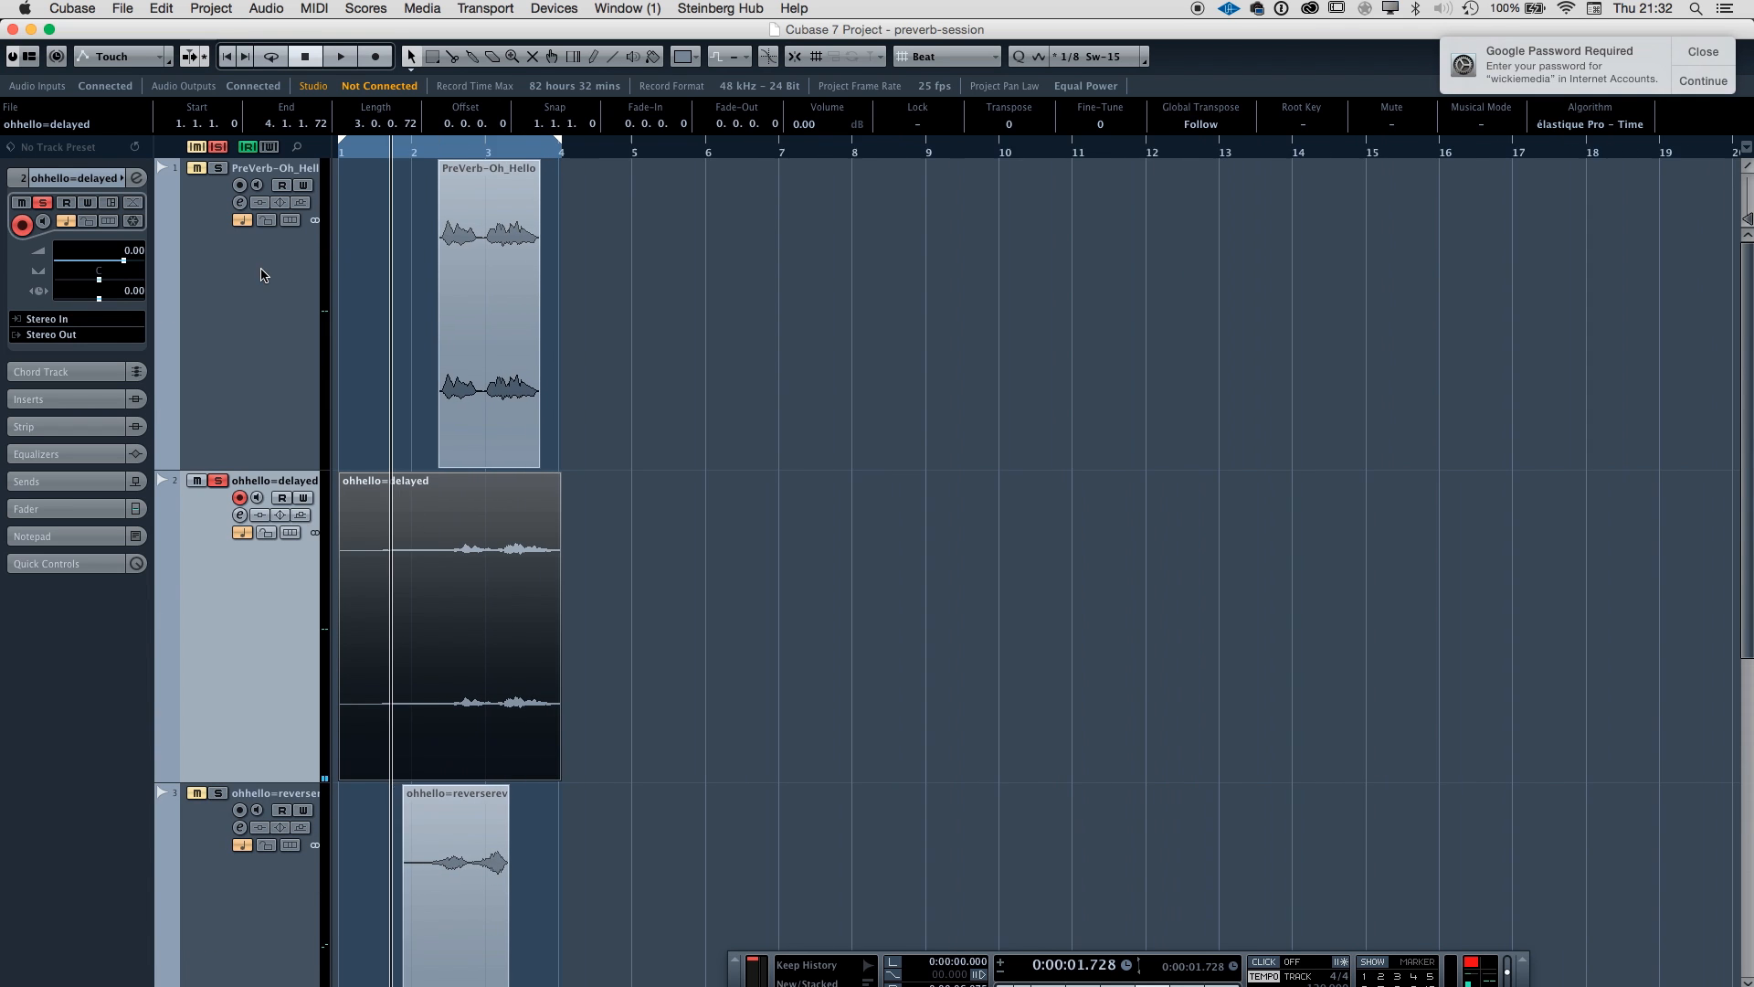
{"action": "key", "text": "h"}
{"action": "key", "text": "h"}
{"action": "key", "text": "h"}
{"action": "key", "text": "h"}
{"action": "key", "text": "h"}
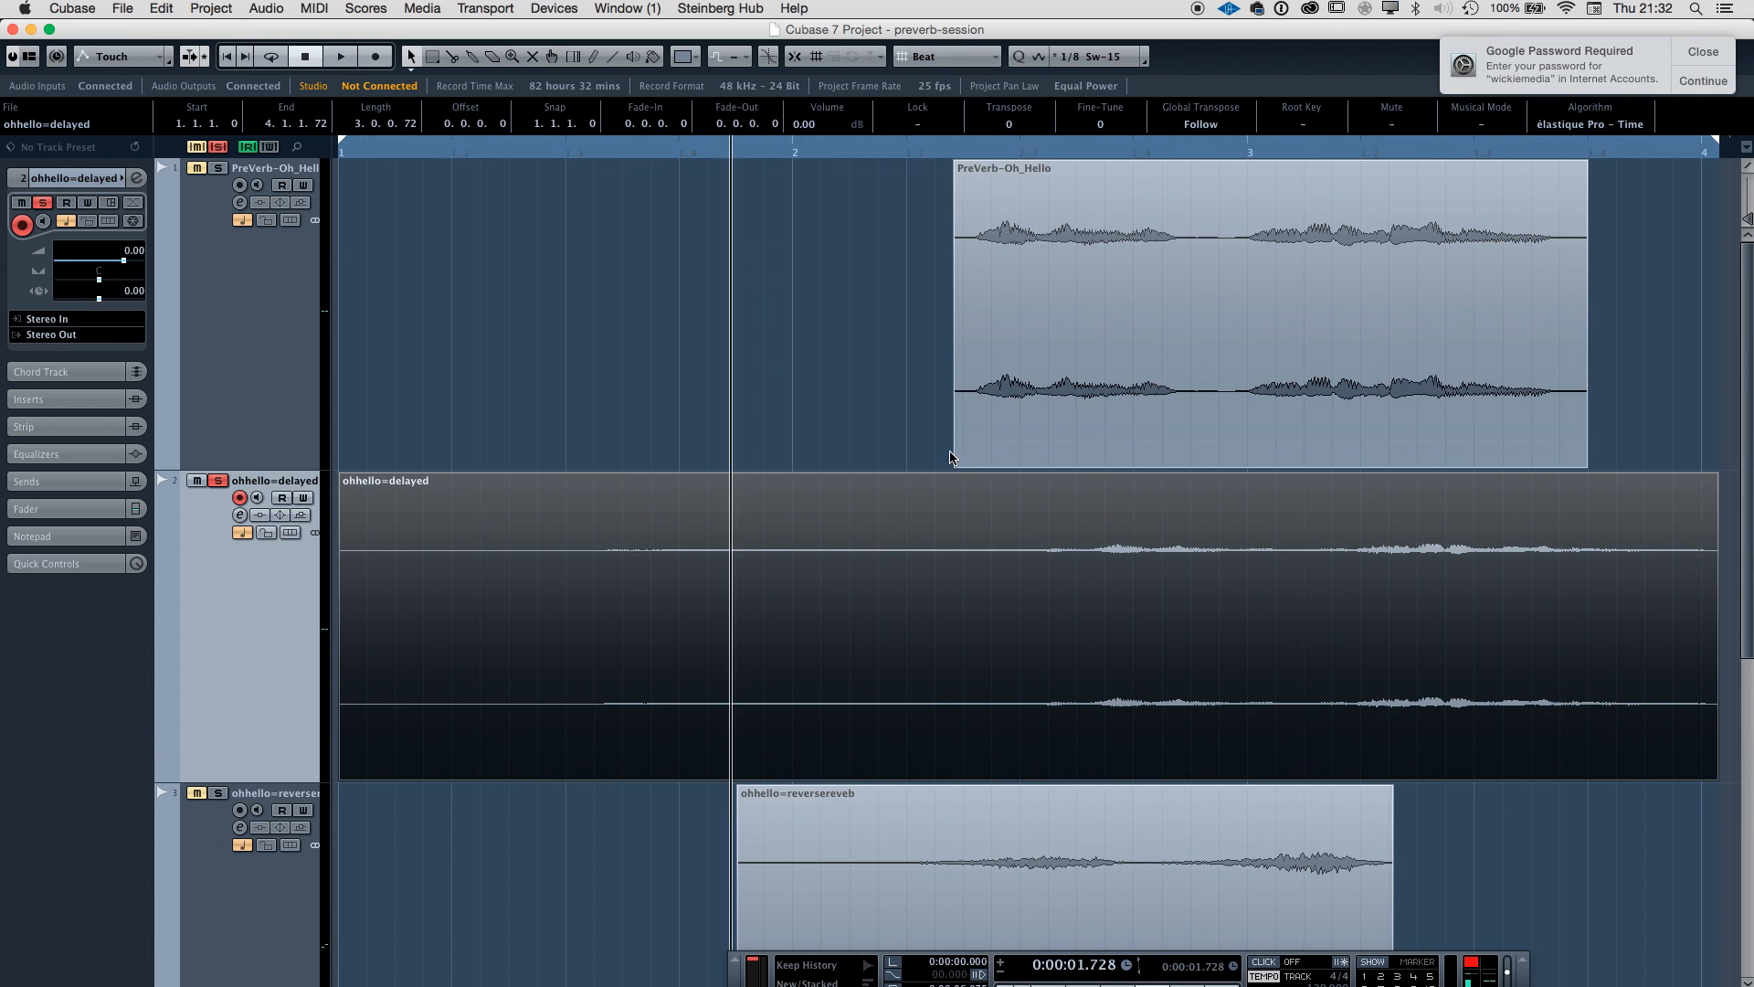
{"action": "left_click", "coordinate": [1071, 146]}
{"action": "left_click", "coordinate": [218, 167]}
{"action": "key", "text": "space"}
{"action": "key", "text": "g"}
{"action": "key", "text": "g"}
{"action": "key", "text": "g"}
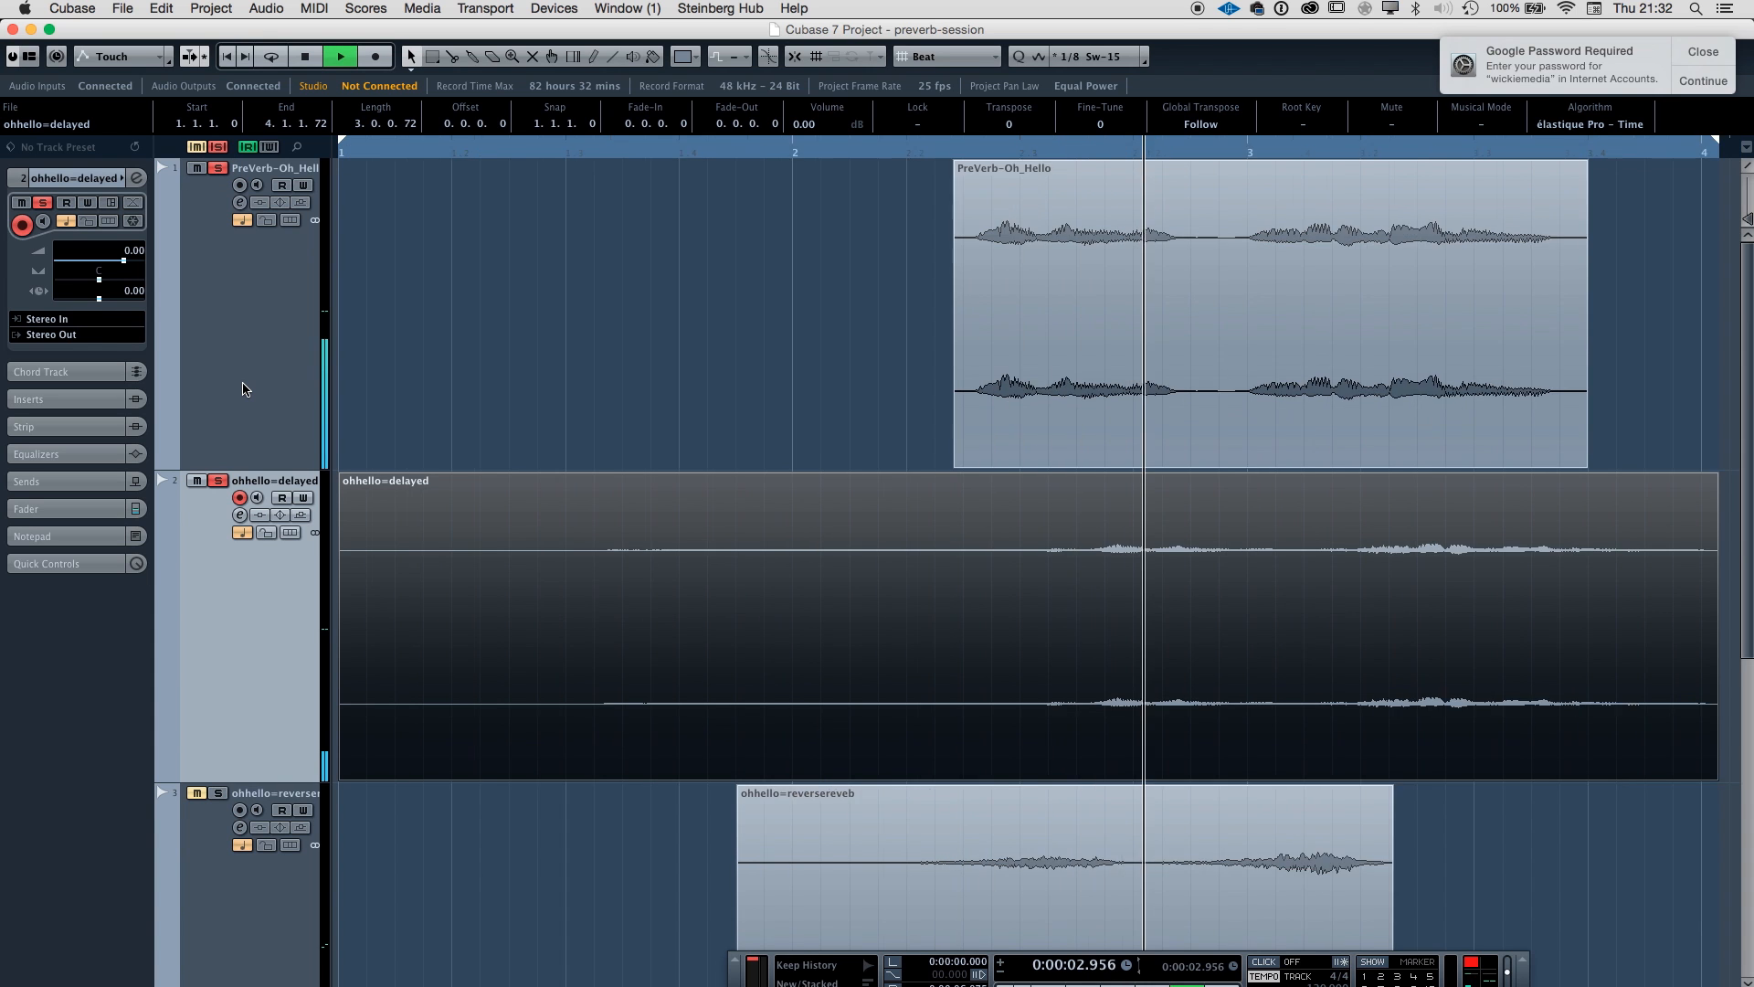
{"action": "key", "text": "h"}
{"action": "key", "text": "h"}
{"action": "key", "text": "h"}
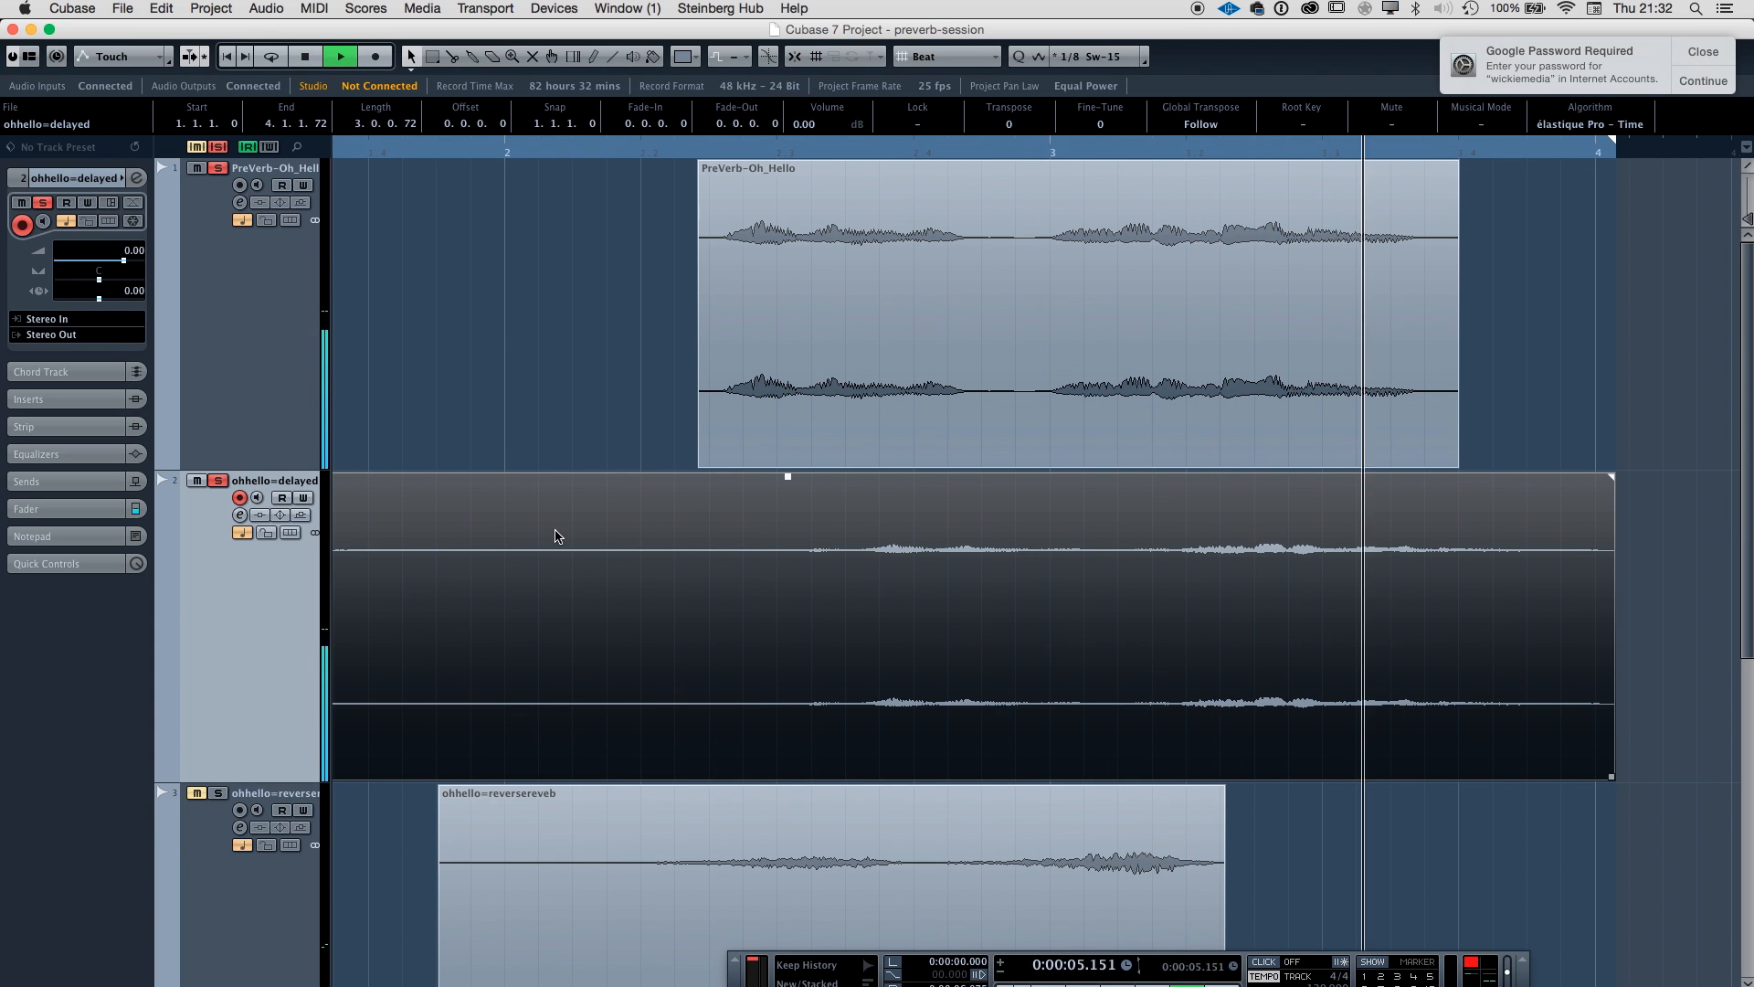
{"action": "key", "text": "space"}
Split off and delete the opening of the ohhello=delayed event, and move the rest earlier to start at about 2.1.3.33.
{"action": "left_click", "coordinate": [677, 529], "text": "alt"}
{"action": "left_click", "coordinate": [621, 544]}
{"action": "key", "text": "Delete"}
{"action": "left_click_drag", "start_coordinate": [931, 541], "coordinate": [839, 543]}
{"action": "key", "text": "space"}
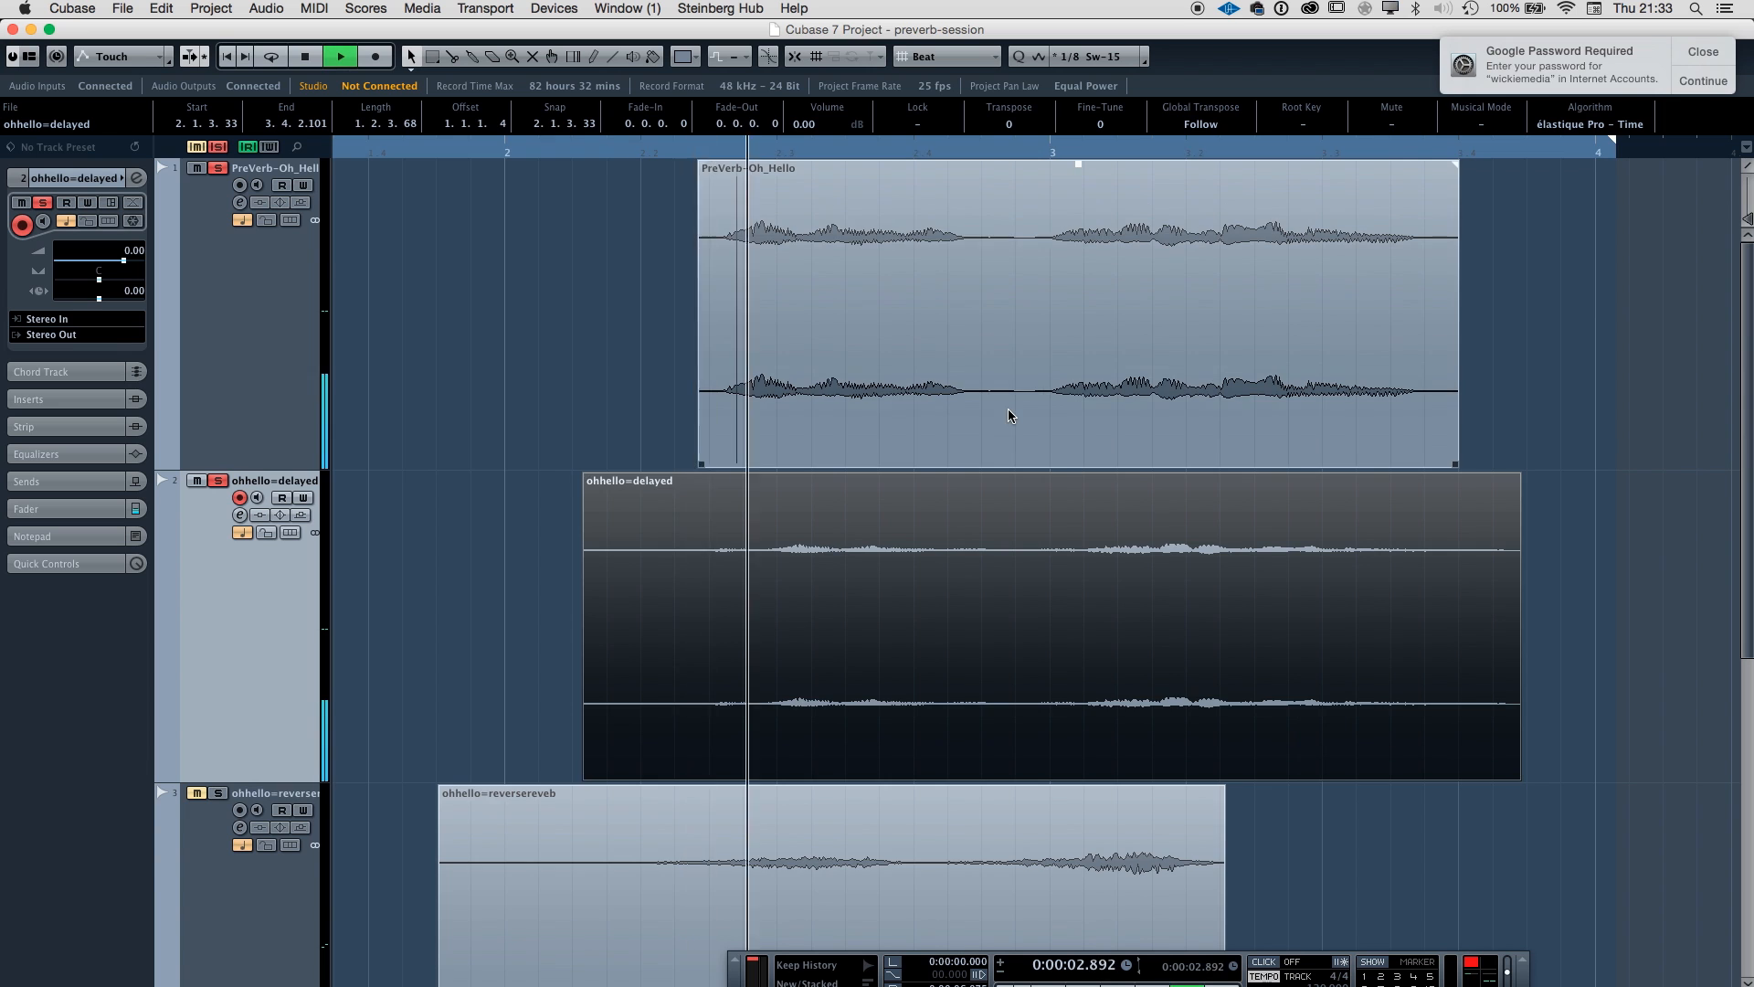
Shift the ohhello=delayed event earlier to about 2.1.2.19 so it lines up with the vocal, and check it in playback.
{"action": "key", "text": "h"}
{"action": "key", "text": "h"}
{"action": "key", "text": "h"}
{"action": "key", "text": "space"}
{"action": "left_click_drag", "start_coordinate": [992, 521], "coordinate": [894, 513]}
{"action": "key", "text": "space"}
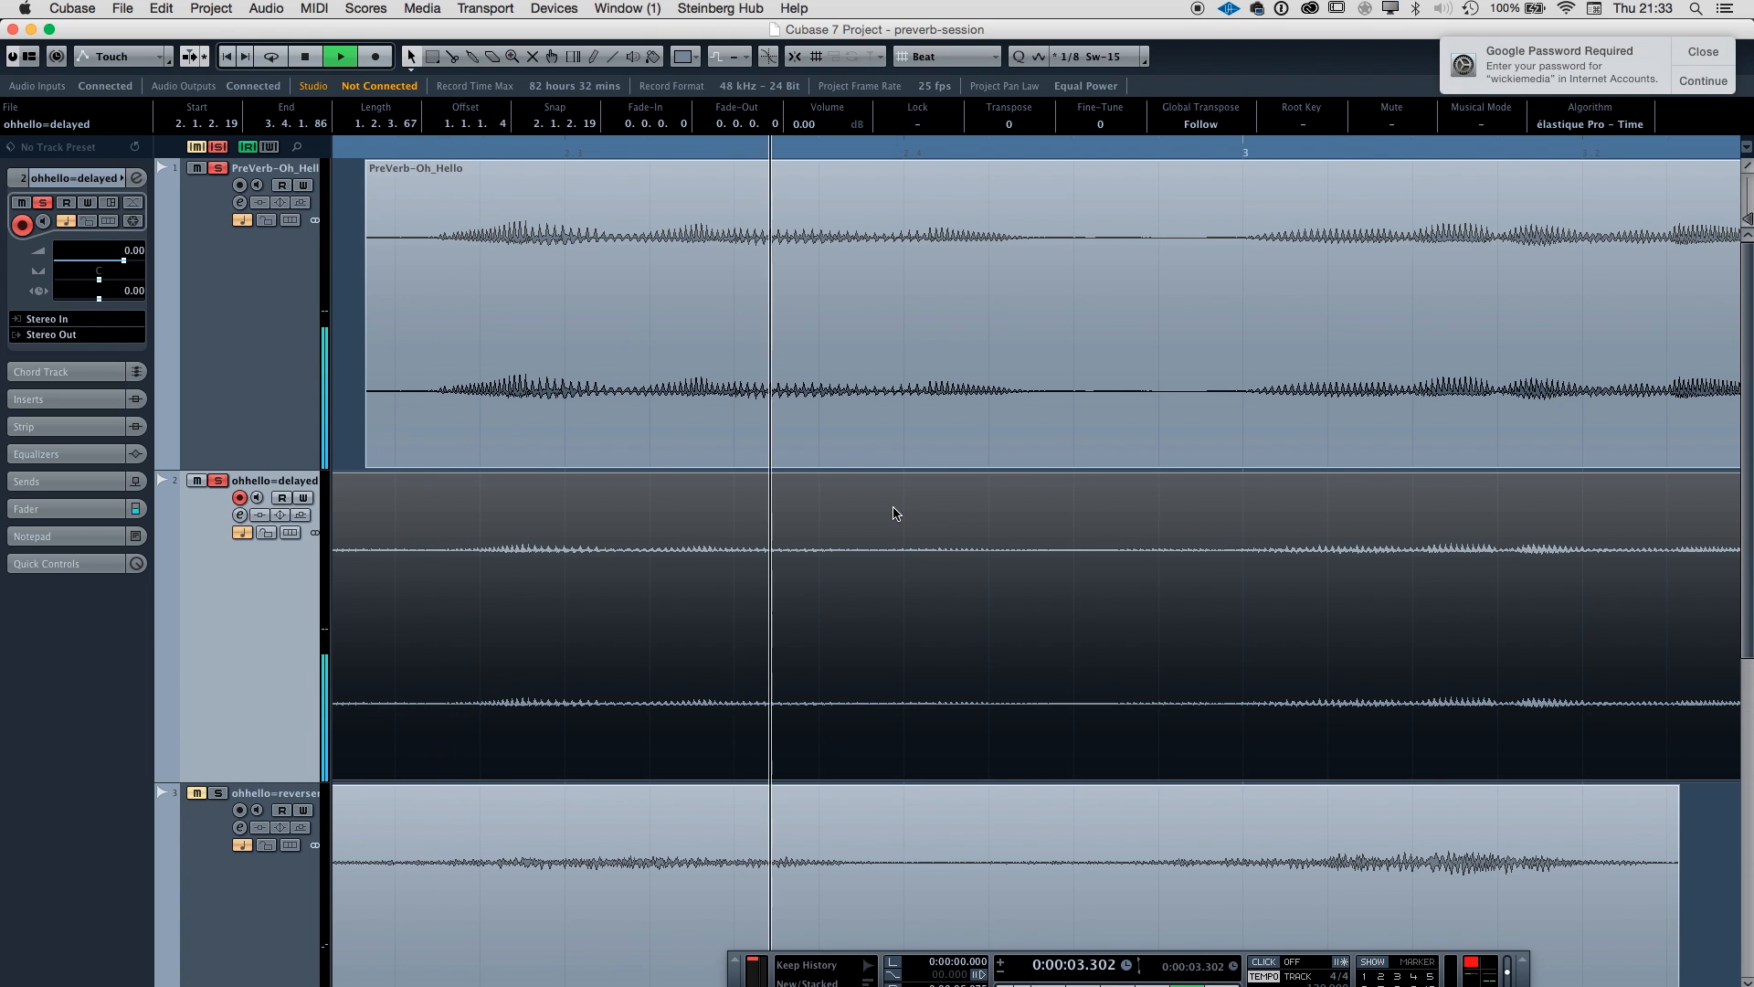
{"action": "key", "text": "g"}
{"action": "key", "text": "g"}
{"action": "key", "text": "g"}
{"action": "key", "text": "g"}
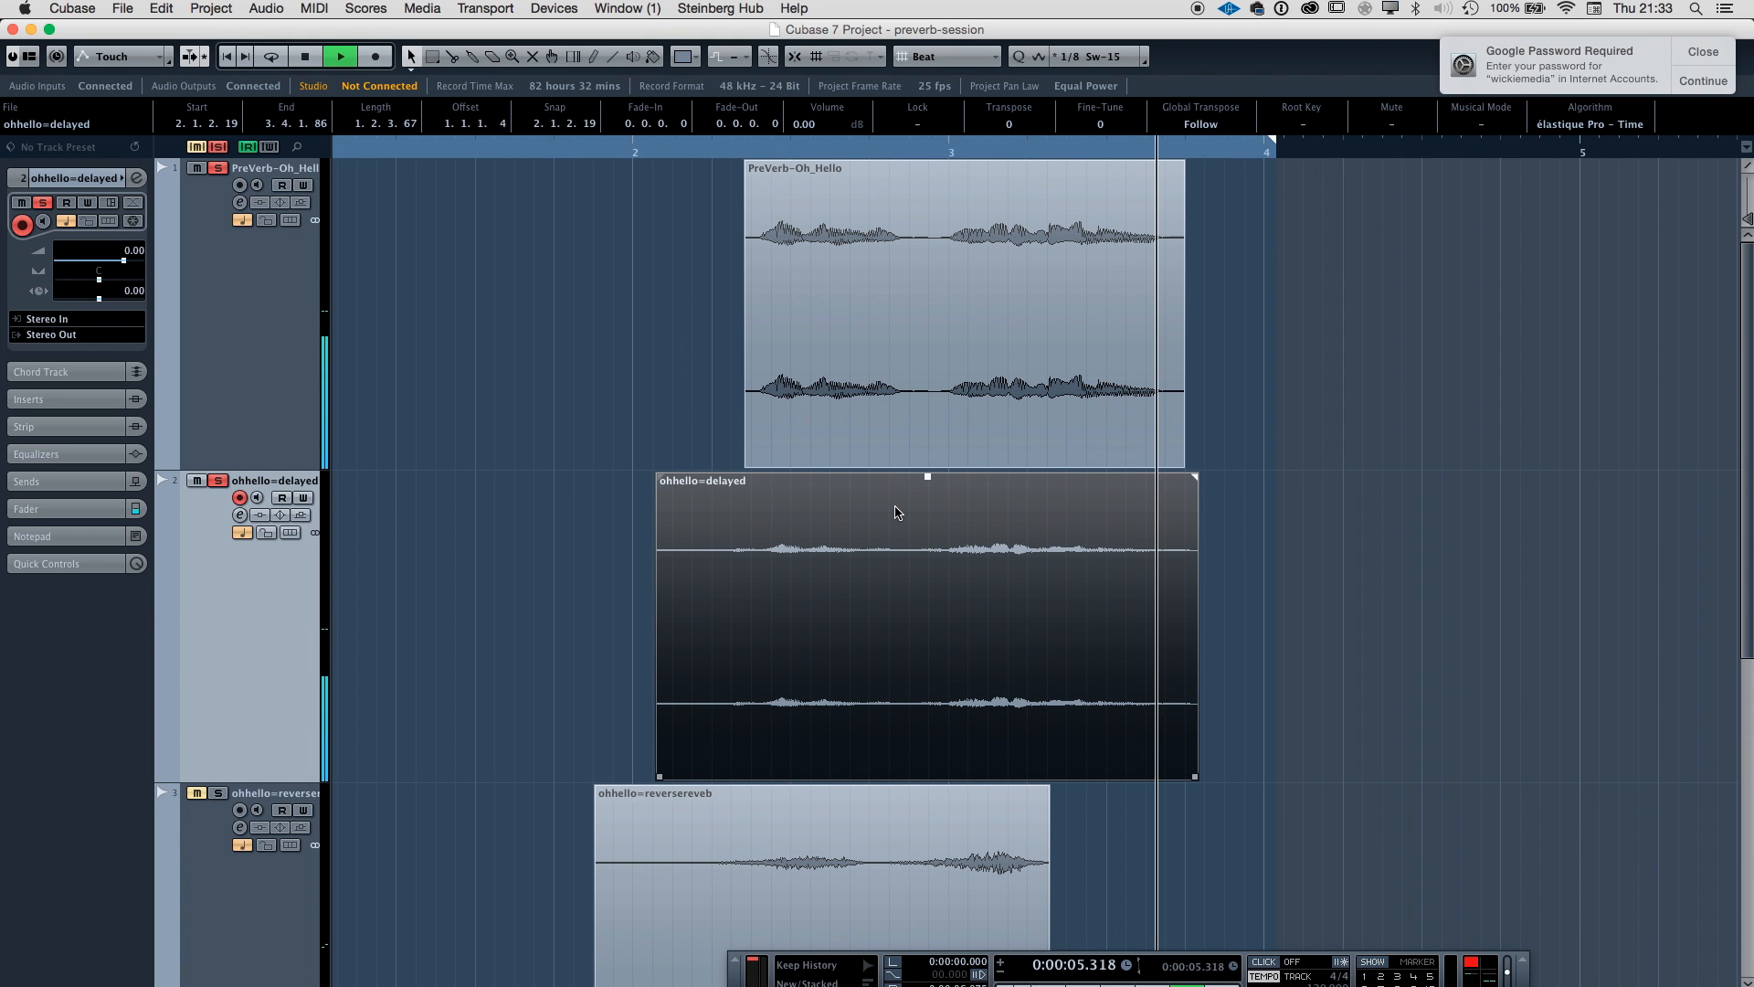
{"action": "key", "text": "space"}
Nudge the ohhello=delayed event to start at 2.1.2.23 and listen to the alignment with the vocal.
{"action": "key", "text": "h"}
{"action": "key", "text": "h"}
{"action": "key", "text": "h"}
{"action": "key", "text": "h"}
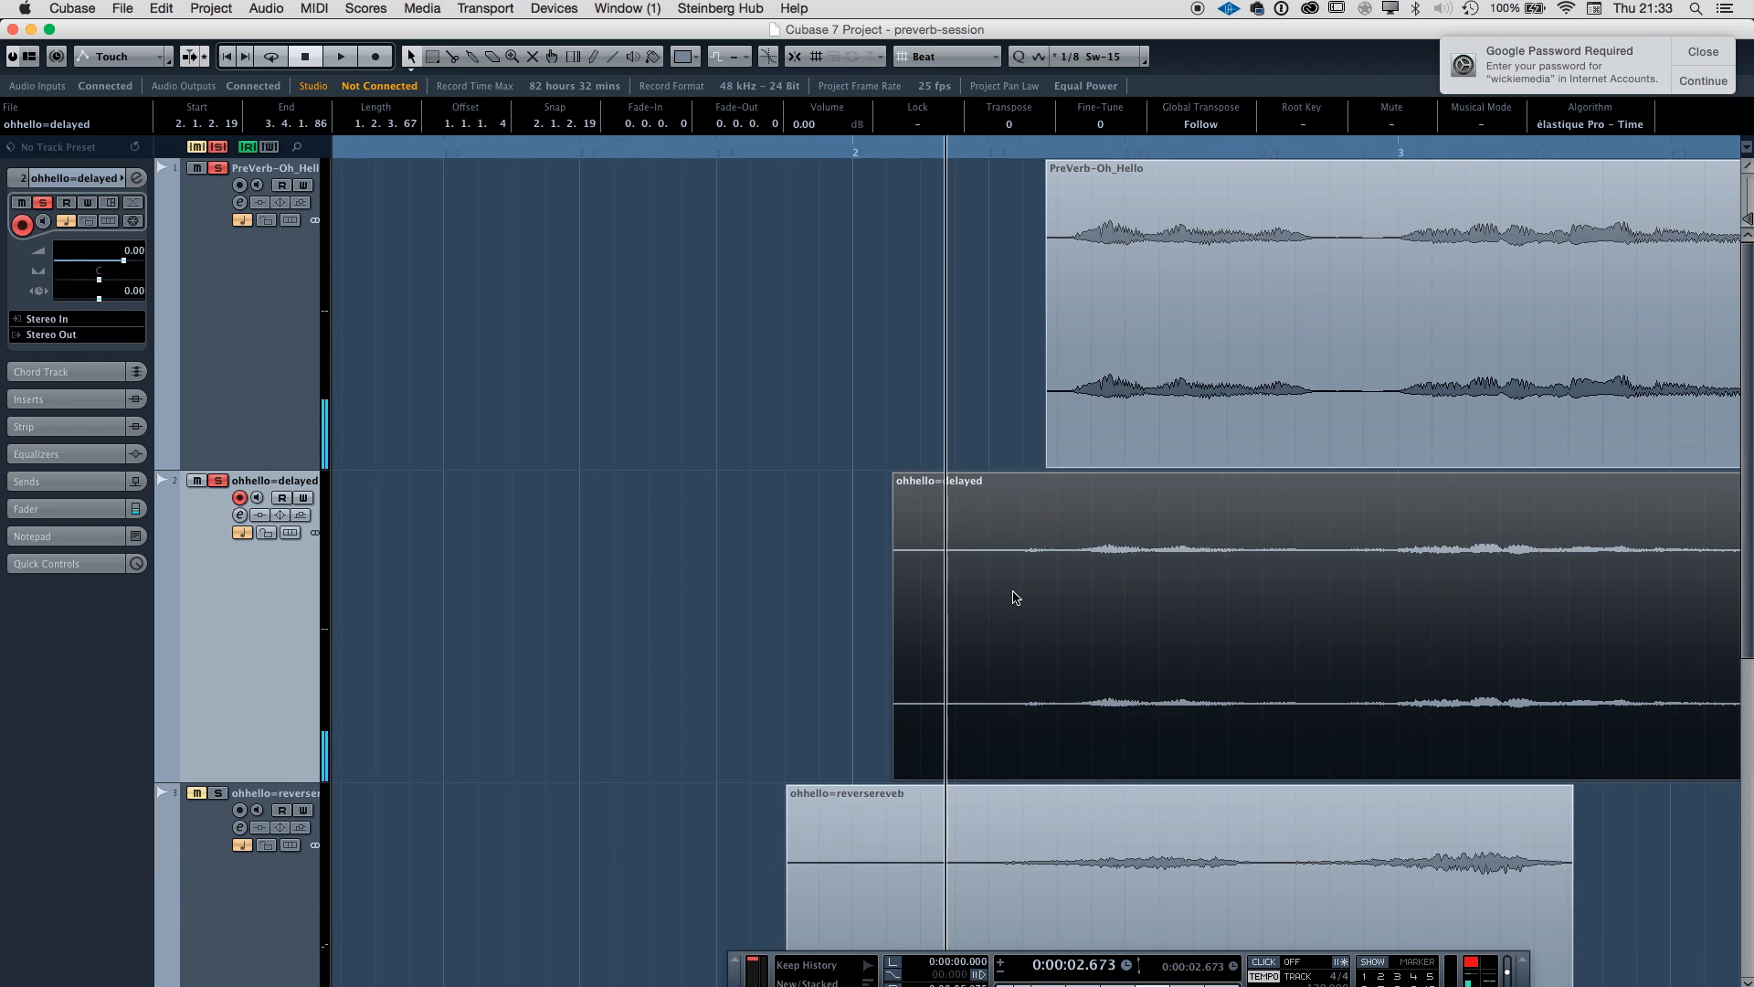
{"action": "key", "text": "h"}
{"action": "key", "text": "h"}
{"action": "key", "text": "h"}
{"action": "key", "text": "h"}
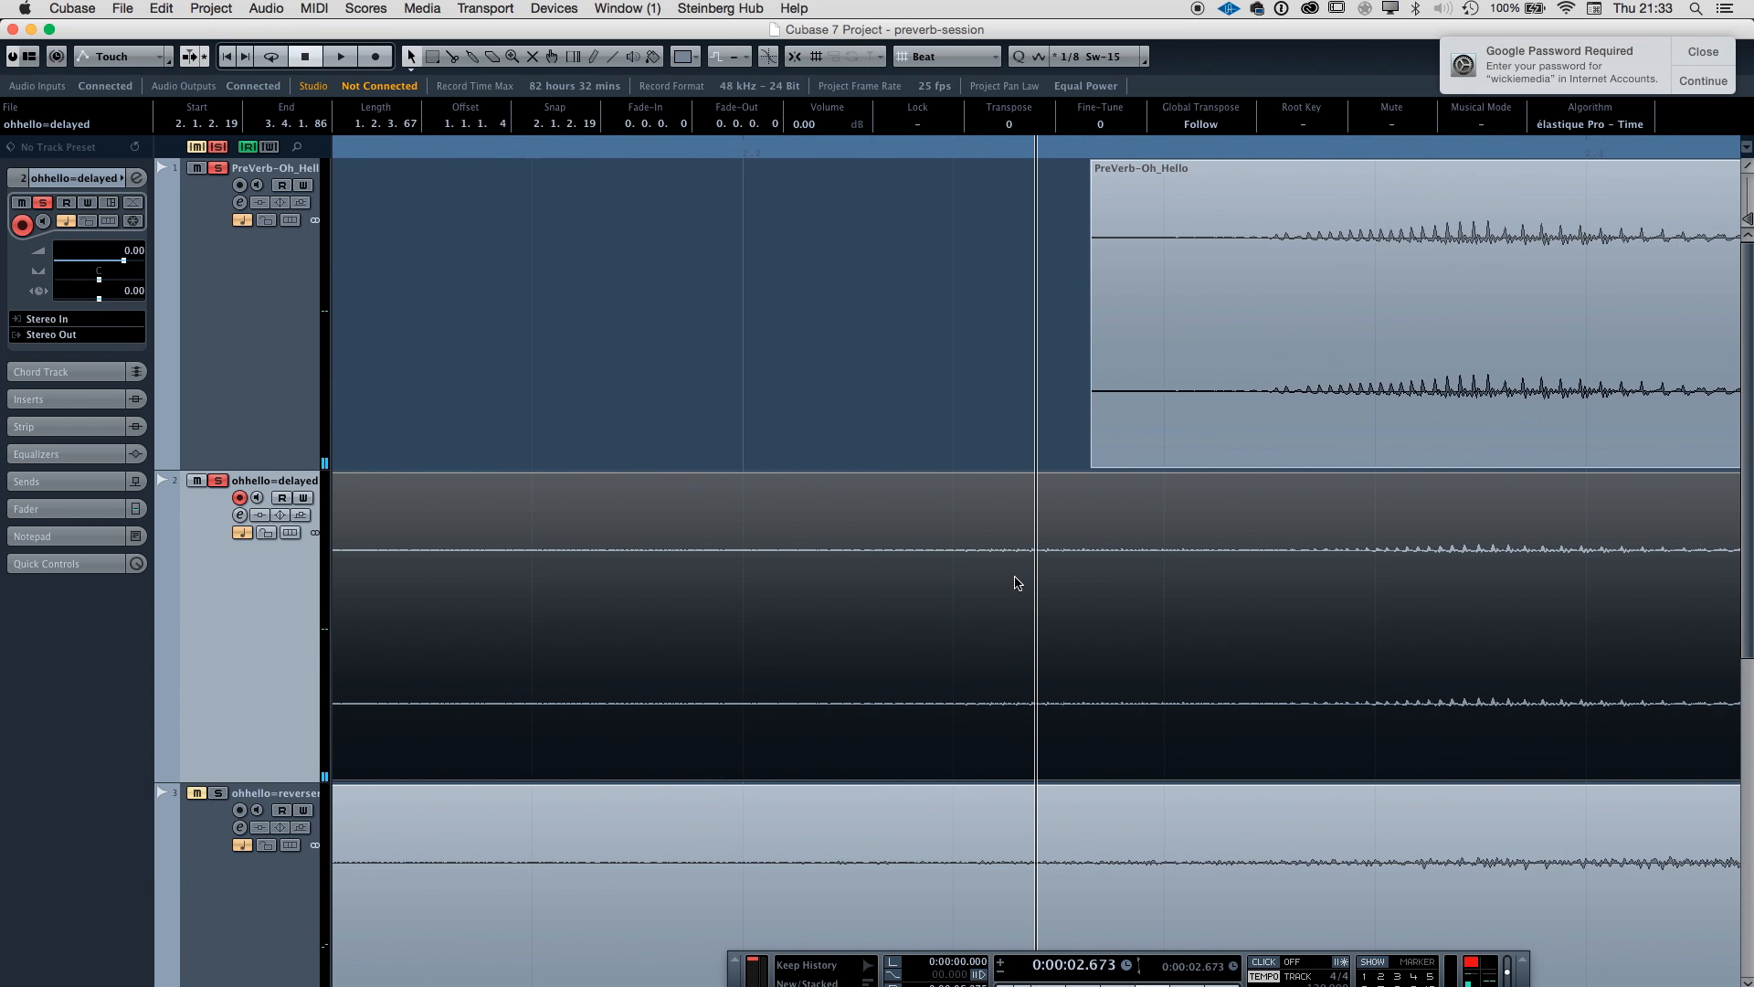
{"action": "left_click", "coordinate": [1022, 585]}
{"action": "left_click_drag", "start_coordinate": [1022, 585], "coordinate": [1027, 589]}
{"action": "key", "text": "space"}
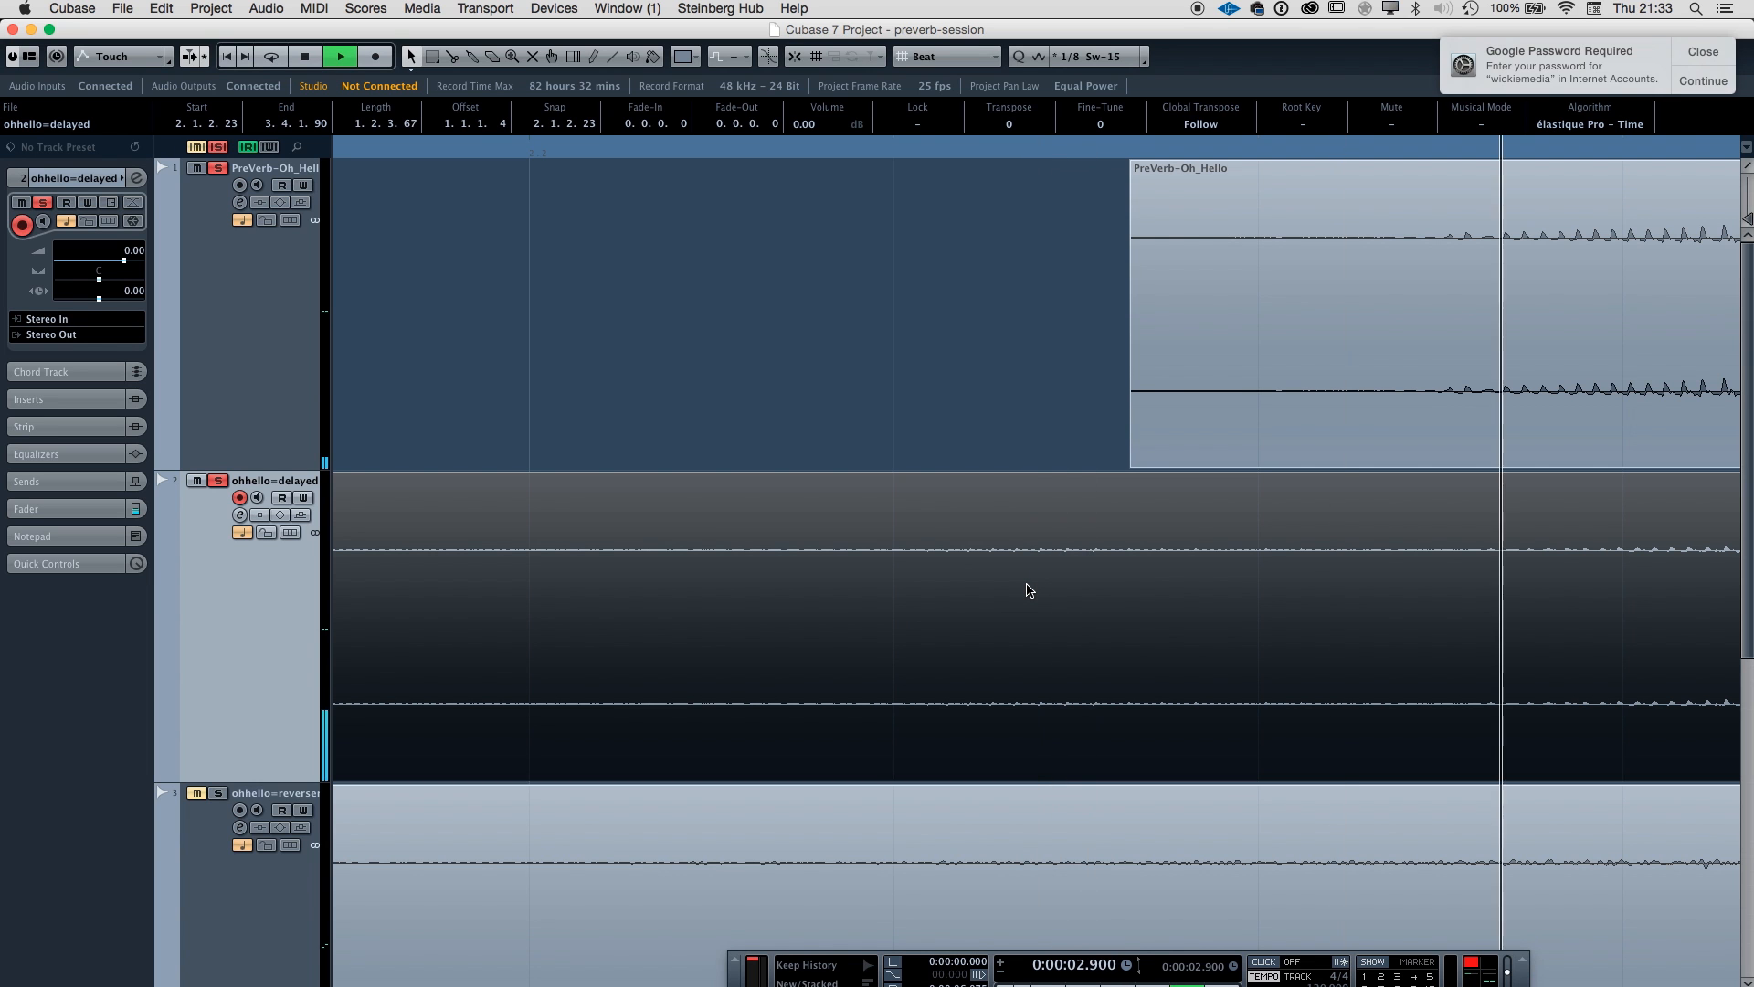
{"action": "key", "text": "g"}
{"action": "key", "text": "g"}
{"action": "key", "text": "g"}
{"action": "key", "text": "g"}
{"action": "key", "text": "g"}
{"action": "key", "text": "g"}
{"action": "key", "text": "g"}
{"action": "key", "text": "g"}
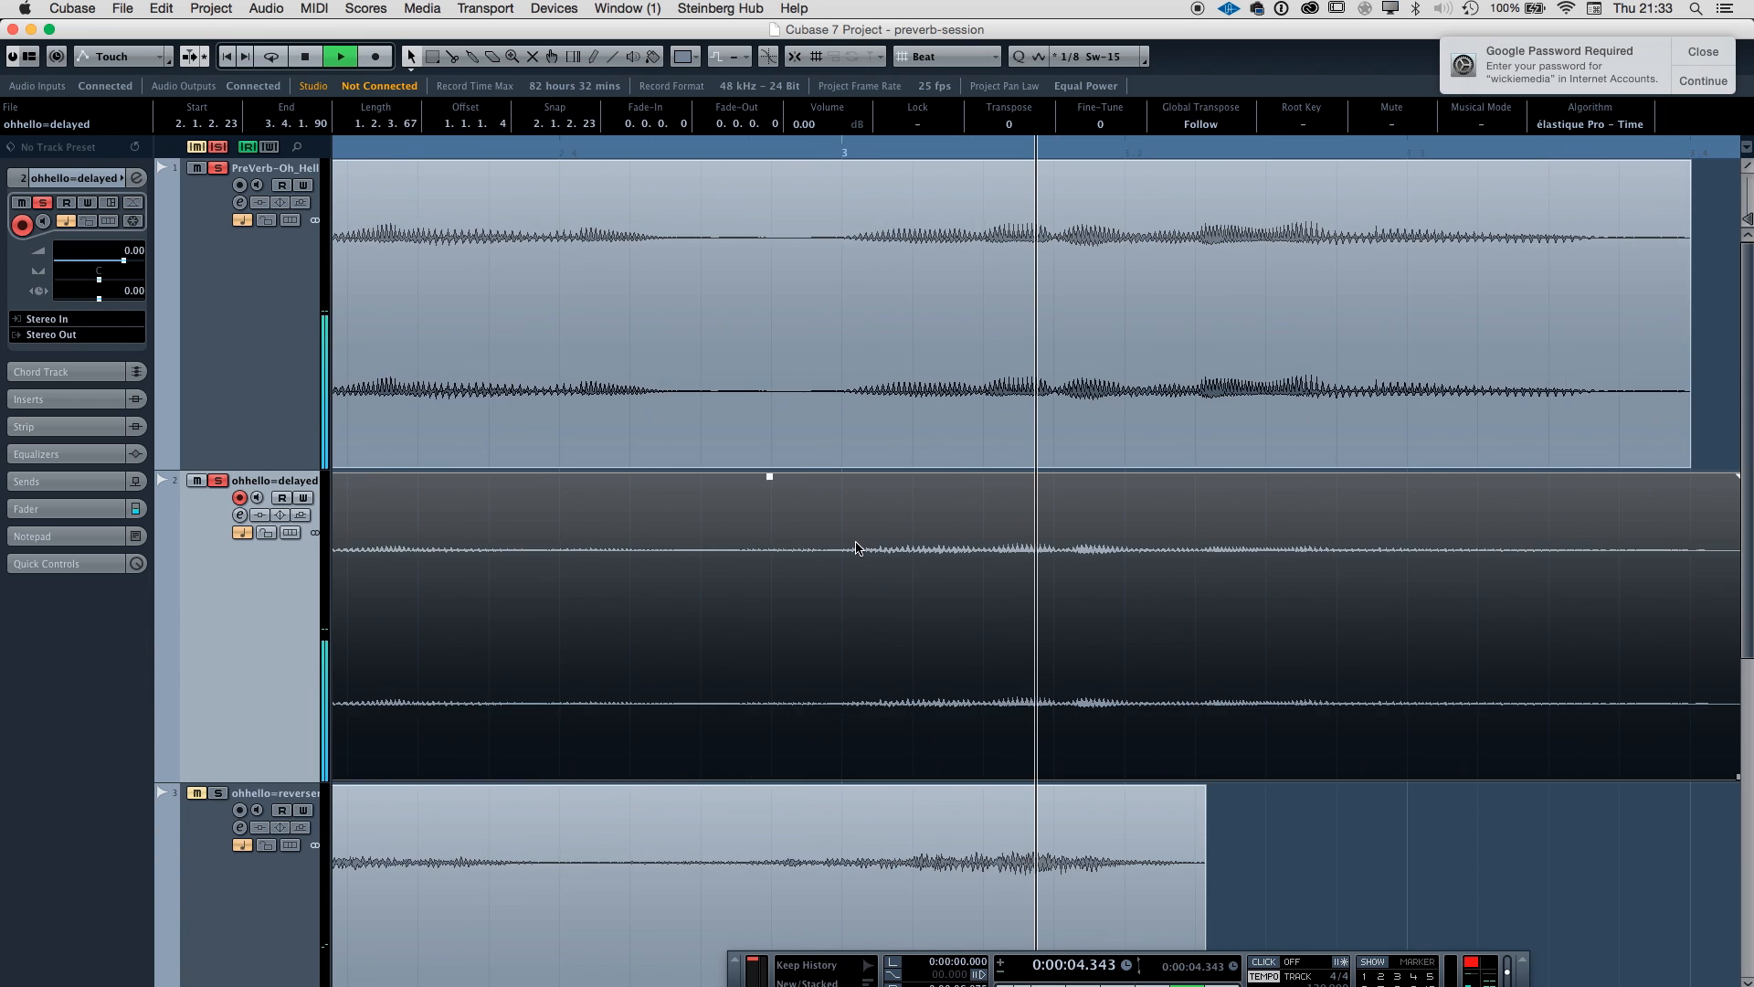
{"action": "key", "text": "space"}
Split the ohhello=delayed event at about 2.3.1.2 and 2.4.2.29, and delete the section between the cuts.
{"action": "left_click", "coordinate": [779, 545]}
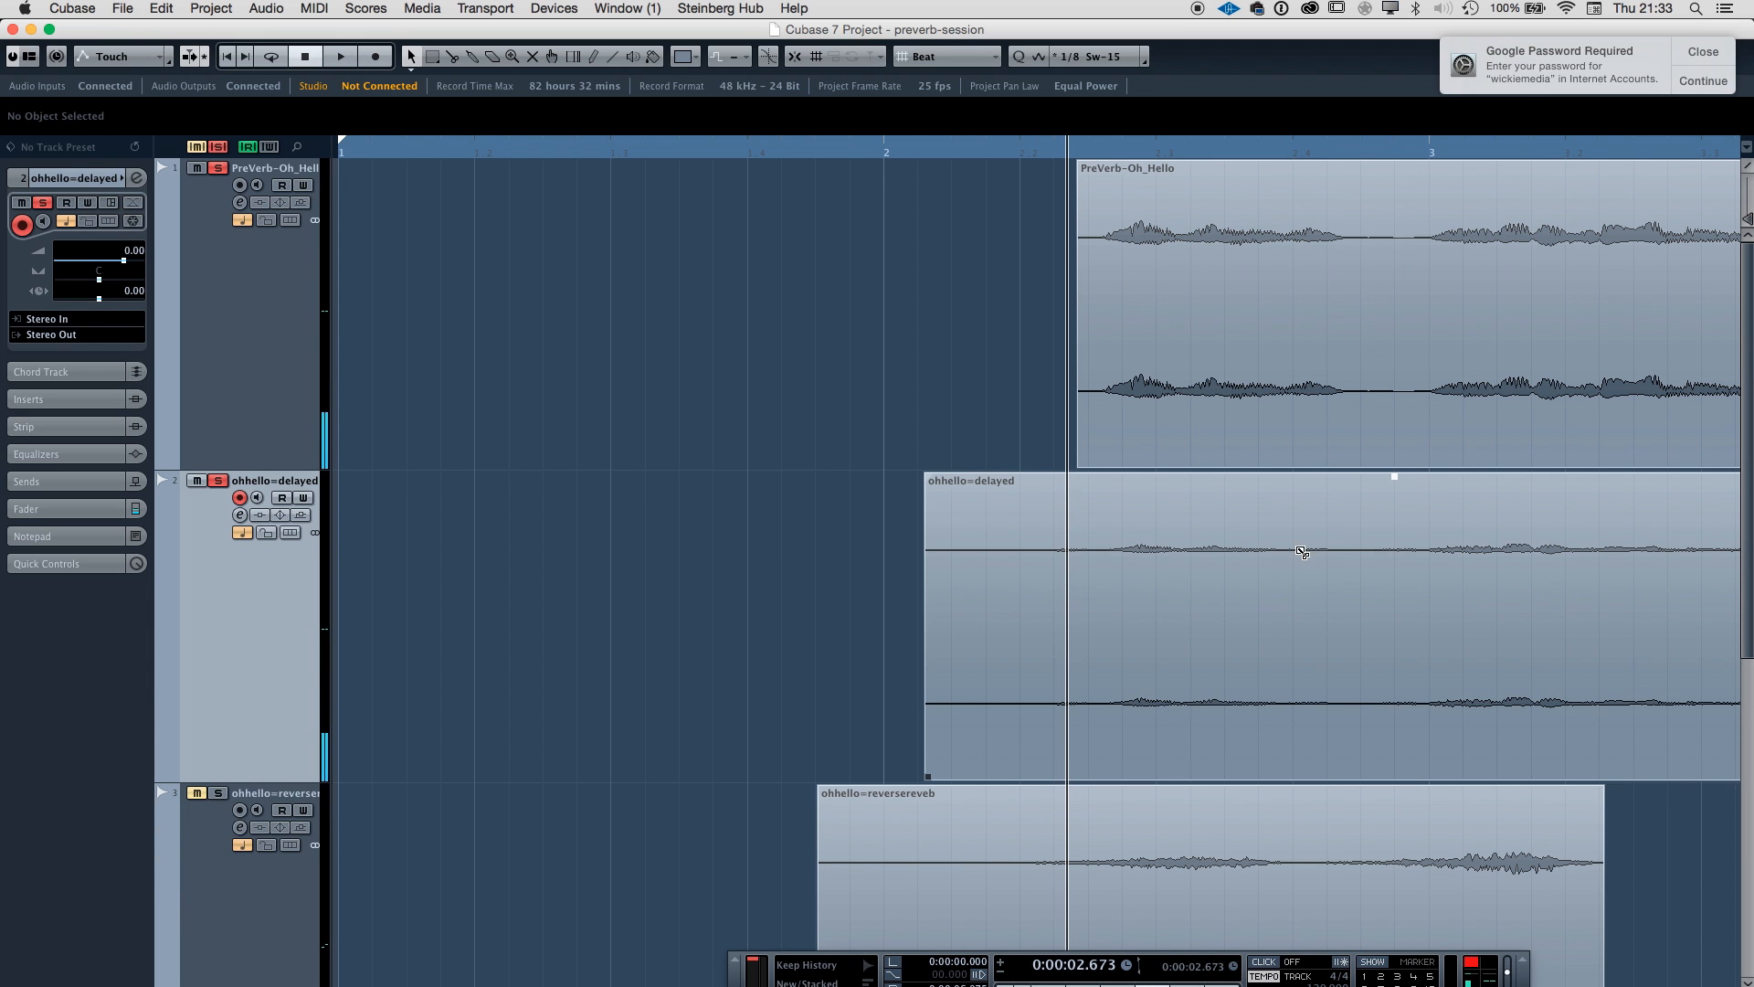
{"action": "left_click", "coordinate": [1340, 567], "text": "alt"}
{"action": "left_click", "coordinate": [1157, 579]}
{"action": "key", "text": "Delete"}
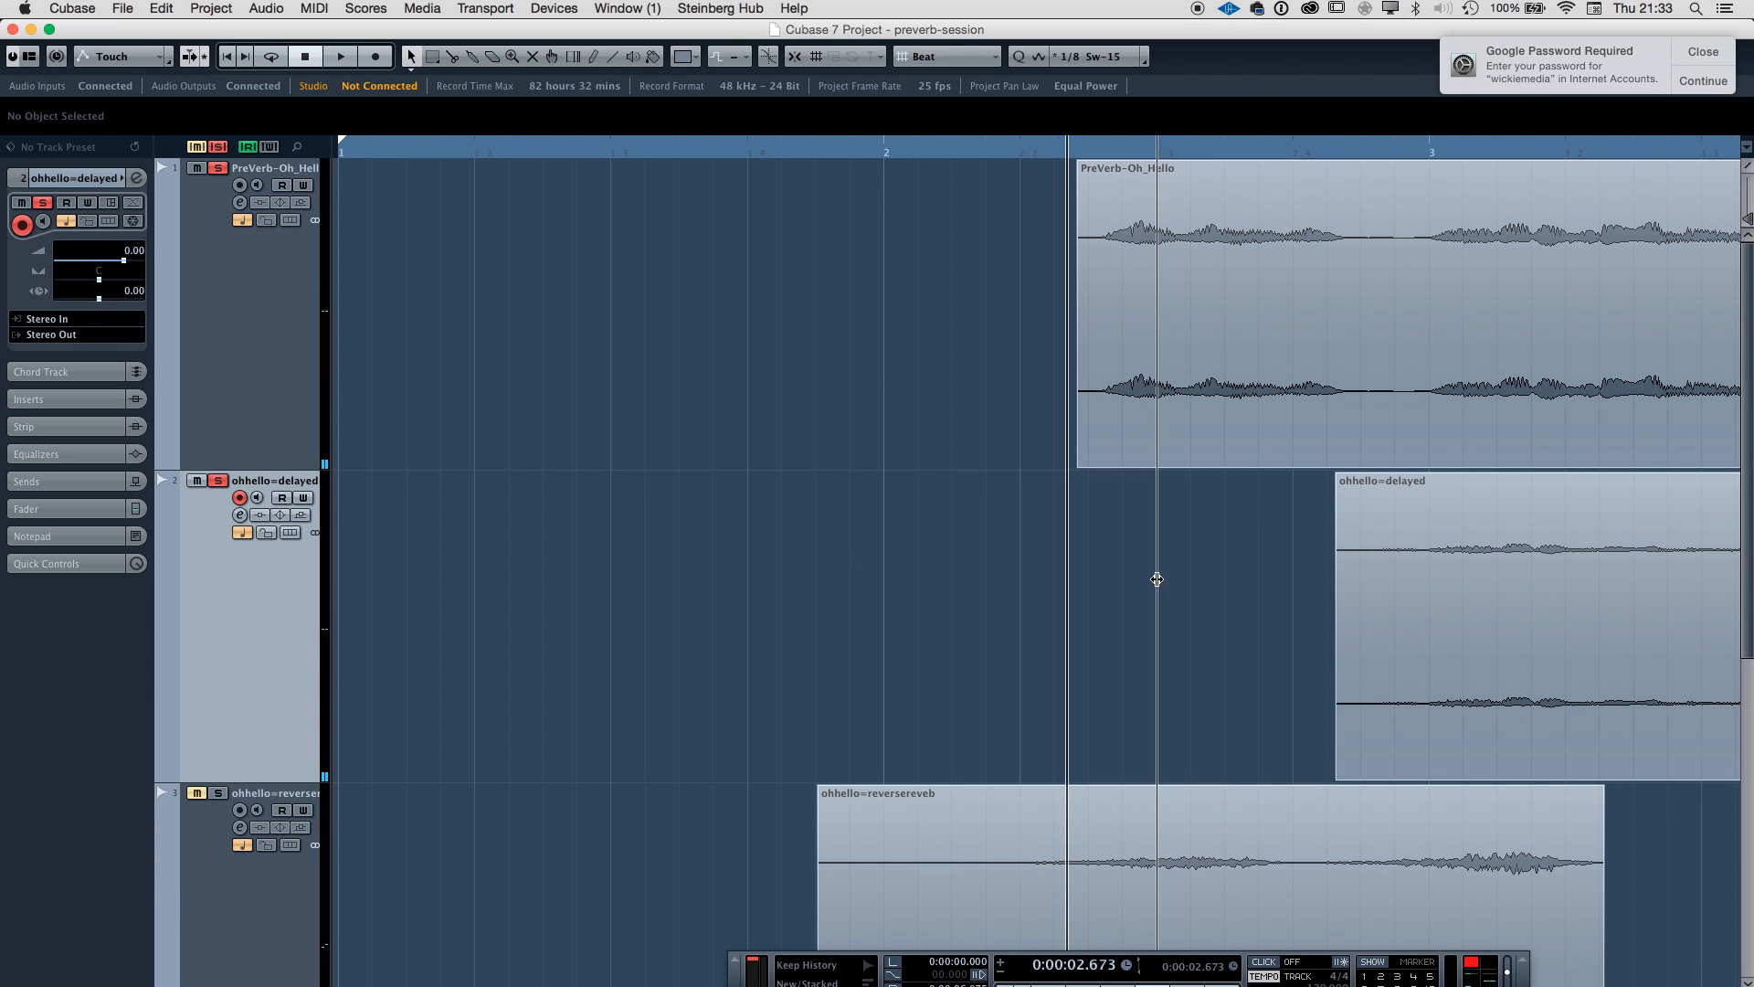
{"action": "left_click", "coordinate": [1222, 586]}
{"action": "key", "text": "Delete"}
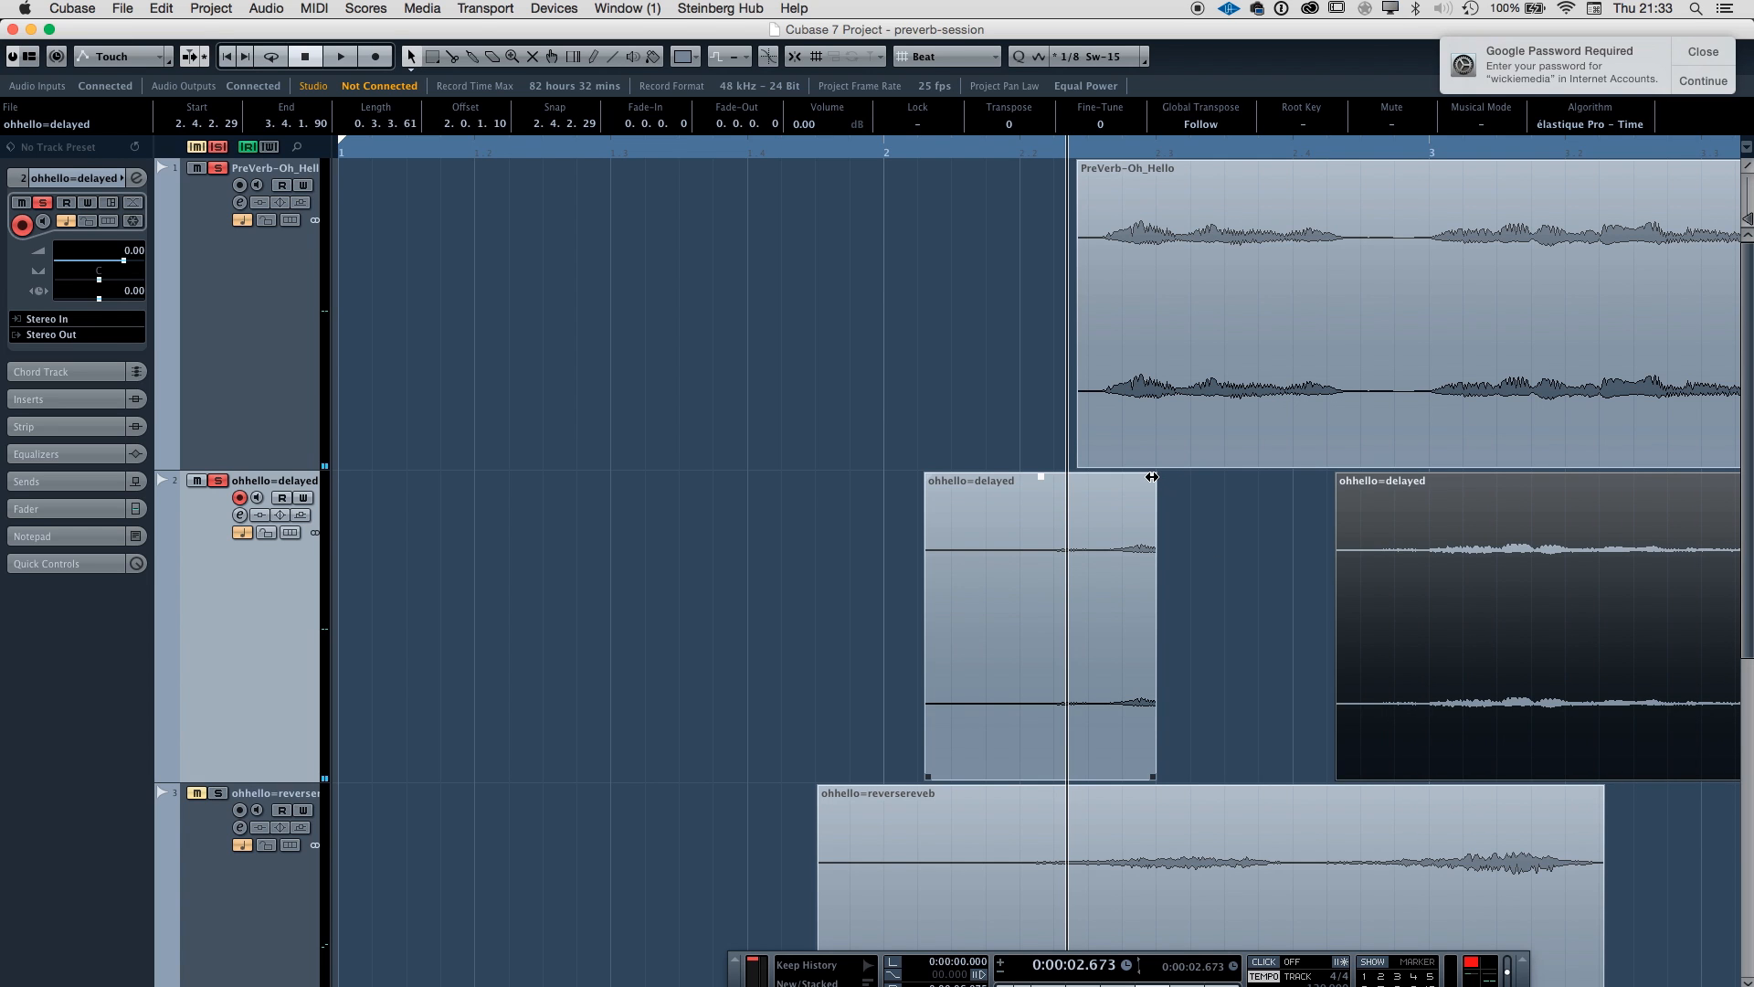
Add a fade-out of about 0.0.1.48 to the first ohhello=delayed piece and play the result from just after bar 2.
{"action": "left_click_drag", "start_coordinate": [1152, 477], "coordinate": [1109, 474]}
{"action": "key", "text": "space"}
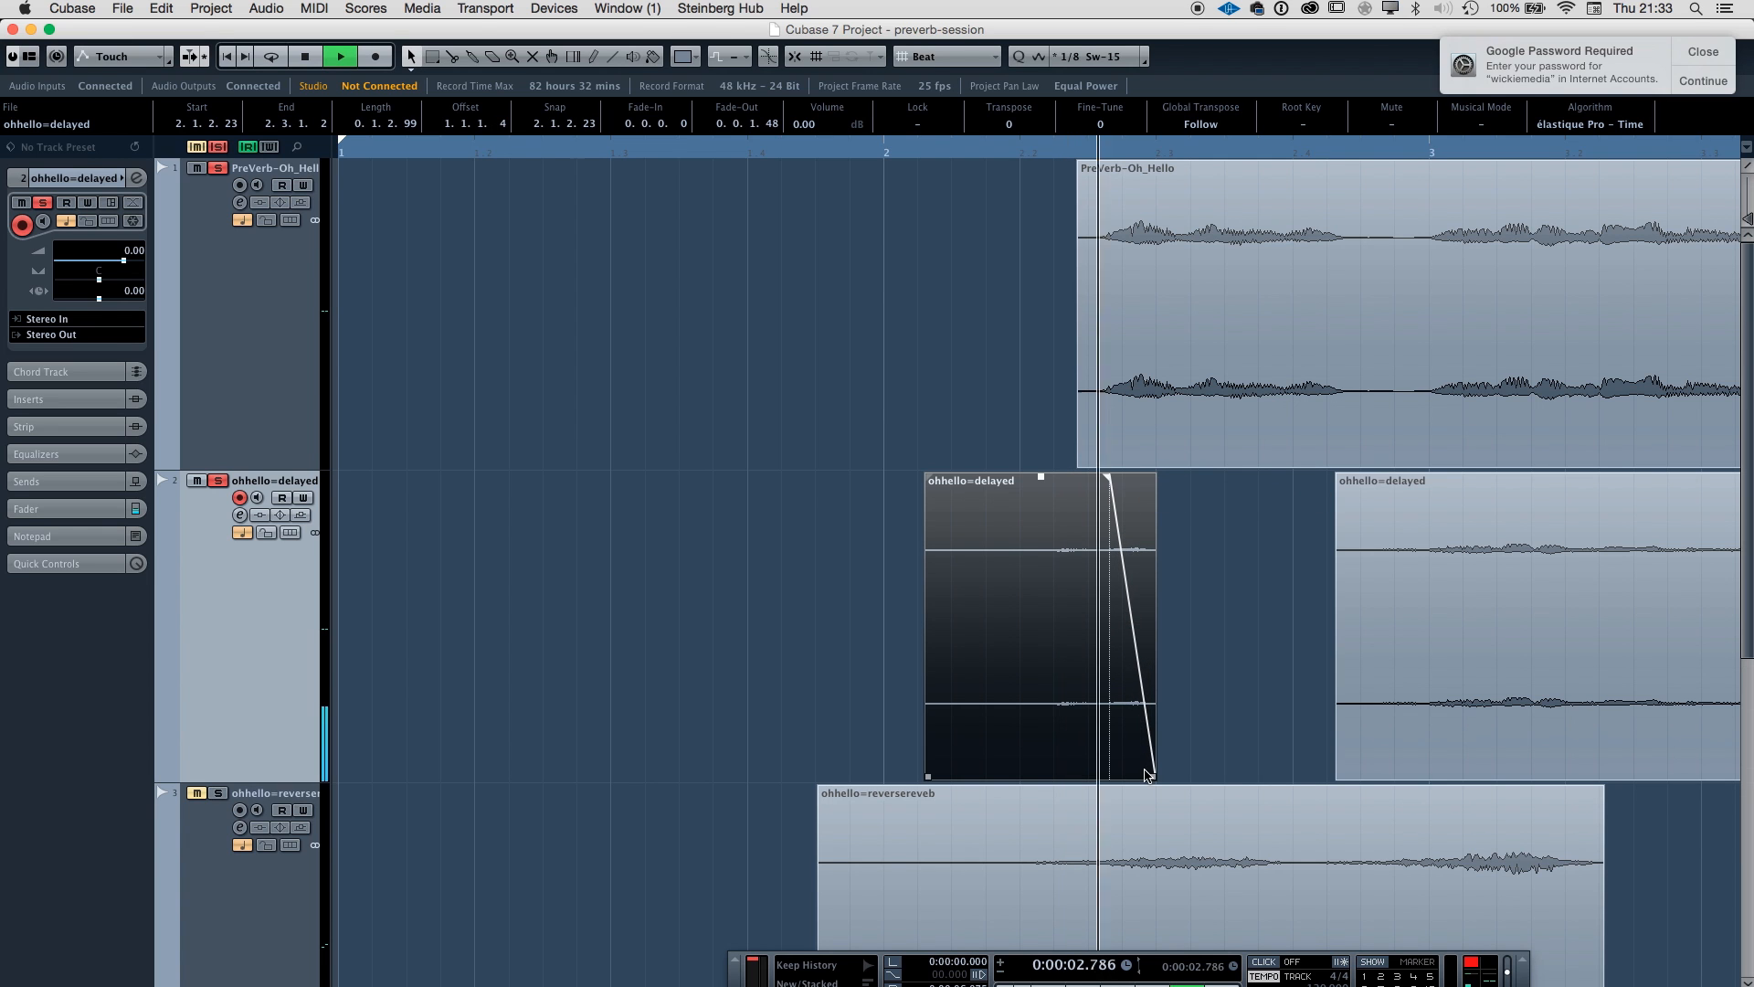
{"action": "key", "text": "space"}
{"action": "left_click", "coordinate": [934, 153]}
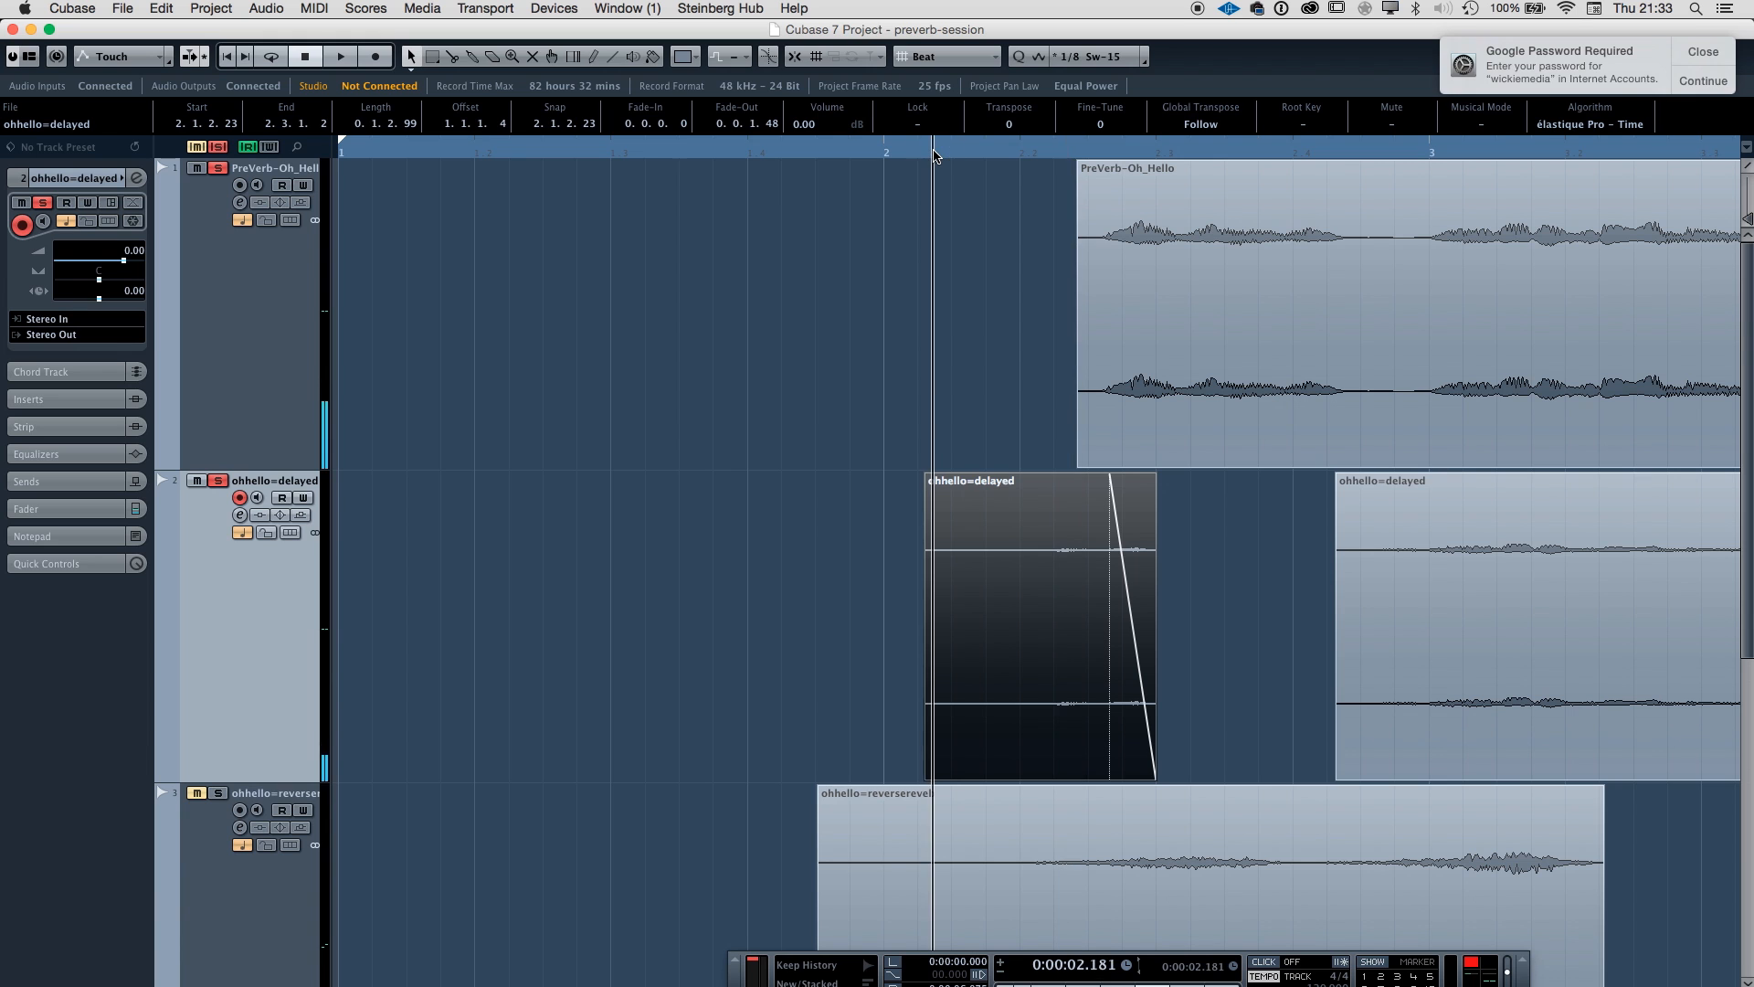
{"action": "key", "text": "space"}
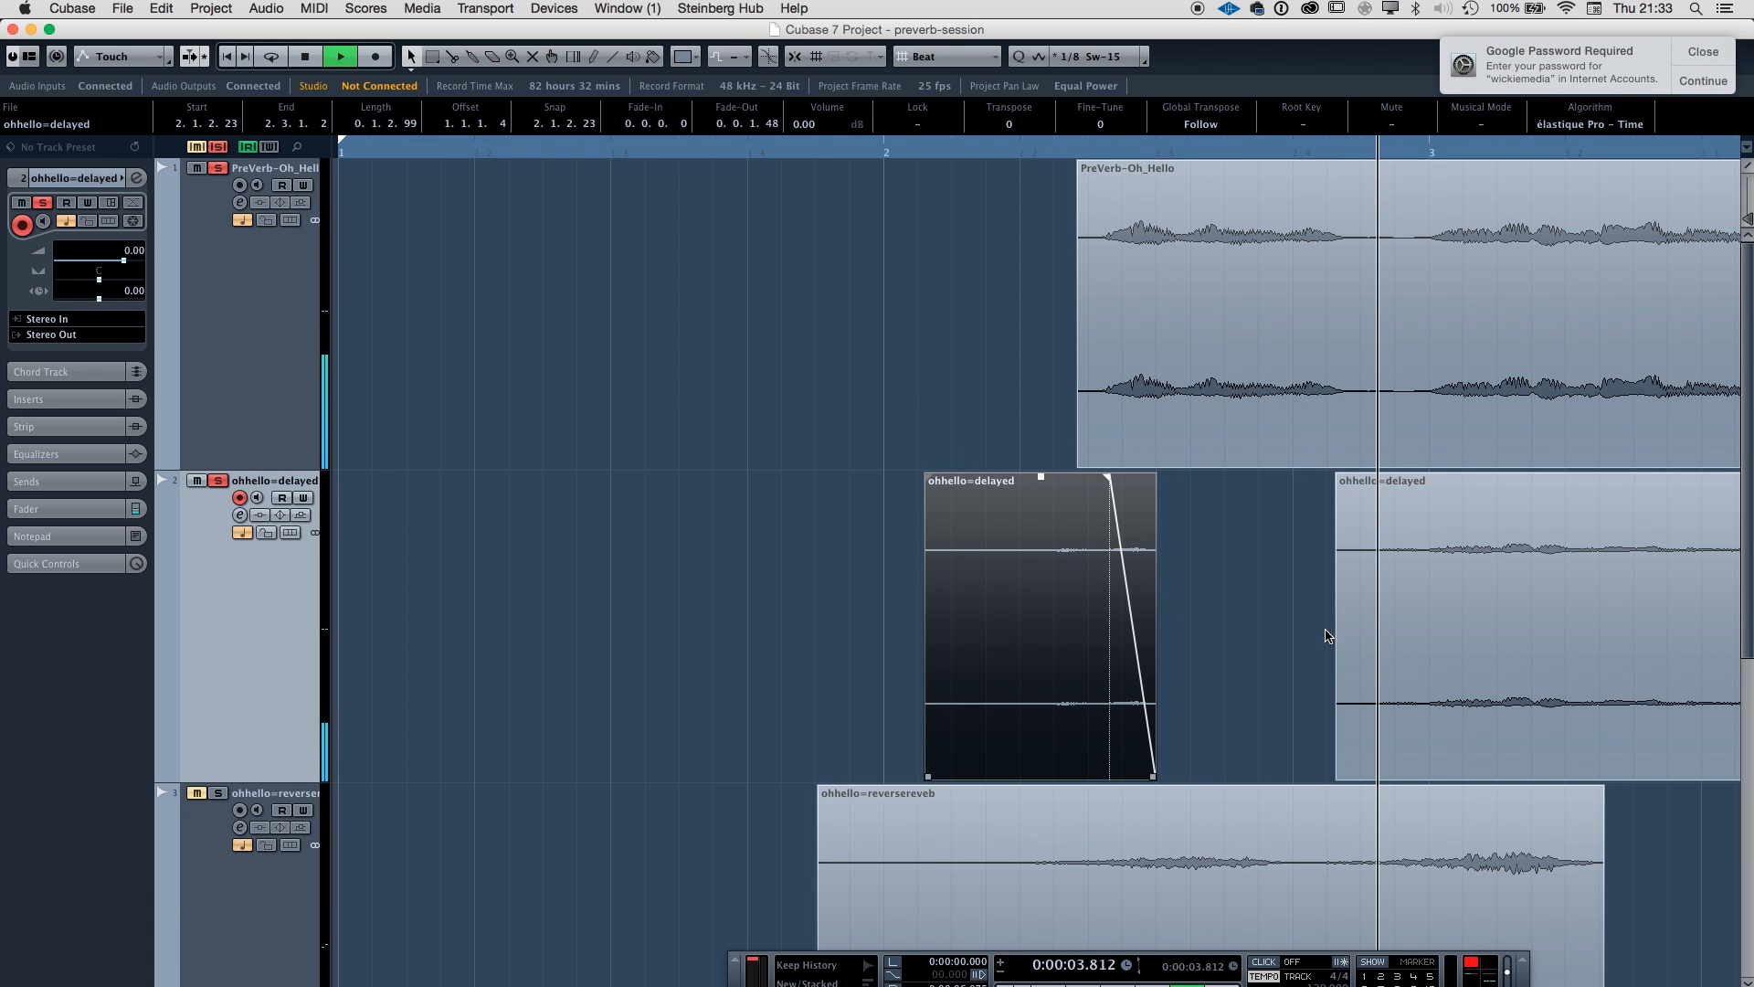
{"action": "key", "text": "g"}
{"action": "key", "text": "g"}
{"action": "key", "text": "space"}
Split the second ohhello=delayed piece at about 3.1.2.79 and delete its tail.
{"action": "key", "text": "space"}
{"action": "left_click", "coordinate": [1017, 537], "text": "alt"}
{"action": "left_click", "coordinate": [1095, 613]}
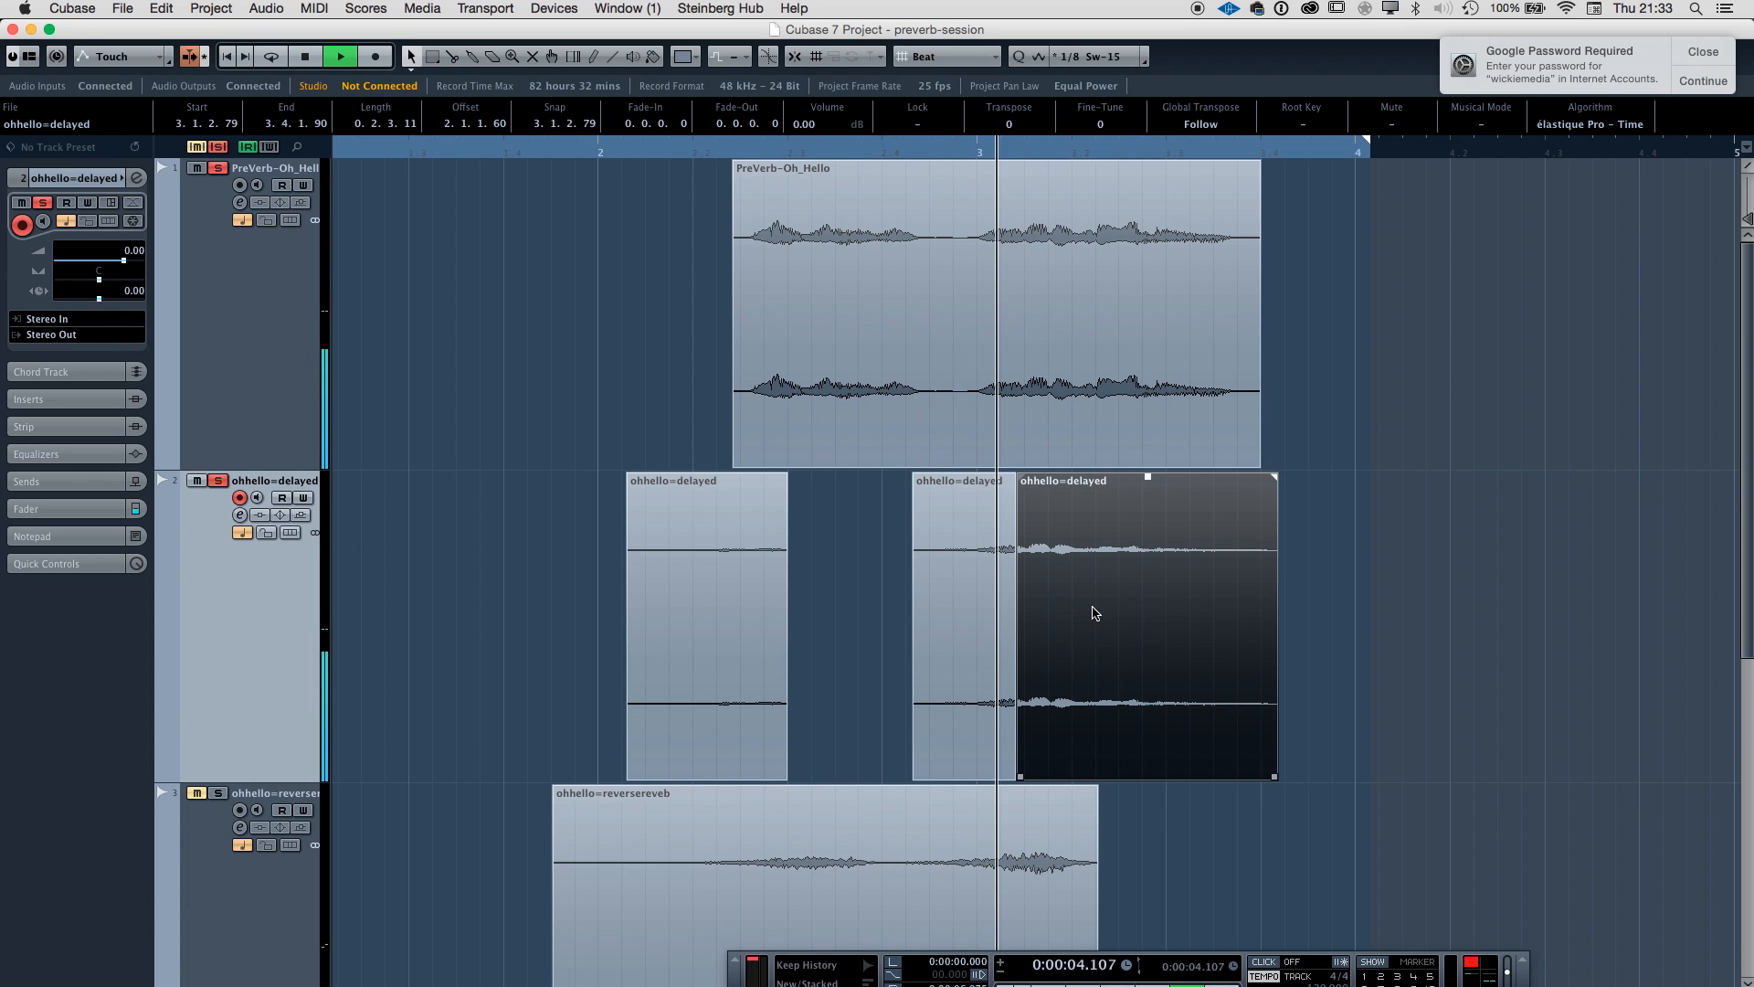
{"action": "key", "text": "space"}
{"action": "key", "text": "Delete"}
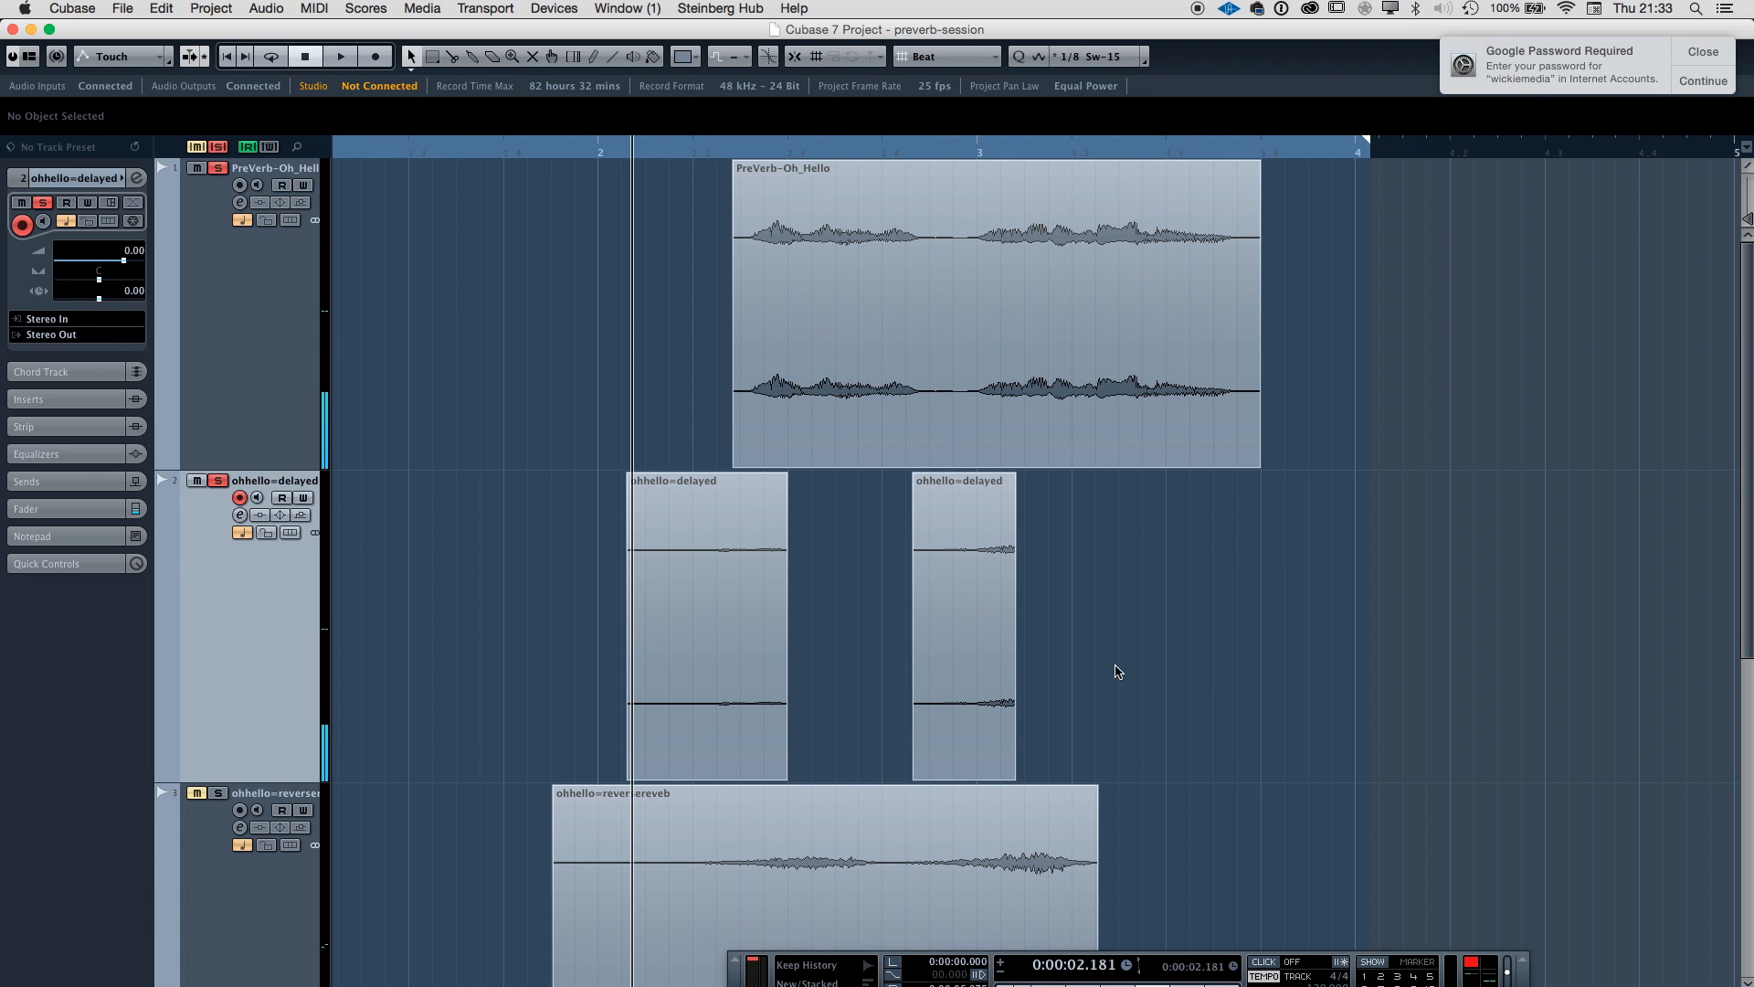
Give the second ohhello=delayed piece a fade-in of about 0.0.0.83 and a fade-out of about 0.0.1.56 while listening.
{"action": "key", "text": "space"}
{"action": "left_click_drag", "start_coordinate": [915, 479], "coordinate": [985, 481]}
{"action": "key", "text": "space"}
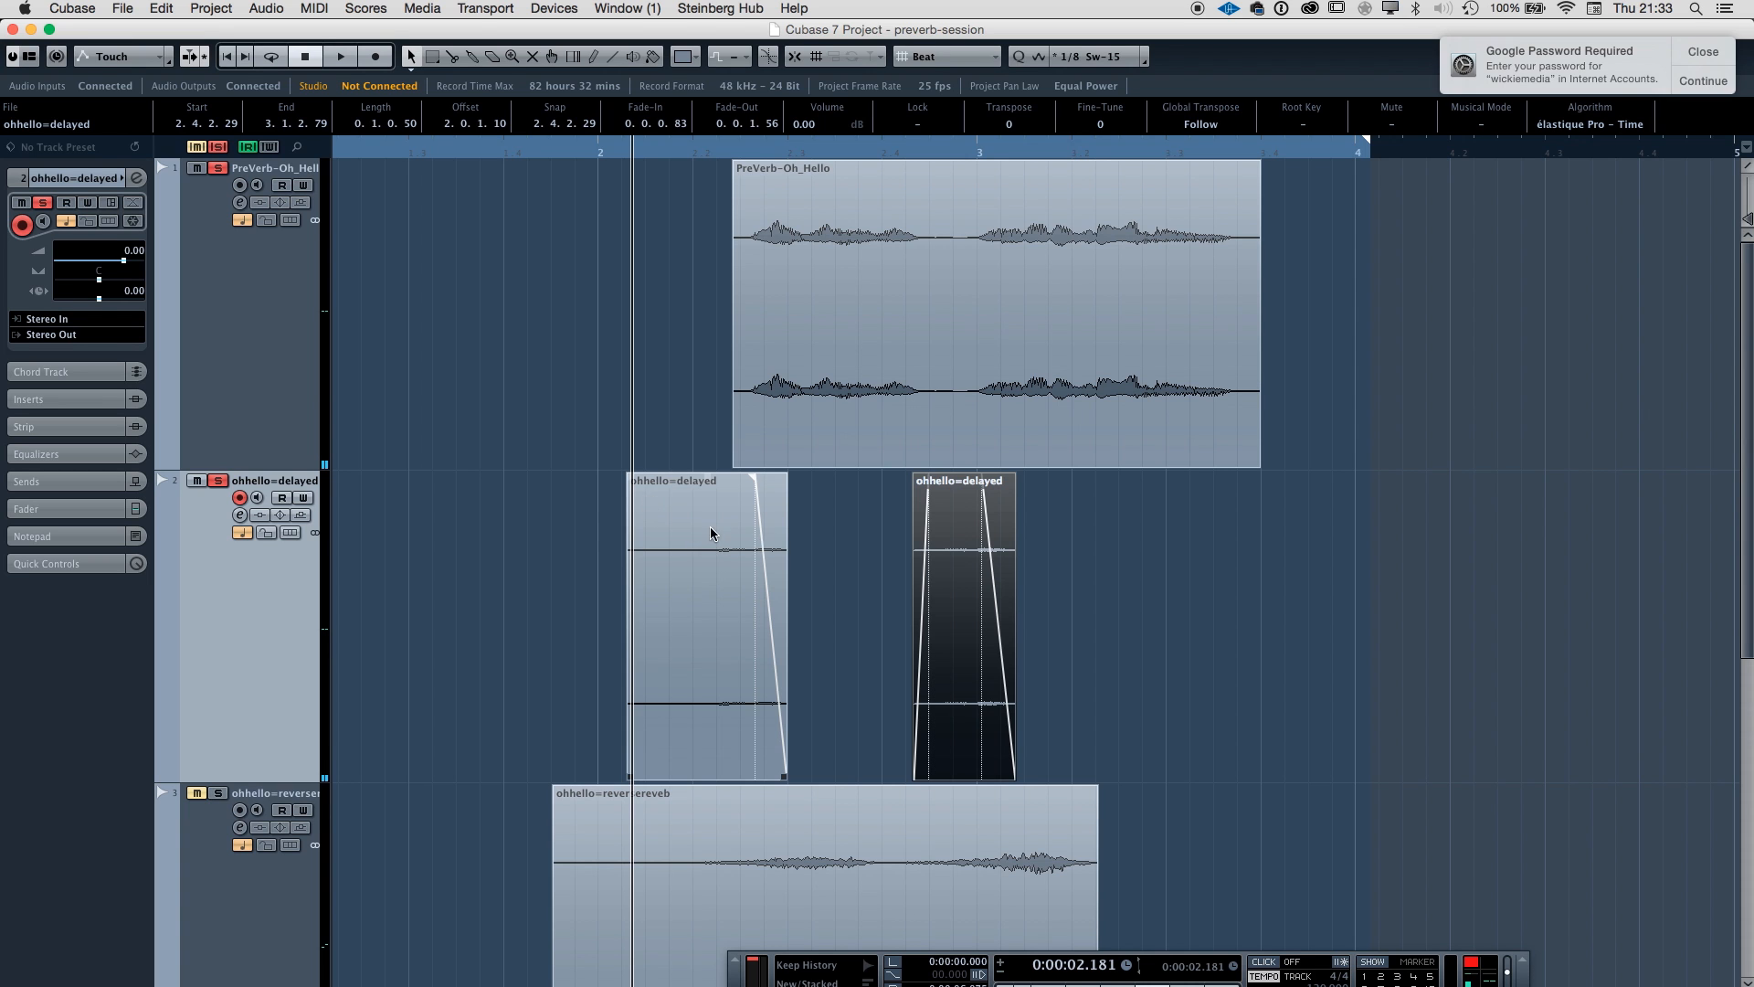
{"action": "left_click", "coordinate": [1026, 545]}
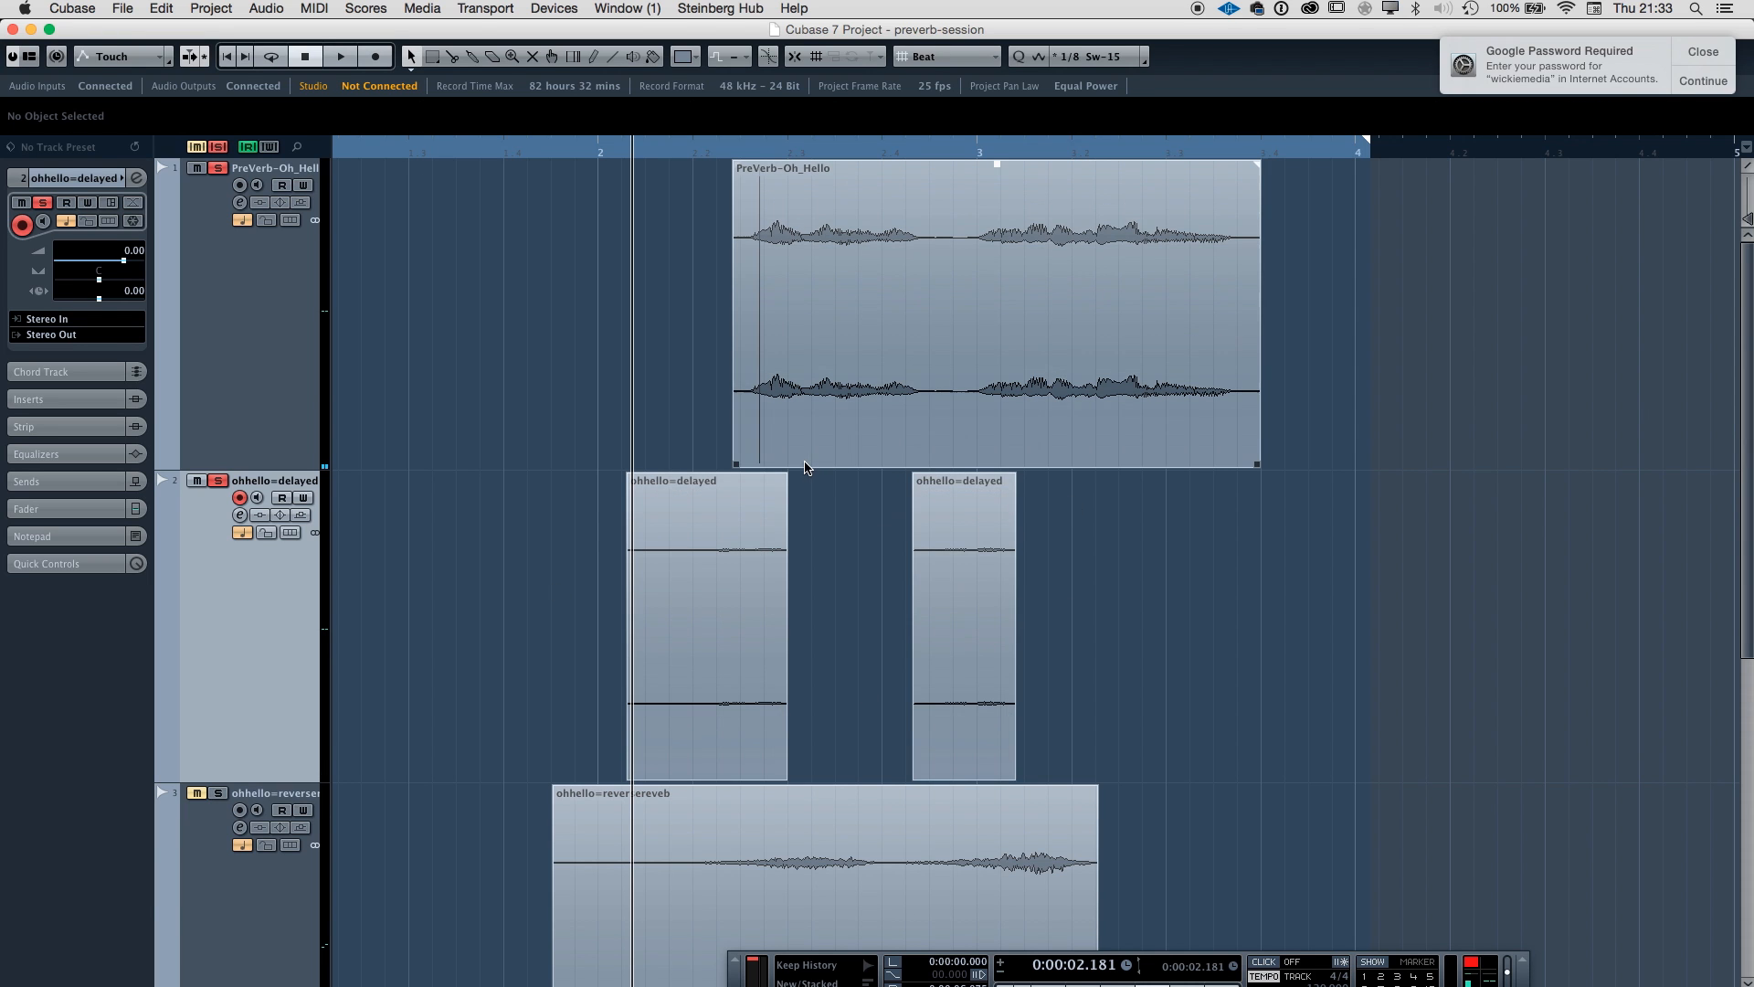
Play the vocal together with the trimmed ohhello=delayed pieces from just after bar 2.
{"action": "key", "text": "g"}
{"action": "key", "text": "g"}
{"action": "key", "text": "space"}
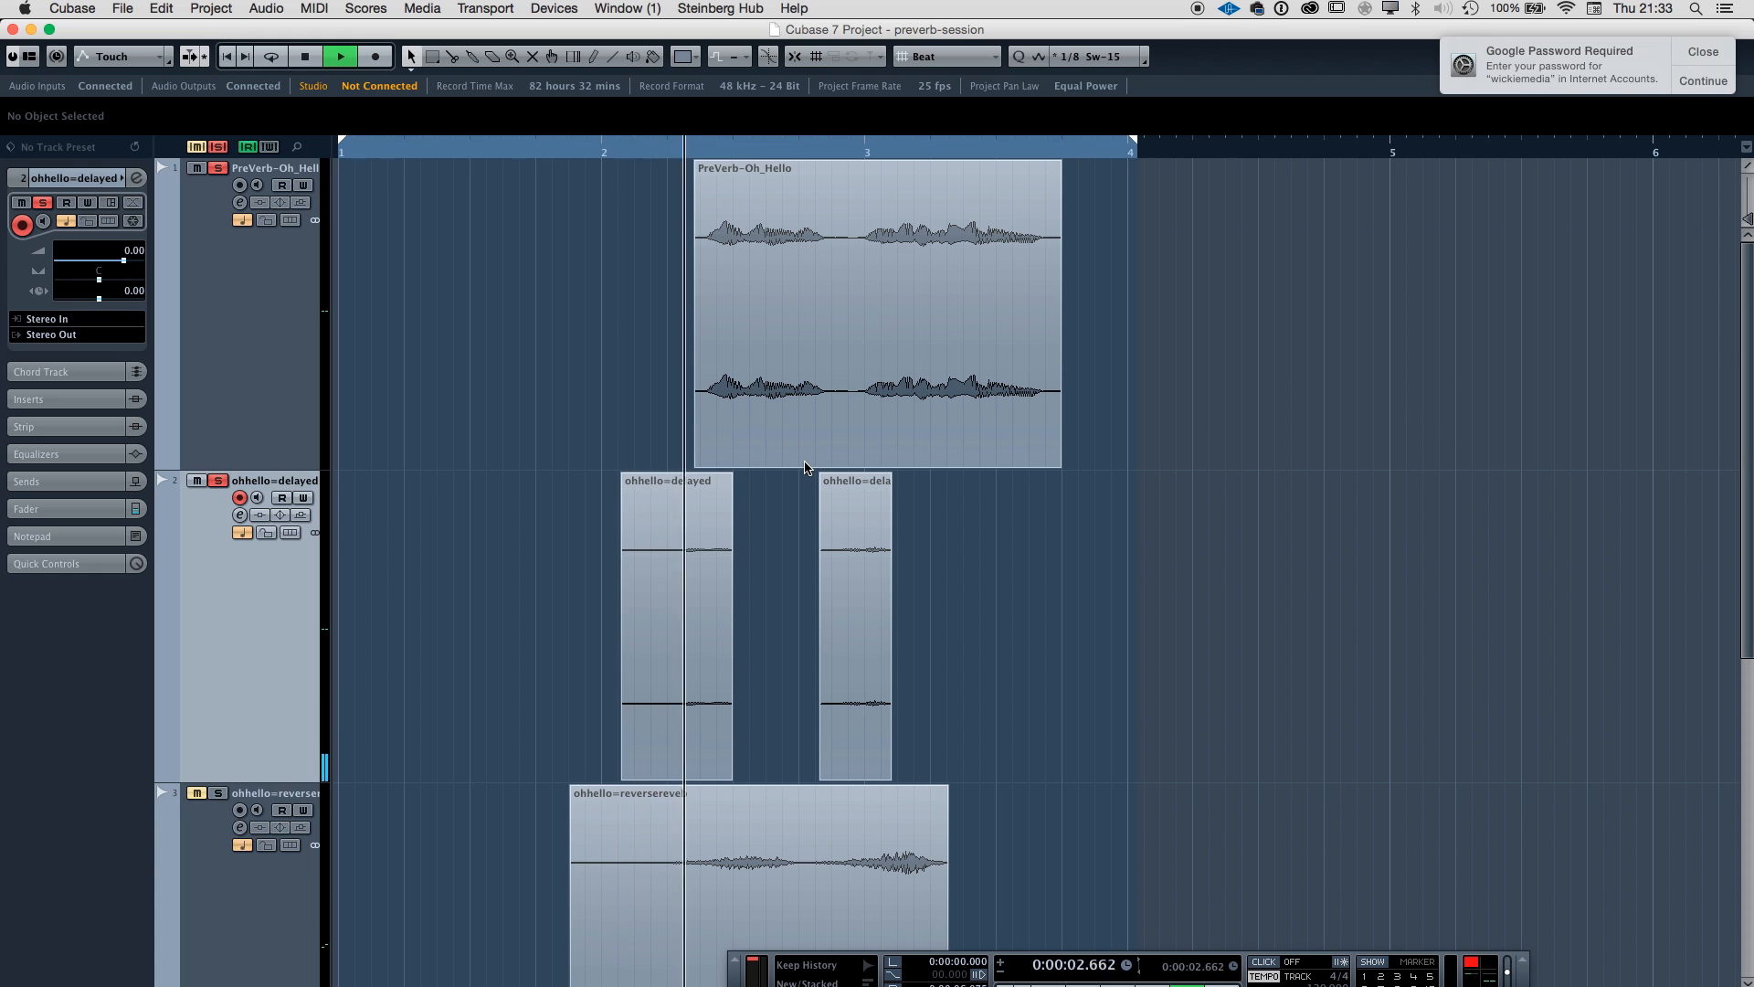
{"action": "key", "text": "g"}
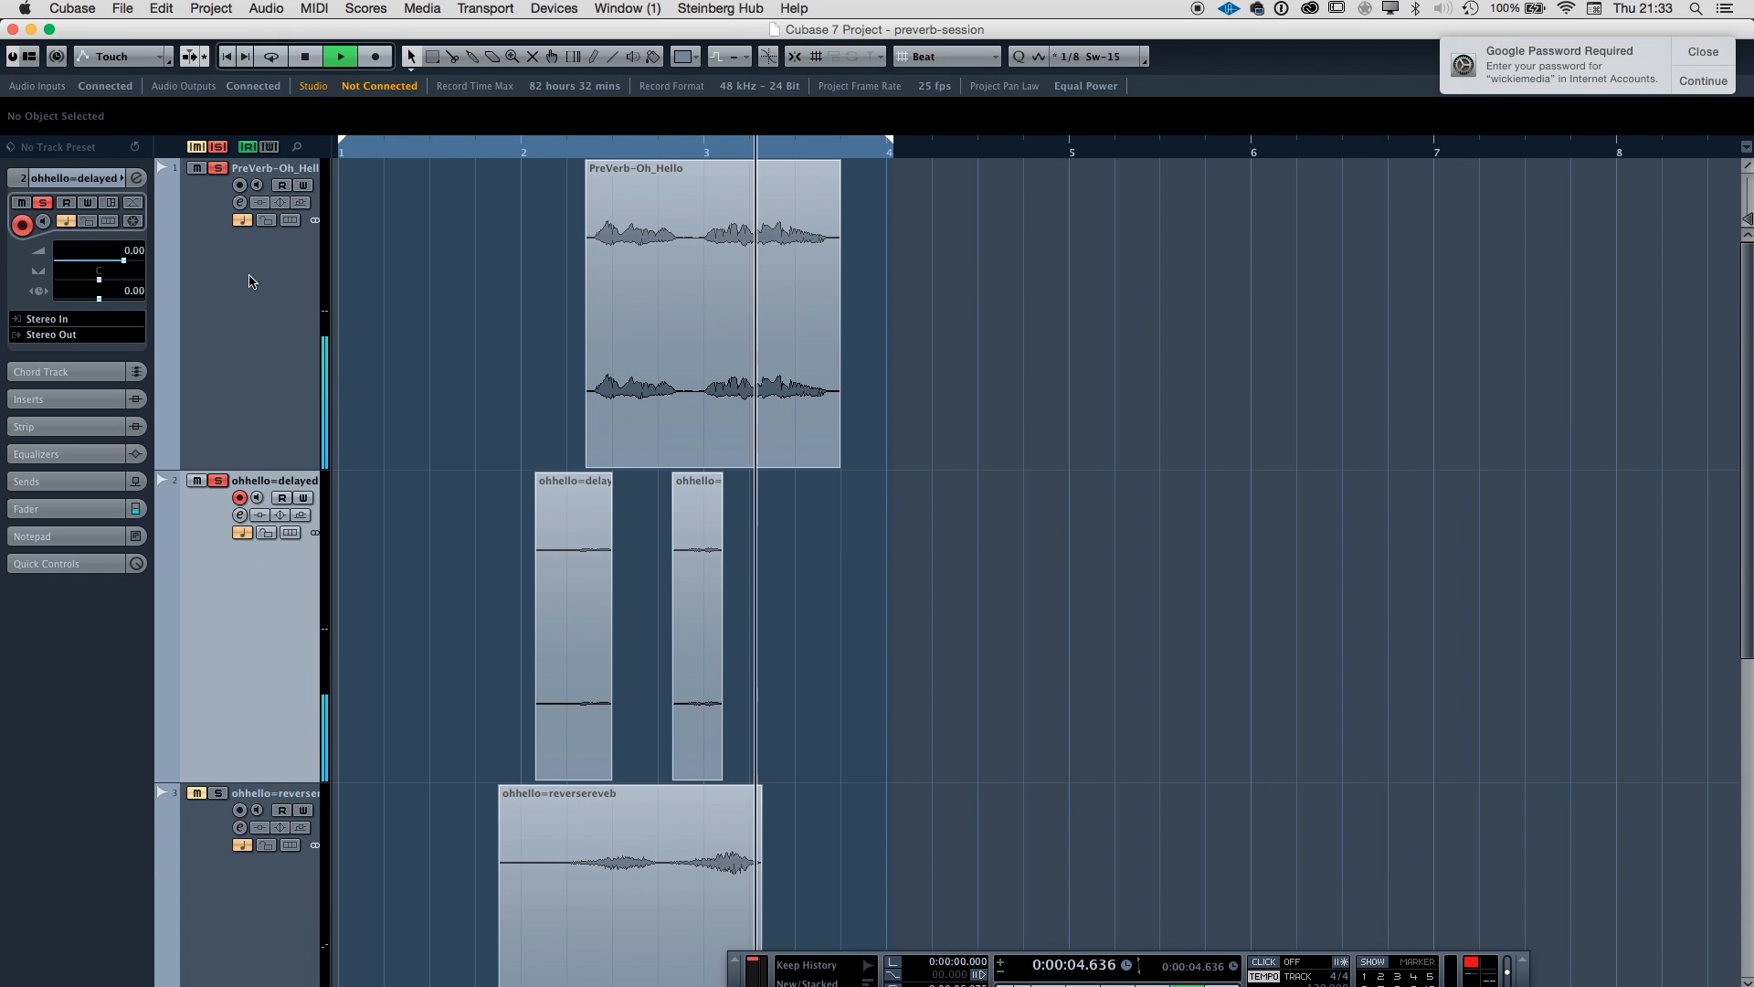
{"action": "key", "text": "space"}
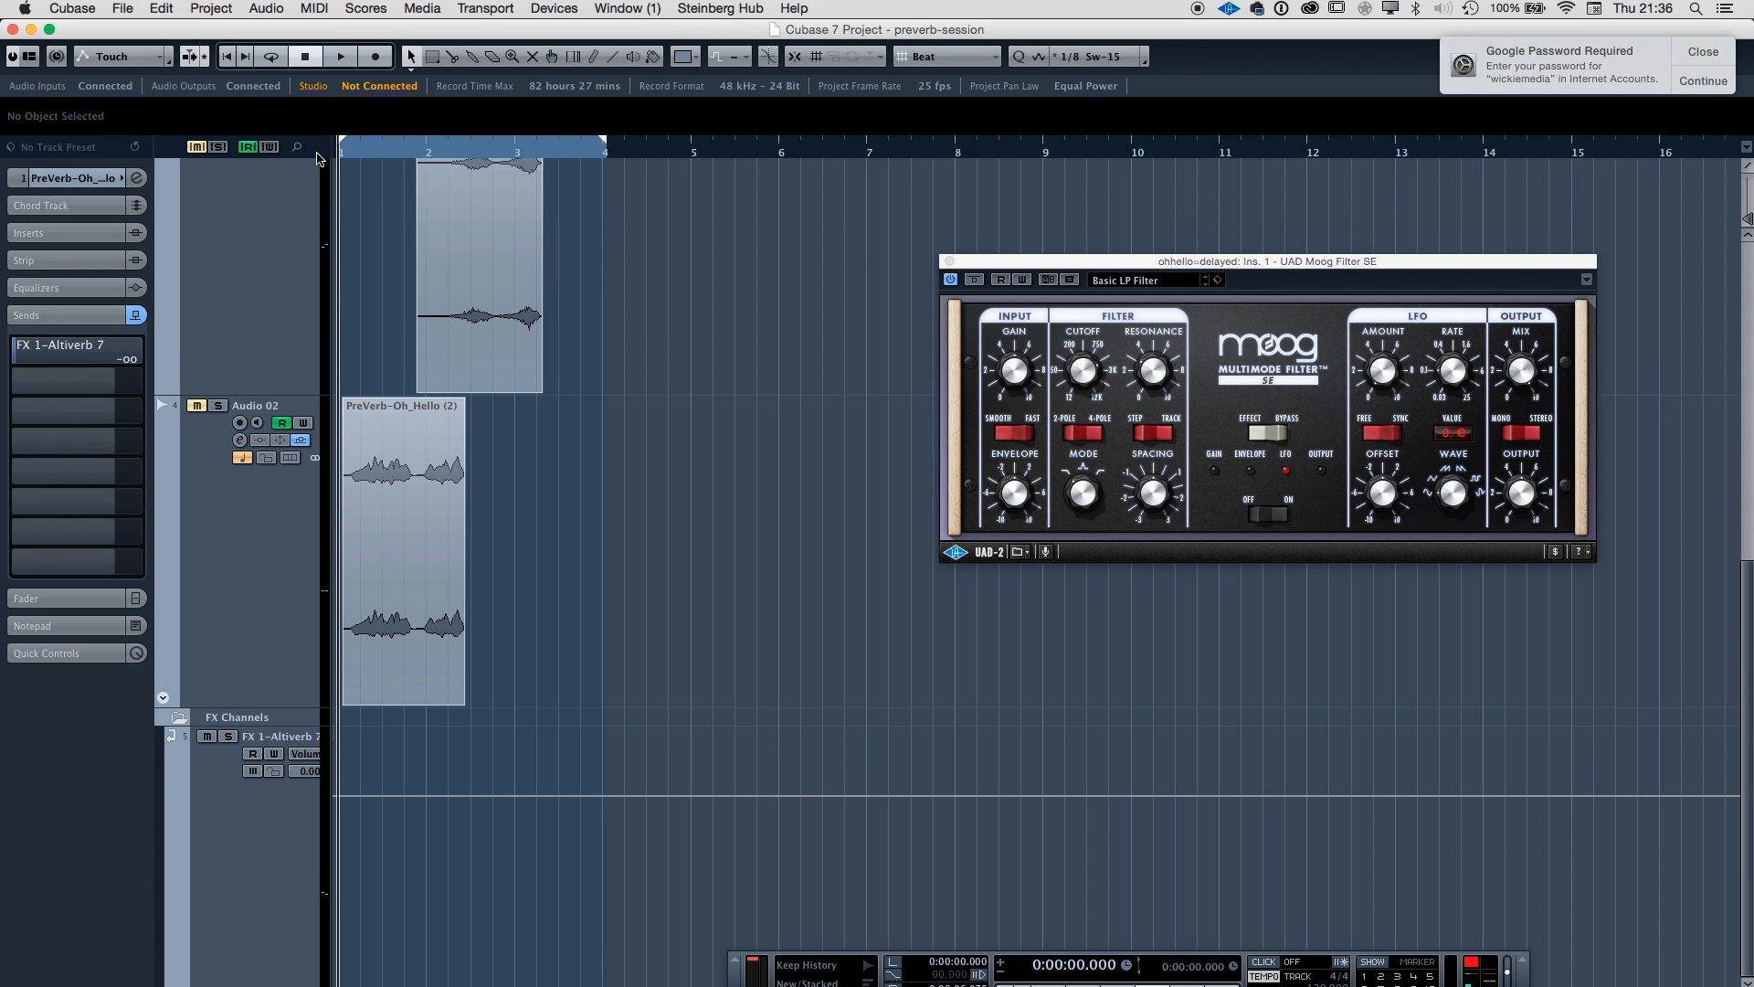
Play the vocal with all the preverb tracks unsoloed from the project start.
{"action": "key", "text": "space"}
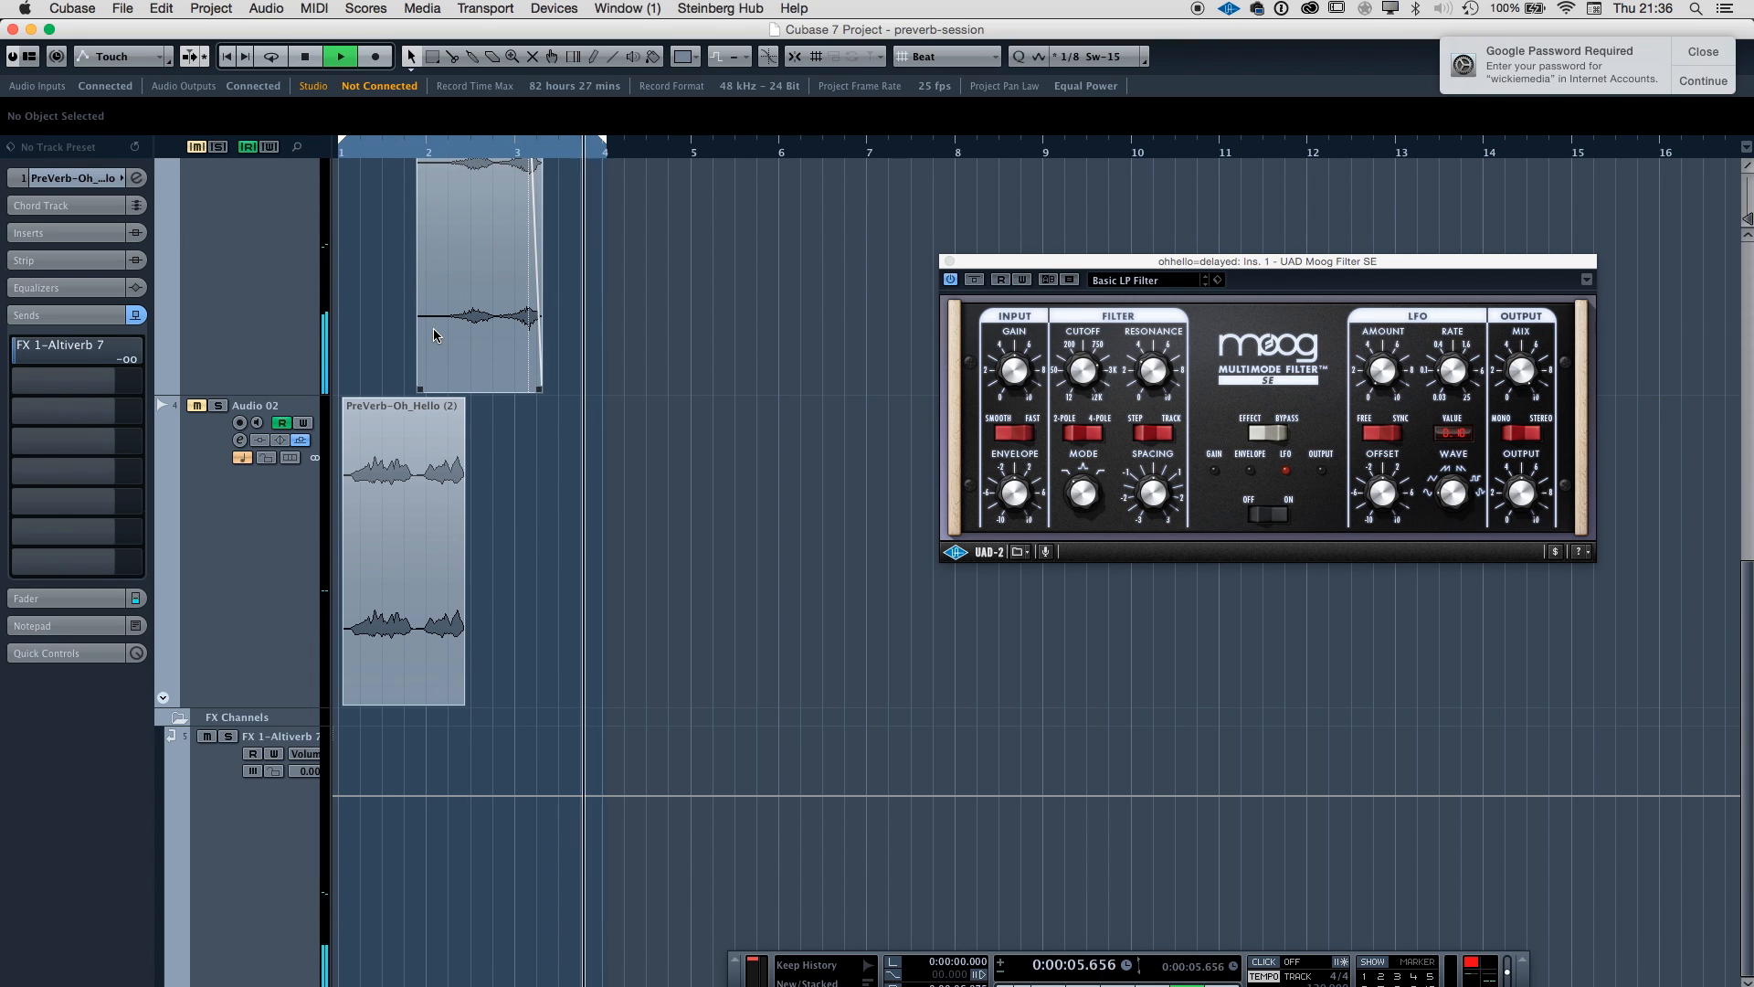
{"action": "key", "text": "space"}
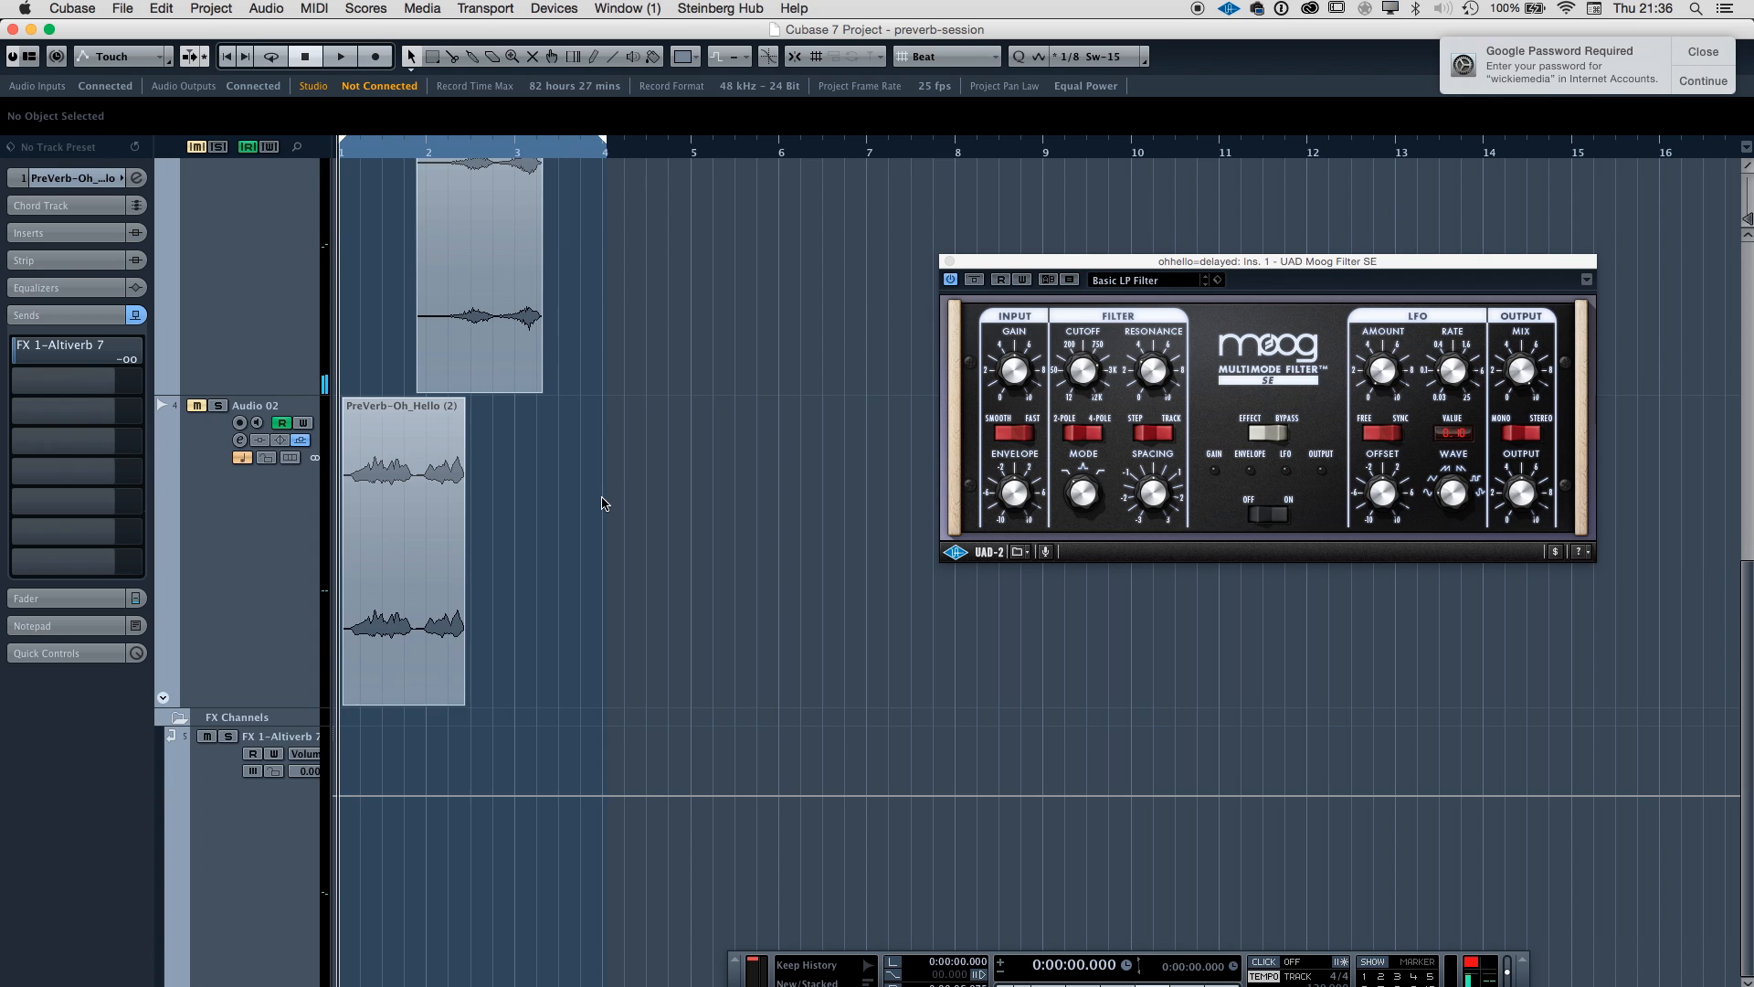
{"action": "scroll", "coordinate": [602, 503], "scroll_direction": "up", "scroll_amount": 5}
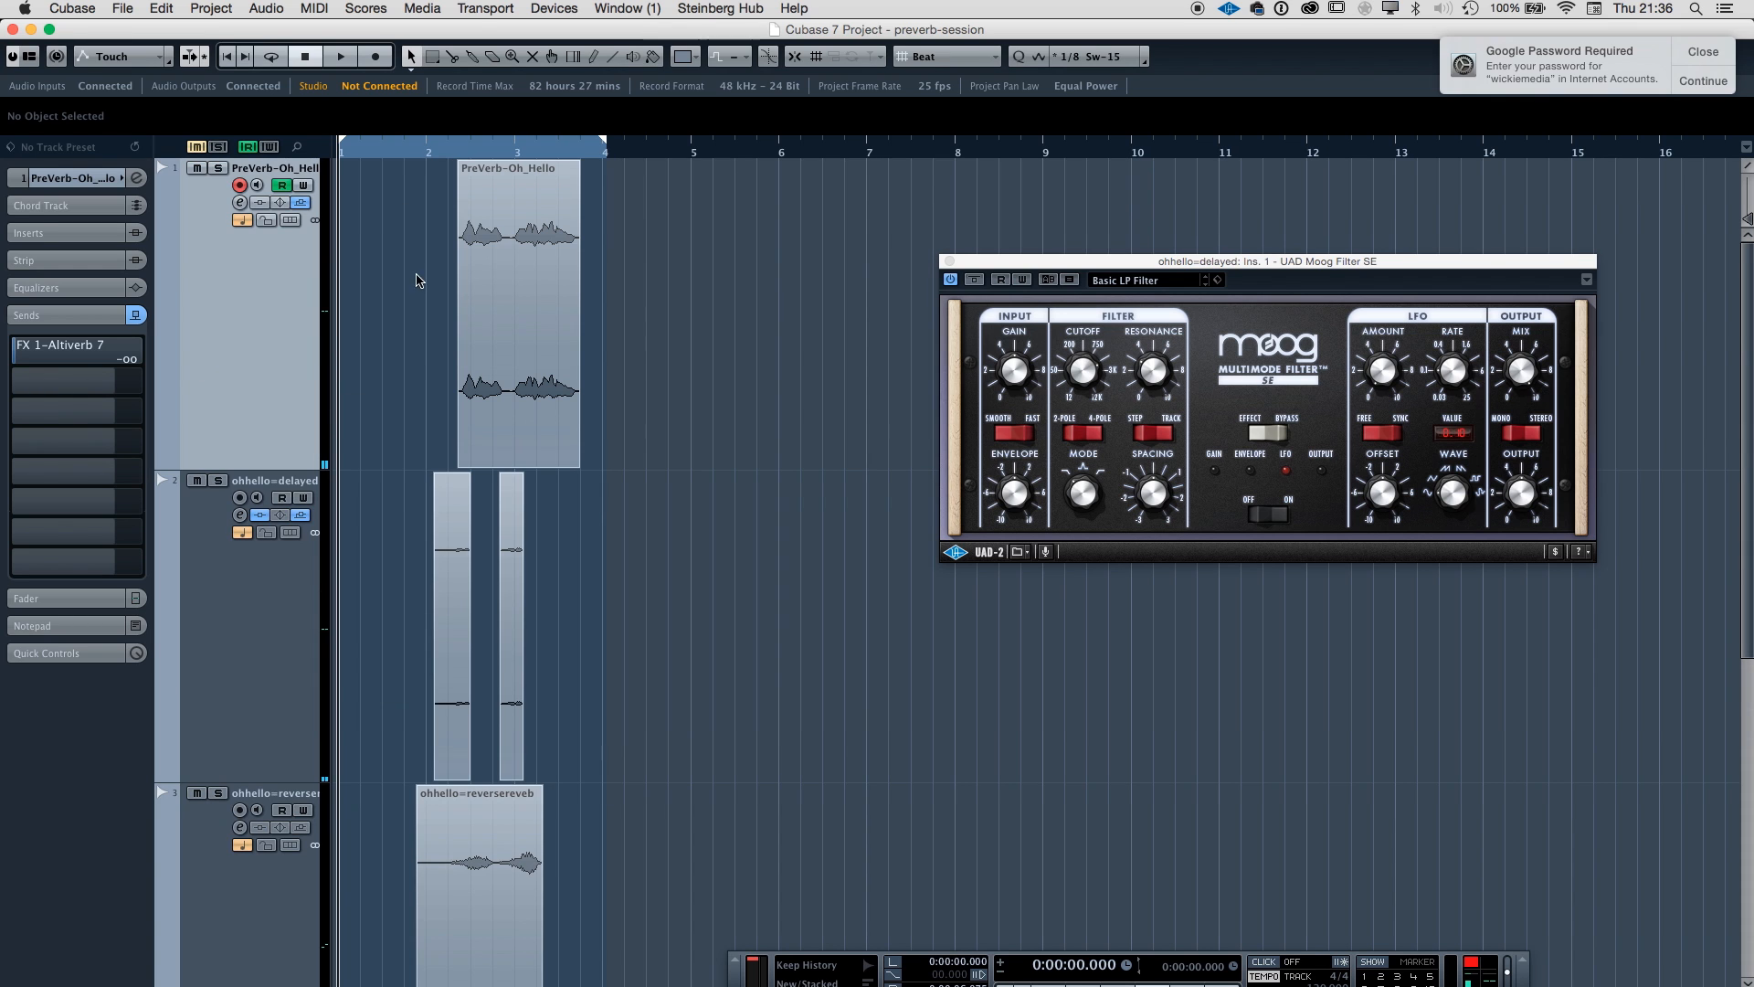
Duplicate the PreVerb-Oh_Hello track together with its vocal event.
{"action": "right_click", "coordinate": [181, 335]}
{"action": "key", "text": "space"}
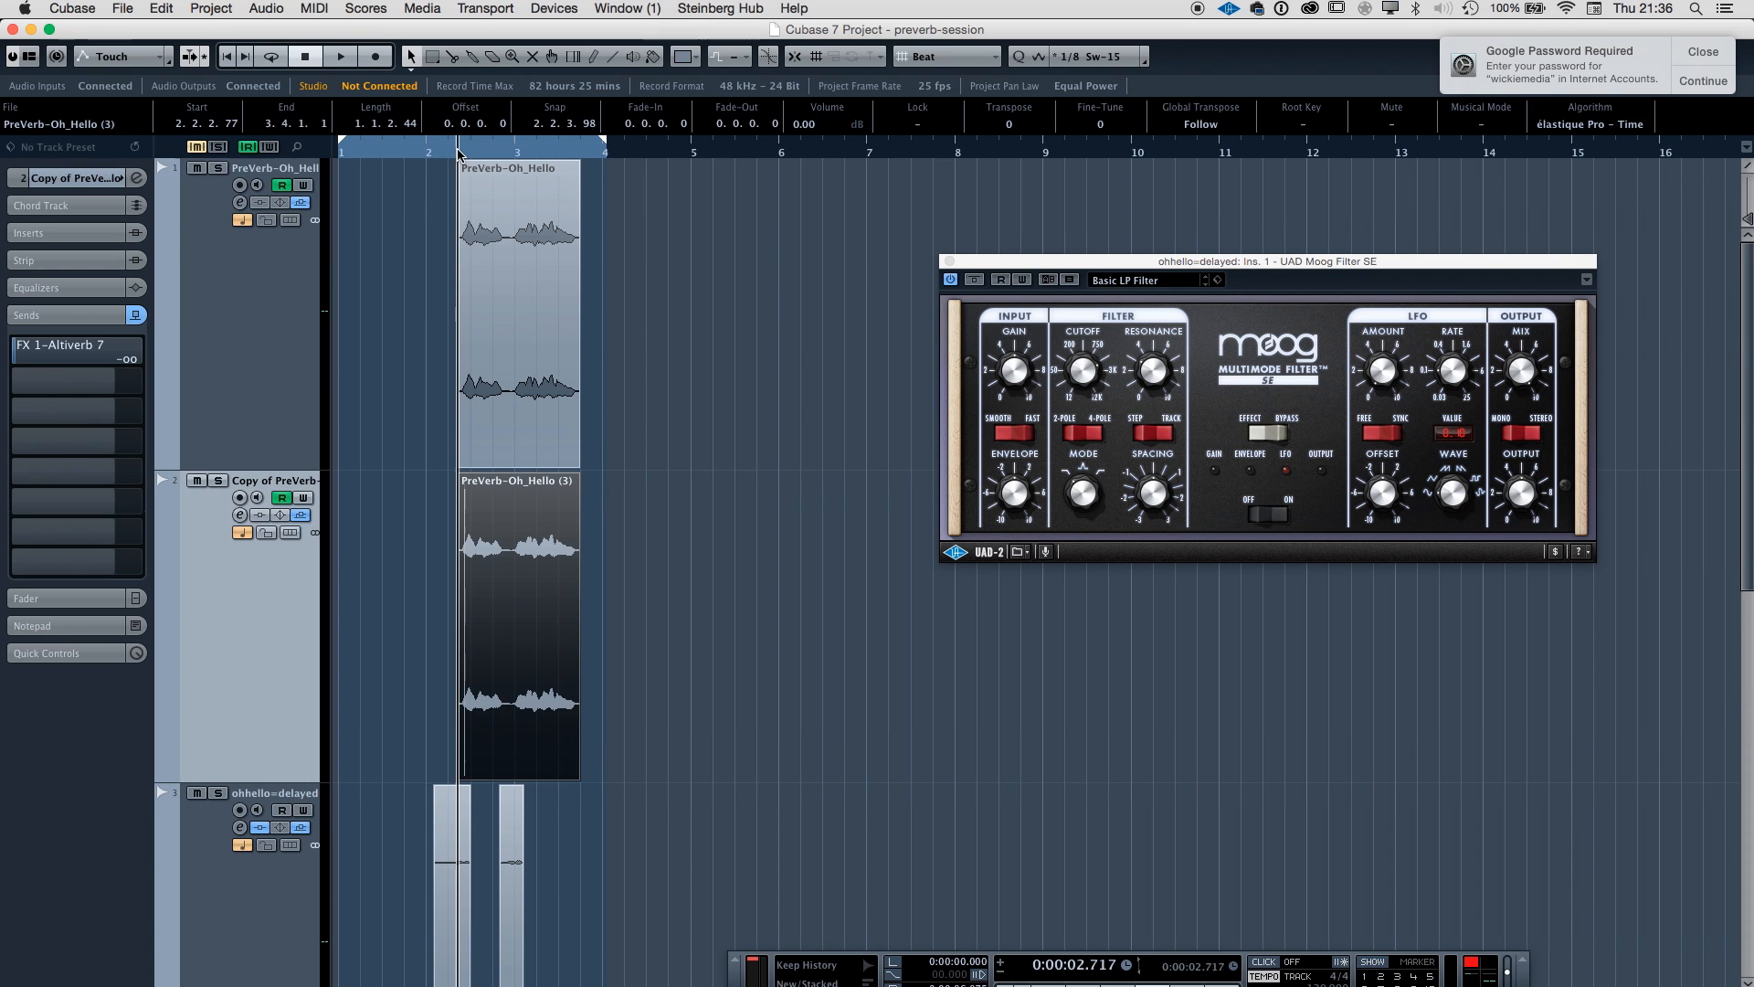
{"action": "key", "text": "space"}
Set the copied vocal track's volume to -19.3, listen to the doubled vocal, and save the project.
{"action": "left_click", "coordinate": [73, 175]}
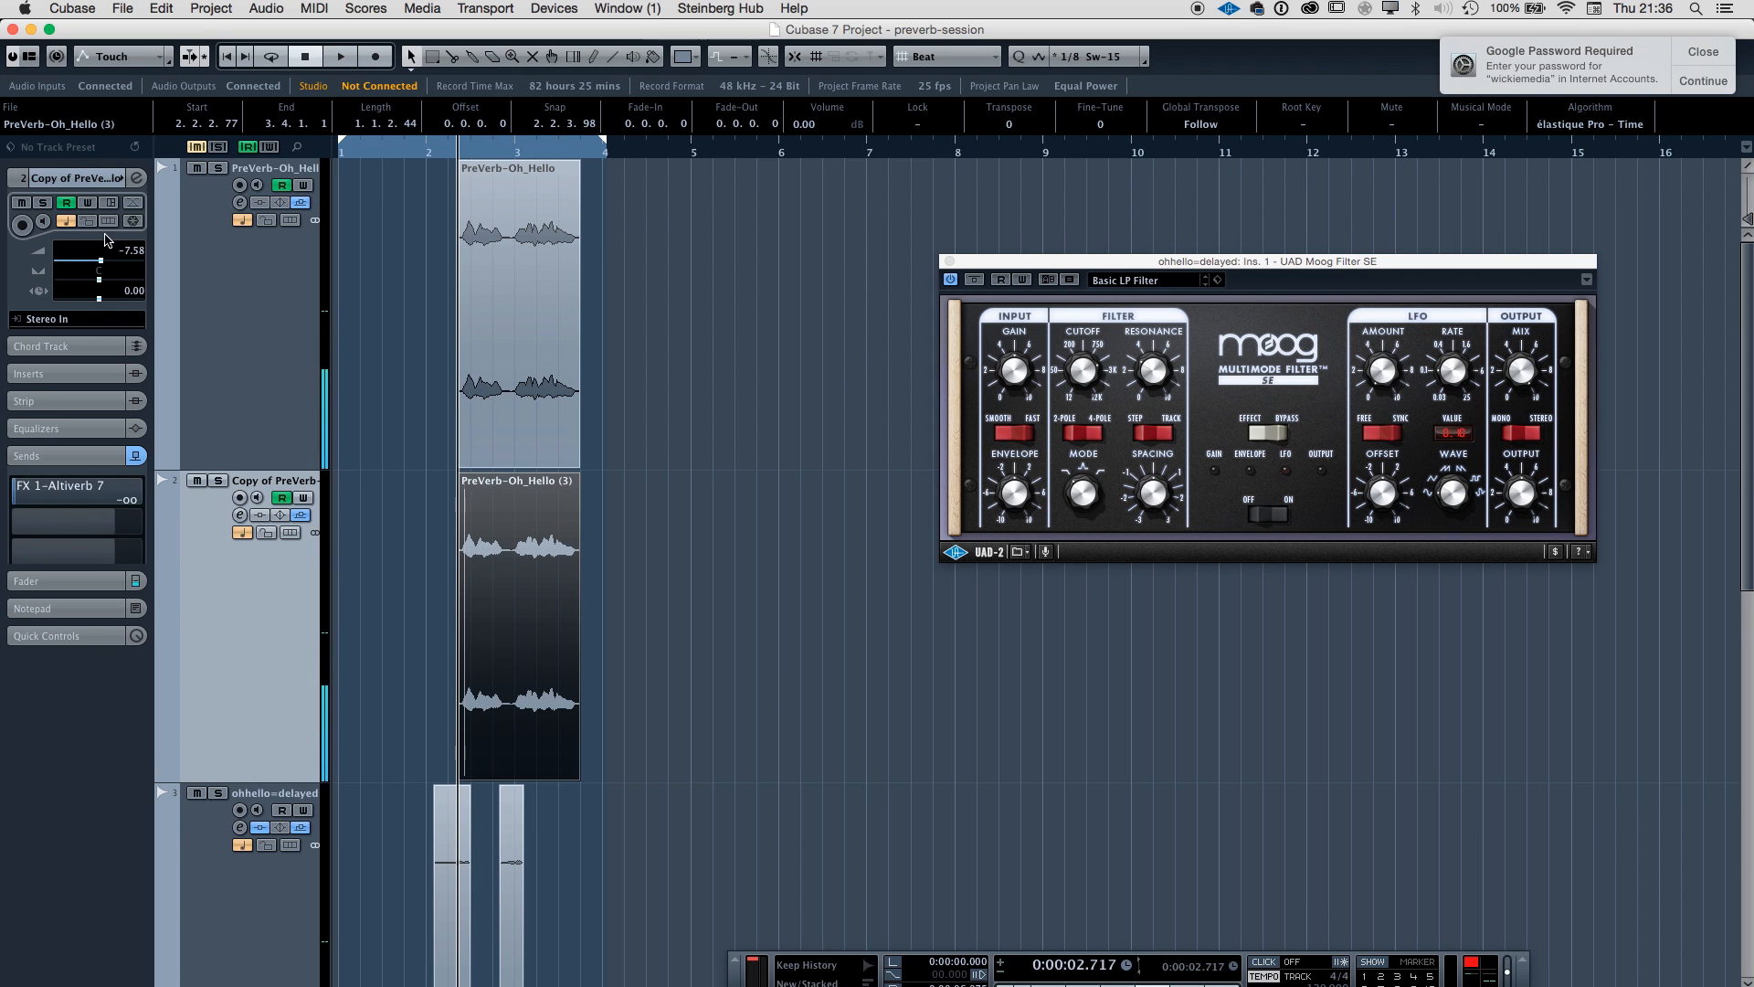
{"action": "left_click_drag", "start_coordinate": [95, 260], "coordinate": [79, 270]}
{"action": "key", "text": "space"}
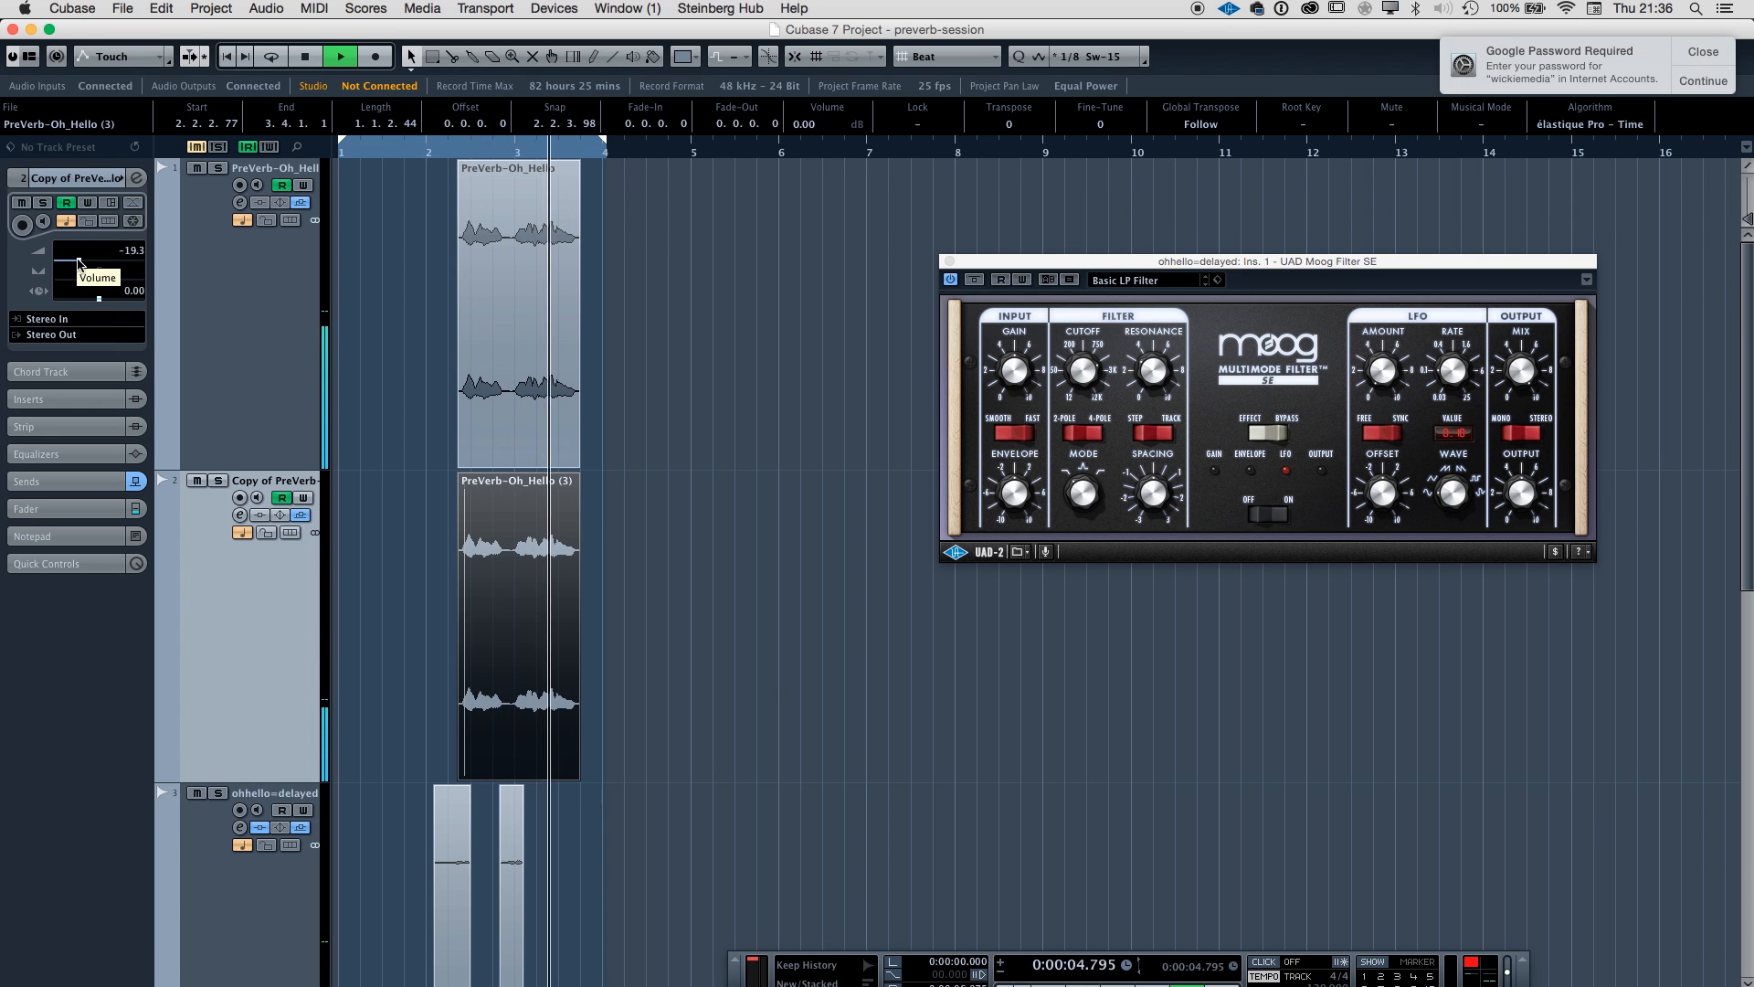
{"action": "key", "text": "space"}
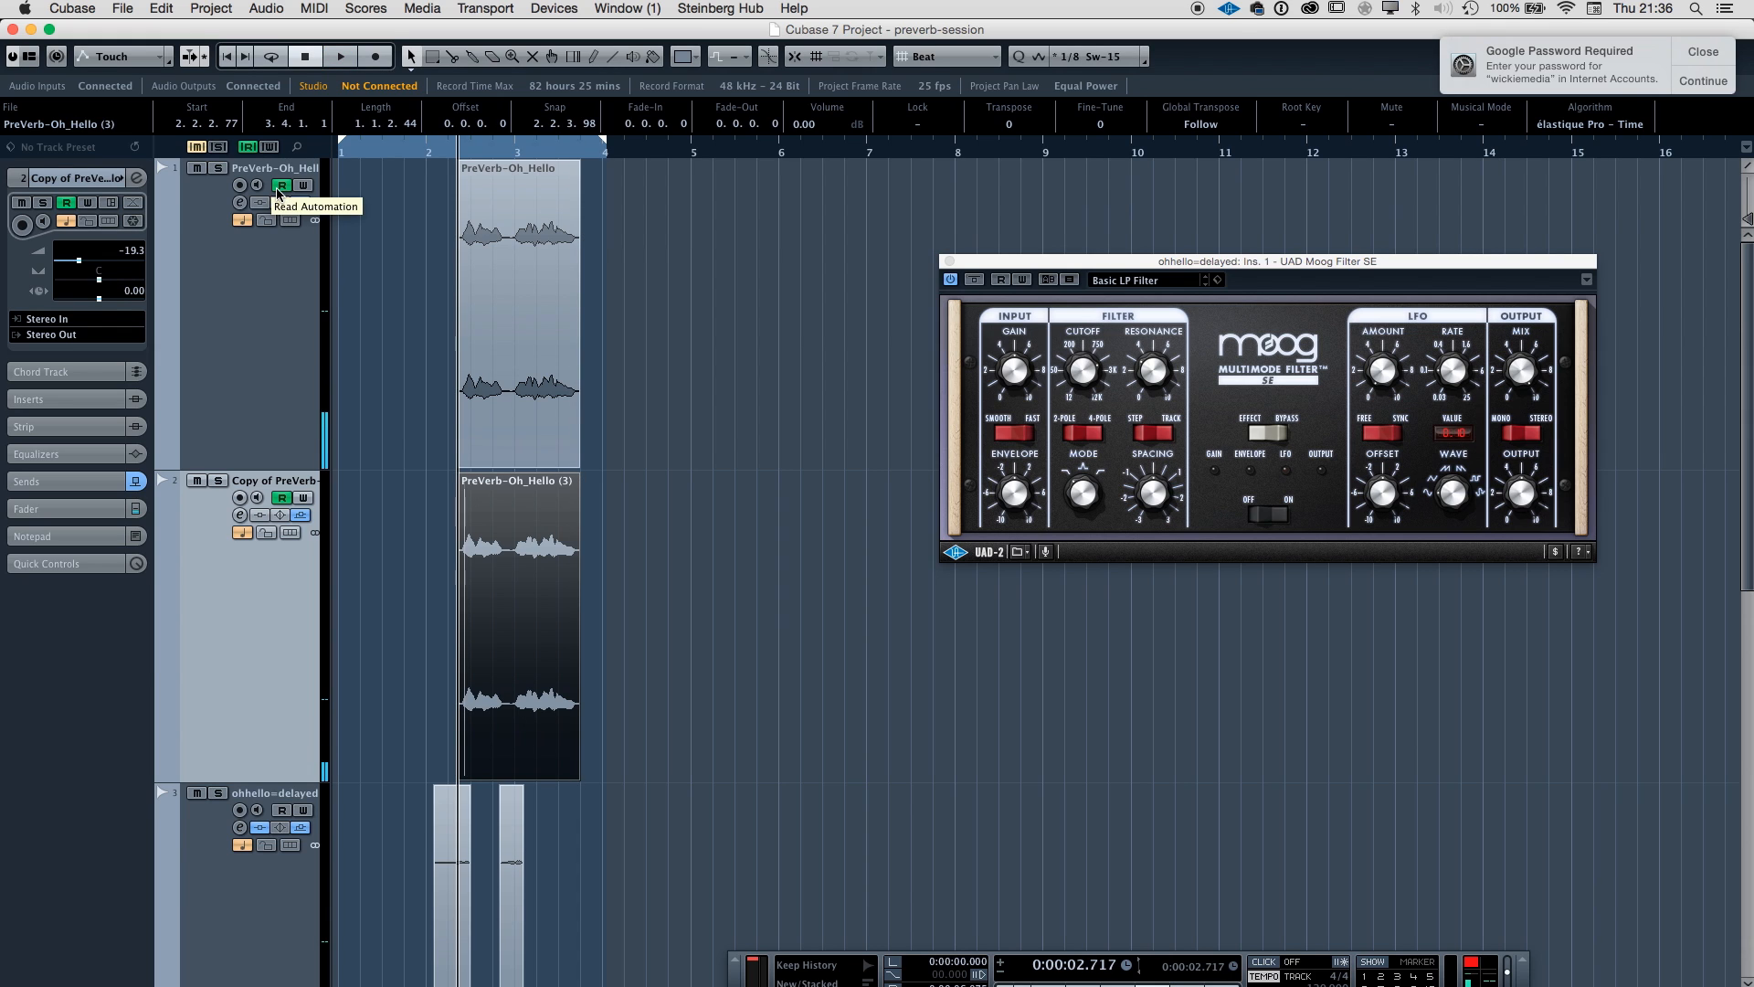
{"action": "key", "text": "super+s"}
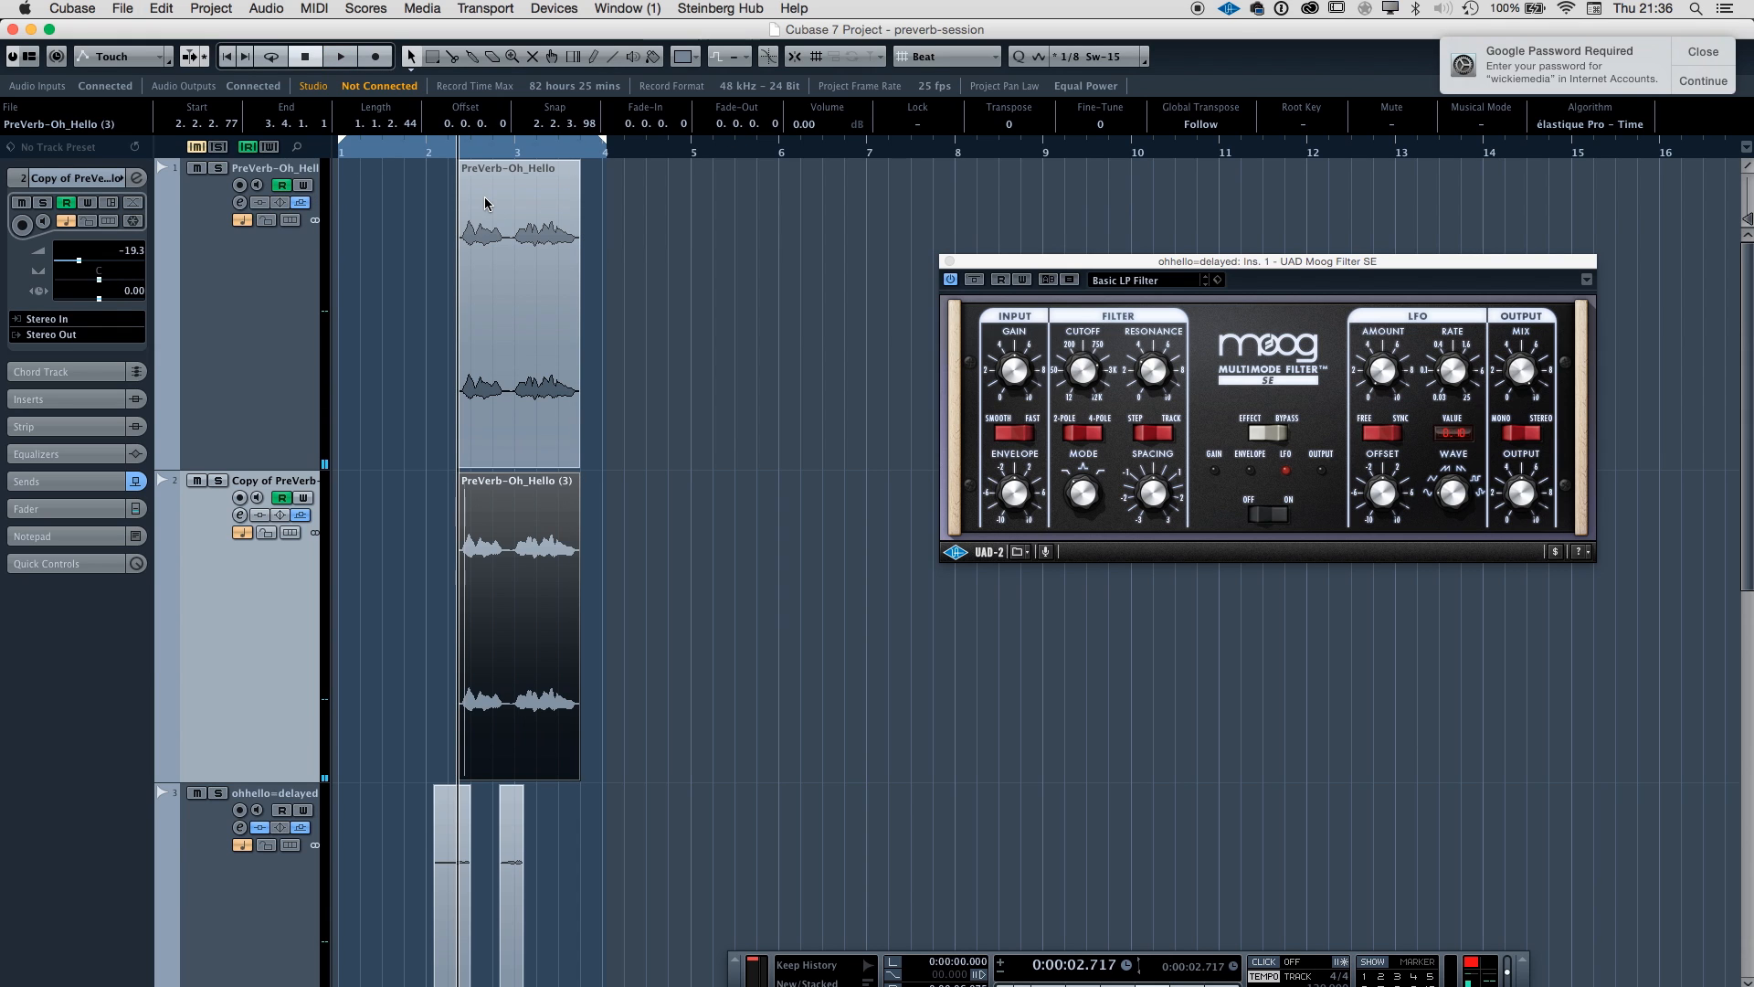
{"action": "left_click", "coordinate": [429, 155]}
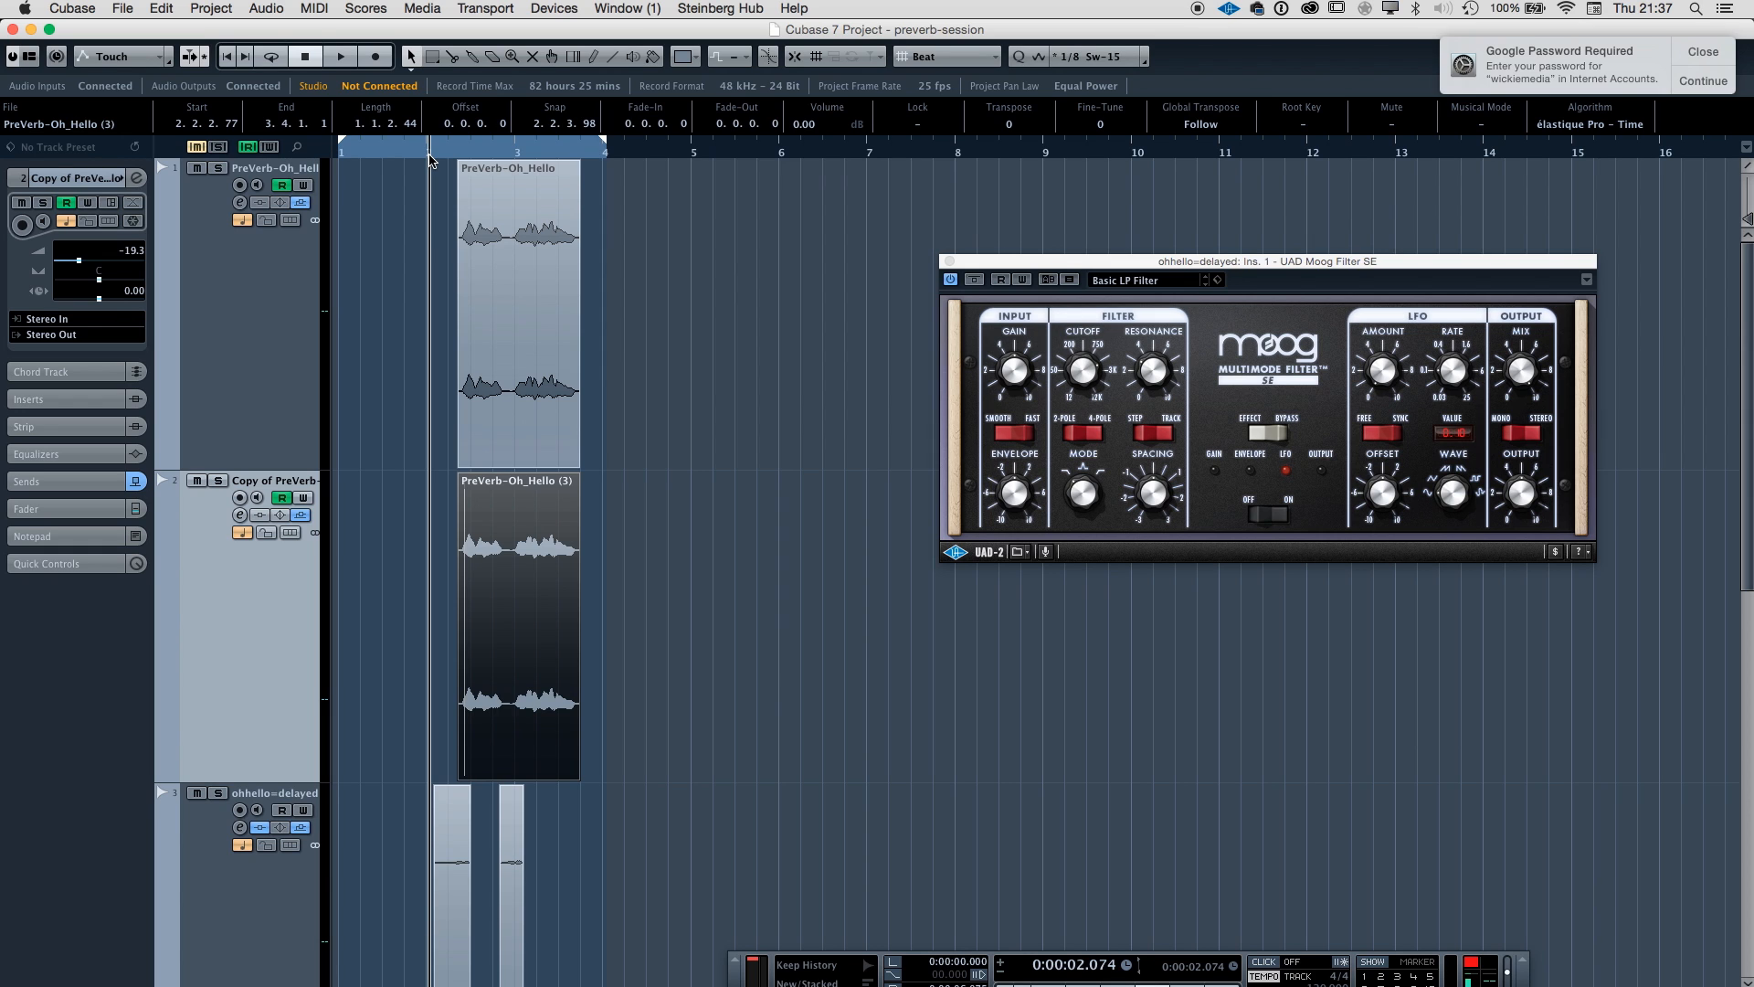
{"action": "left_click", "coordinate": [266, 391]}
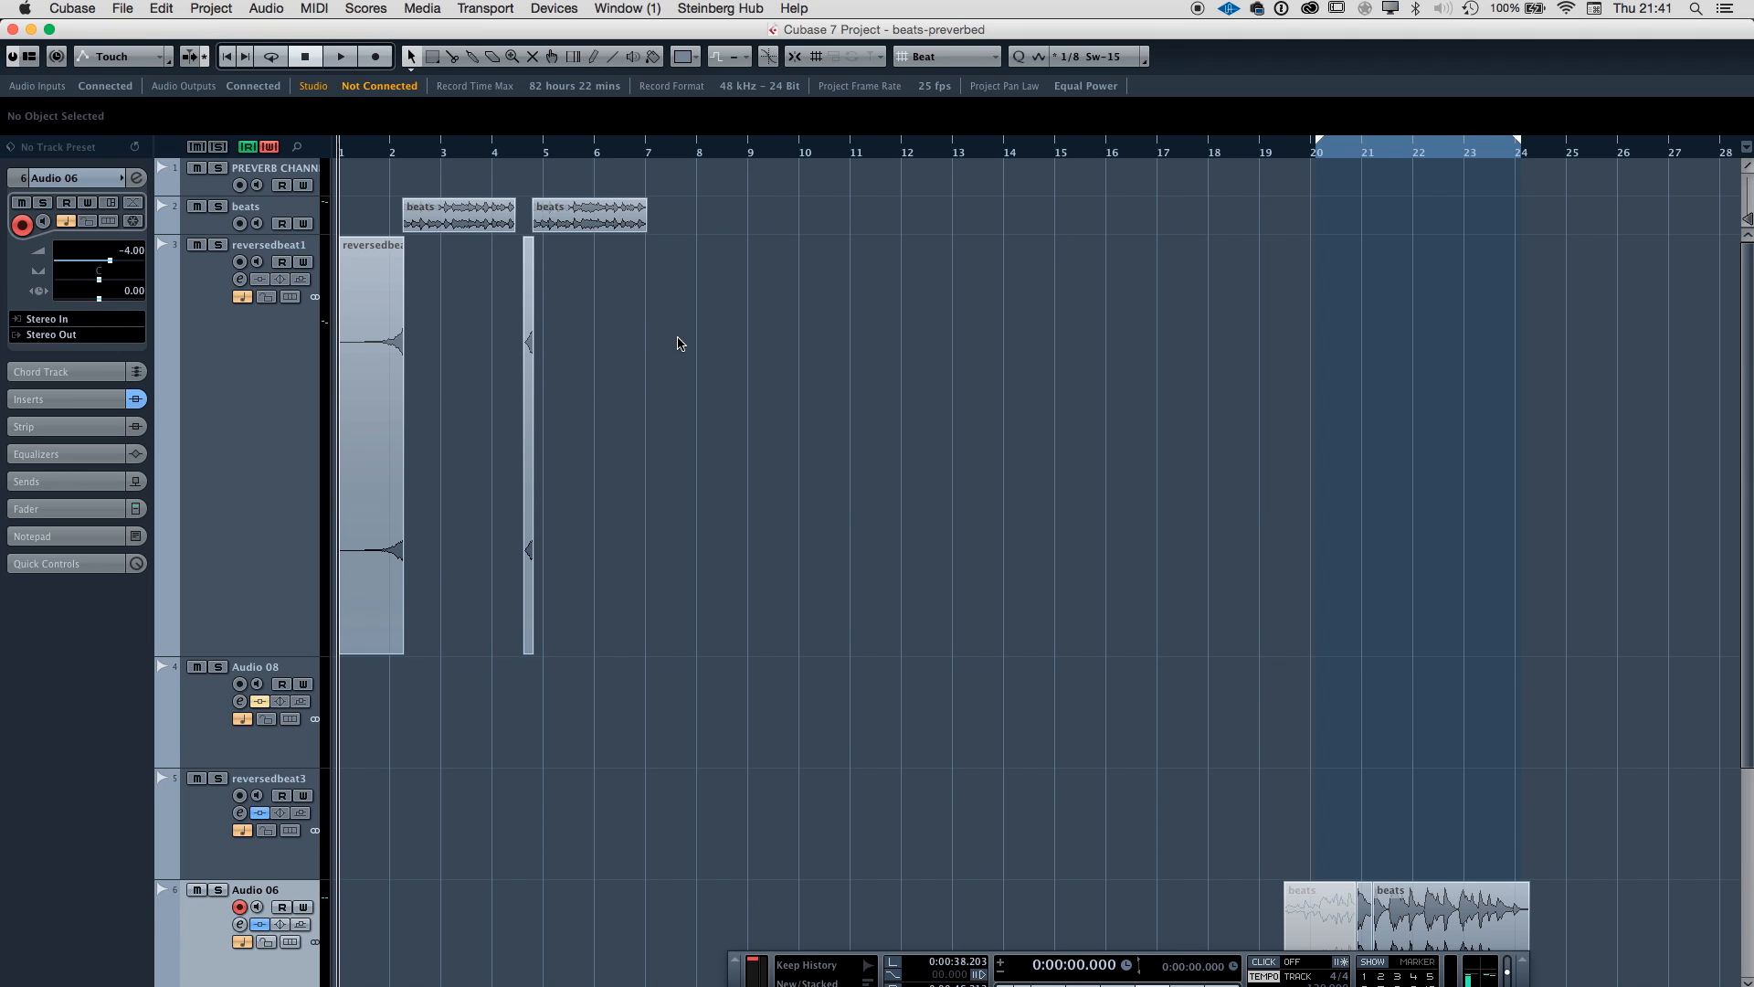
Play the beats events with the reversedbeat1 preverbs from the start of the beats-preverbed project.
{"action": "key", "text": "h"}
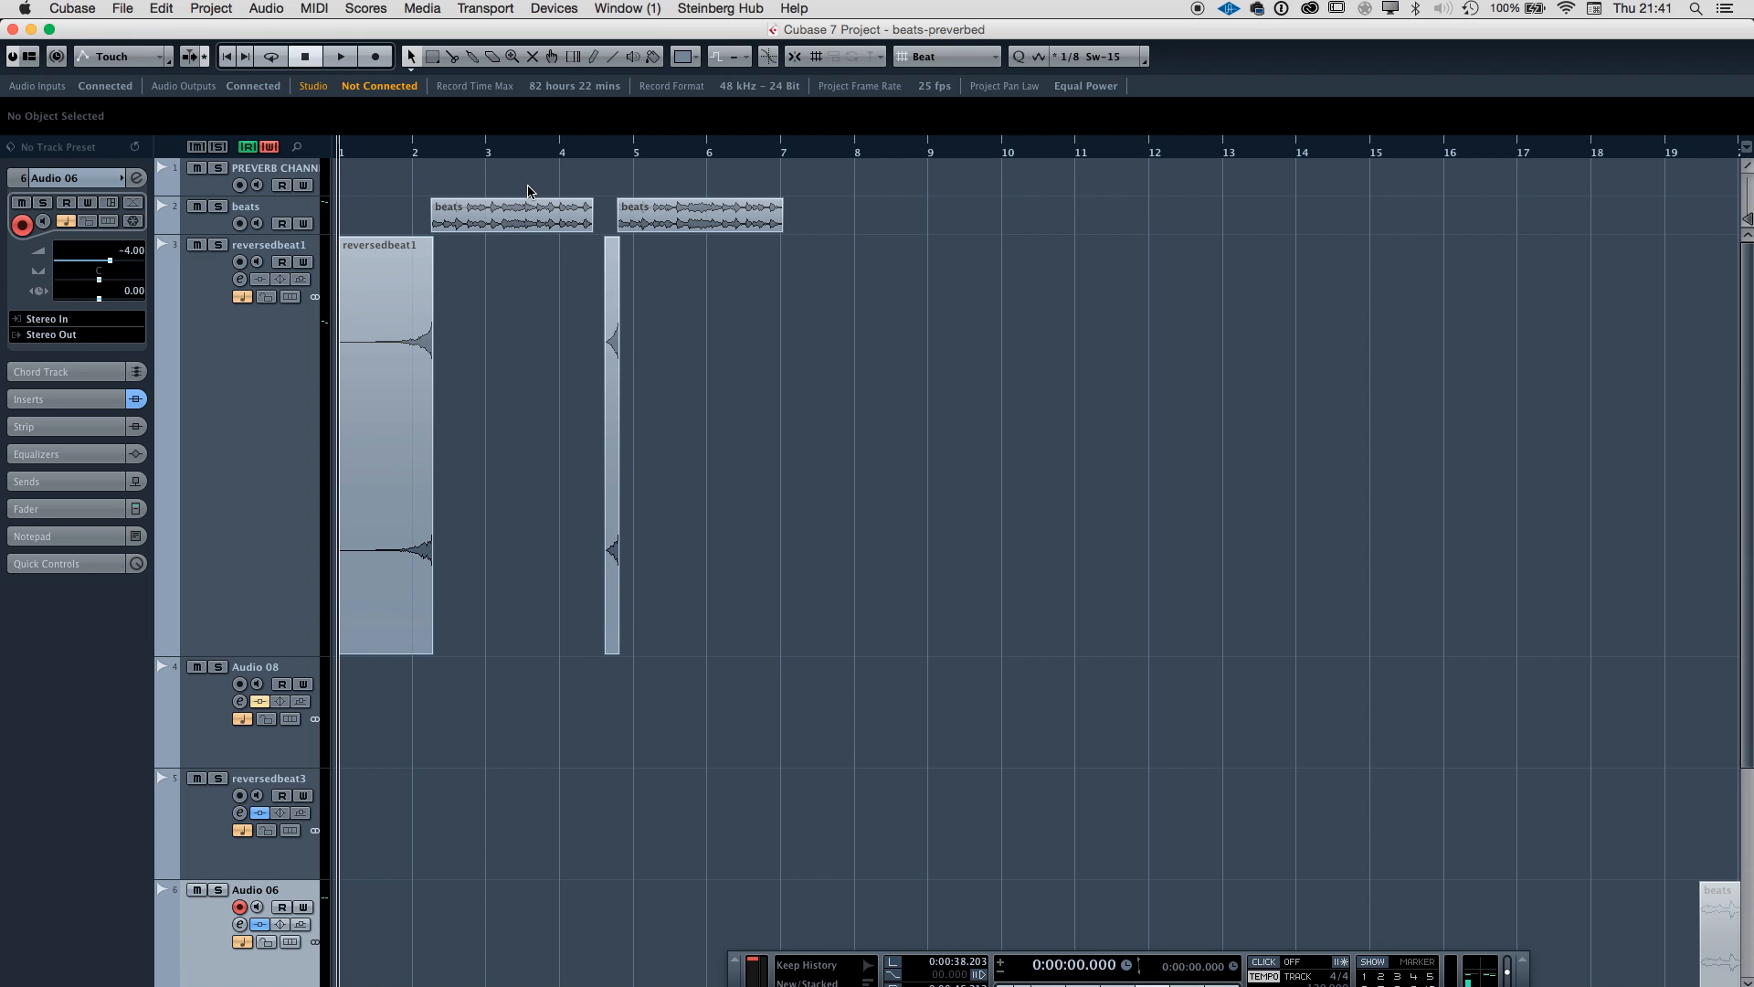
{"action": "key", "text": "space"}
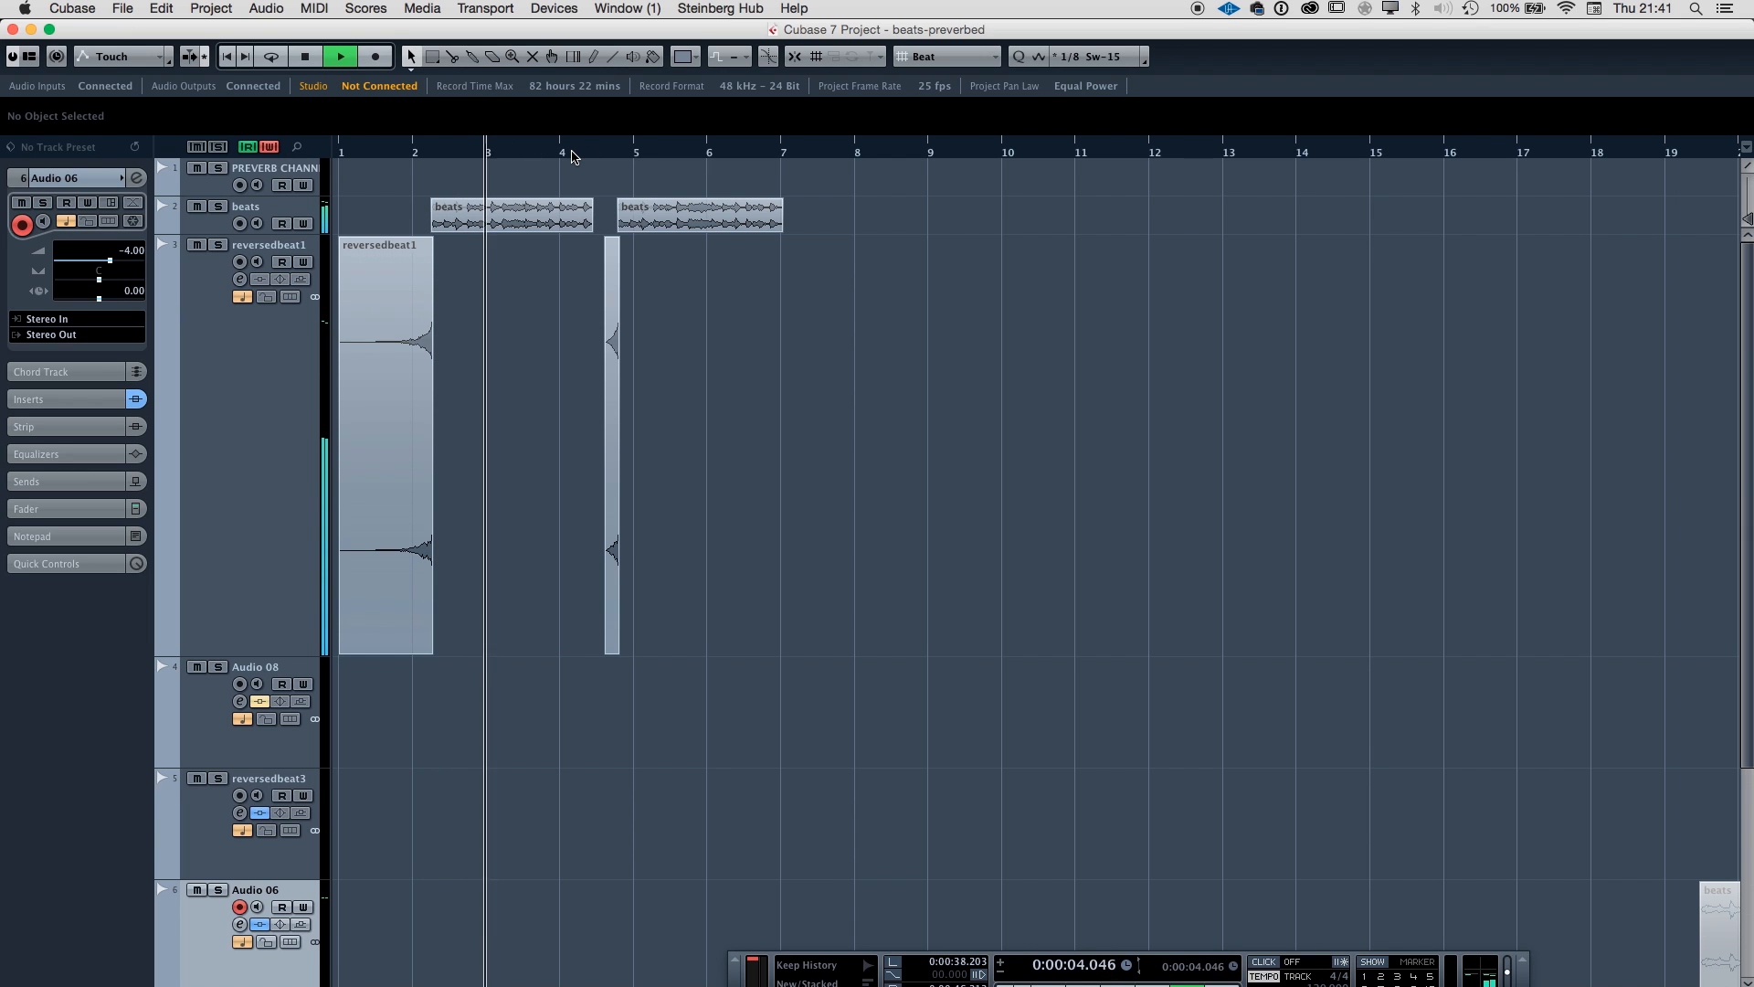
{"action": "left_click_drag", "start_coordinate": [574, 148], "coordinate": [455, 148]}
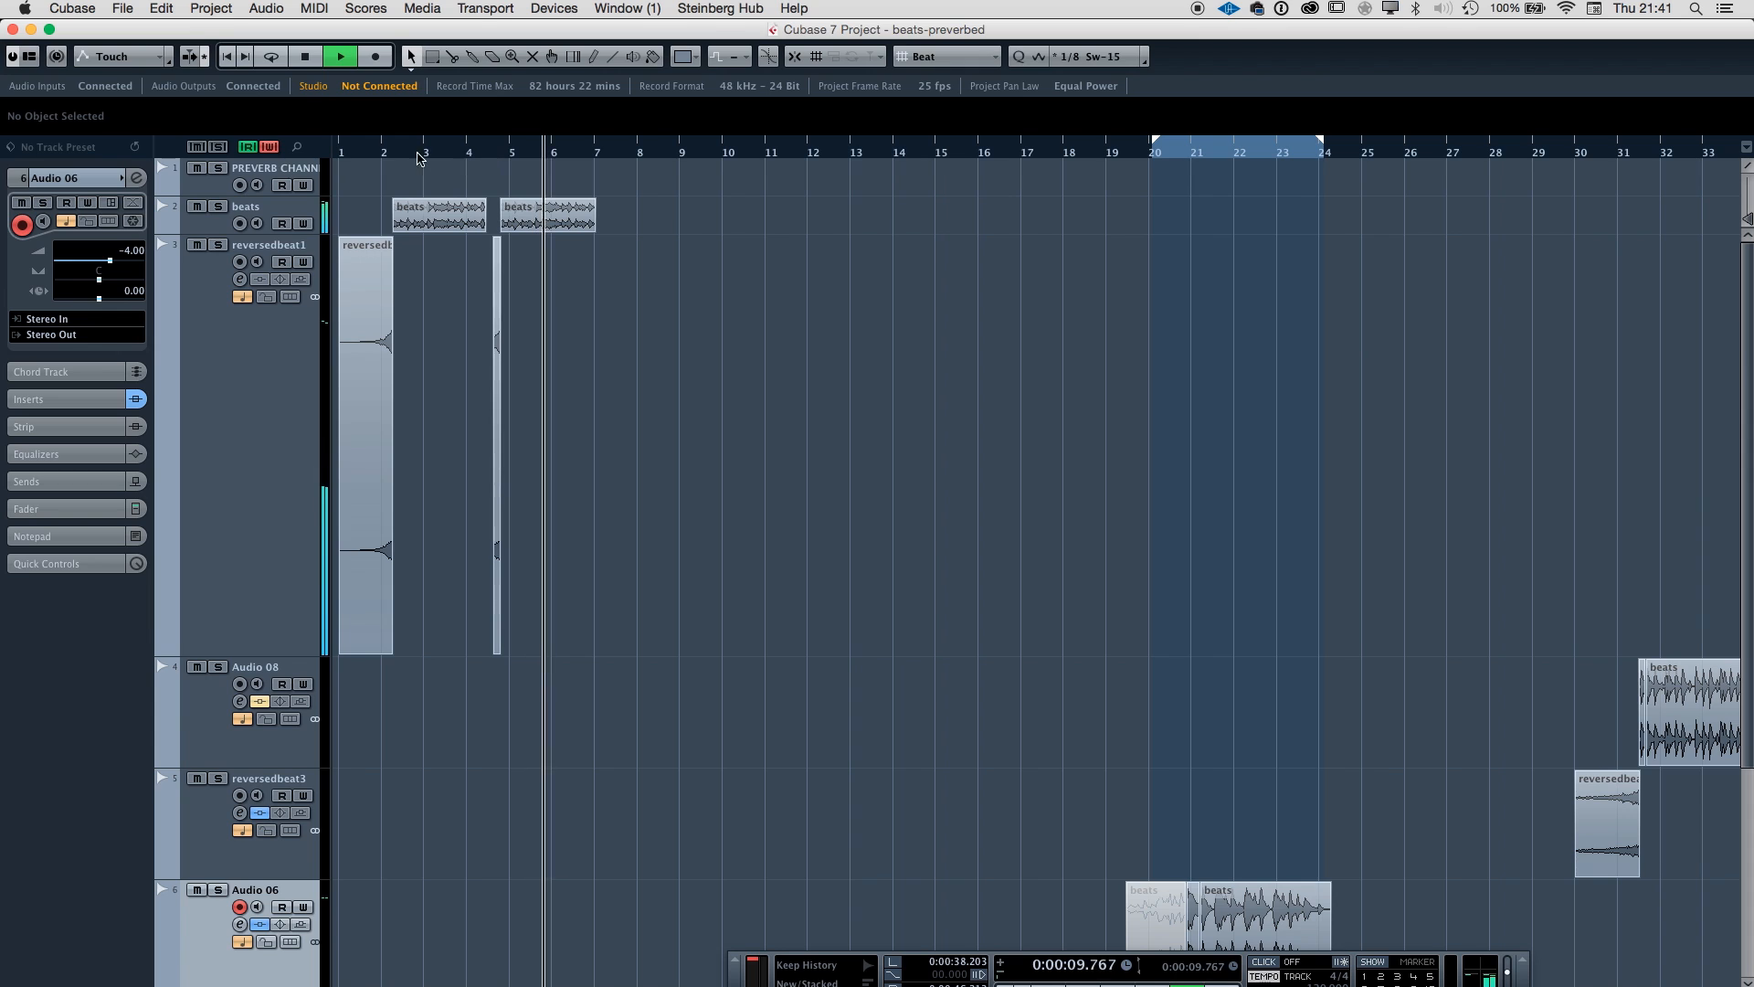
{"action": "key", "text": "space"}
Replay the first reversedbeat1 swell into the beats event, starting at about 0:00:01.242.
{"action": "left_click", "coordinate": [366, 151]}
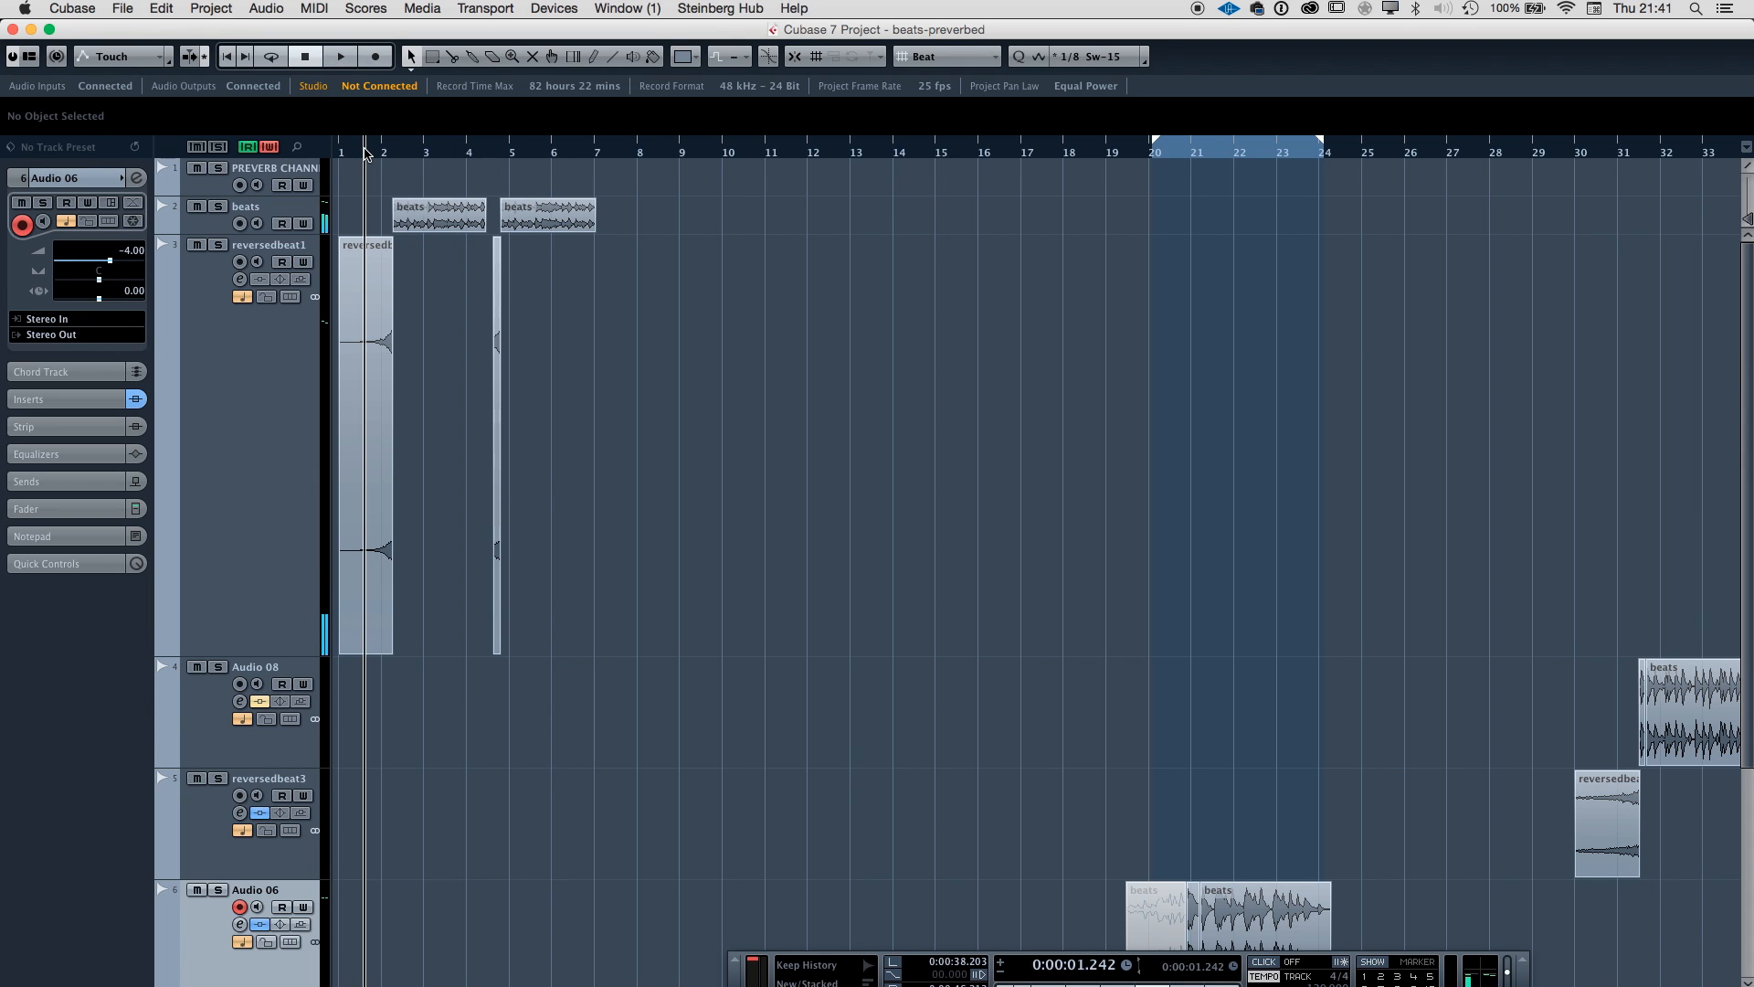
{"action": "key", "text": "space"}
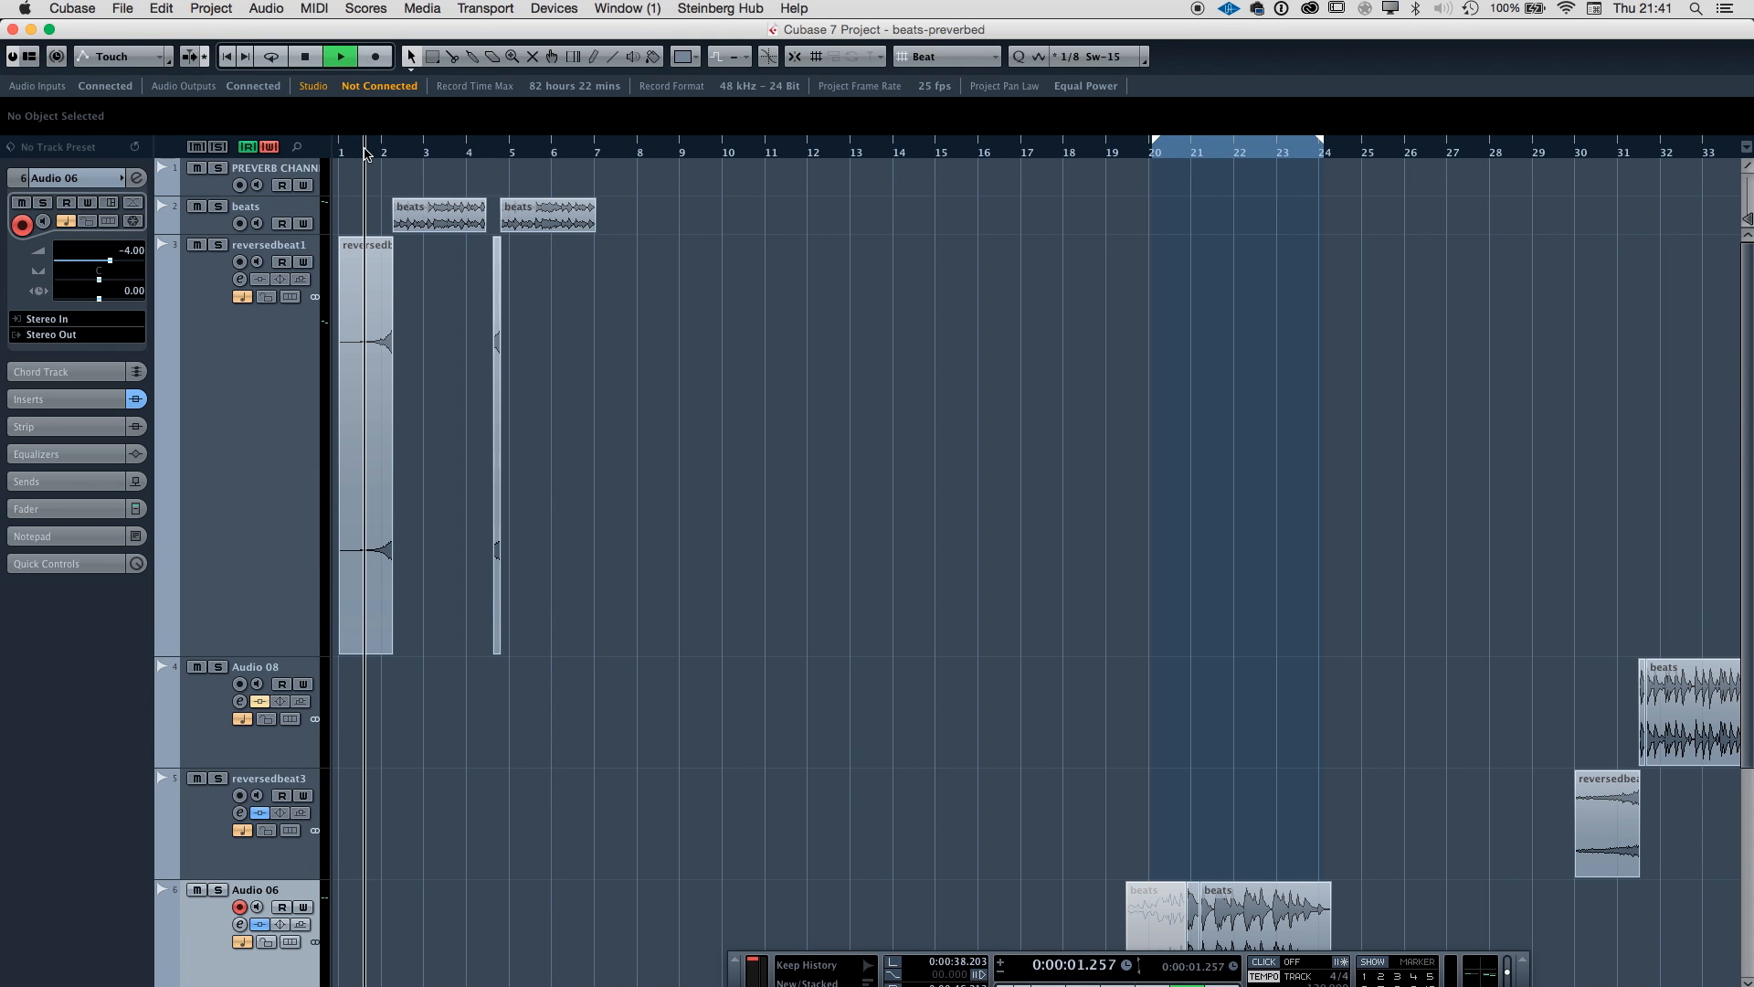
{"action": "key", "text": "h"}
{"action": "key", "text": "h"}
{"action": "key", "text": "h"}
{"action": "key", "text": "h"}
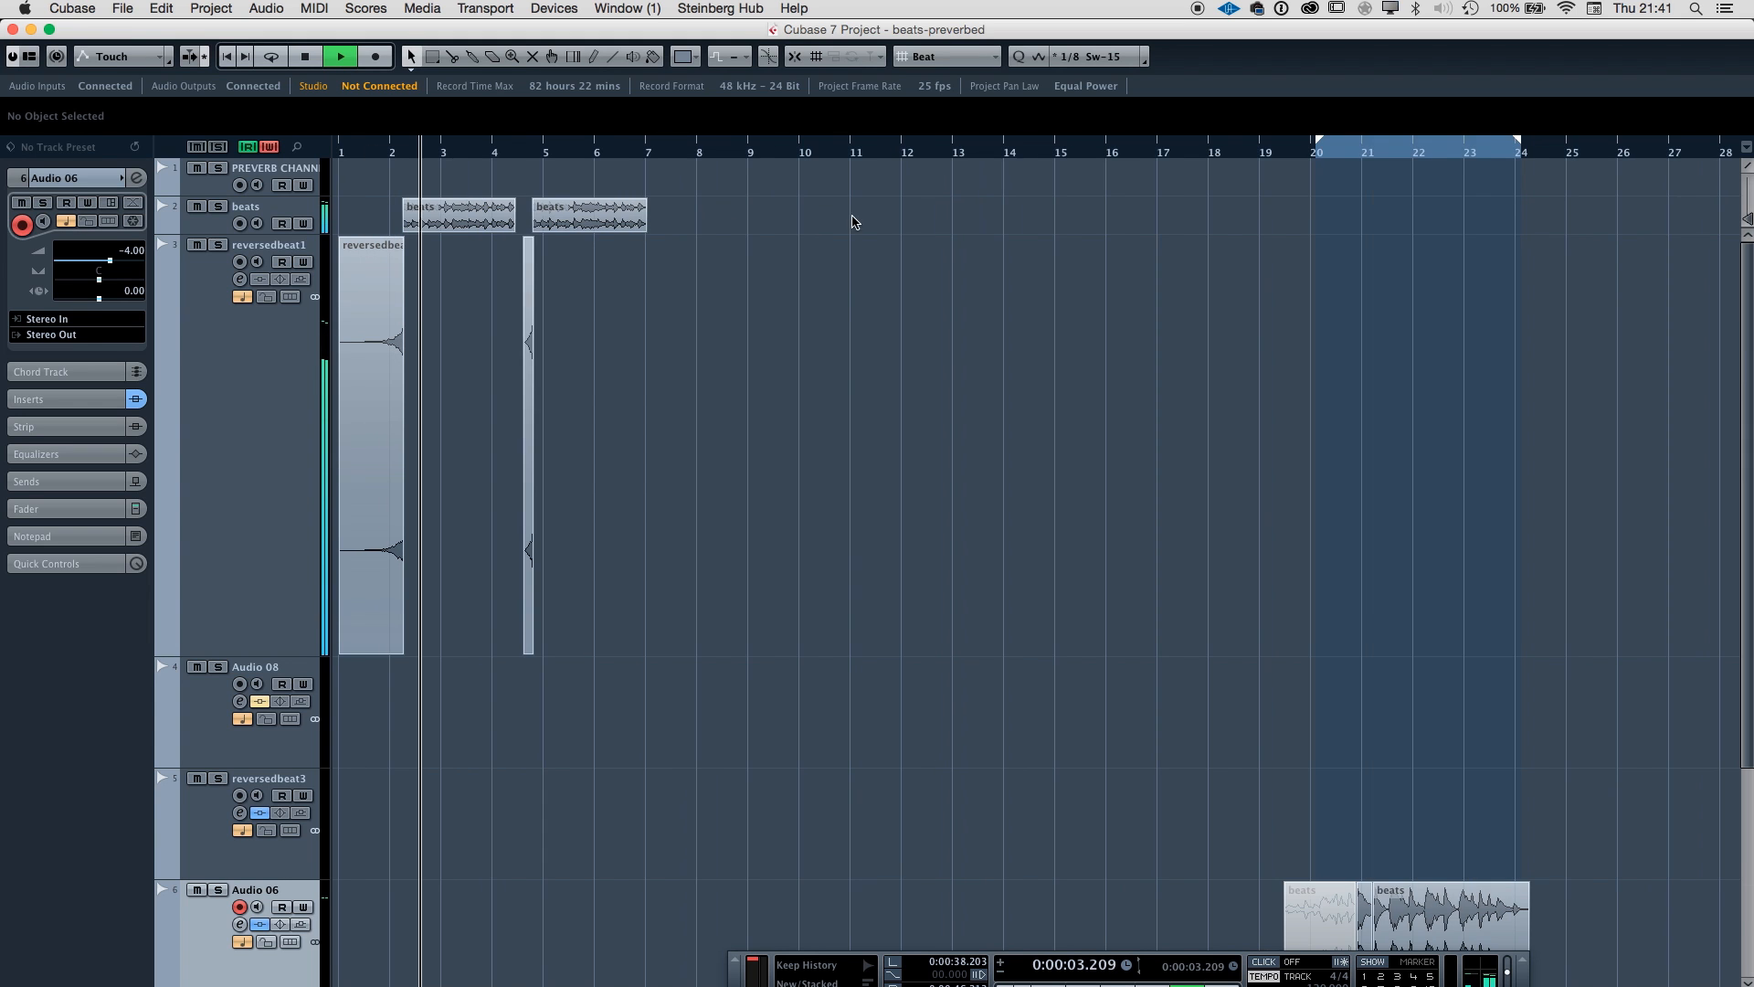
{"action": "key", "text": "g"}
{"action": "key", "text": "g"}
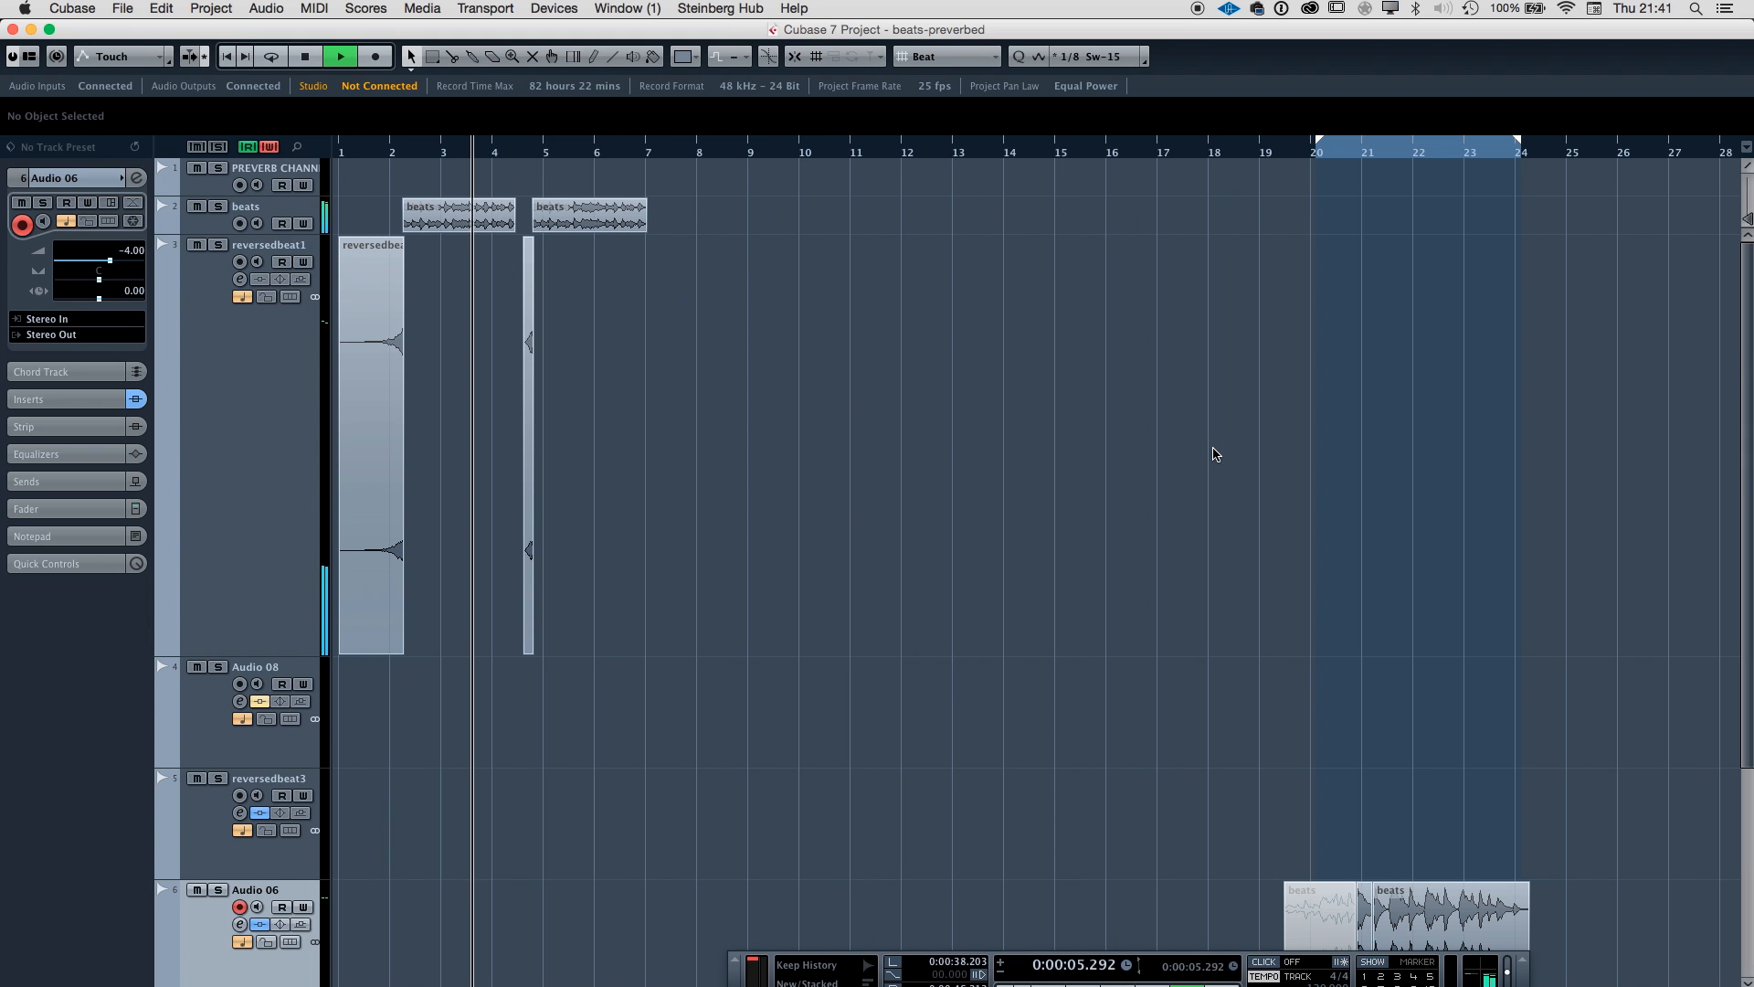
Play the other preverb examples further along the timeline, and move the reversedbeat3 event and its Audio 08 beats event two bars later.
{"action": "scroll", "coordinate": [1215, 454], "scroll_direction": "down", "scroll_amount": 3}
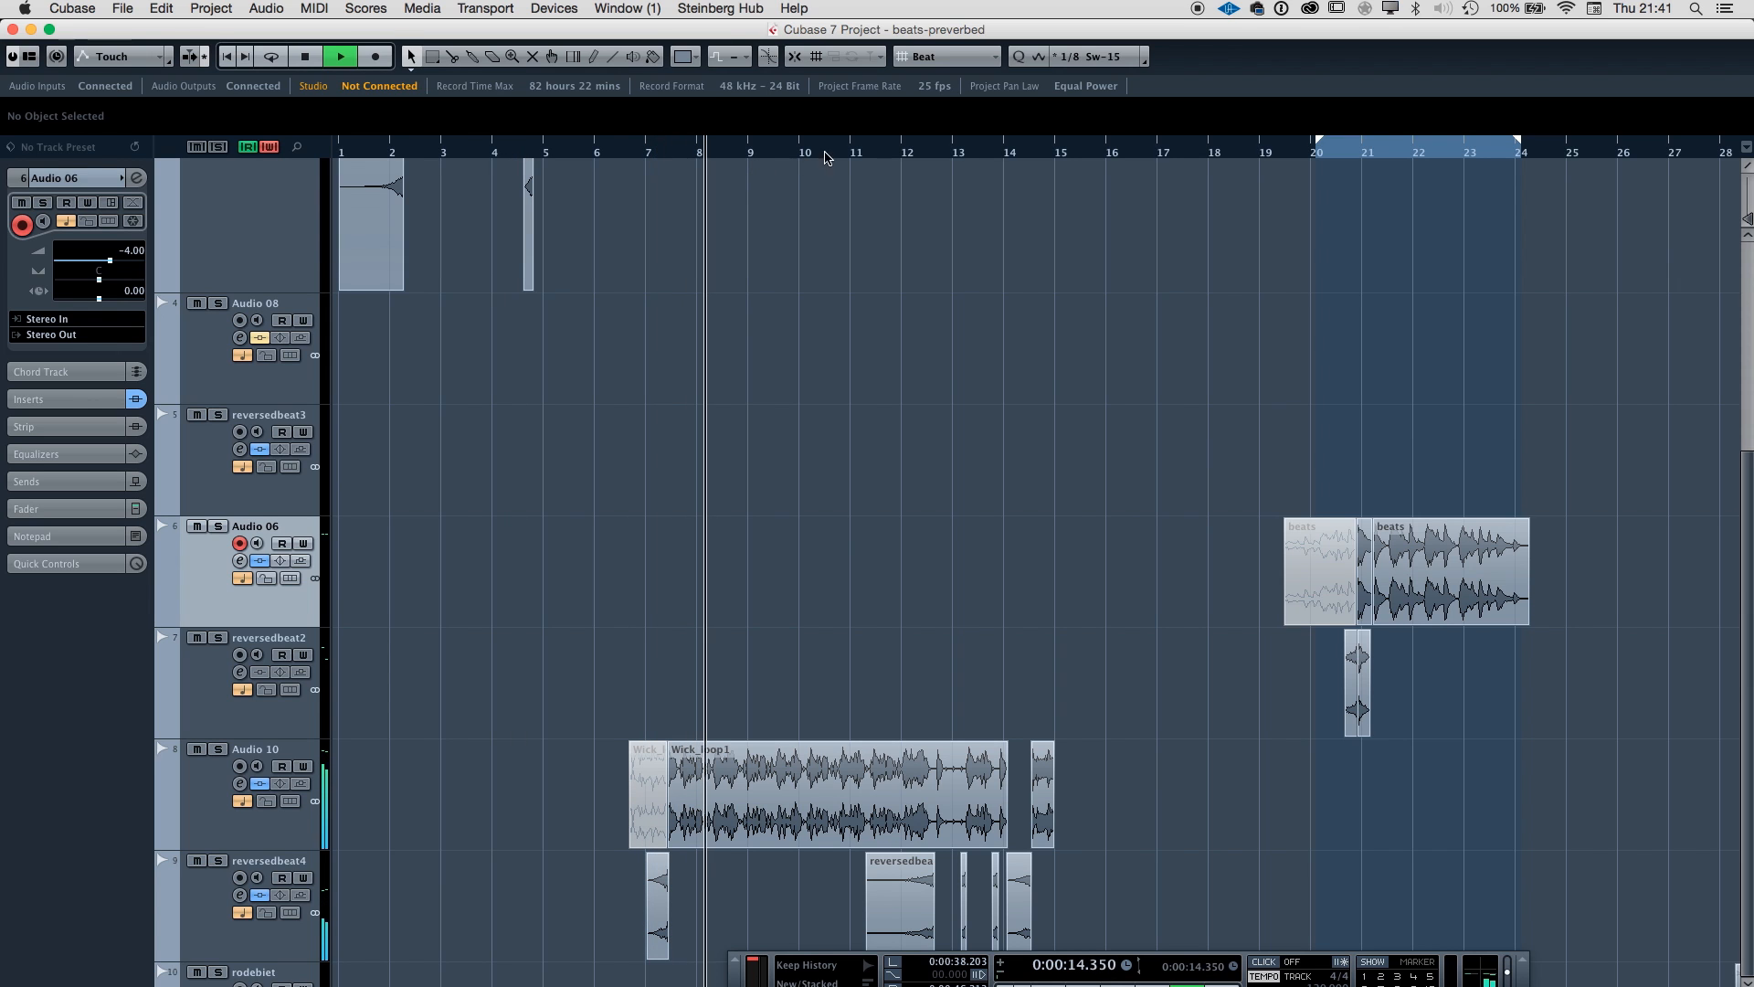
{"action": "left_click", "coordinate": [897, 146]}
{"action": "left_click_drag", "start_coordinate": [944, 151], "coordinate": [928, 158]}
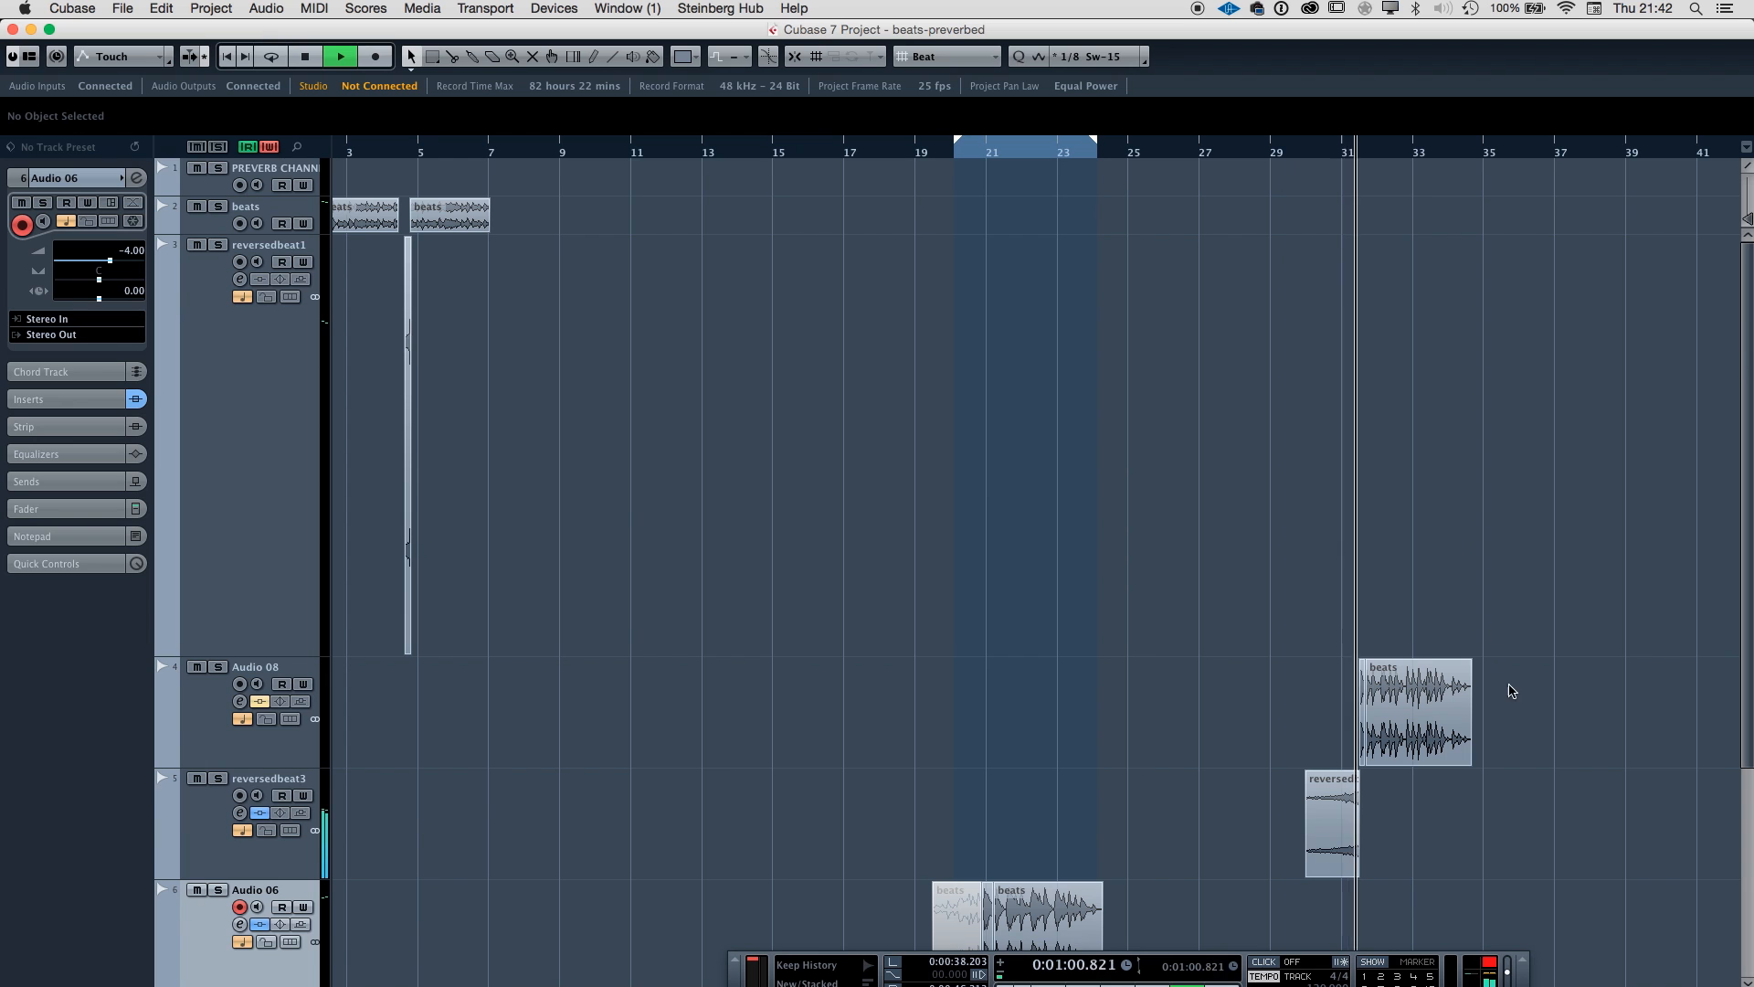
{"action": "left_click_drag", "start_coordinate": [1525, 718], "coordinate": [1359, 836]}
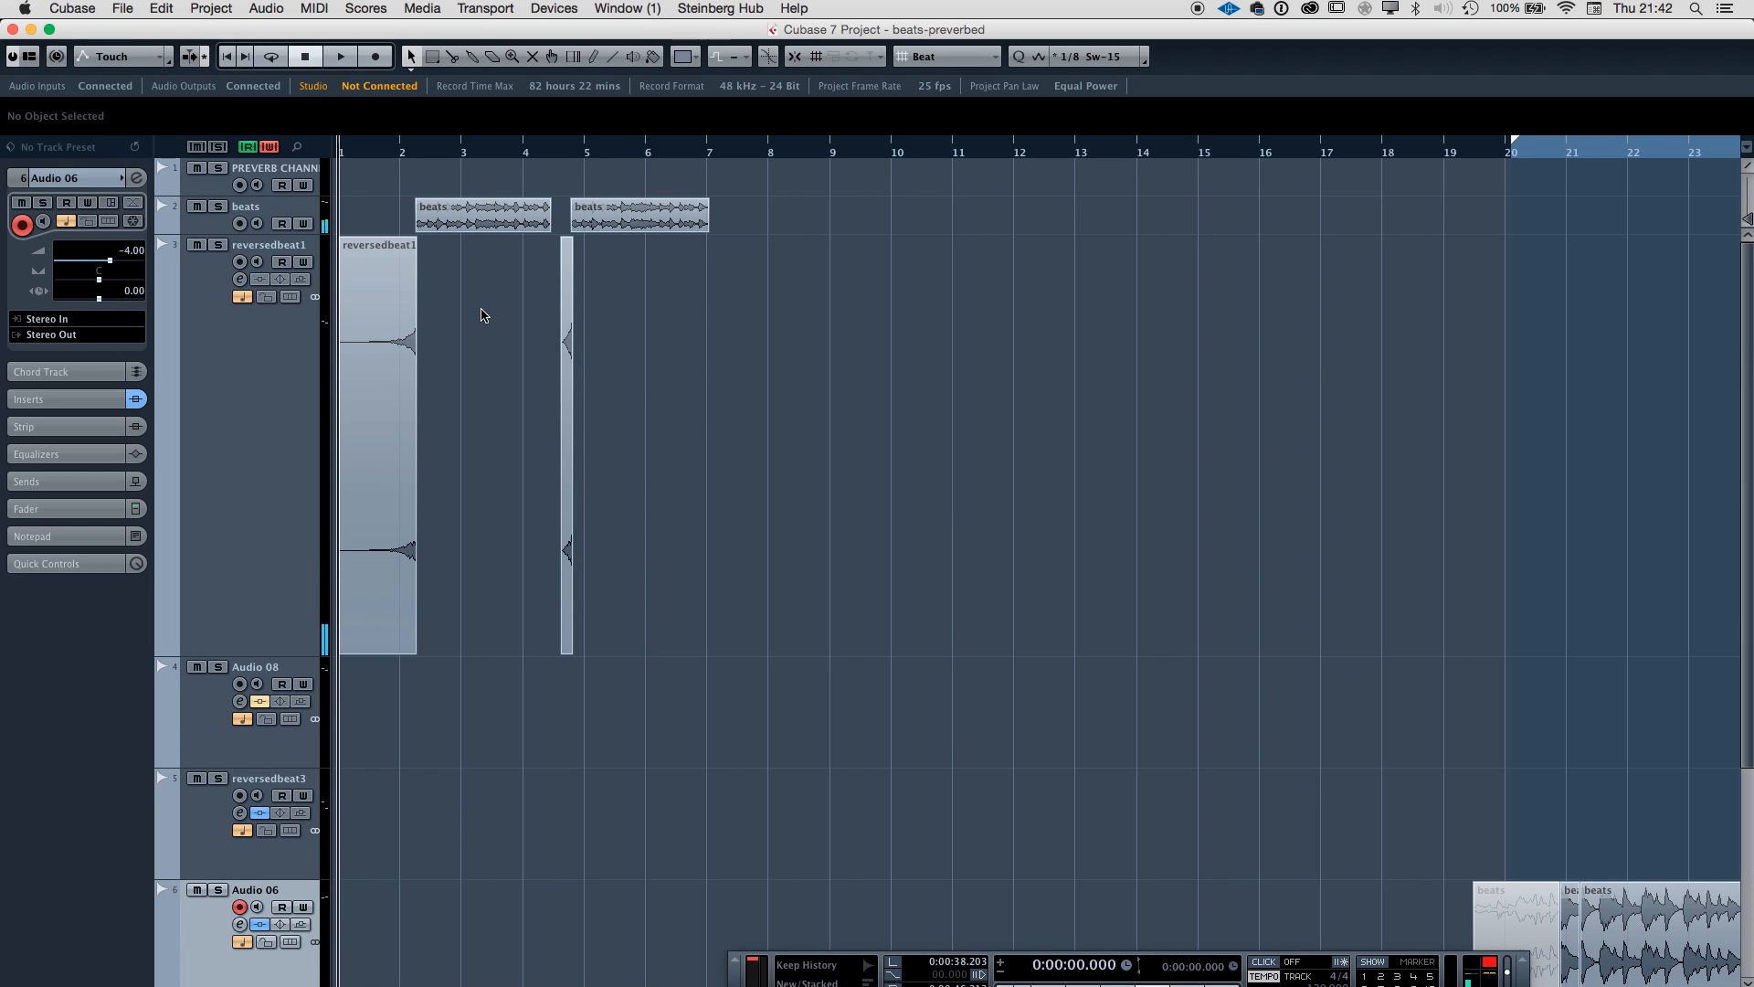
Delete both reversed events from the reversedbeat1 track.
{"action": "key", "text": "g"}
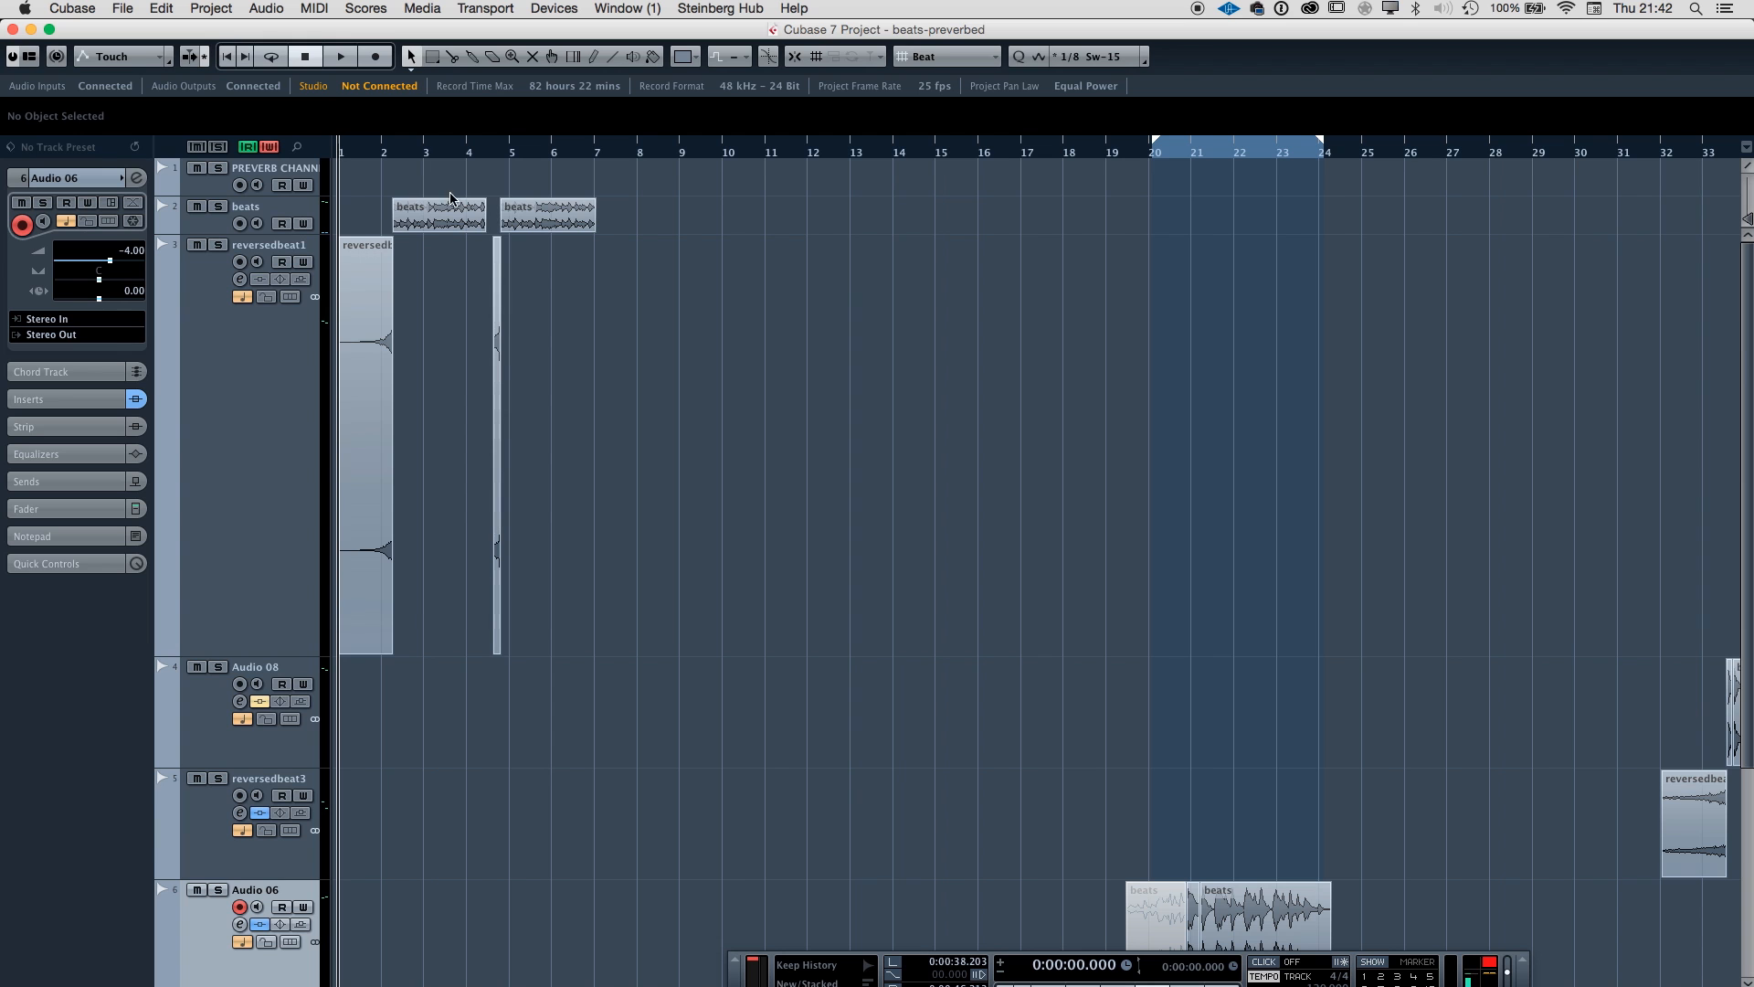
{"action": "left_click_drag", "start_coordinate": [532, 285], "coordinate": [178, 434]}
{"action": "key", "text": "Delete"}
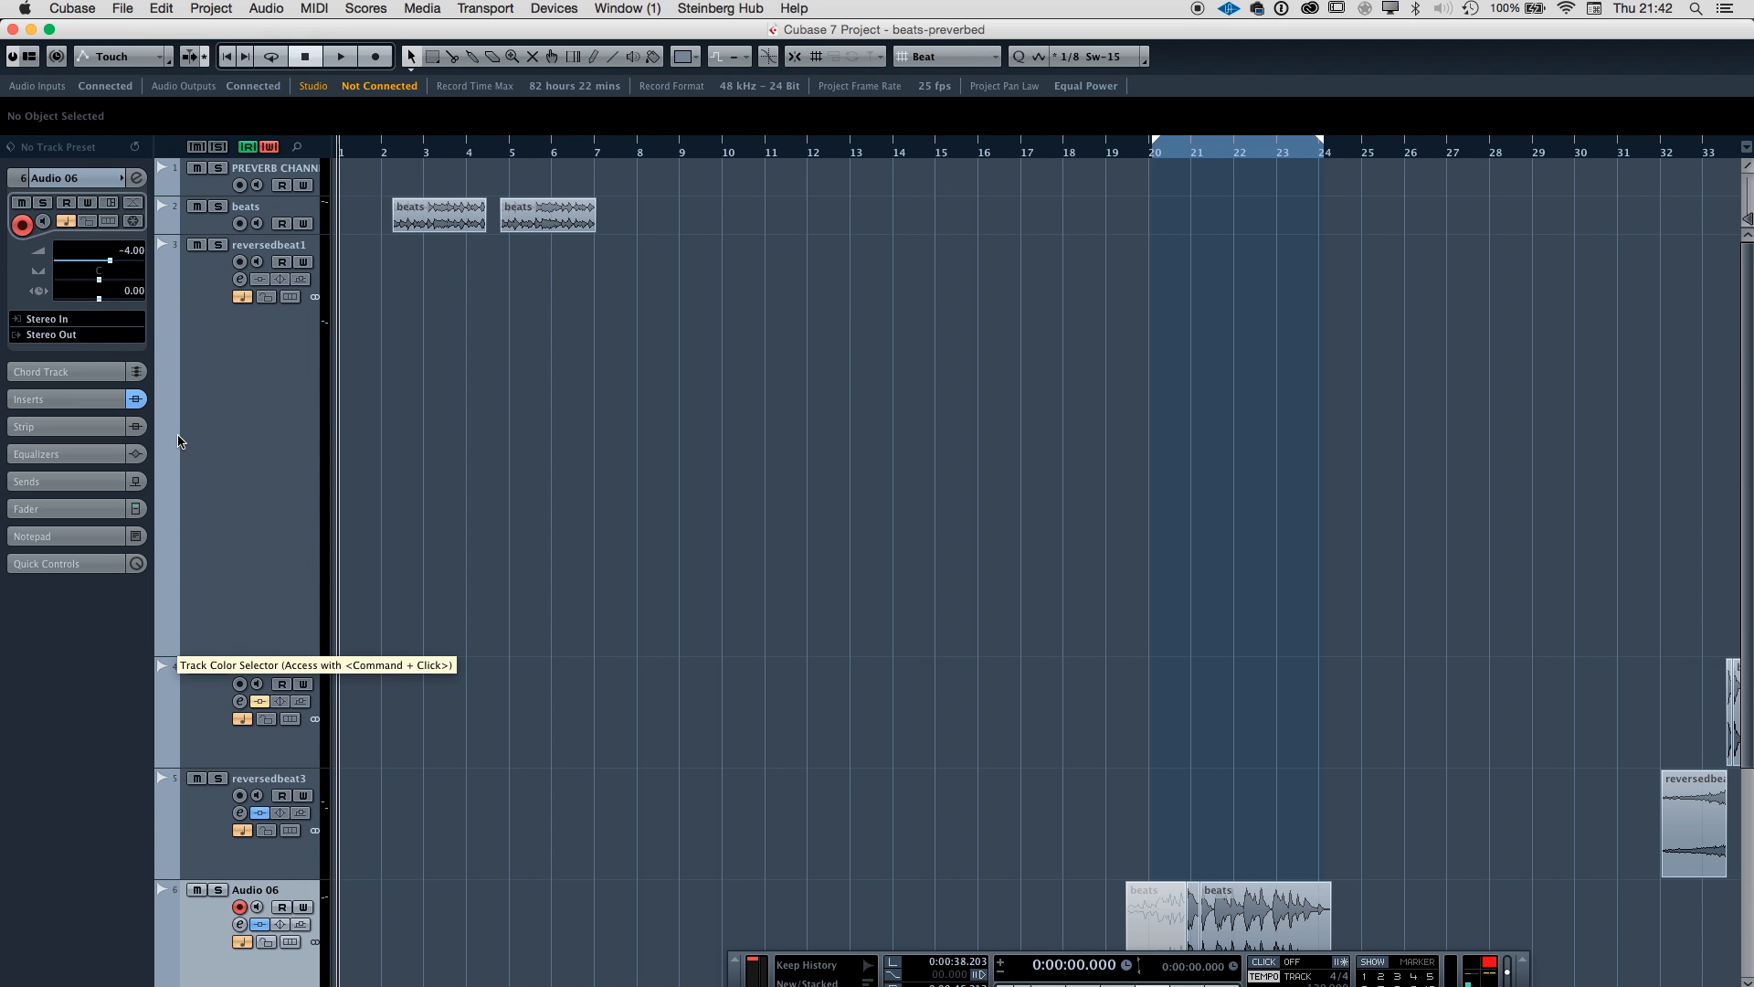
Delete the second beats event, which starts before bar 5 on the beats track.
{"action": "key", "text": "h"}
{"action": "key", "text": "h"}
{"action": "key", "text": "h"}
{"action": "key", "text": "h"}
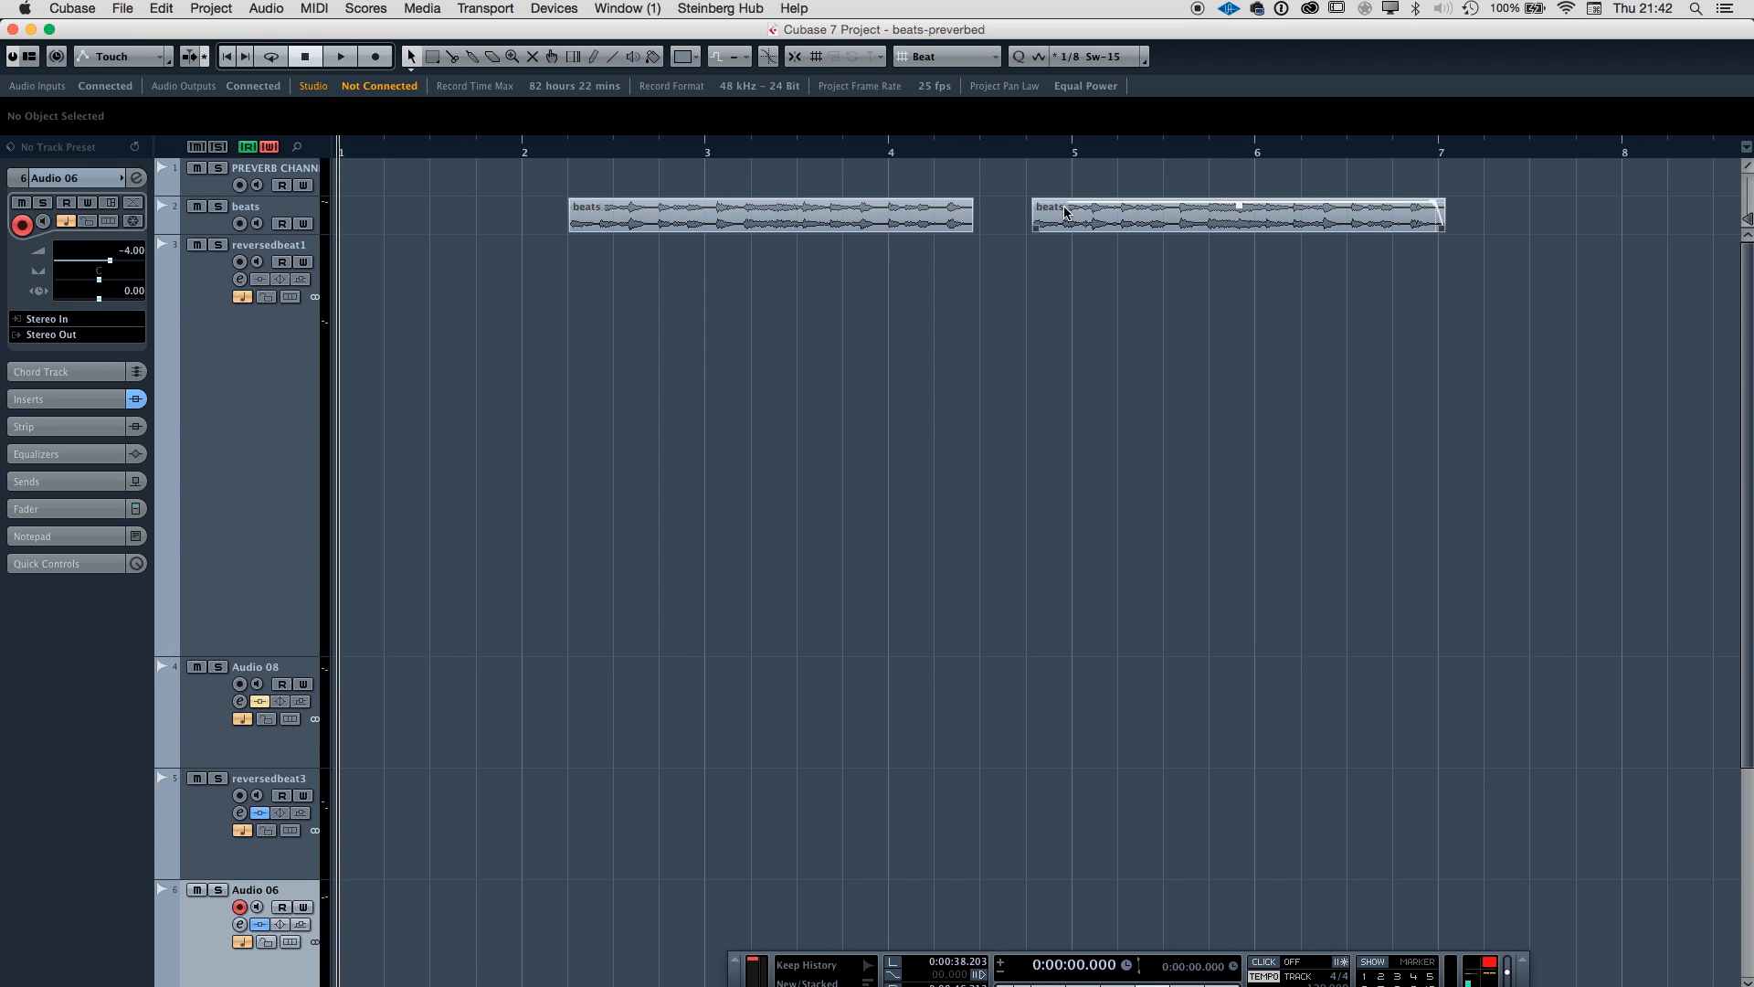
{"action": "left_click", "coordinate": [1066, 212]}
{"action": "key", "text": "Delete"}
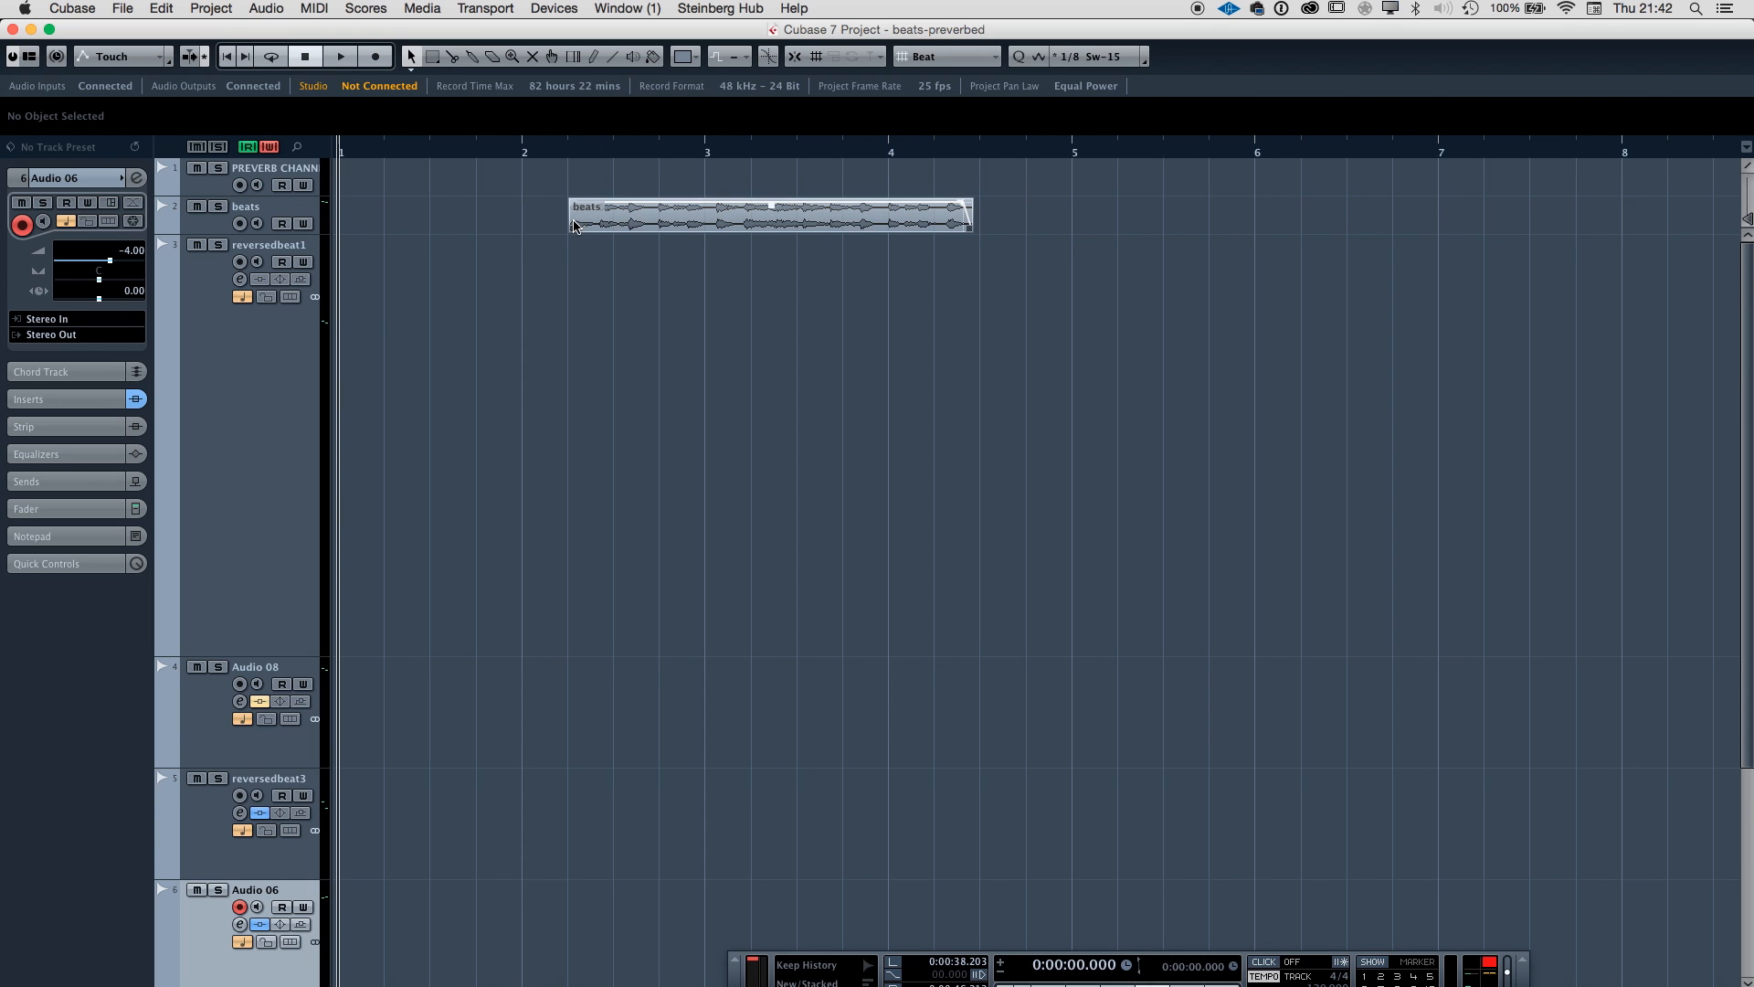
Play the remaining beats event from just before bar 2, and enlarge the beats track's height.
{"action": "left_click", "coordinate": [509, 144]}
{"action": "key", "text": "space"}
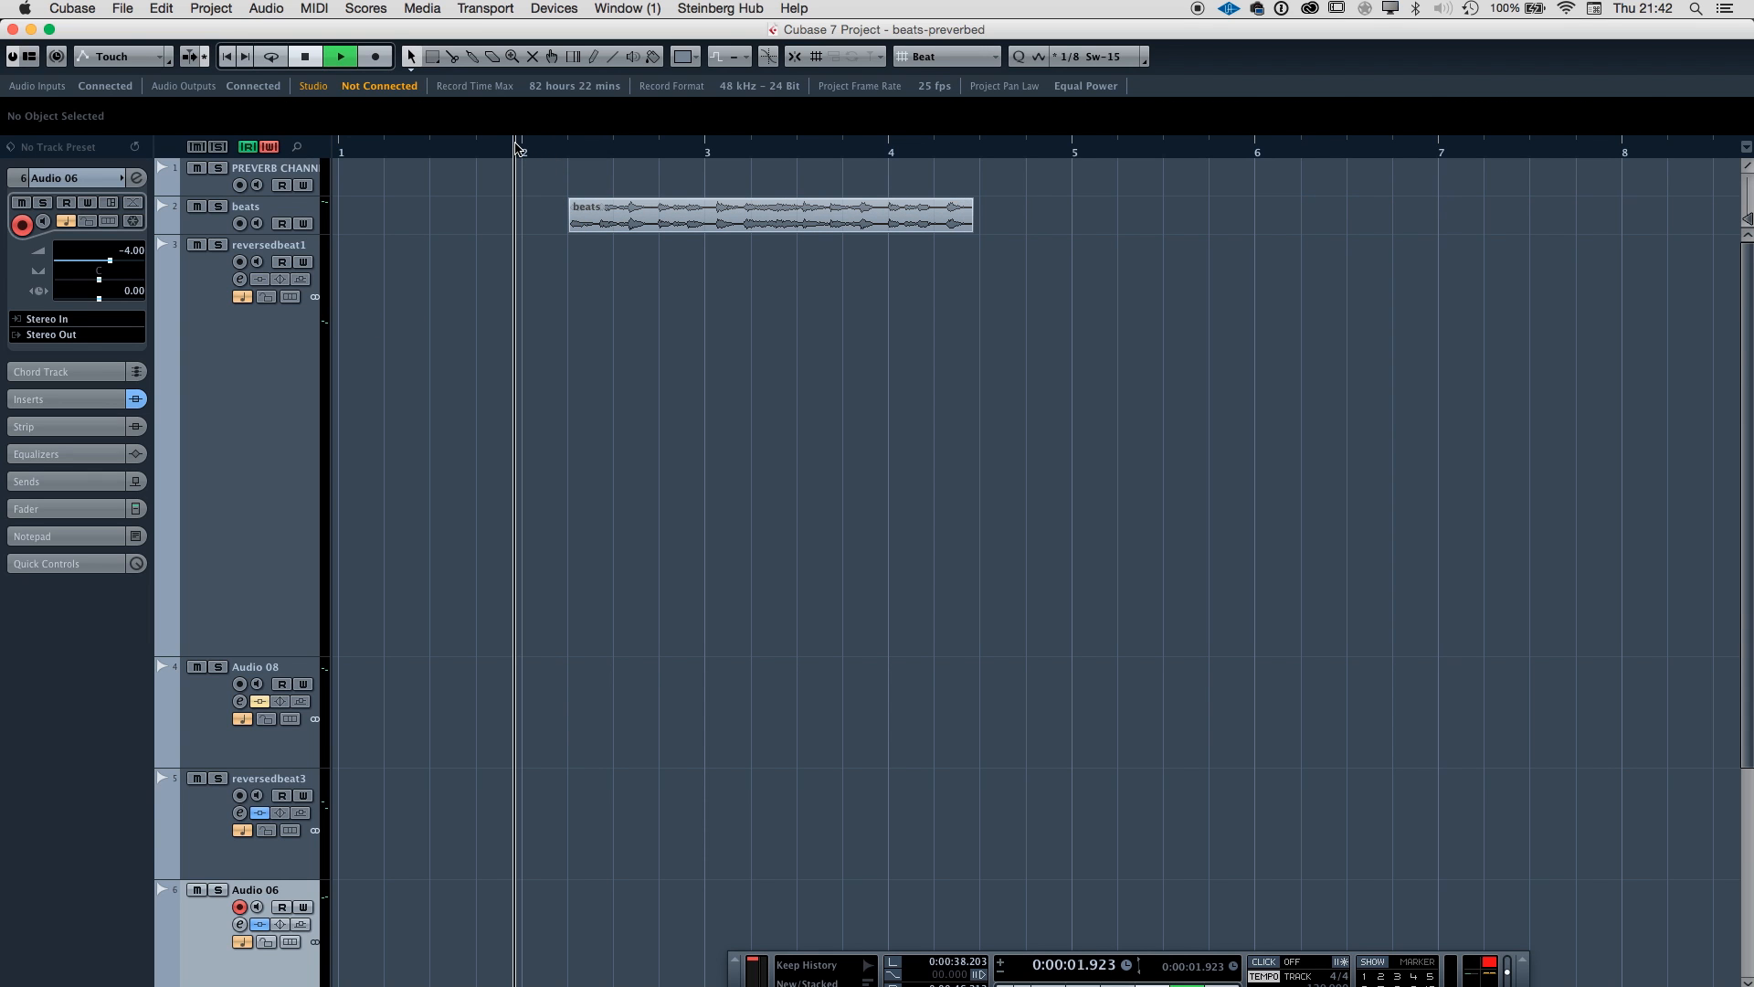
{"action": "key", "text": "h"}
{"action": "key", "text": "h"}
{"action": "left_click", "coordinate": [260, 209]}
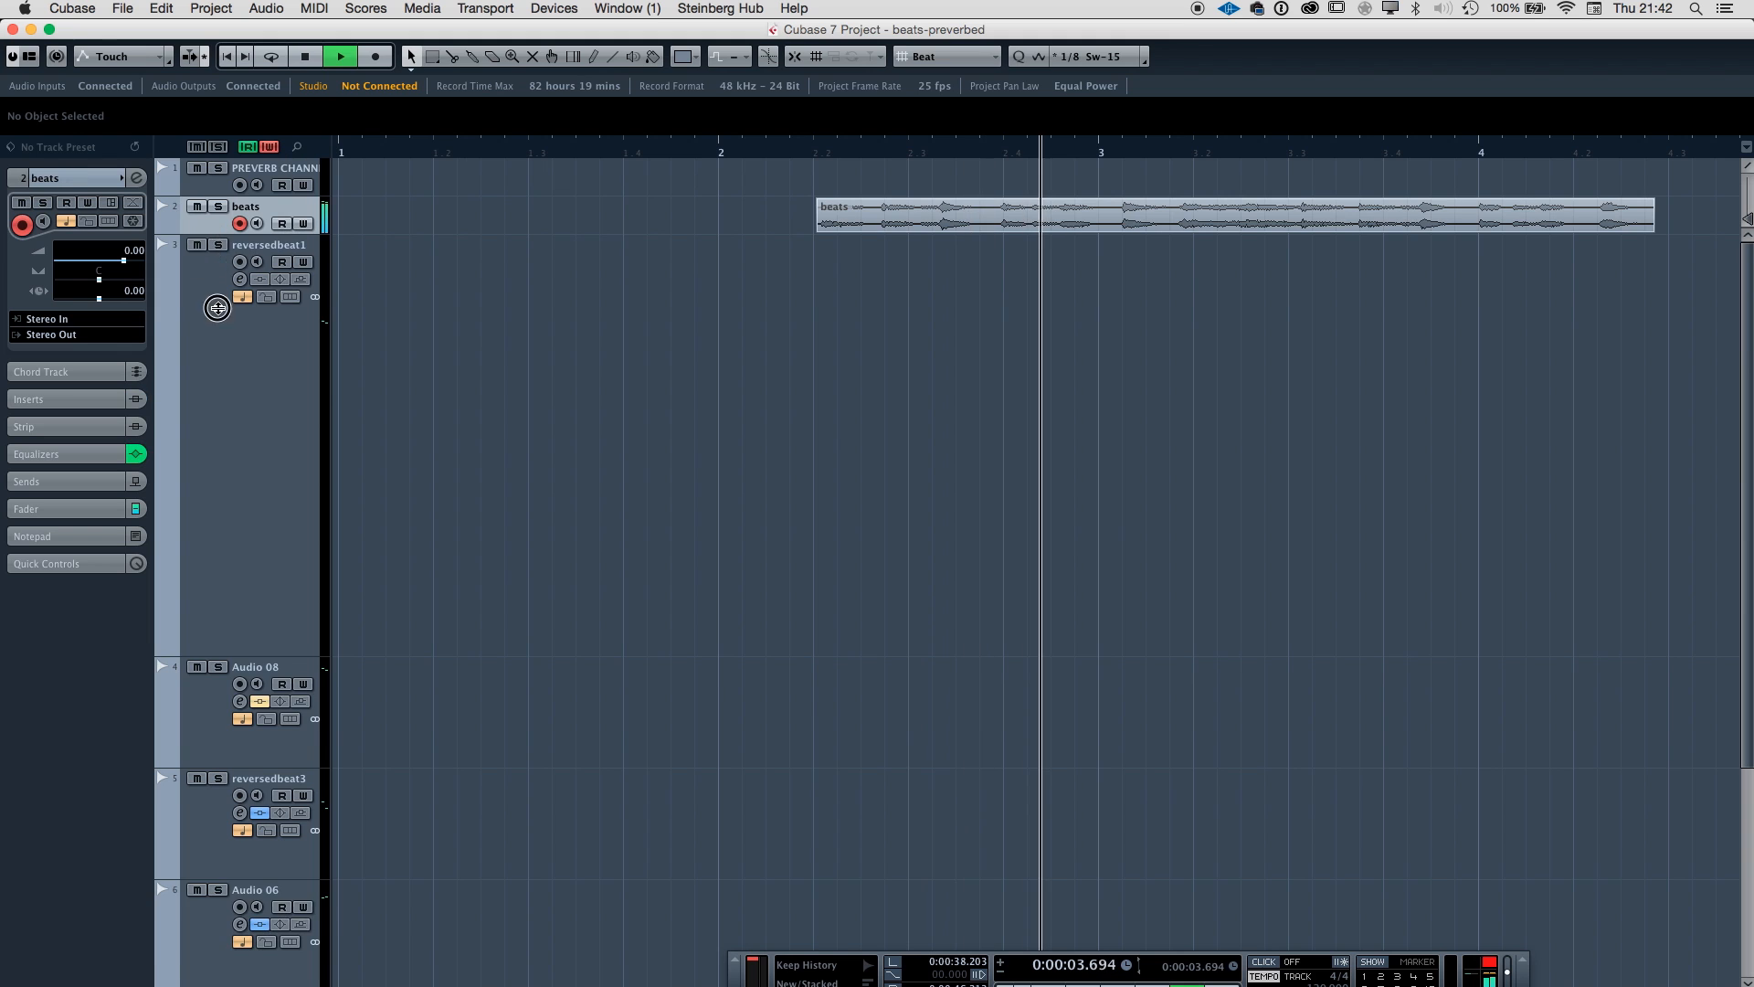
{"action": "key", "text": "space"}
Play the opening of the beats event from about 0:00:02.489 and split the event just before its second hit.
{"action": "left_click", "coordinate": [810, 144]}
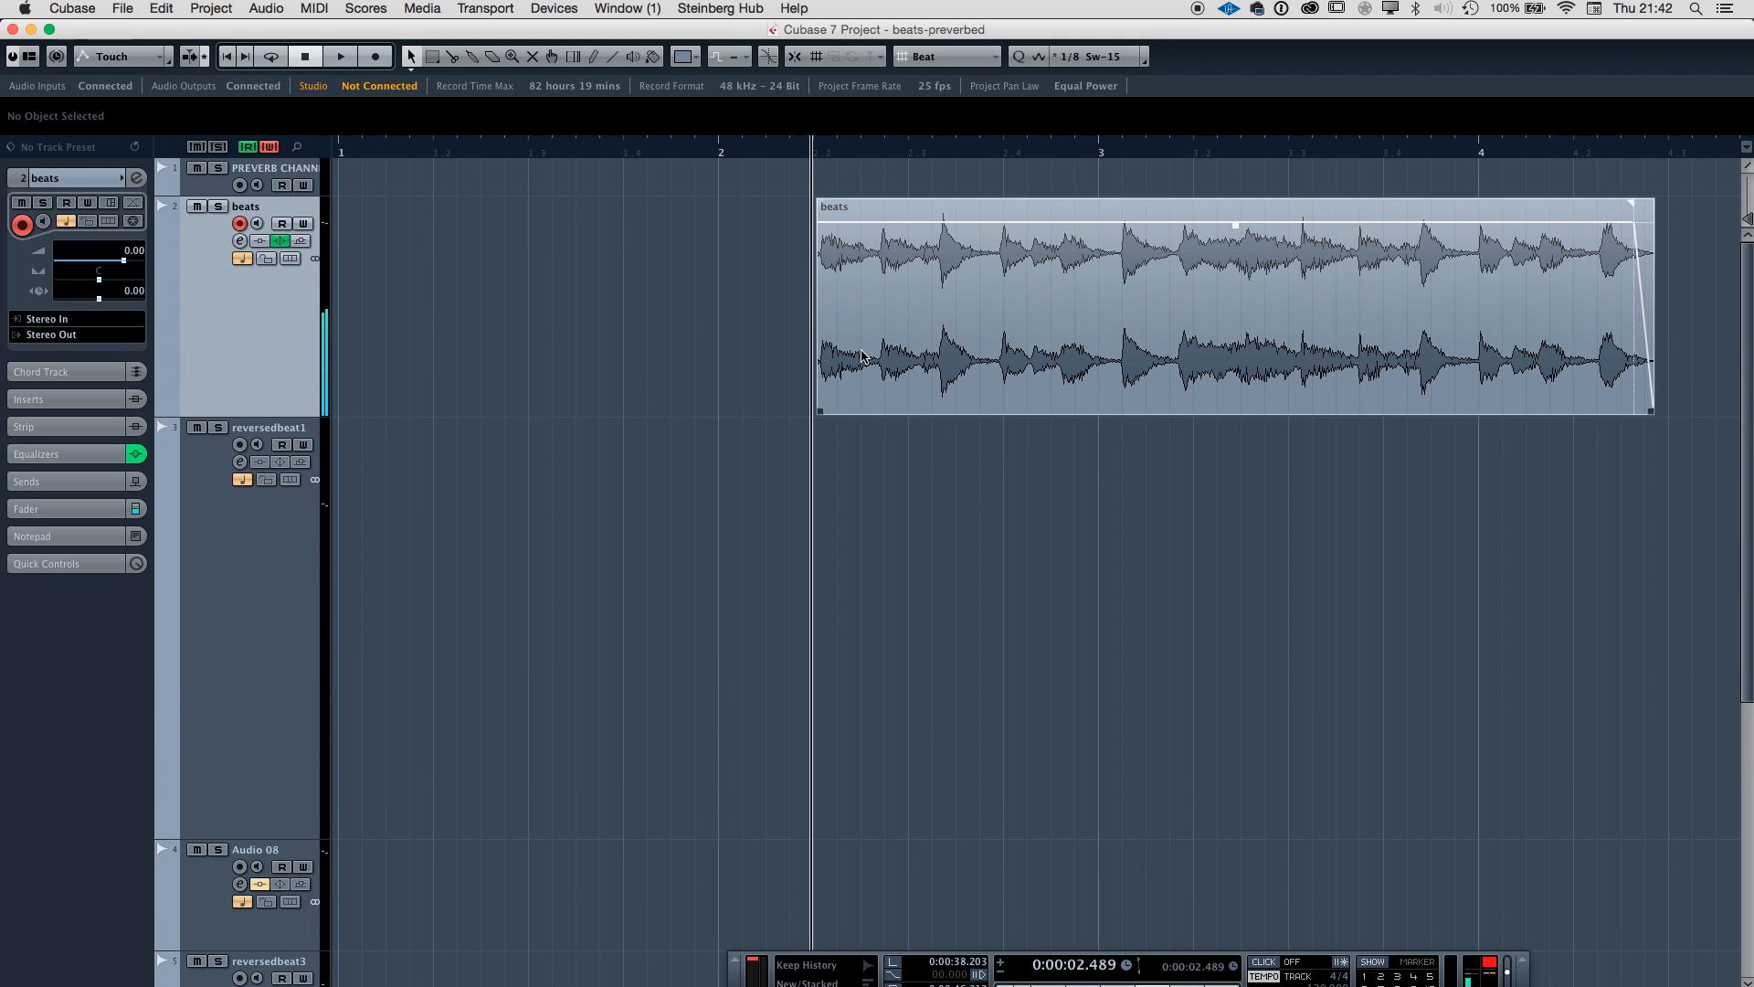
{"action": "key", "text": "h"}
{"action": "key", "text": "h"}
{"action": "scroll", "coordinate": [1067, 291], "scroll_direction": "right", "scroll_amount": 5}
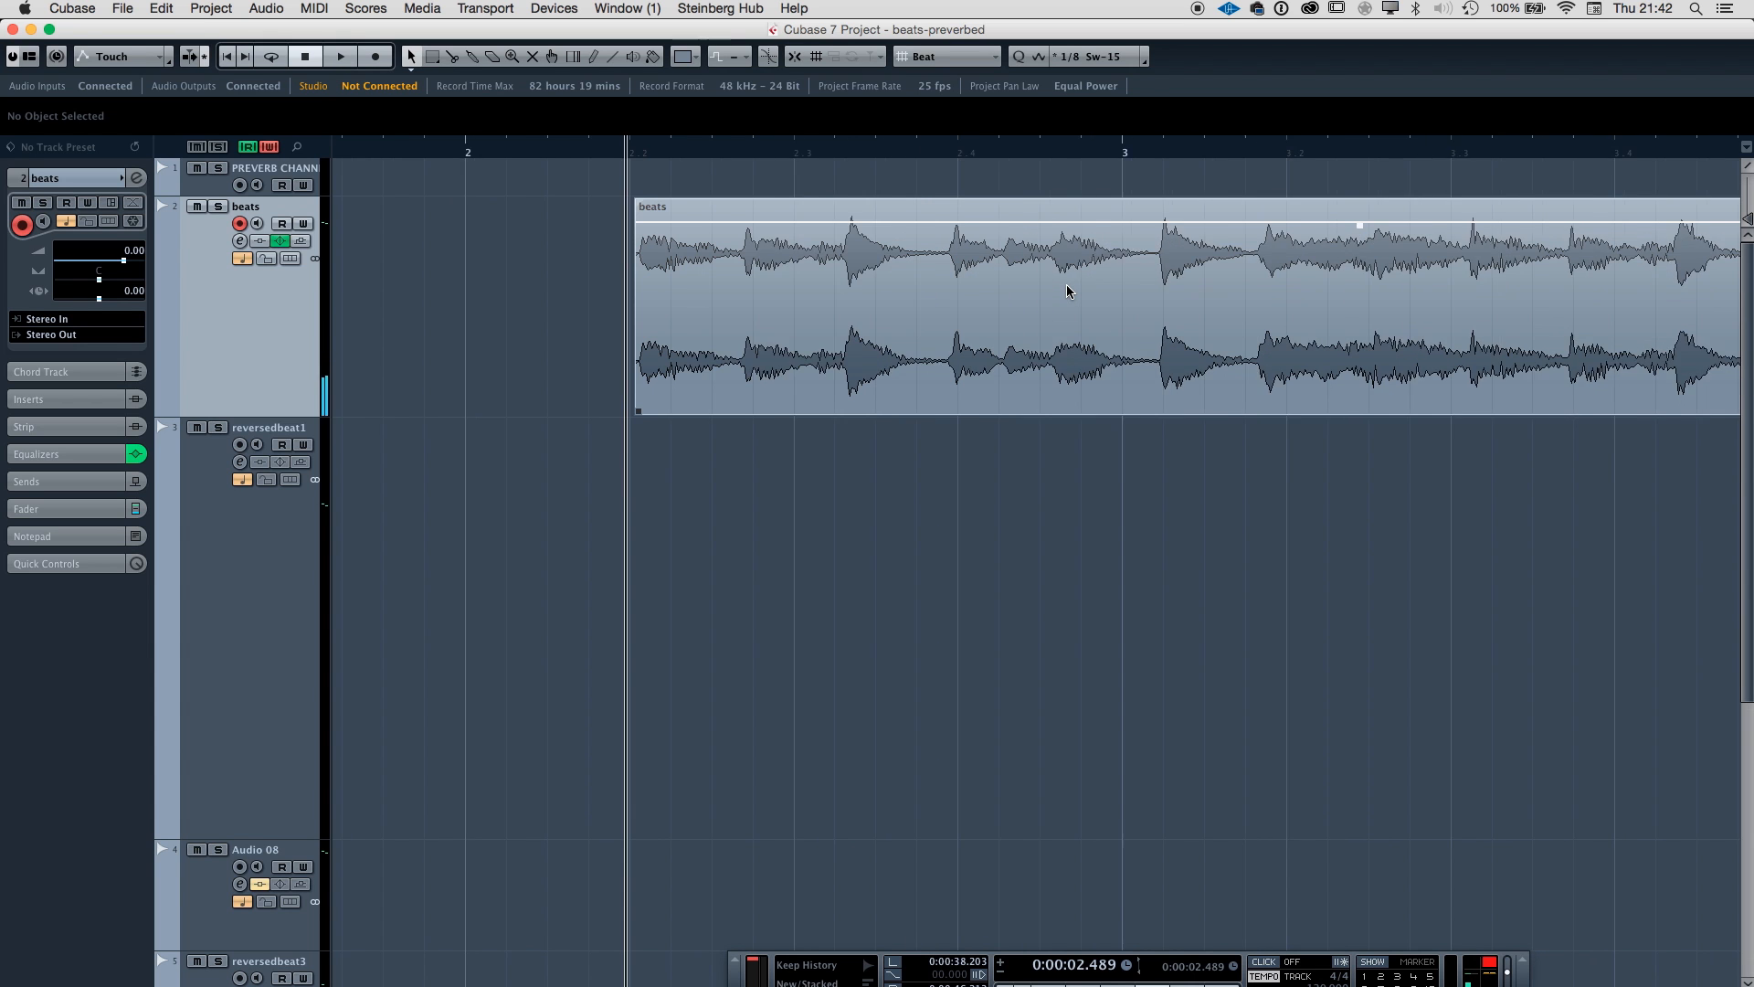
{"action": "key", "text": "g"}
{"action": "key", "text": "g"}
{"action": "key", "text": "g"}
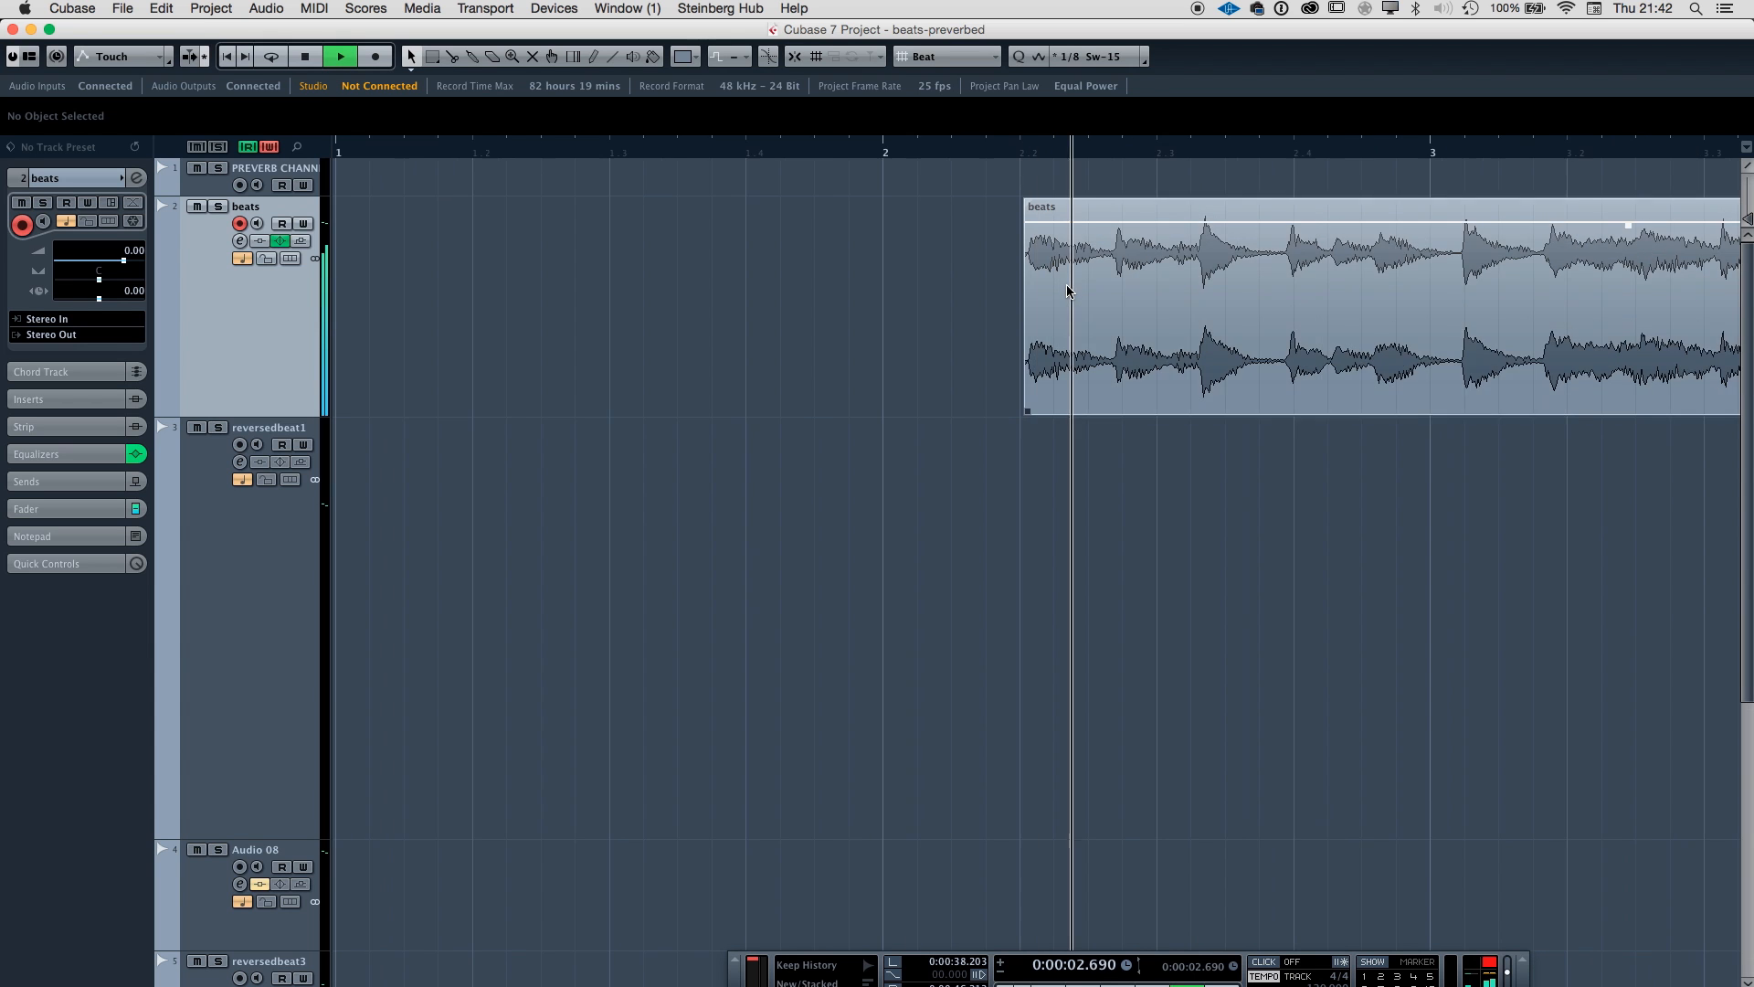
{"action": "key", "text": "space"}
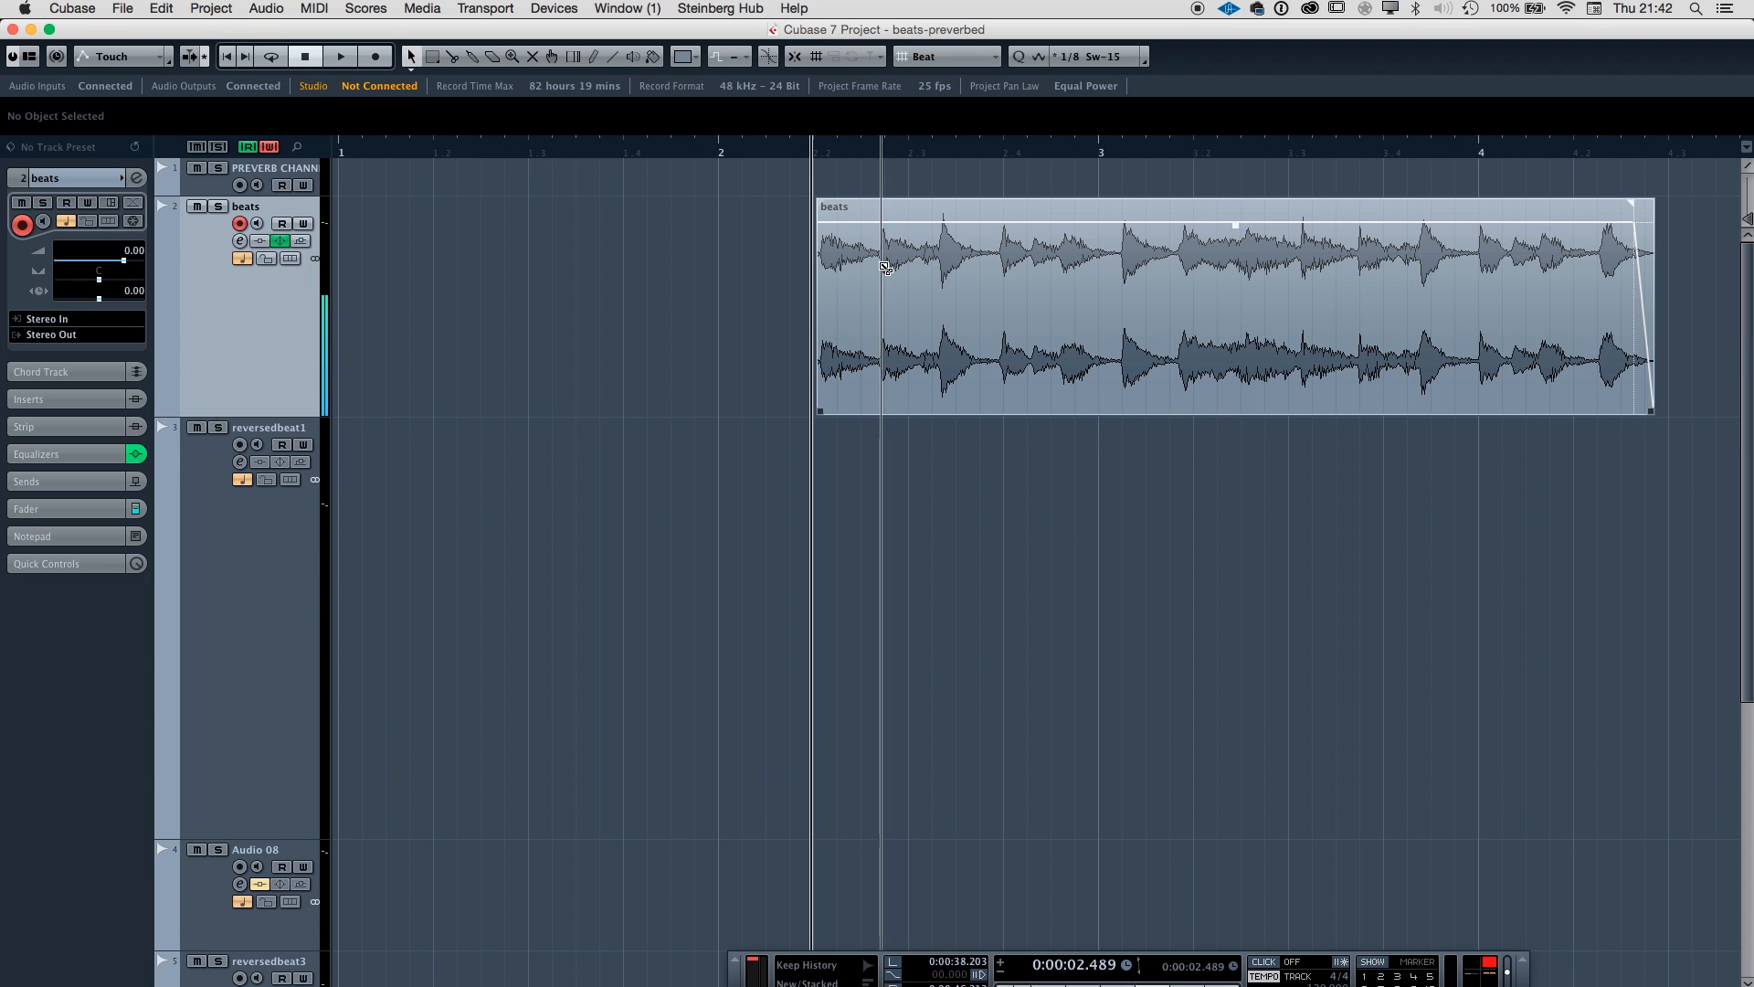
{"action": "left_click", "coordinate": [878, 268], "text": "alt"}
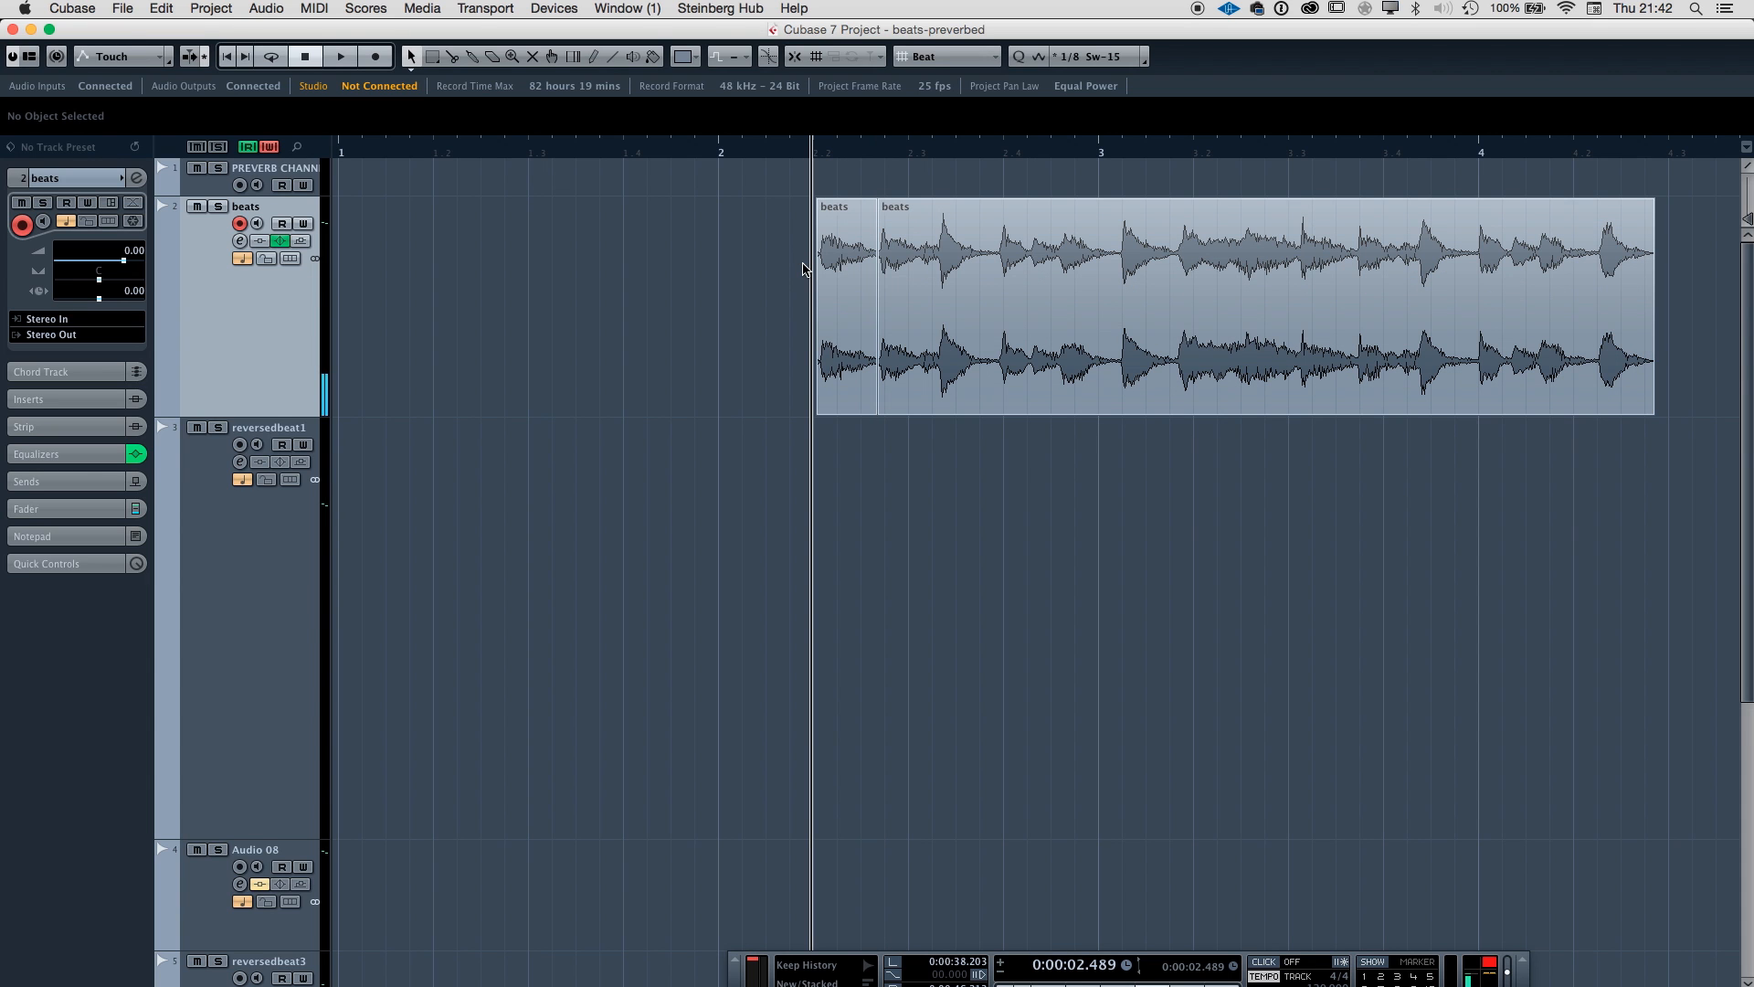
Copy the short first slice of the beats event straight down onto the reversedbeat1 track.
{"action": "left_click_drag", "start_coordinate": [842, 274], "coordinate": [841, 567]}
{"action": "left_click", "coordinate": [883, 555]}
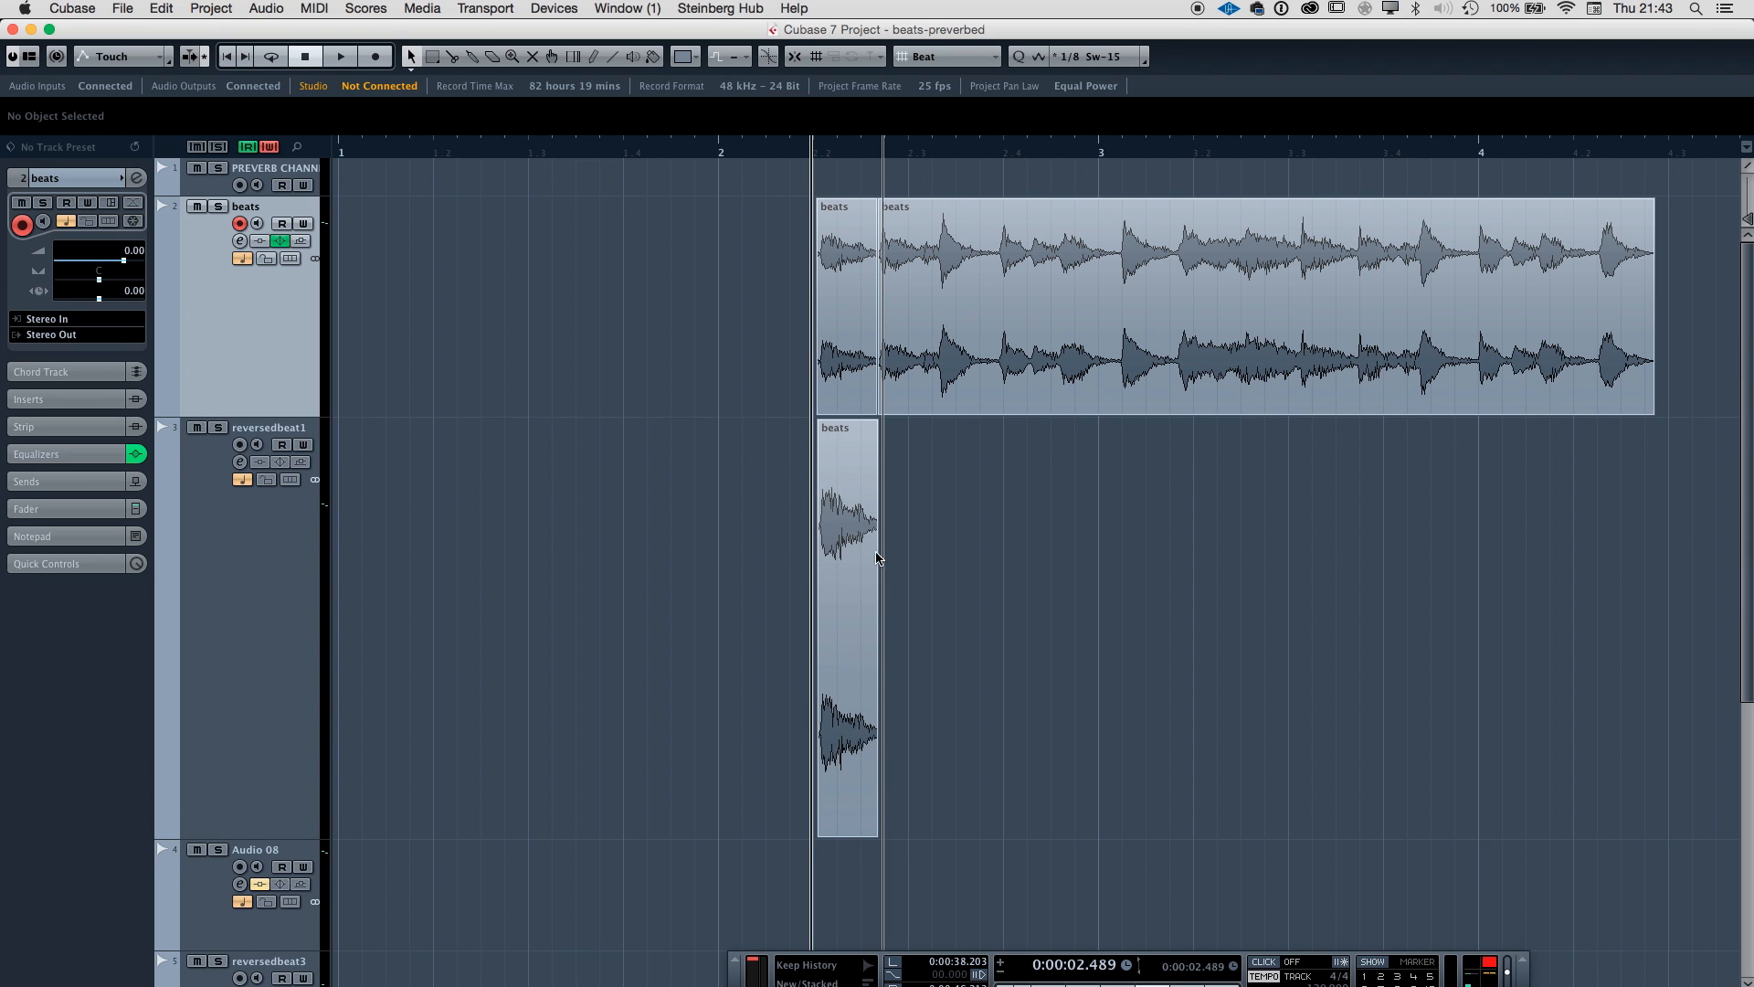
Reverse the short beats slice on the reversedbeat1 track, processing it as a new version so the original loop is untouched.
{"action": "left_click", "coordinate": [875, 557]}
{"action": "left_click", "coordinate": [266, 8]}
{"action": "mouse_move", "coordinate": [302, 30]}
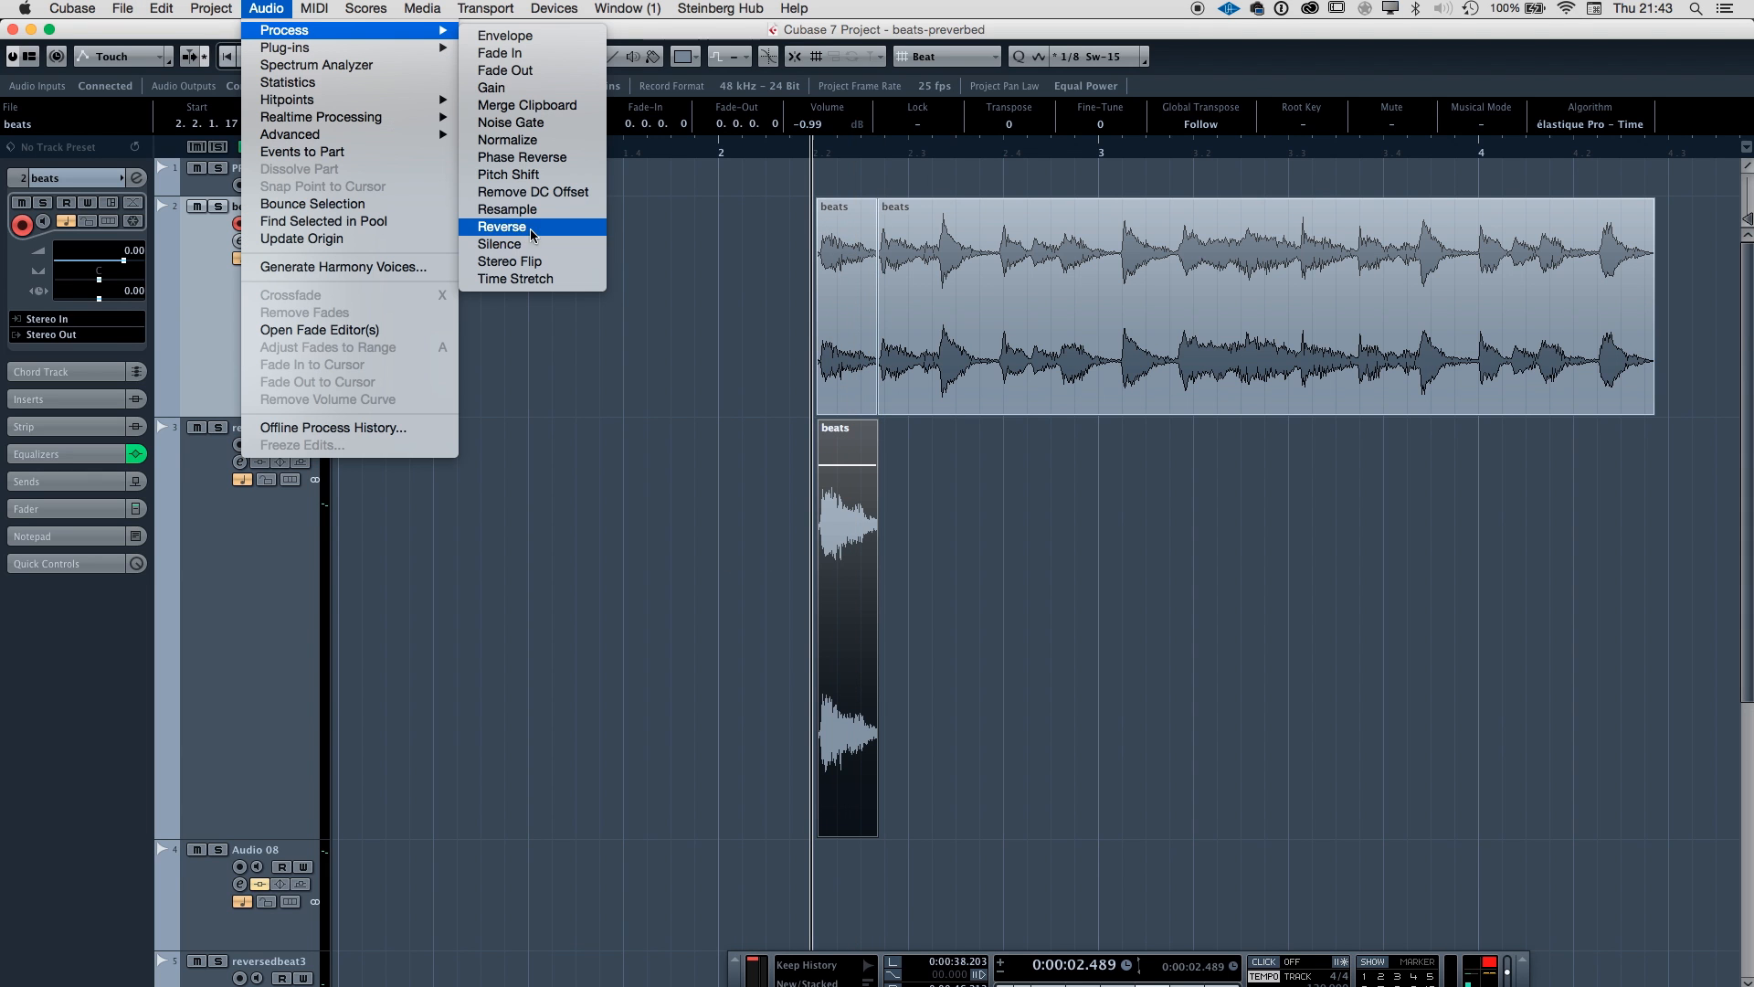
{"action": "left_click", "coordinate": [543, 236]}
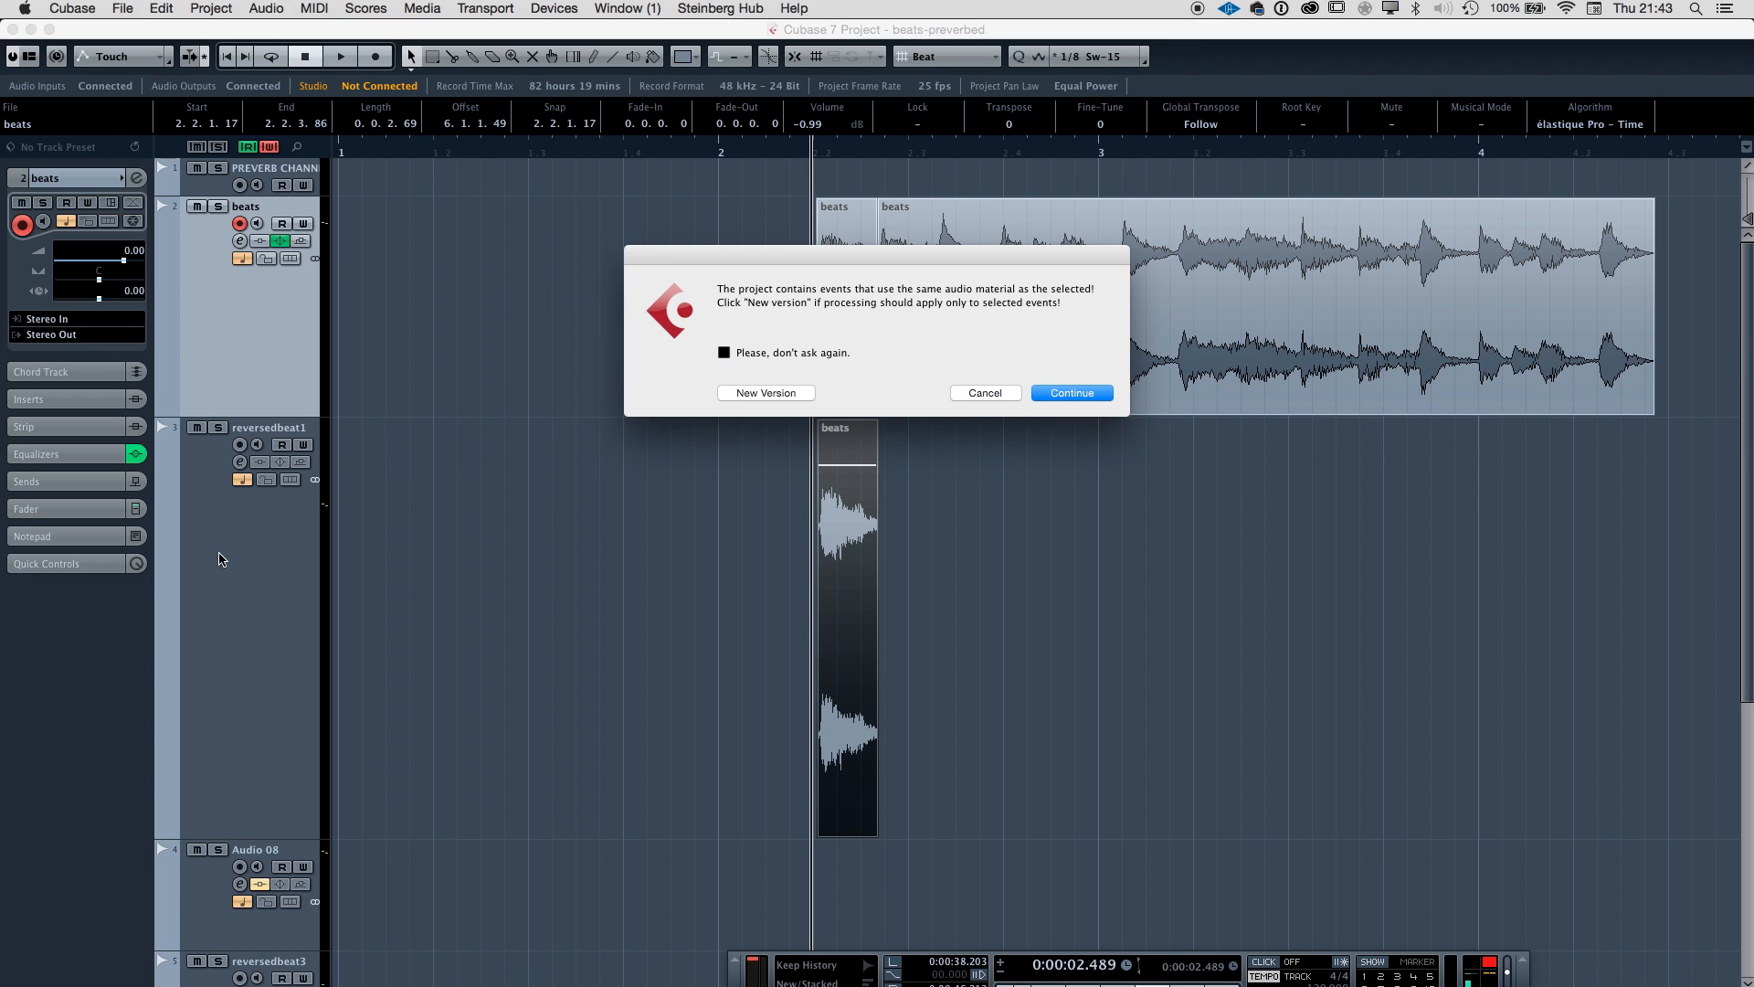
{"action": "left_click", "coordinate": [765, 393]}
Solo the reversedbeat1 track, play the reversed slice and add a tiny fade-out at its end.
{"action": "left_click", "coordinate": [219, 431]}
{"action": "left_click", "coordinate": [243, 520]}
{"action": "left_click", "coordinate": [799, 148]}
{"action": "left_click", "coordinate": [799, 148]}
{"action": "key", "text": "space"}
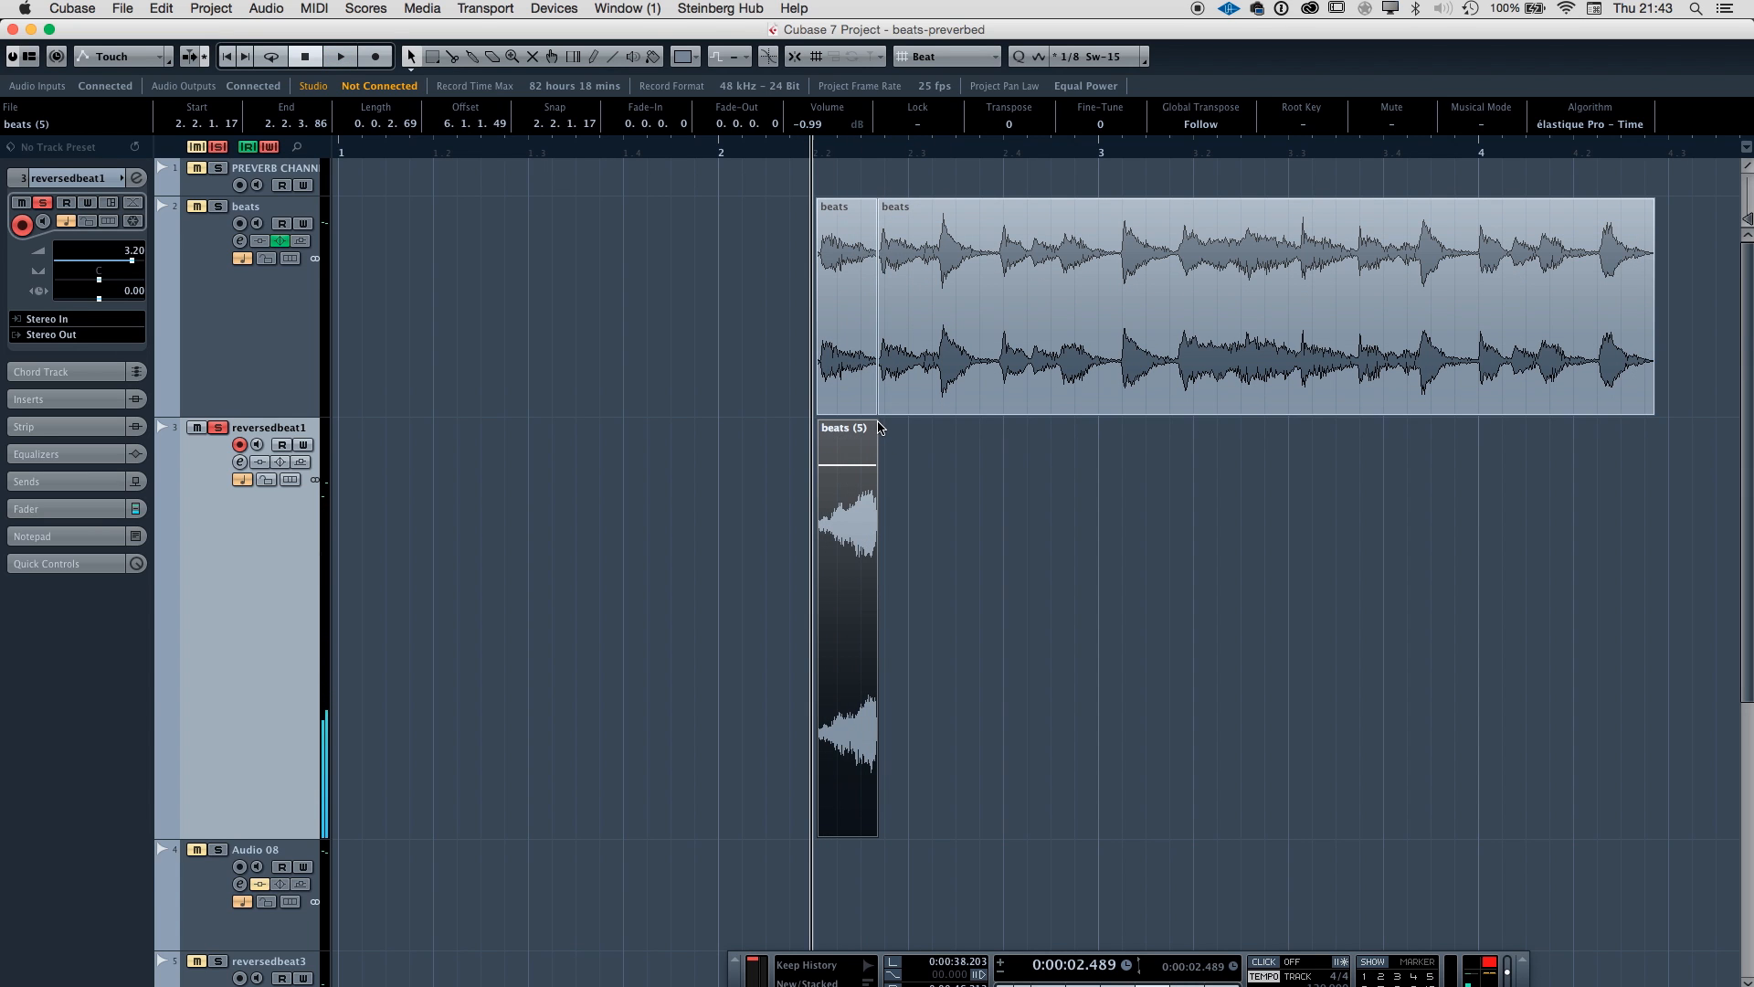
{"action": "left_click_drag", "start_coordinate": [878, 423], "coordinate": [875, 424]}
{"action": "key", "text": "space"}
{"action": "key", "text": "space"}
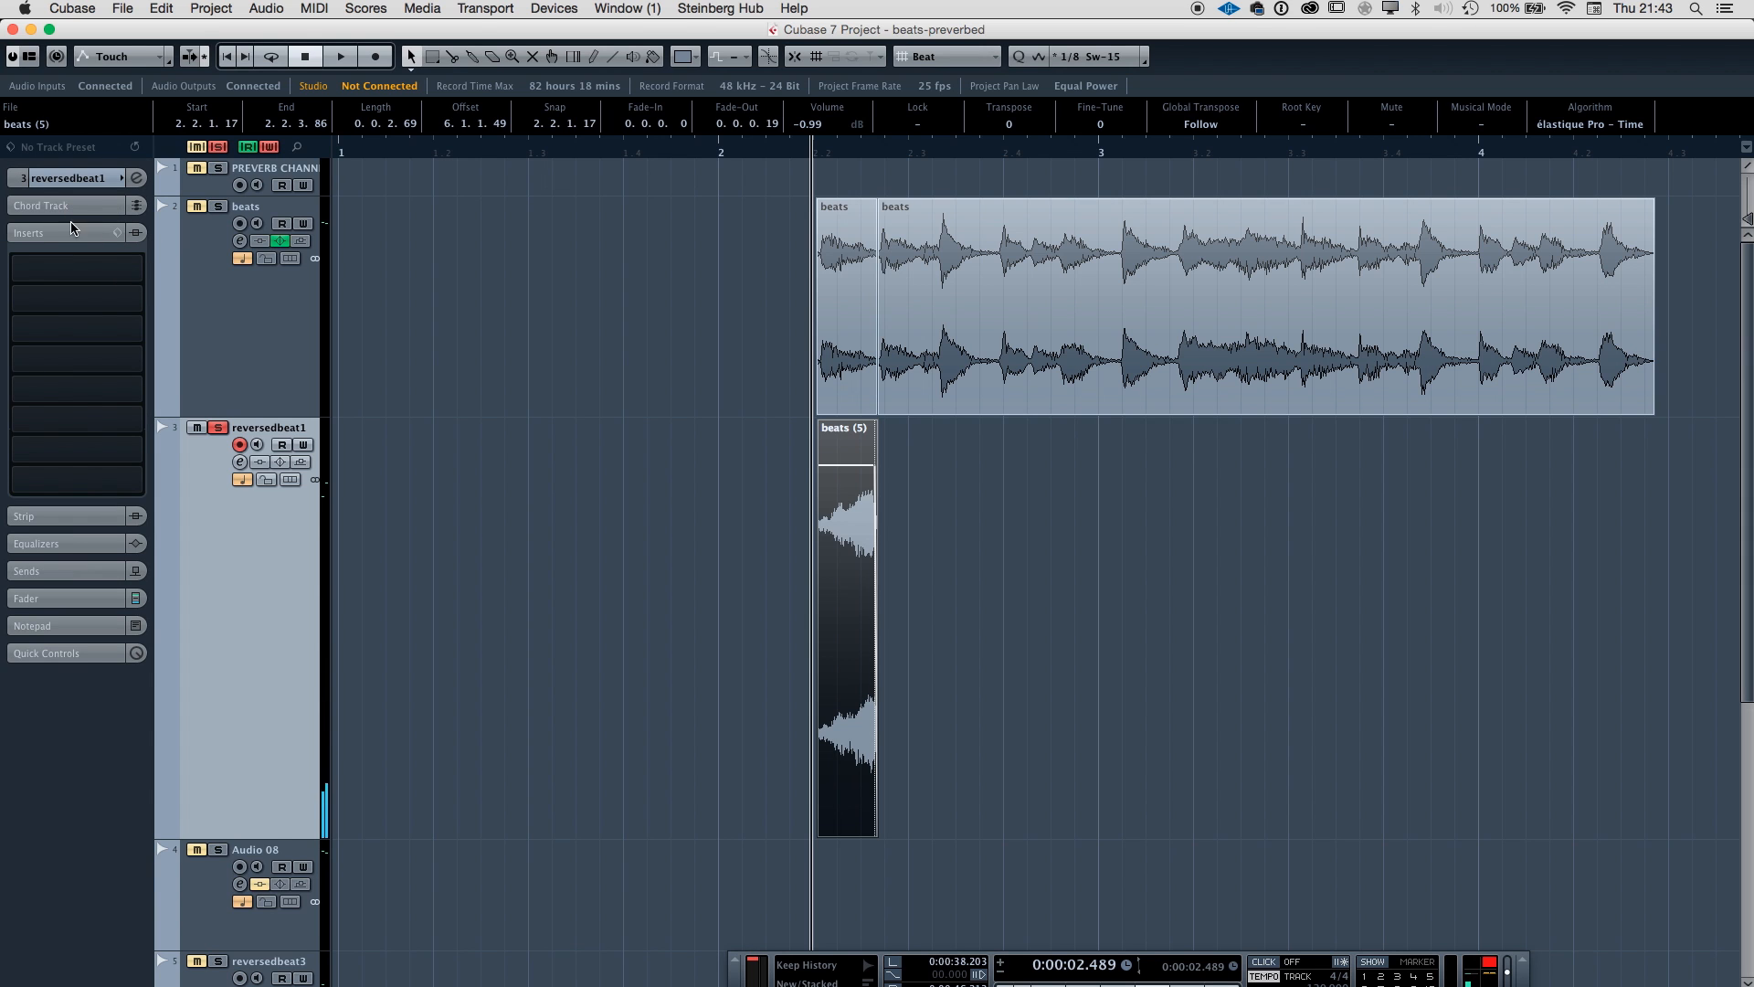
Insert Altiverb 7 on the reversedbeat1 track and play the reversed slice with its reverb tail.
{"action": "left_click", "coordinate": [146, 267]}
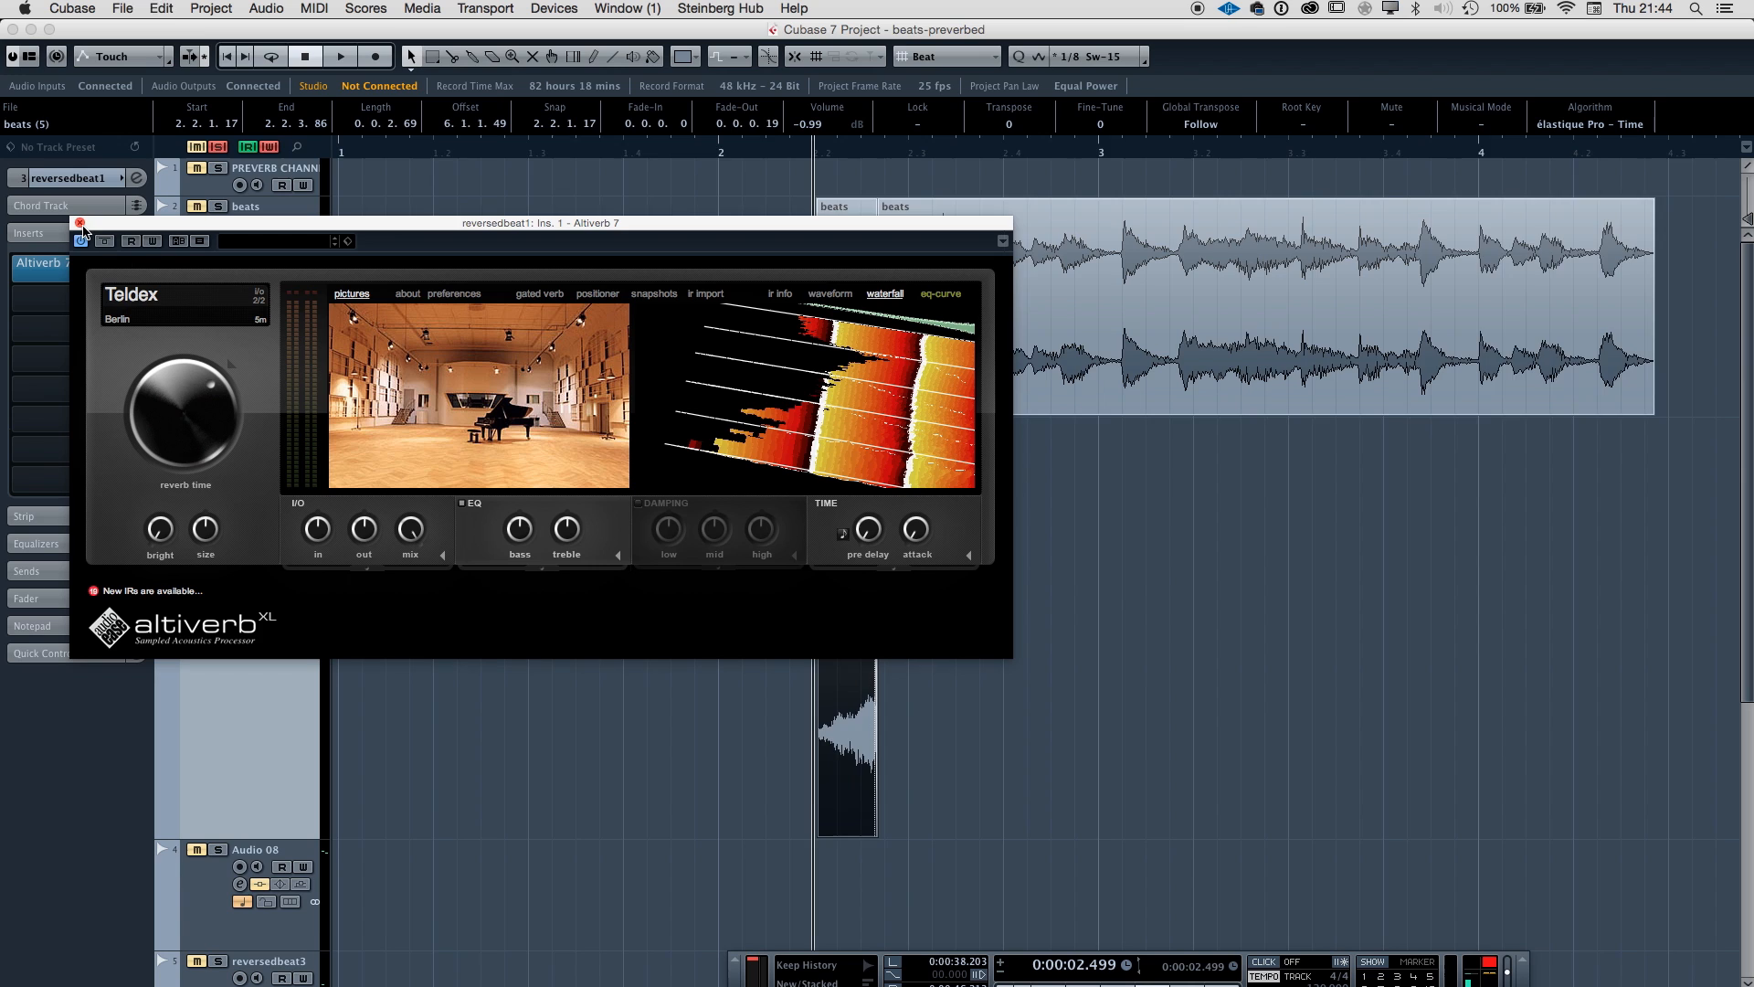
{"action": "key", "text": "g"}
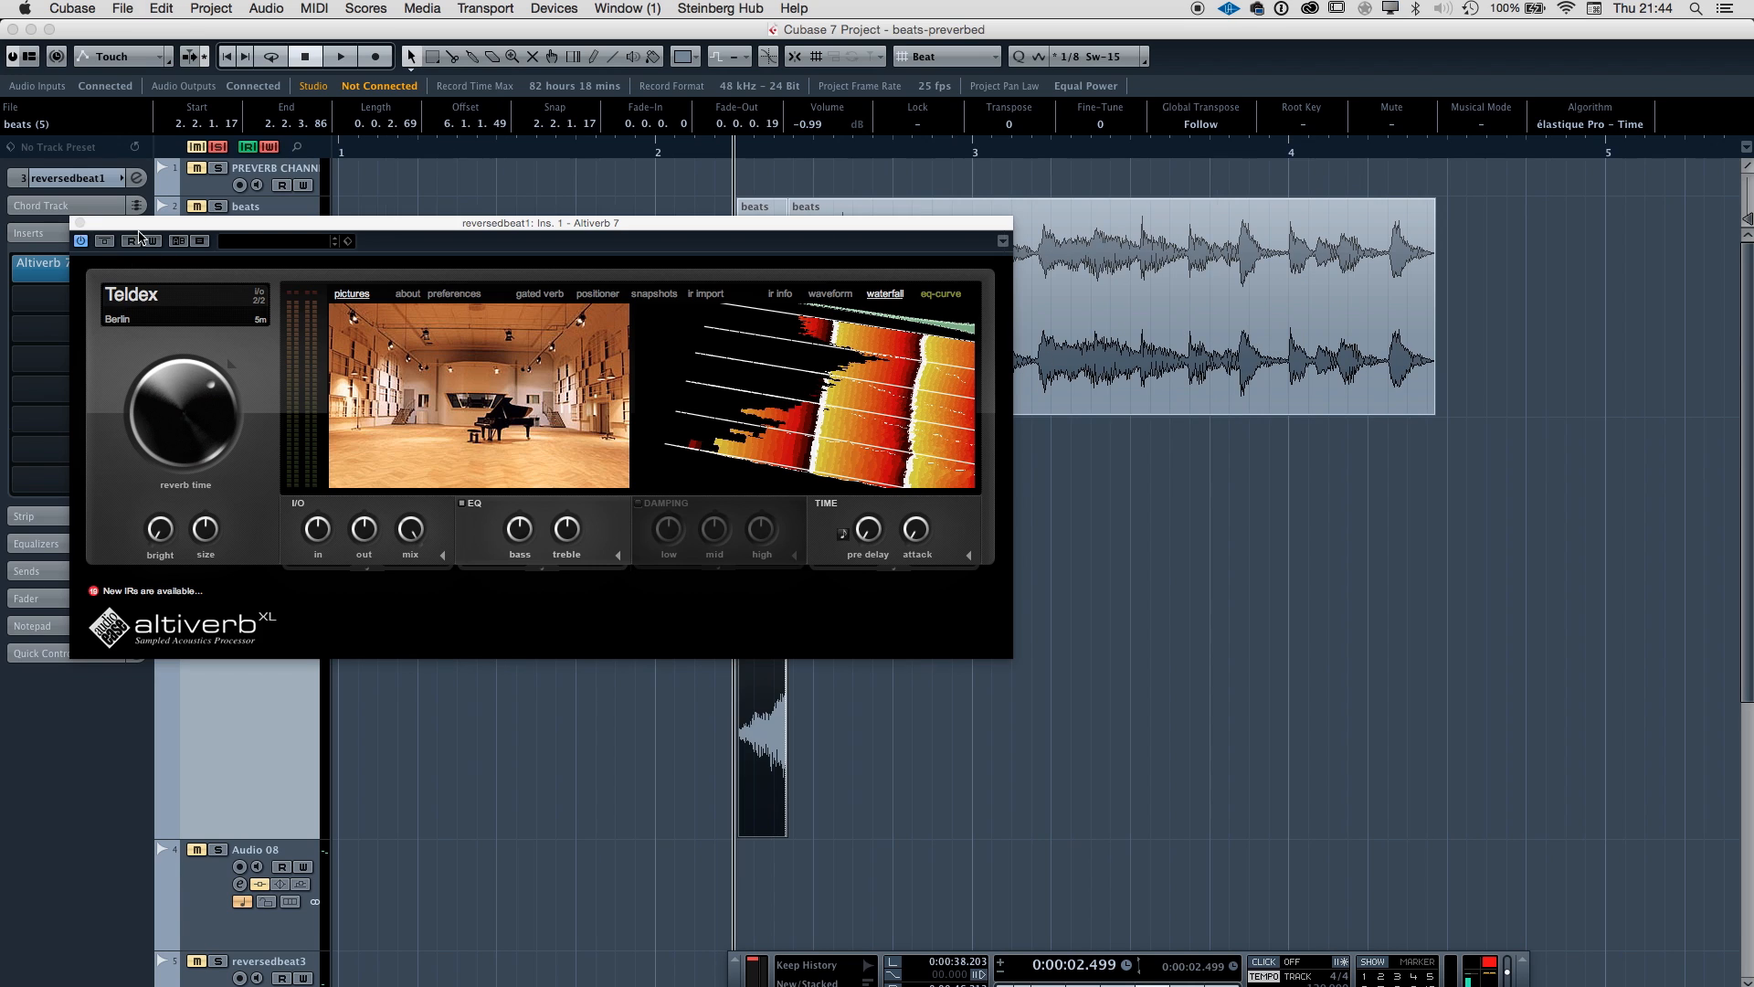
{"action": "left_click", "coordinate": [78, 224]}
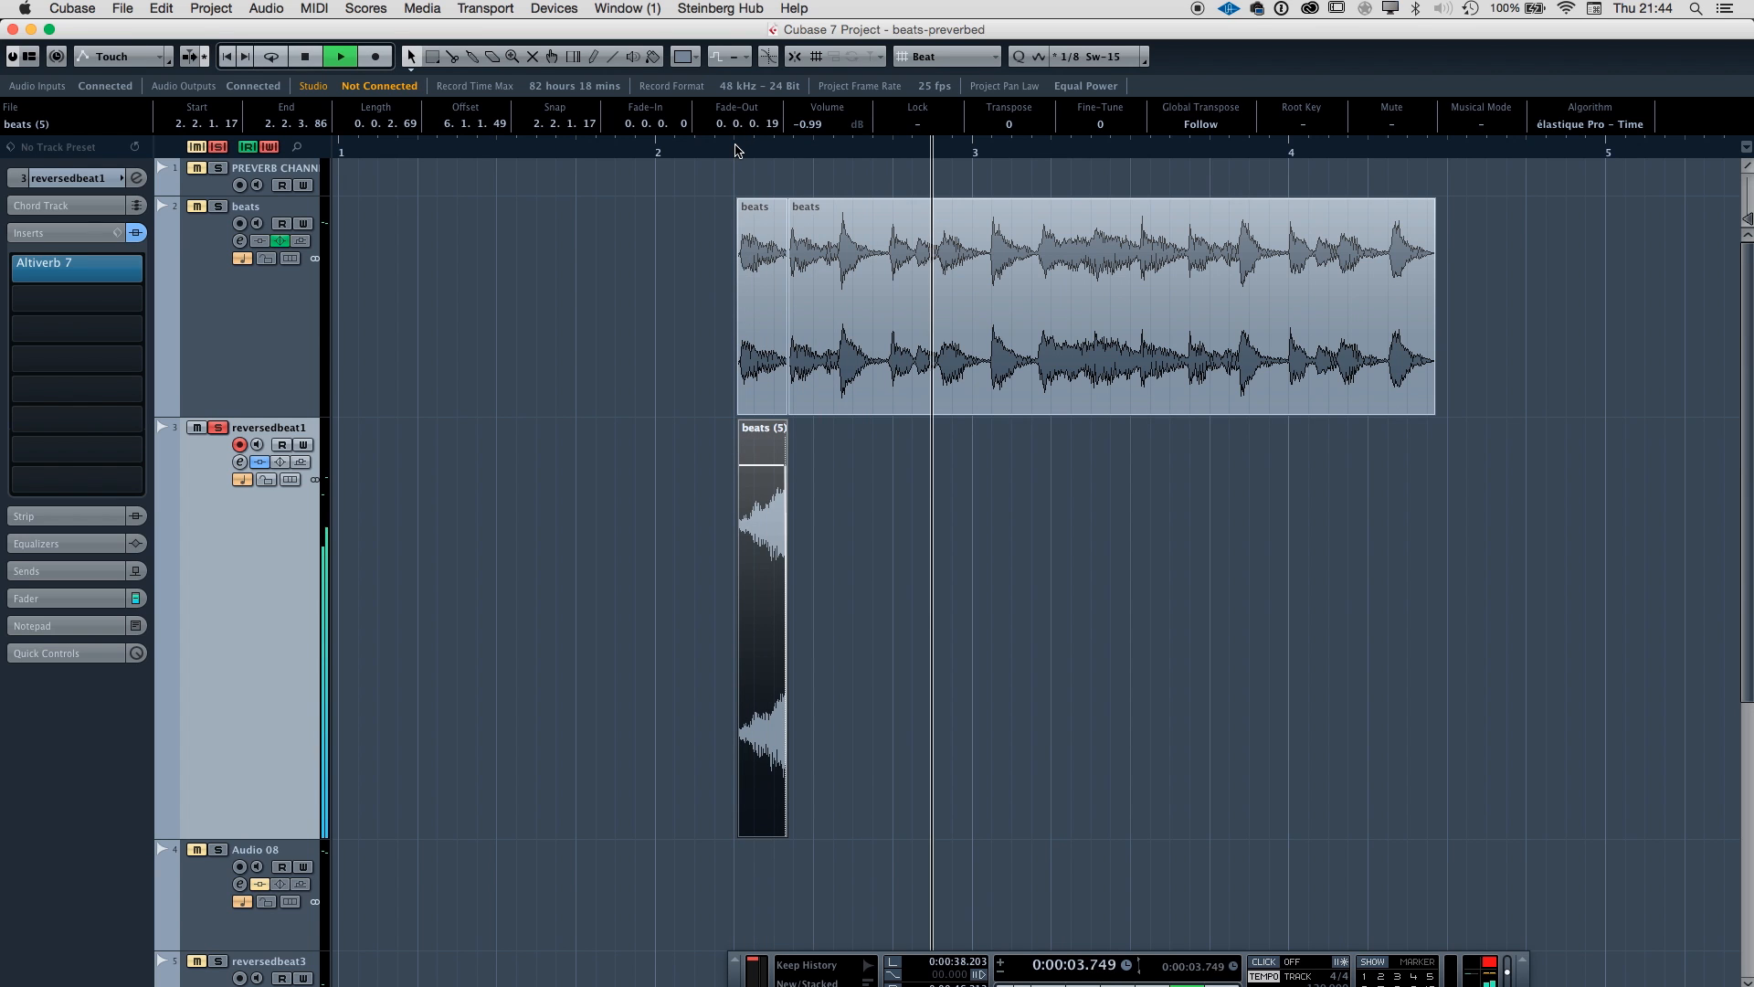
{"action": "key", "text": "space"}
{"action": "left_click_drag", "start_coordinate": [736, 147], "coordinate": [521, 150]}
{"action": "key", "text": "space"}
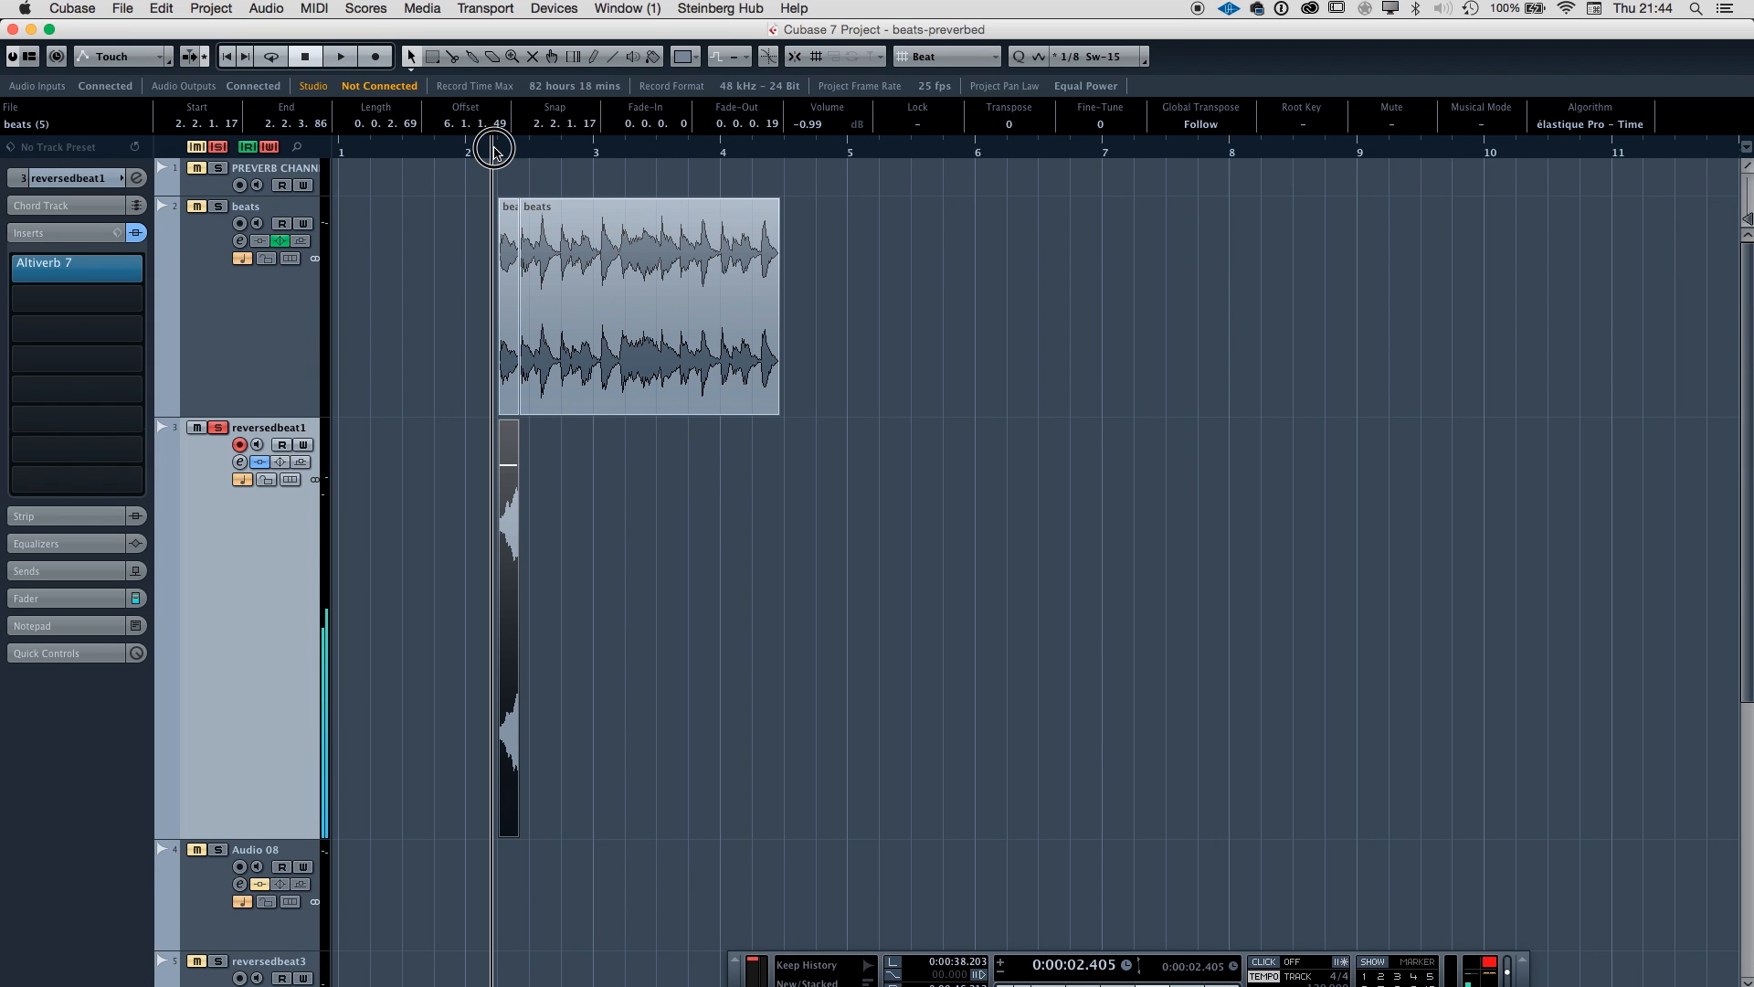
Set the locators from just before the reversed slice to past bar 4 and export that range as the Wave mixdown preverb-music1.
{"action": "left_click", "coordinate": [494, 152], "text": "super"}
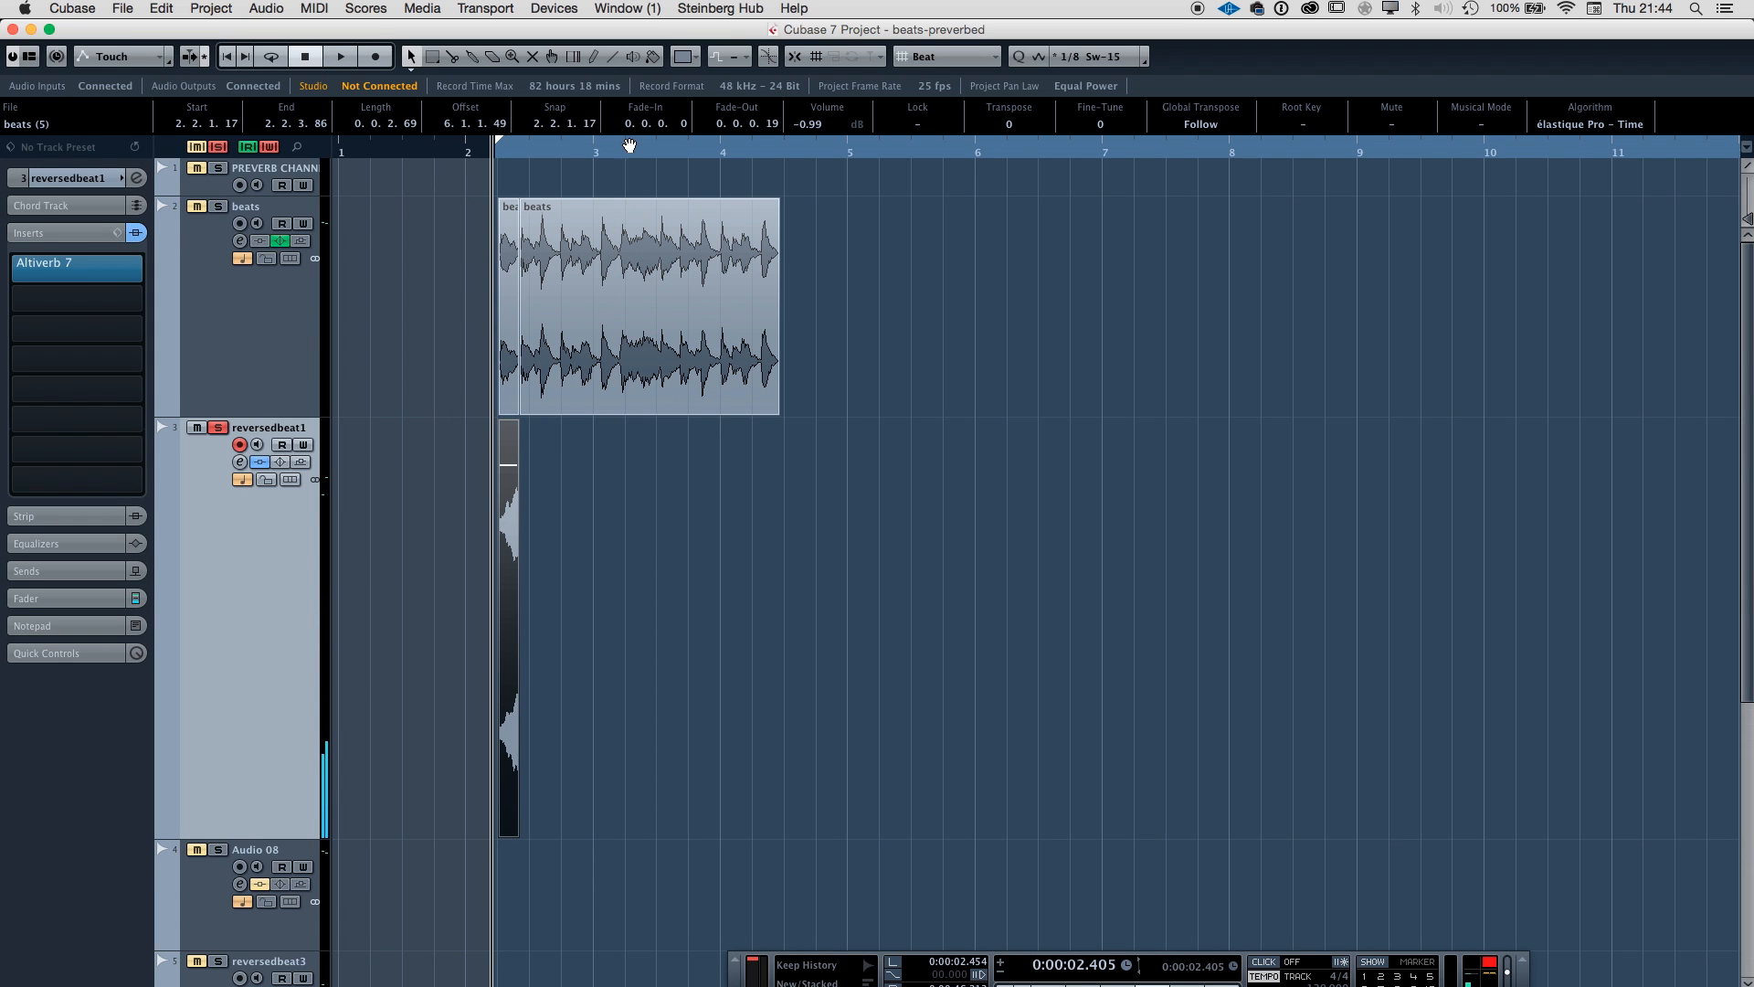
{"action": "left_click_drag", "start_coordinate": [685, 151], "coordinate": [764, 149]}
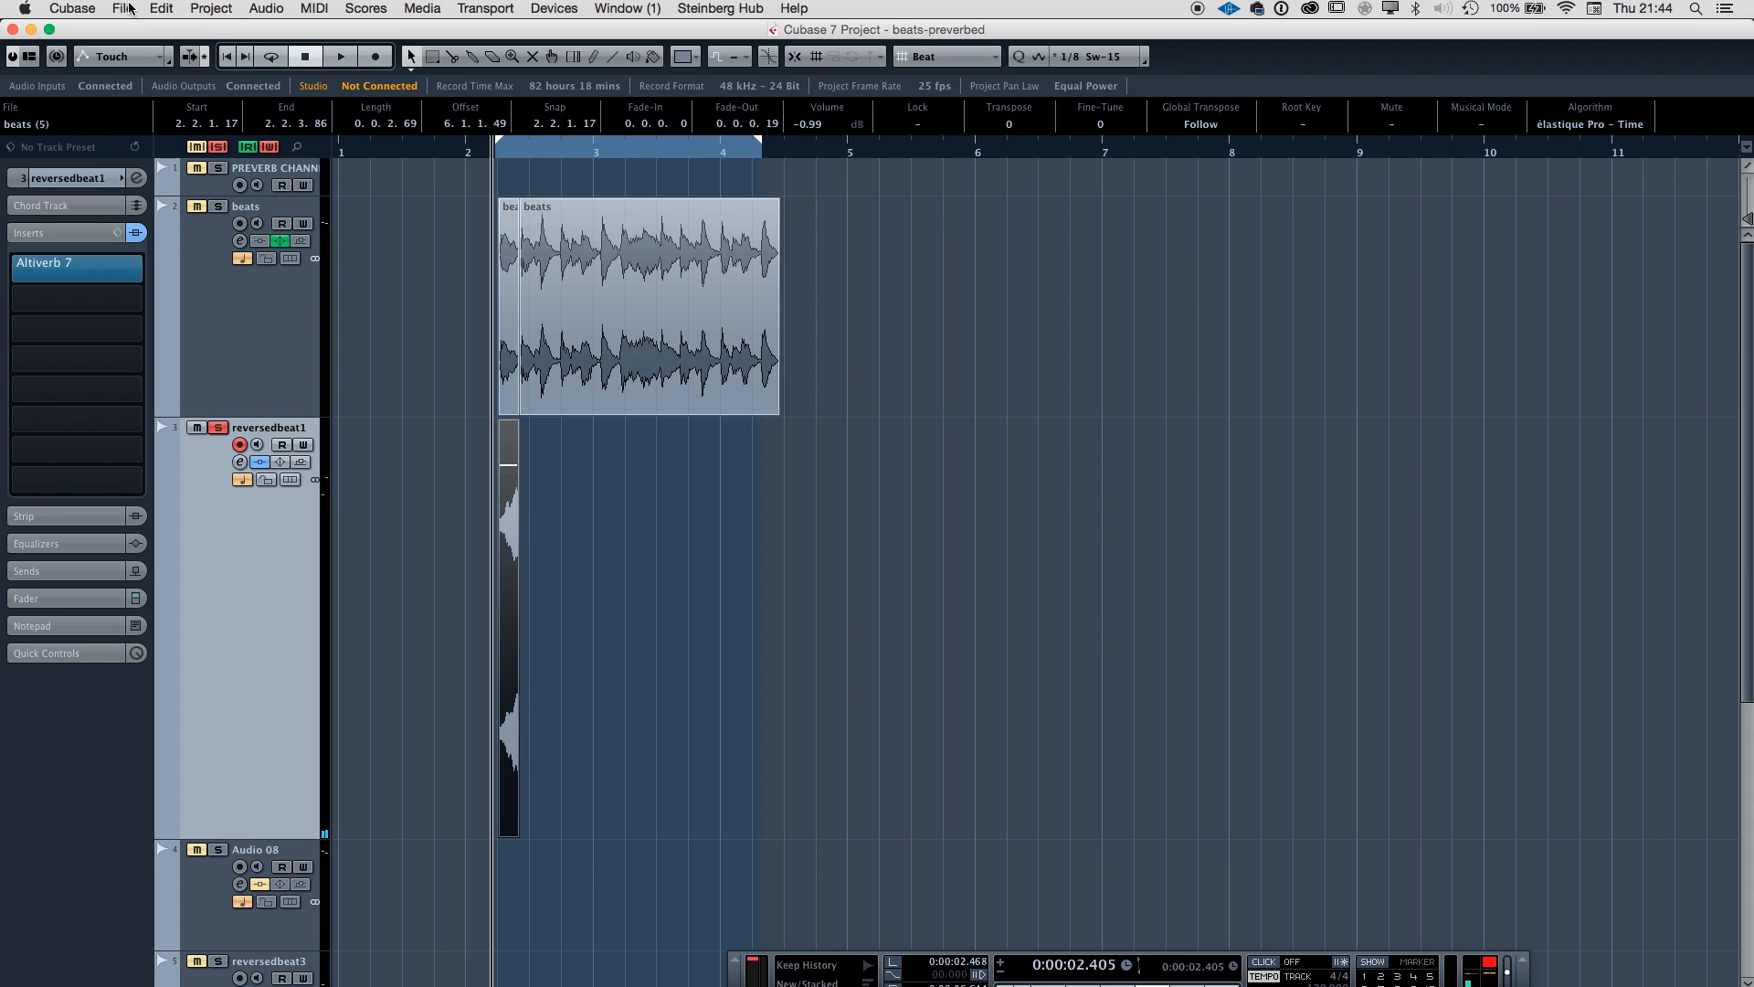
{"action": "left_click", "coordinate": [211, 8]}
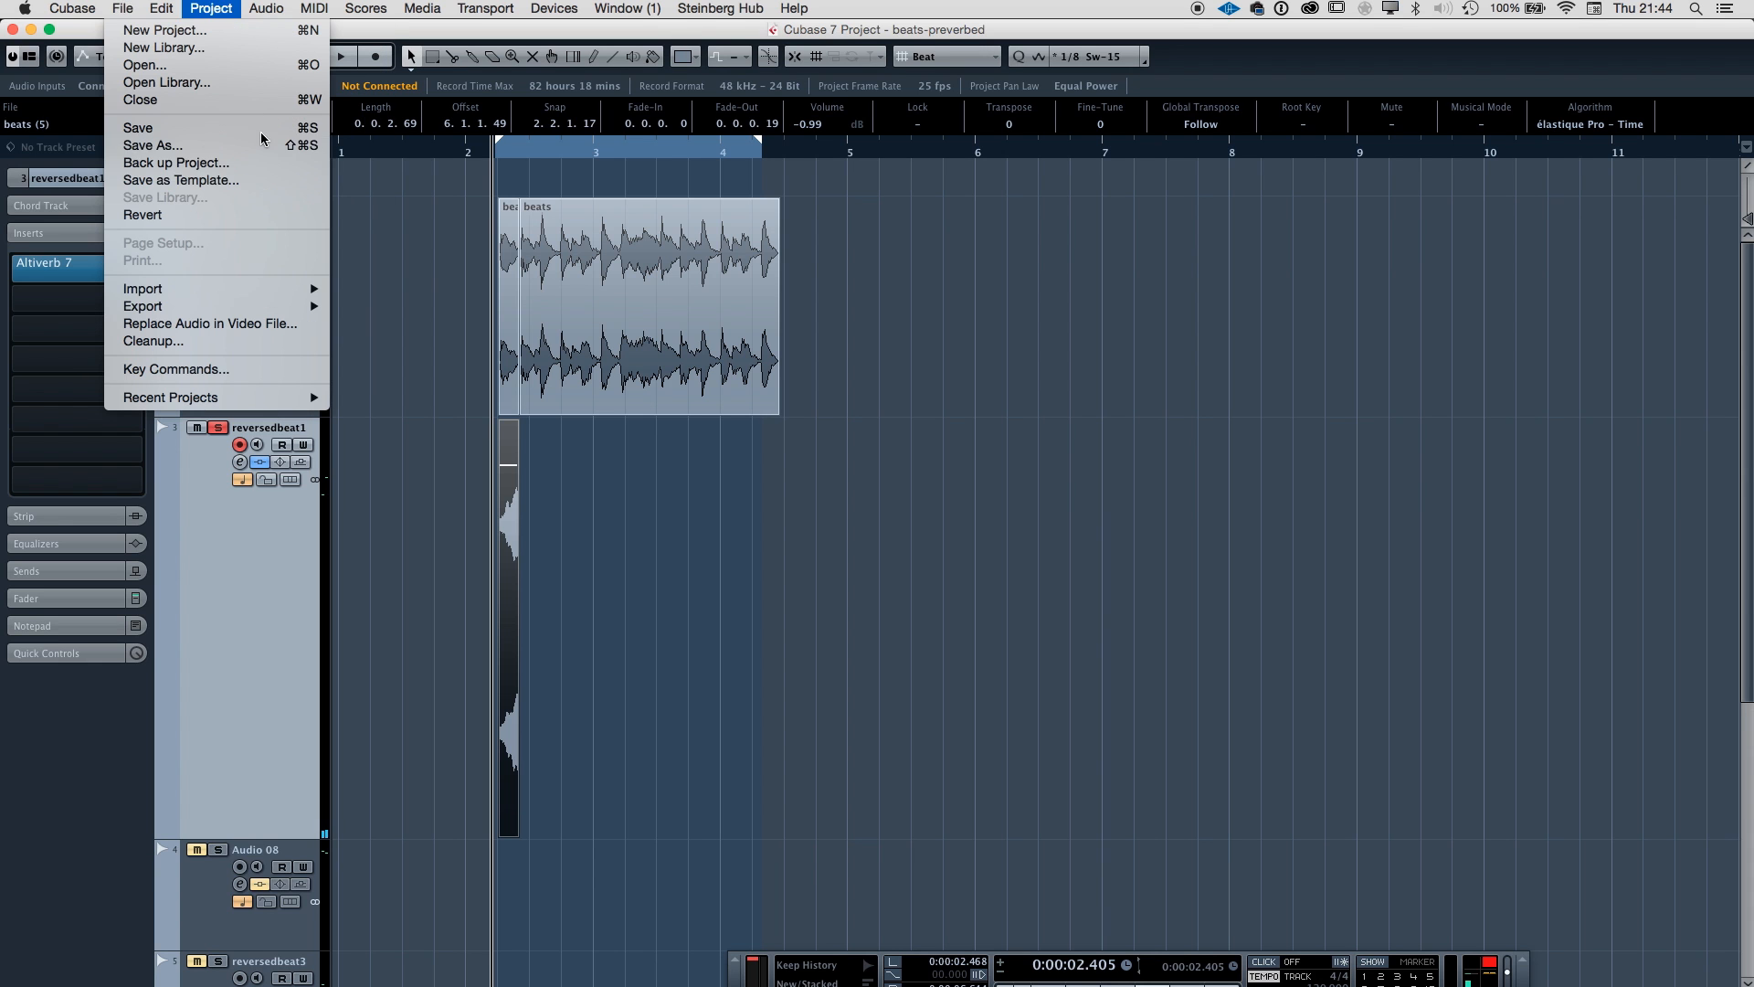
{"action": "mouse_move", "coordinate": [268, 315]}
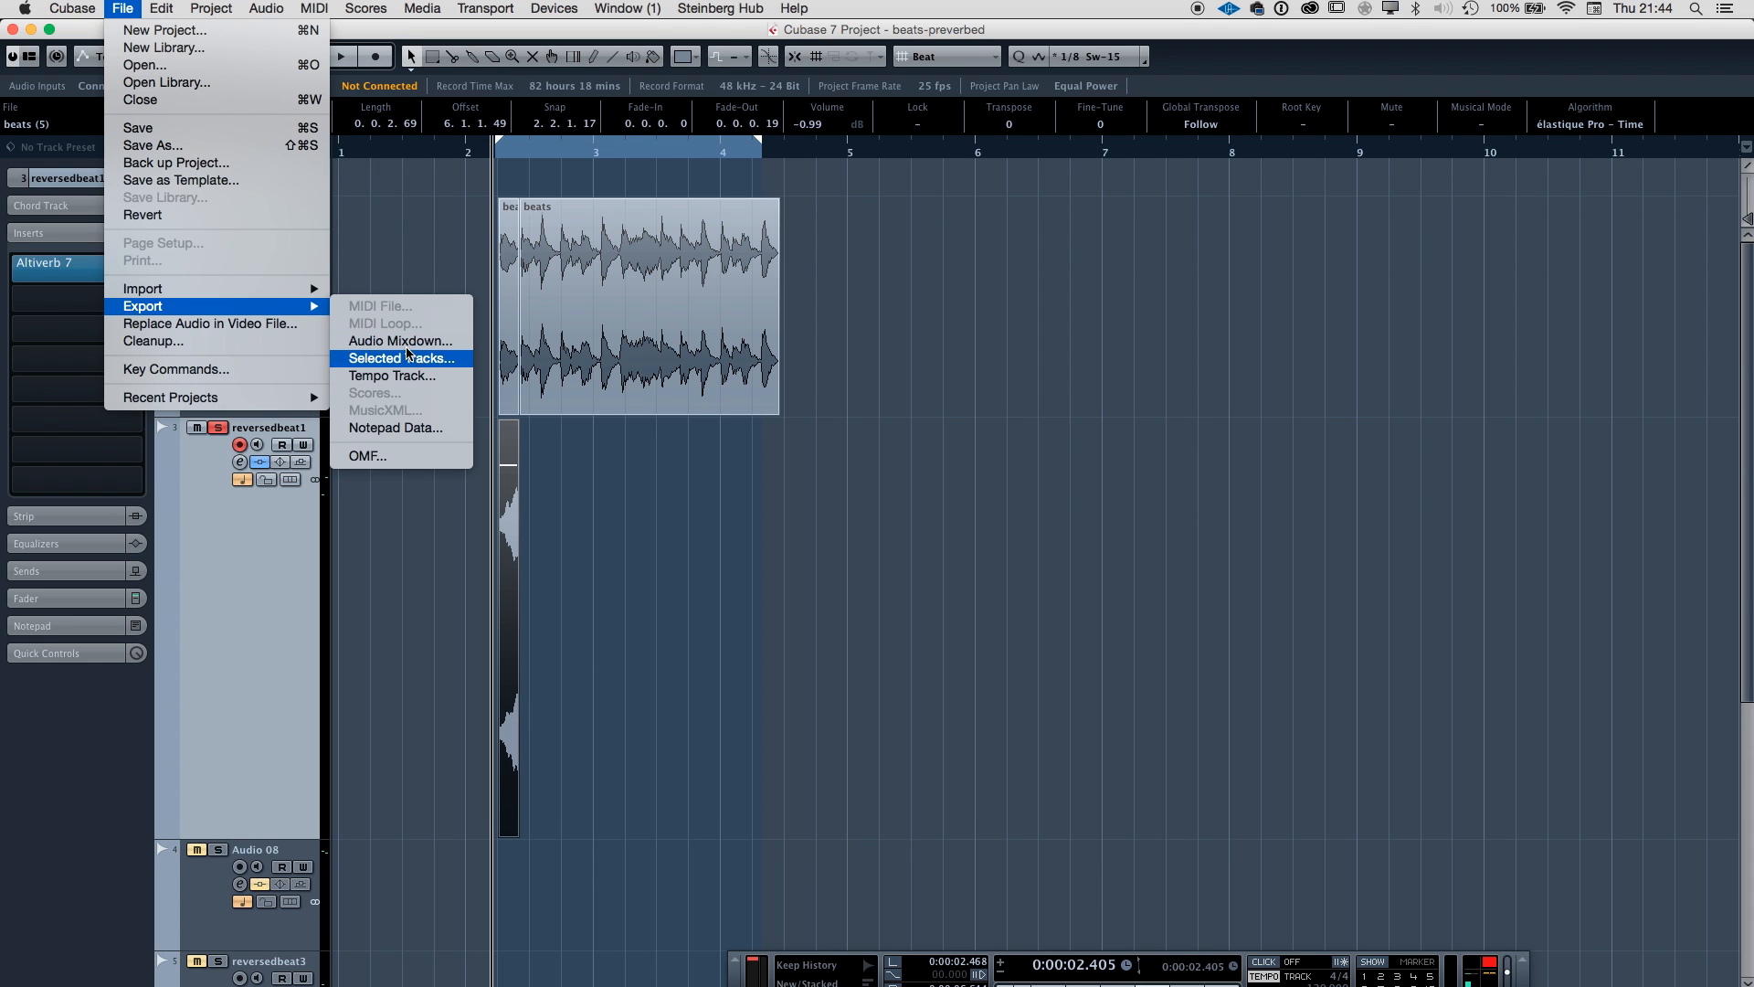
{"action": "left_click", "coordinate": [406, 342]}
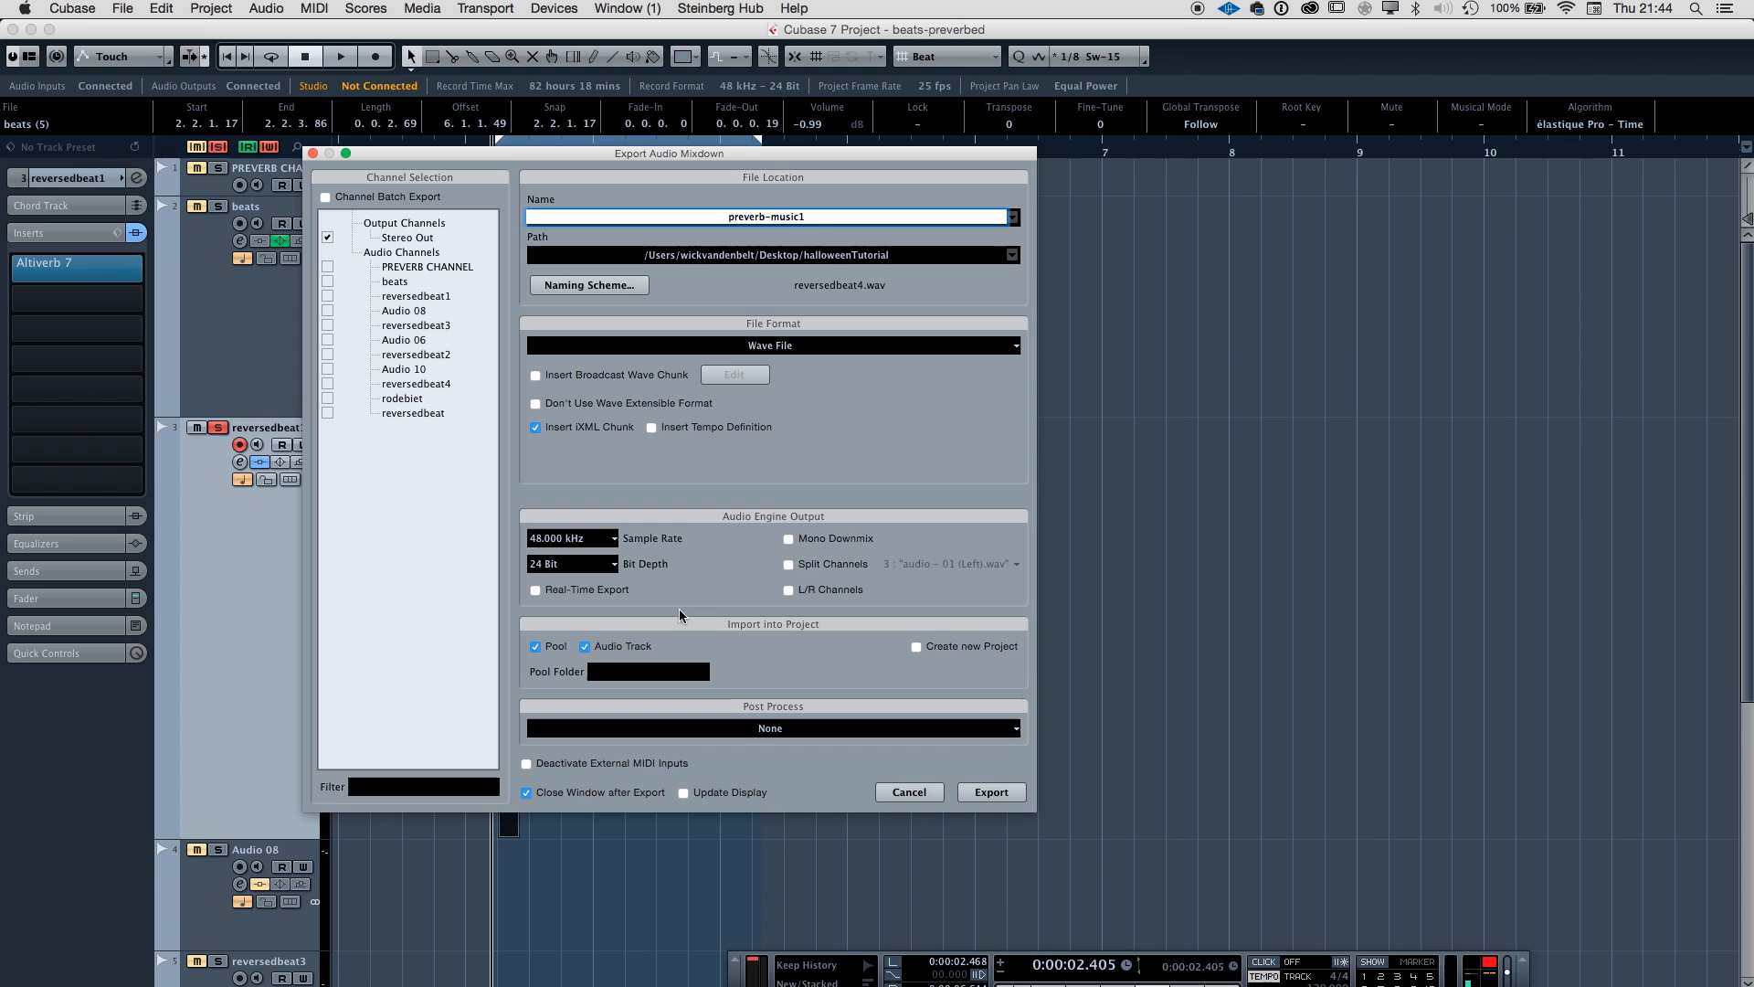
{"action": "left_click", "coordinate": [991, 792]}
{"action": "left_click", "coordinate": [1023, 473]}
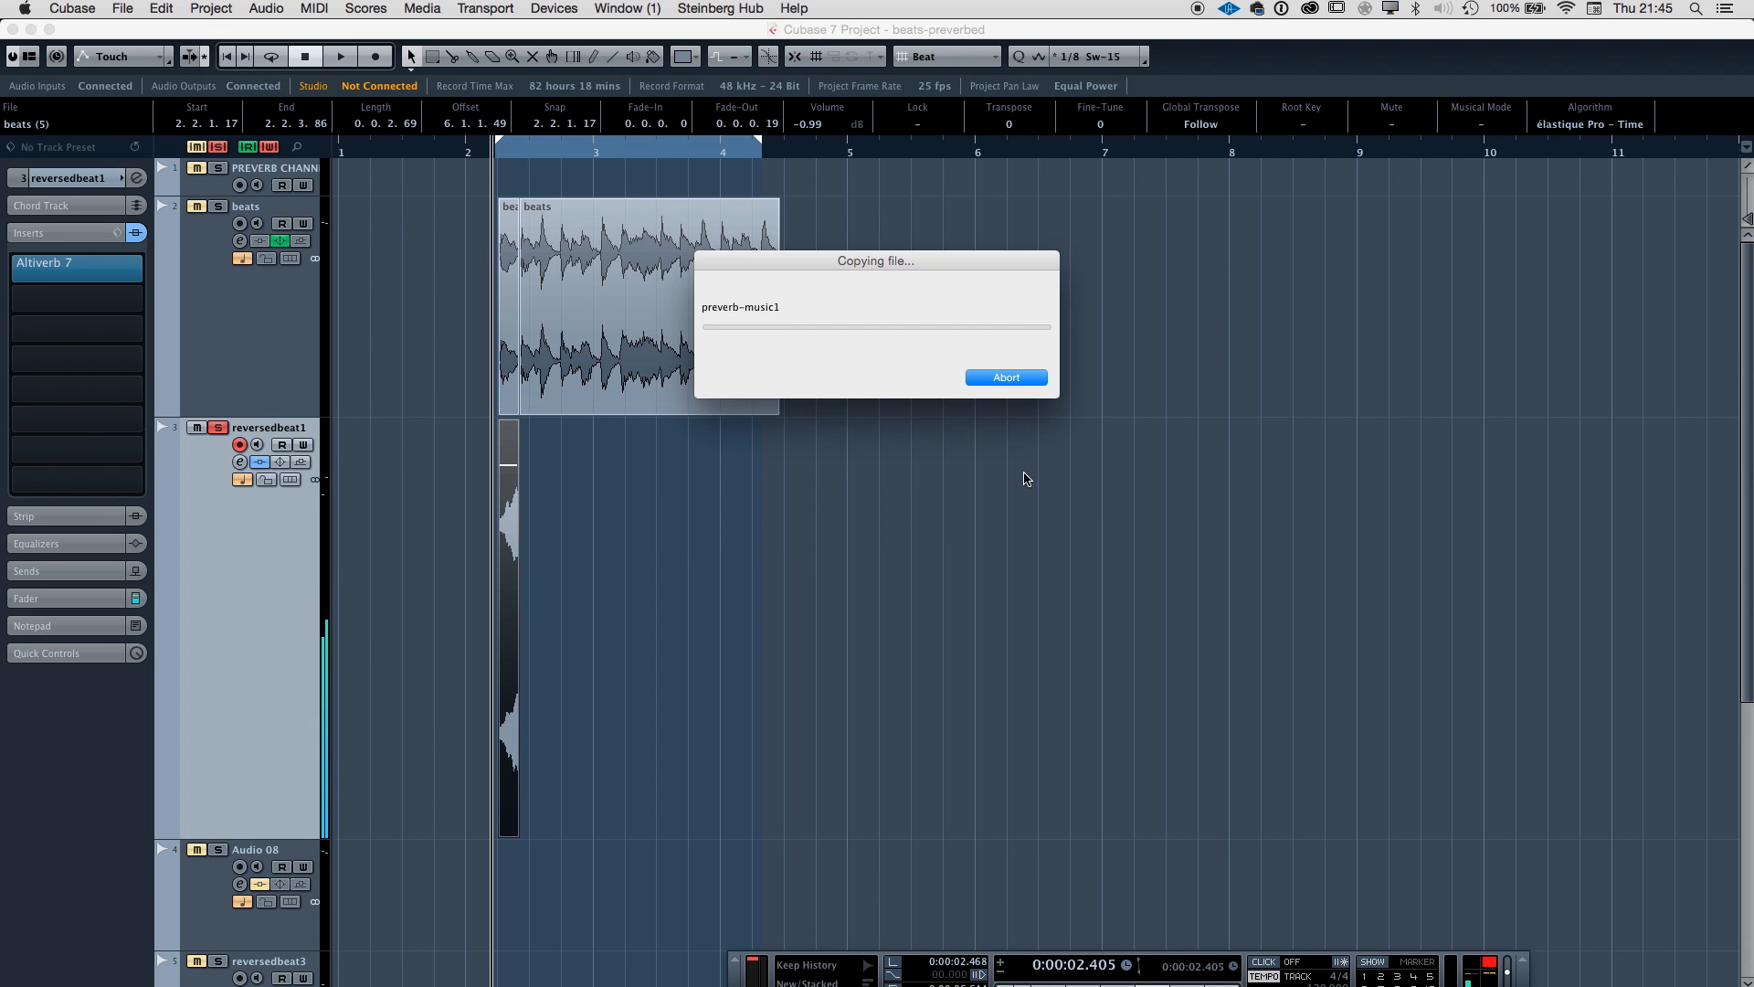
Reverse the imported preverb-music1 event and solo its track.
{"action": "key", "text": "g"}
{"action": "key", "text": "g"}
{"action": "scroll", "coordinate": [674, 613], "scroll_direction": "down", "scroll_amount": 10}
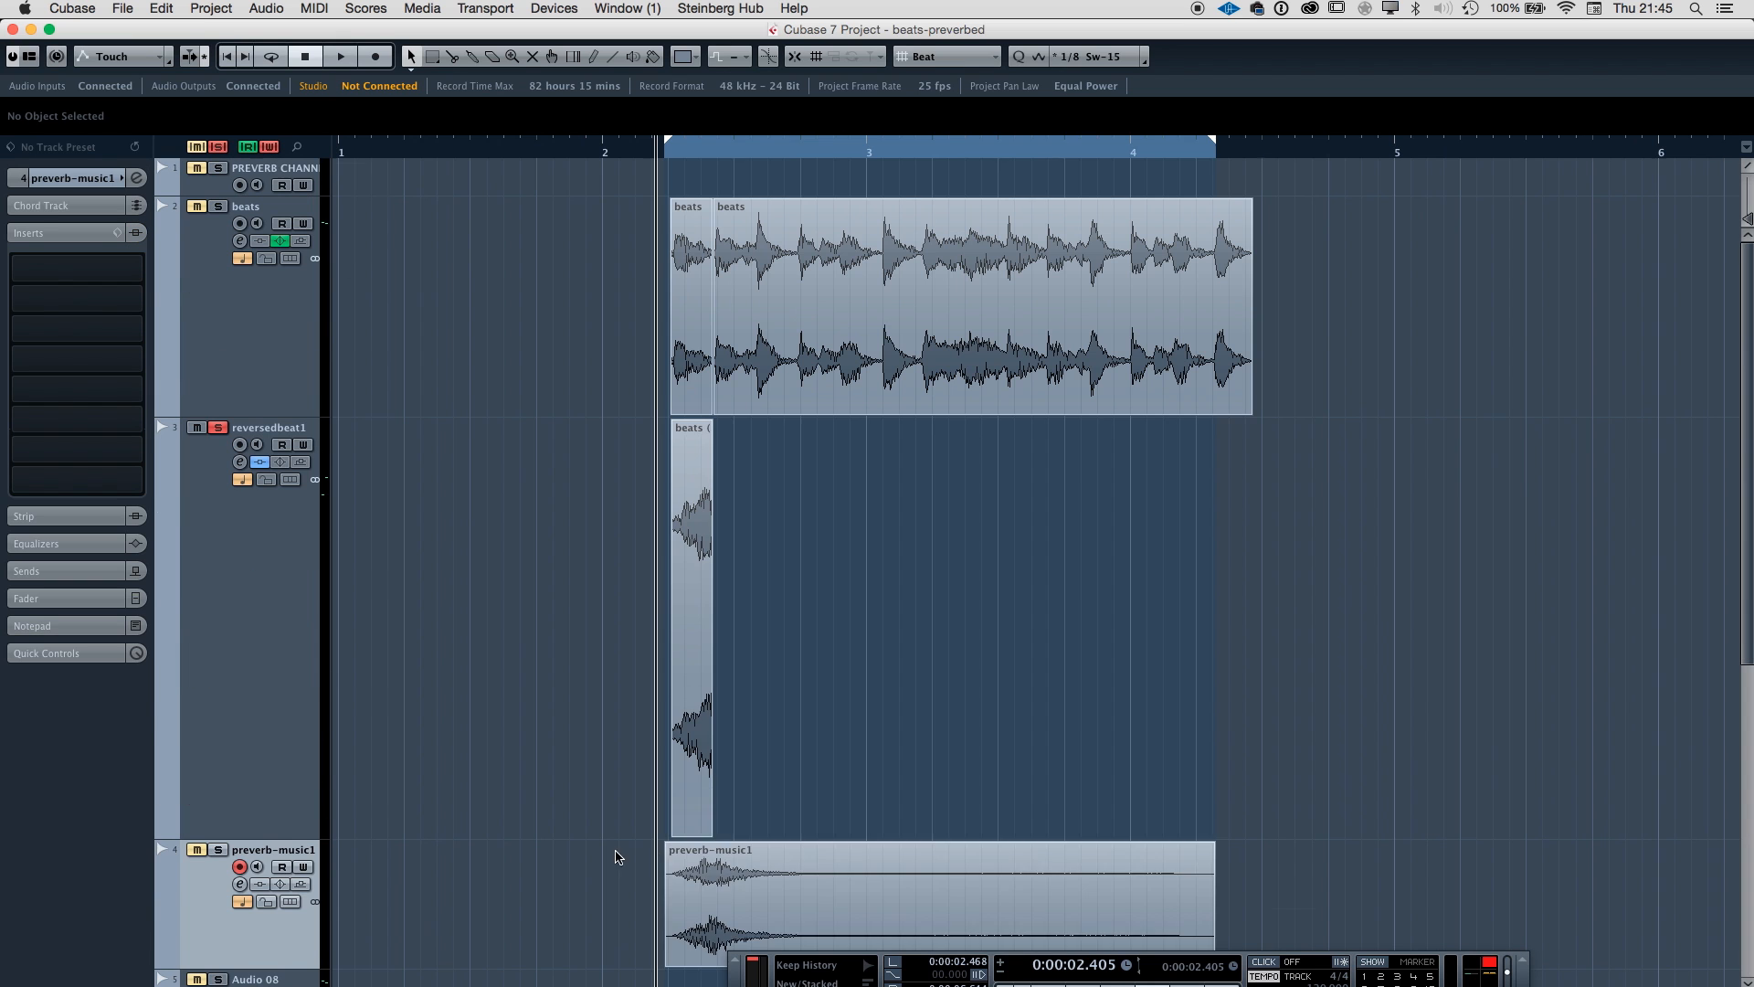
{"action": "left_click", "coordinate": [791, 906]}
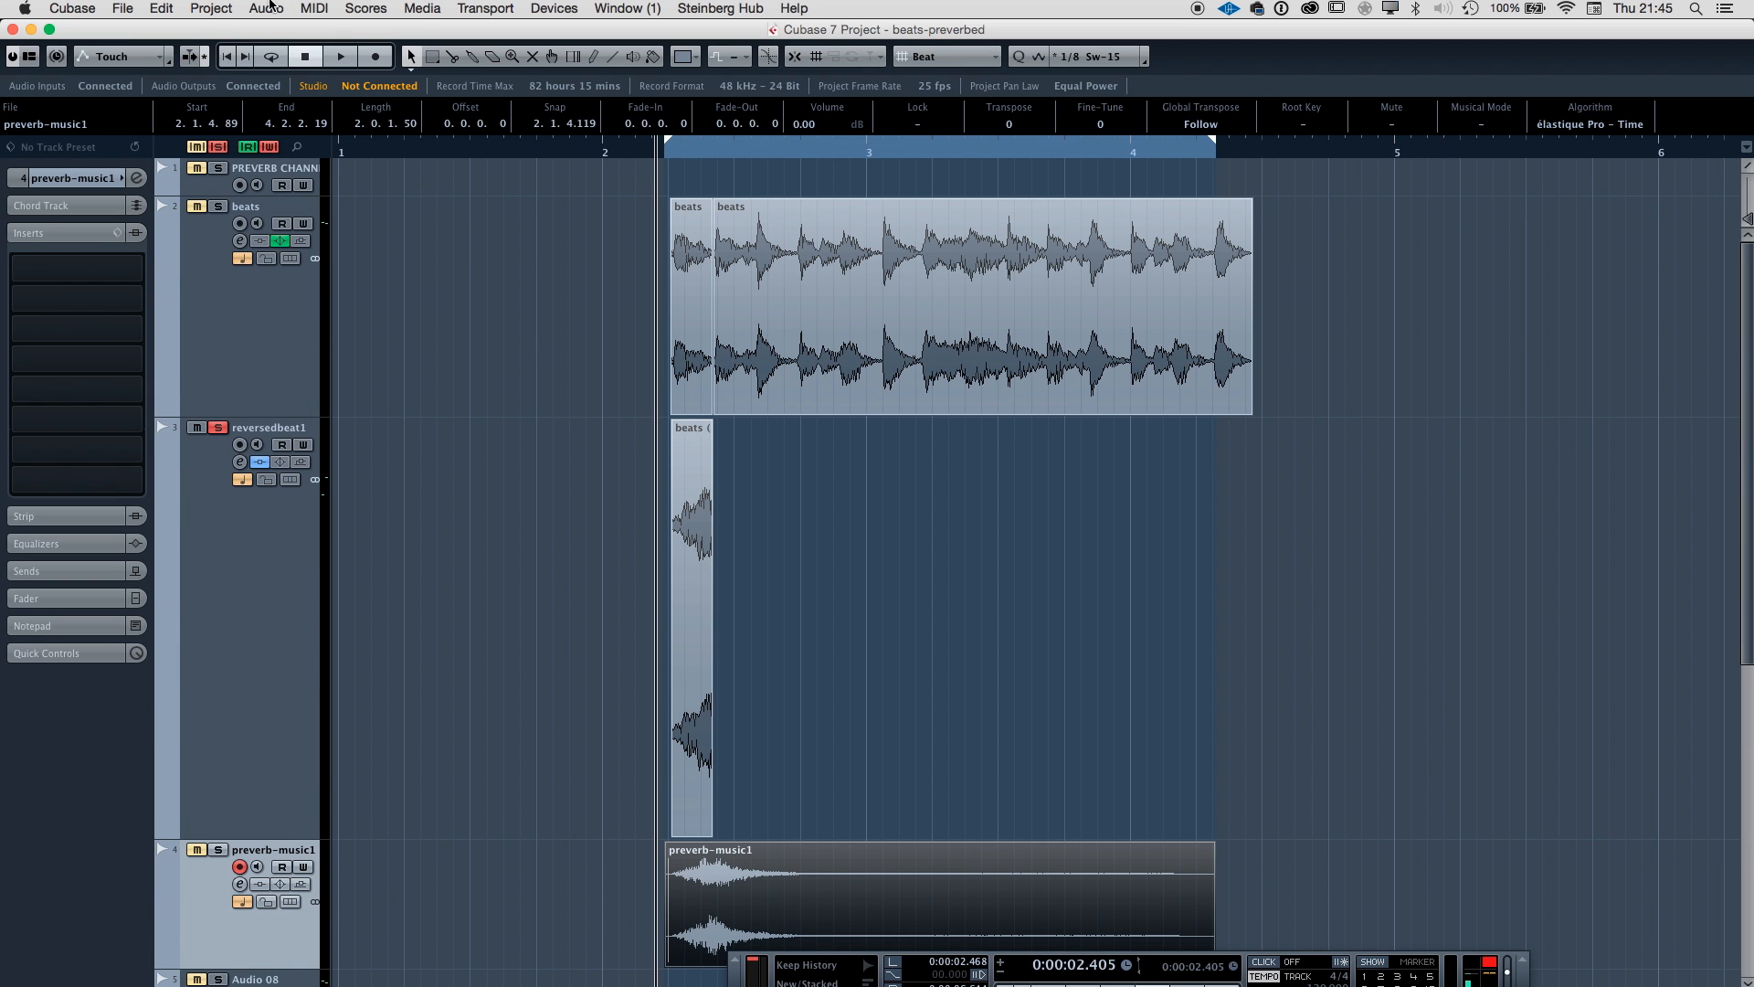
{"action": "left_click", "coordinate": [271, 7]}
{"action": "mouse_move", "coordinate": [292, 32]}
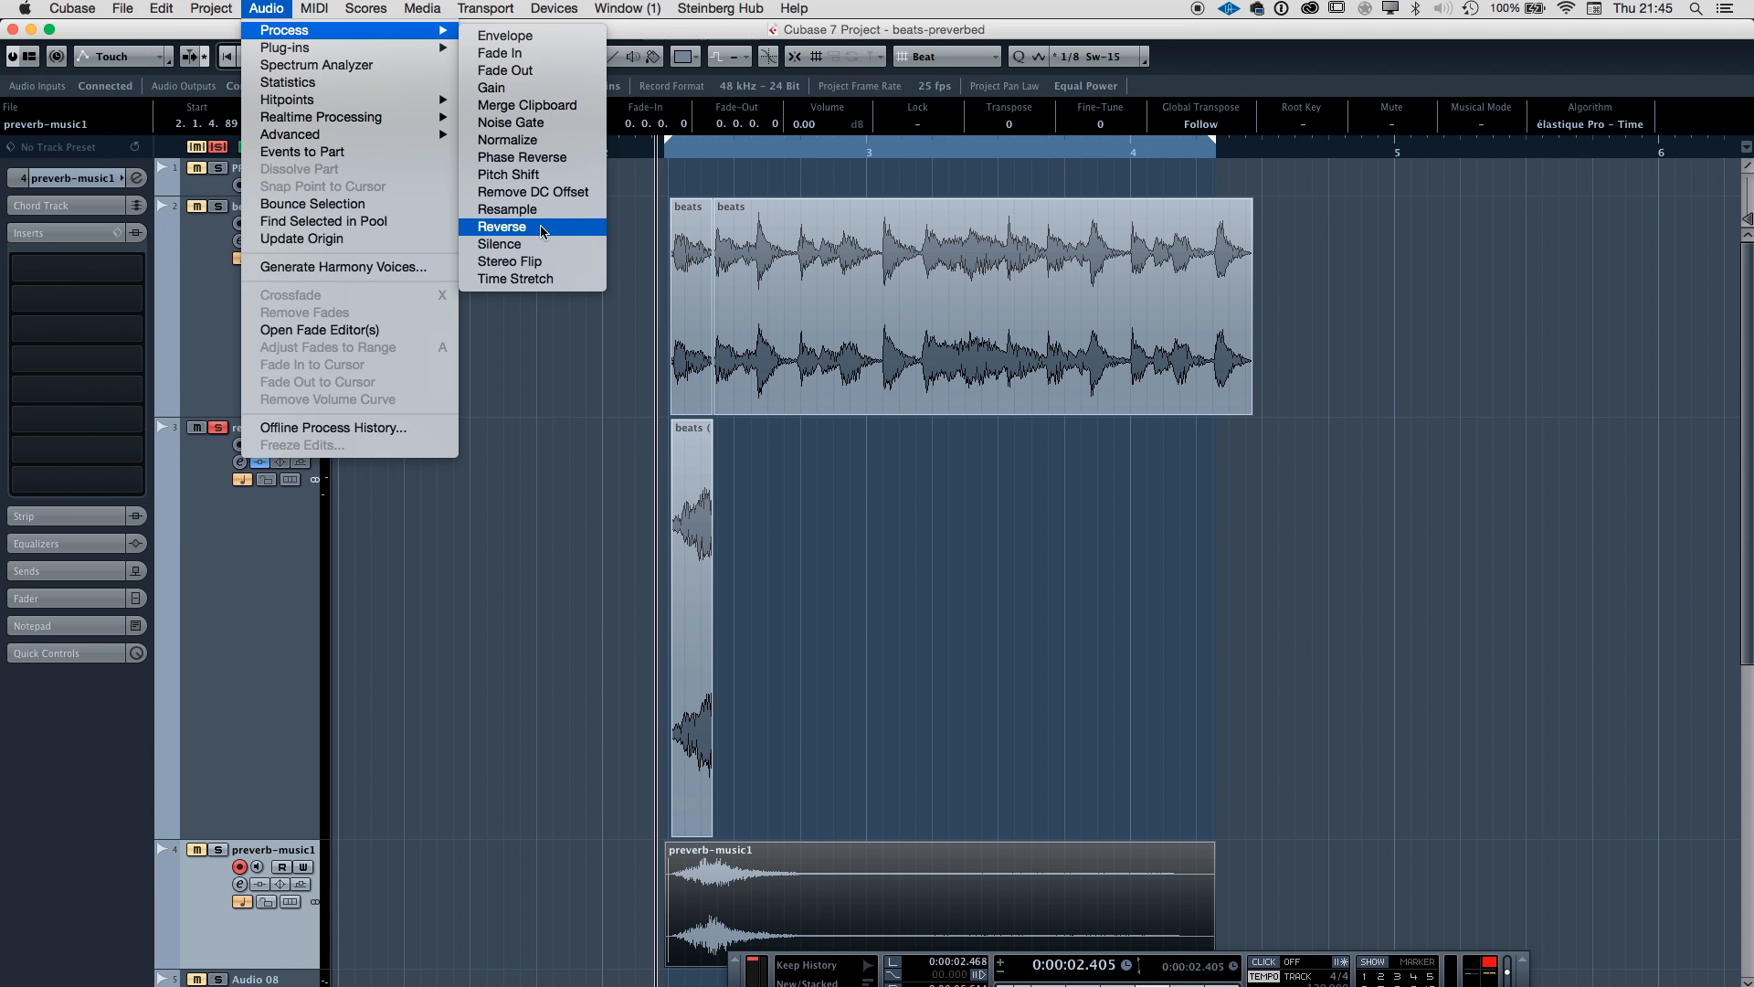
{"action": "left_click", "coordinate": [535, 227]}
{"action": "left_click", "coordinate": [219, 850], "text": "super"}
Move the reversed preverb-music1 event earlier to start at about 1.2.1.54 and play it.
{"action": "key", "text": "g"}
{"action": "key", "text": "g"}
{"action": "key", "text": "g"}
{"action": "key", "text": "g"}
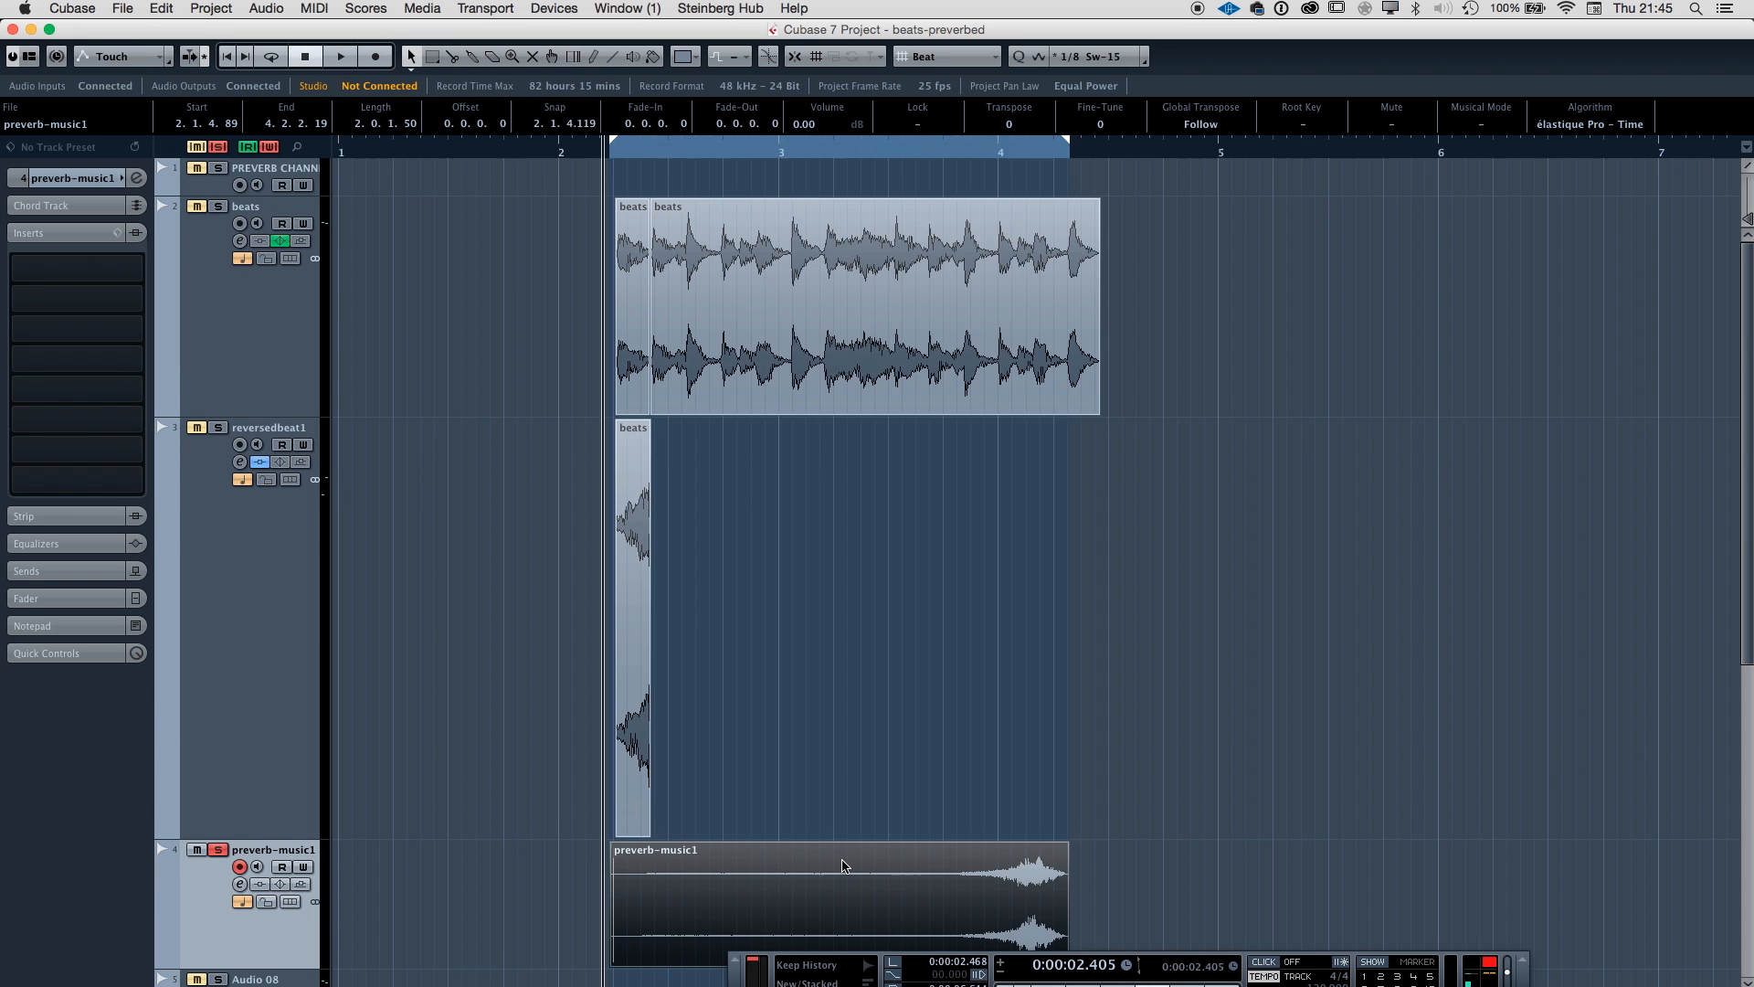
{"action": "left_click", "coordinate": [673, 876]}
{"action": "left_click_drag", "start_coordinate": [552, 876], "coordinate": [554, 877]}
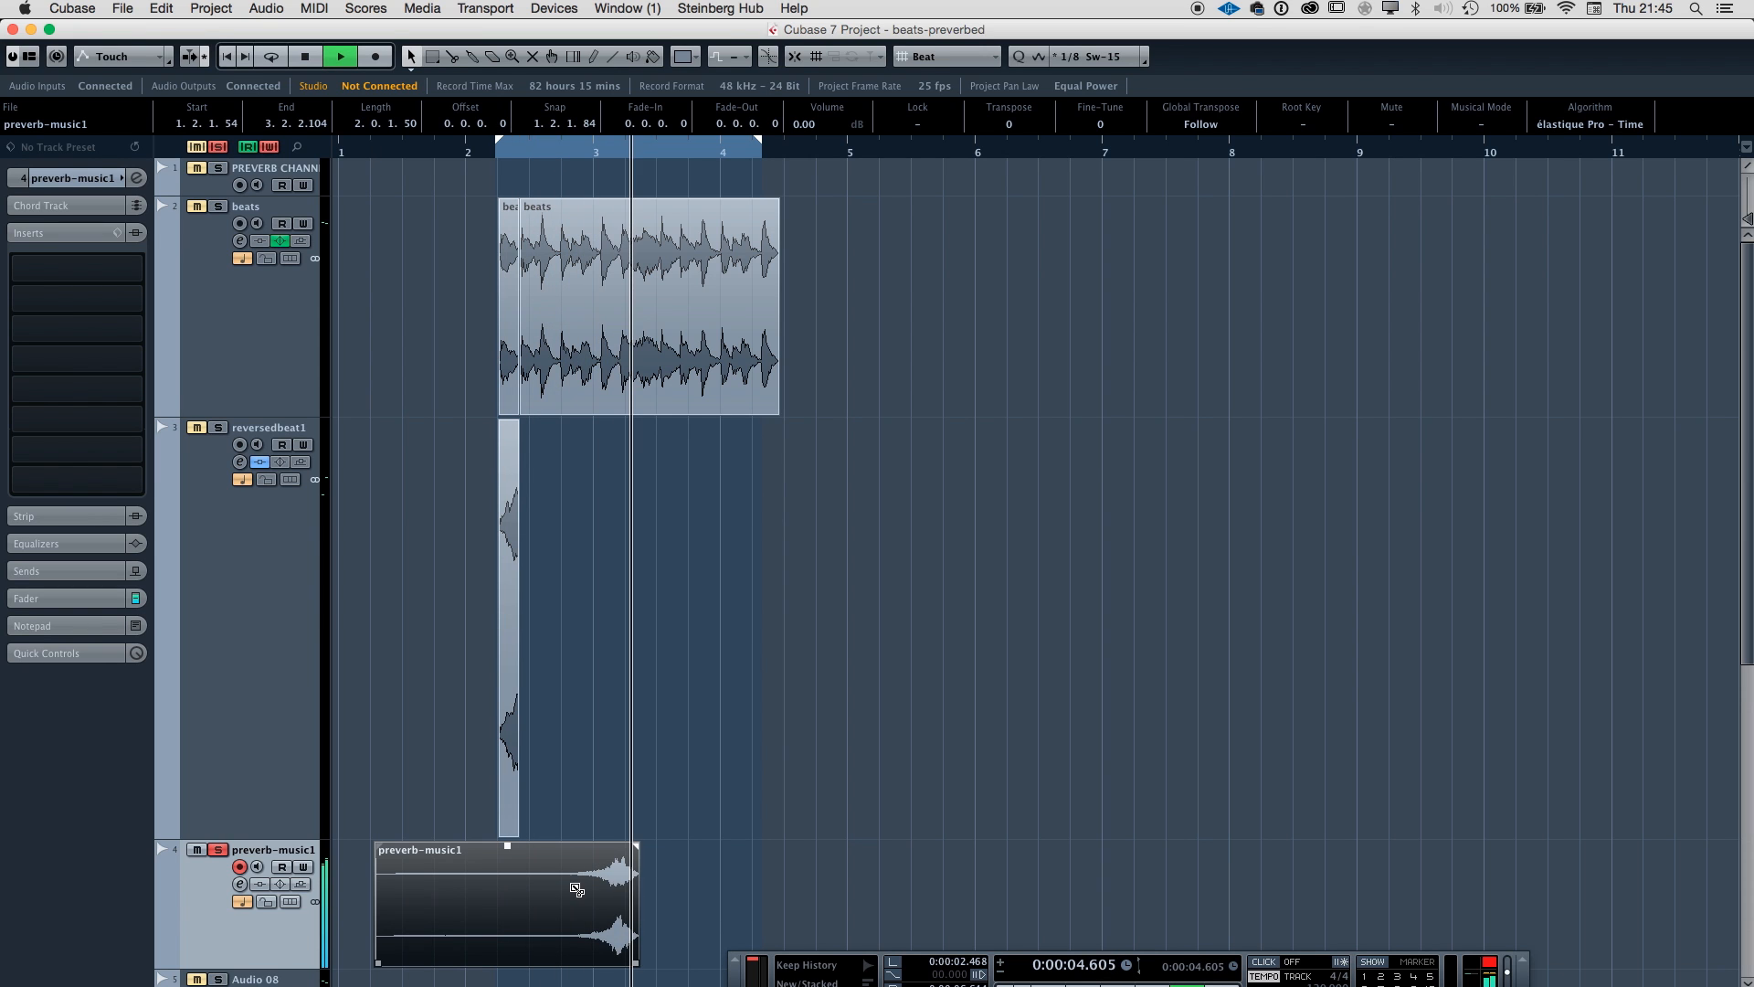
{"action": "key", "text": "space"}
Split the preverb-music1 event at about 2.2.2.97, delete its near-silent first part and play the remaining swell.
{"action": "left_click", "coordinate": [511, 881], "text": "alt"}
{"action": "left_click", "coordinate": [491, 883]}
{"action": "key", "text": "Delete"}
{"action": "key", "text": "space"}
{"action": "key", "text": "h"}
{"action": "key", "text": "h"}
{"action": "key", "text": "h"}
{"action": "key", "text": "h"}
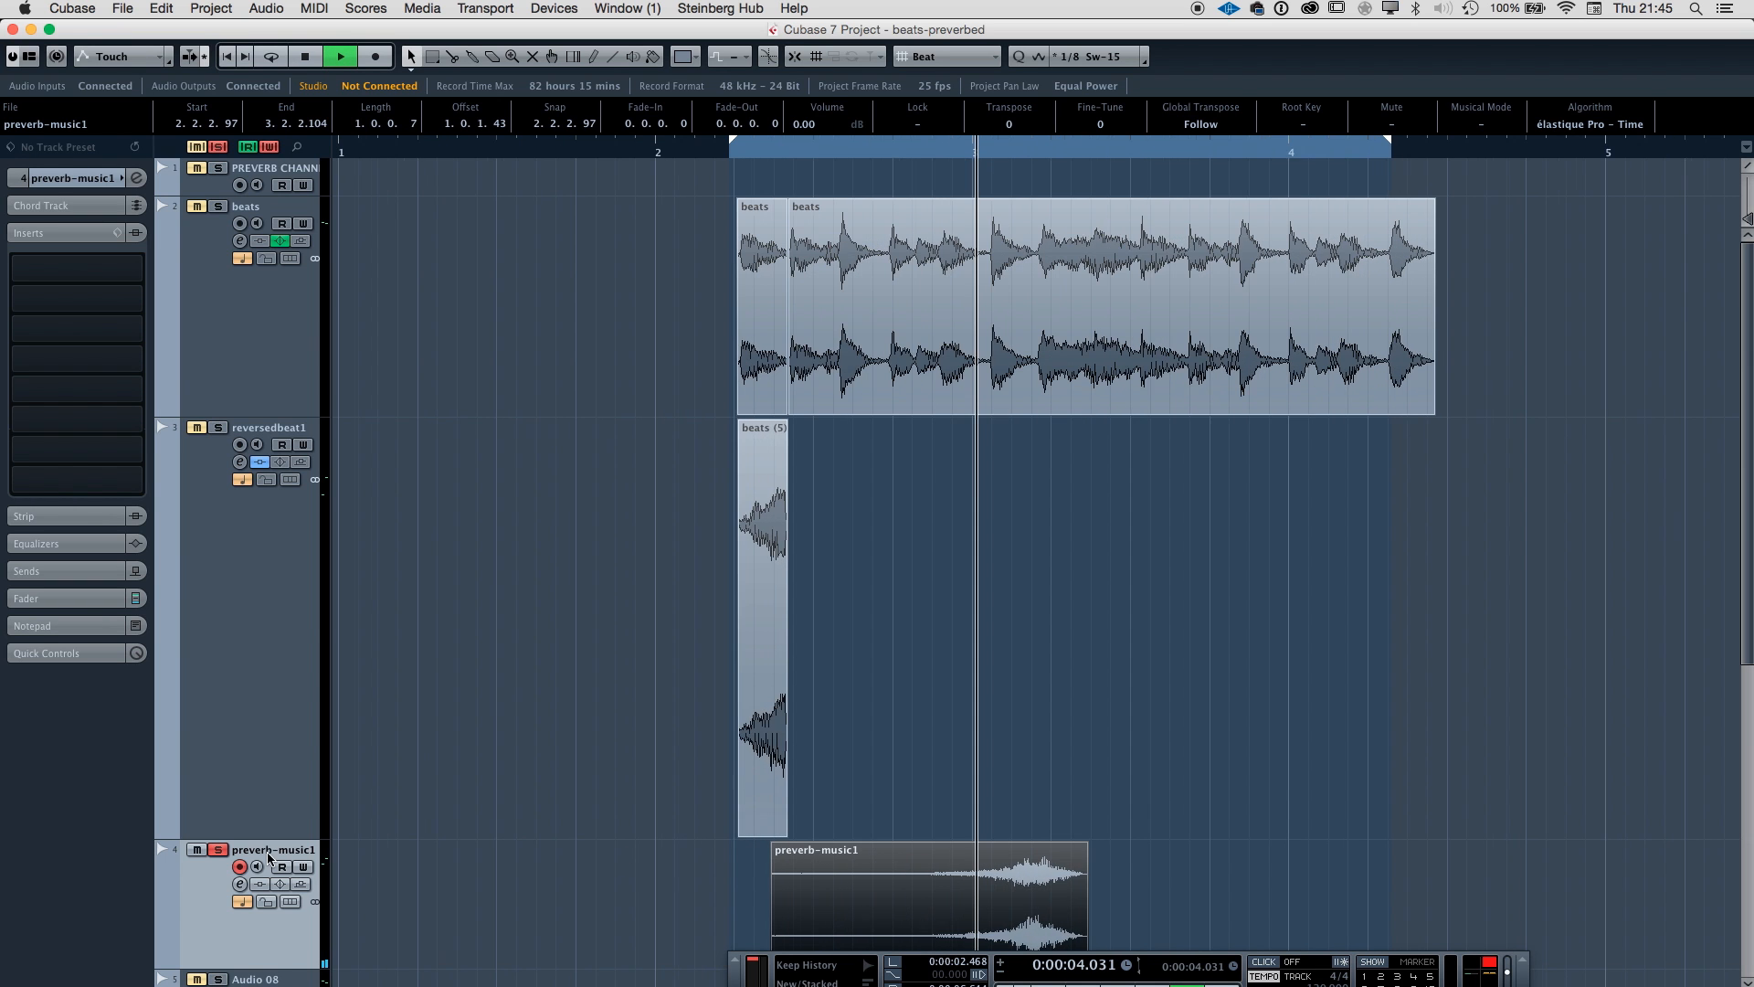
{"action": "key", "text": "h"}
{"action": "key", "text": "space"}
Move the preverb-music1 track directly above the beats track and shift its event earlier to start at about 1.2.4.44.
{"action": "left_click_drag", "start_coordinate": [289, 927], "coordinate": [279, 201]}
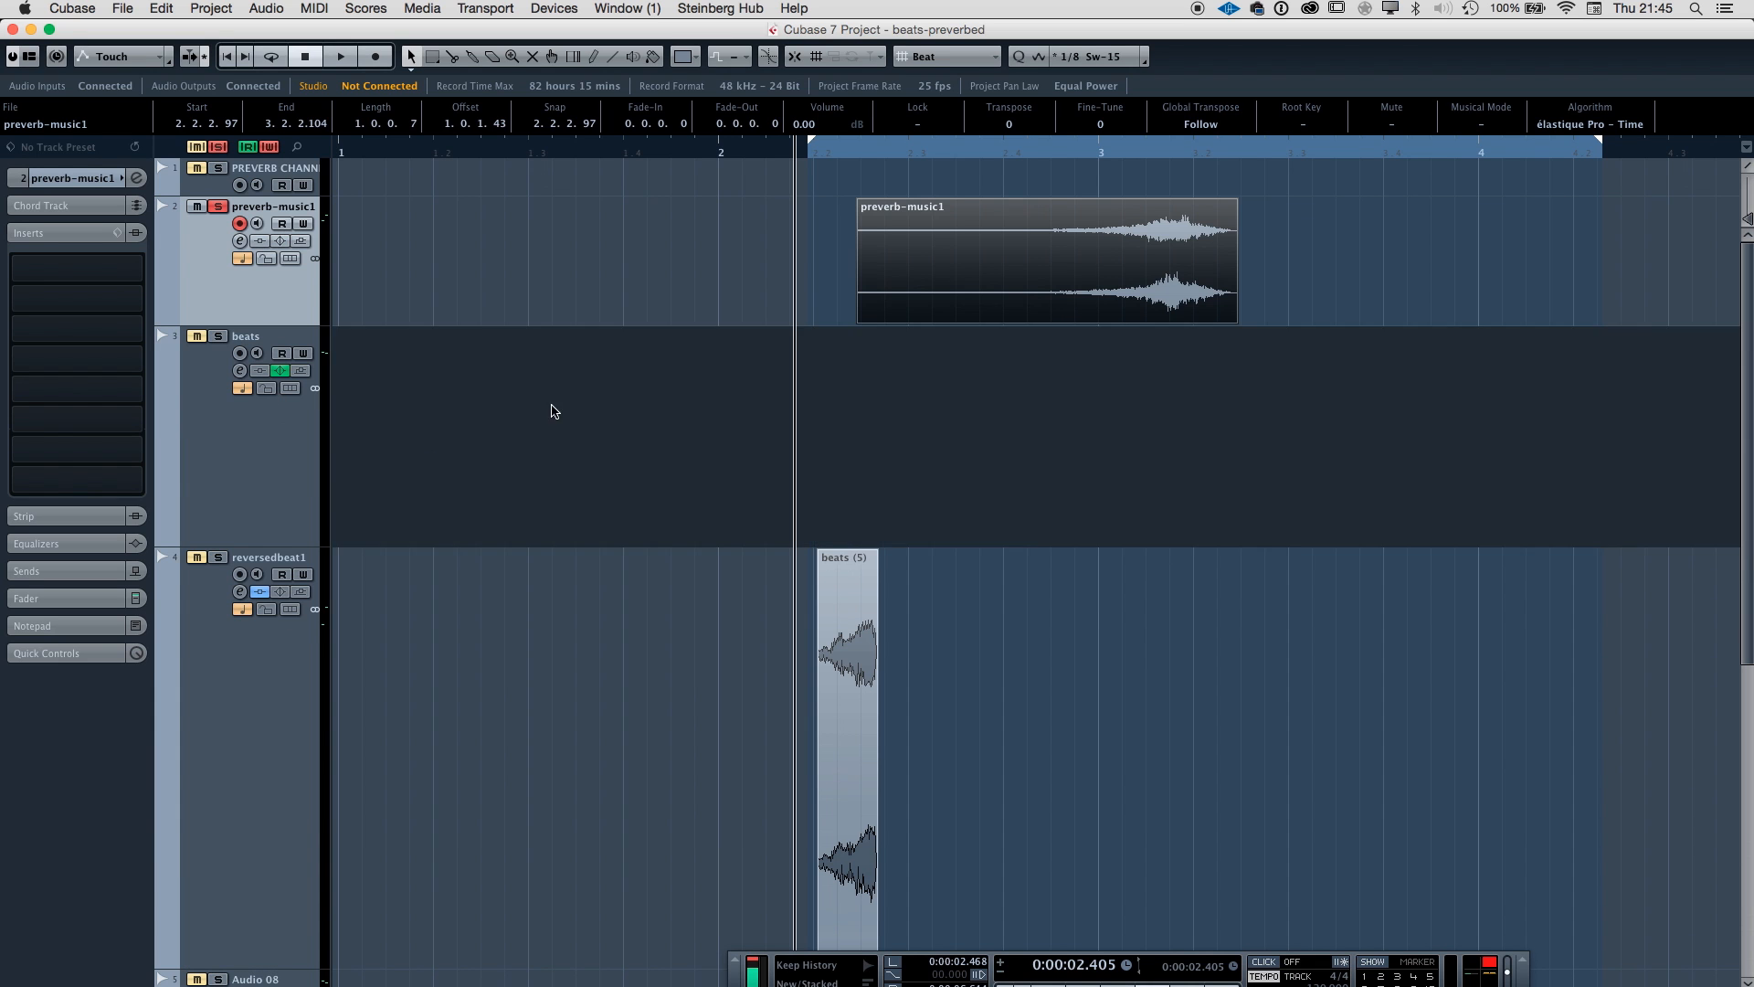
{"action": "key", "text": "h"}
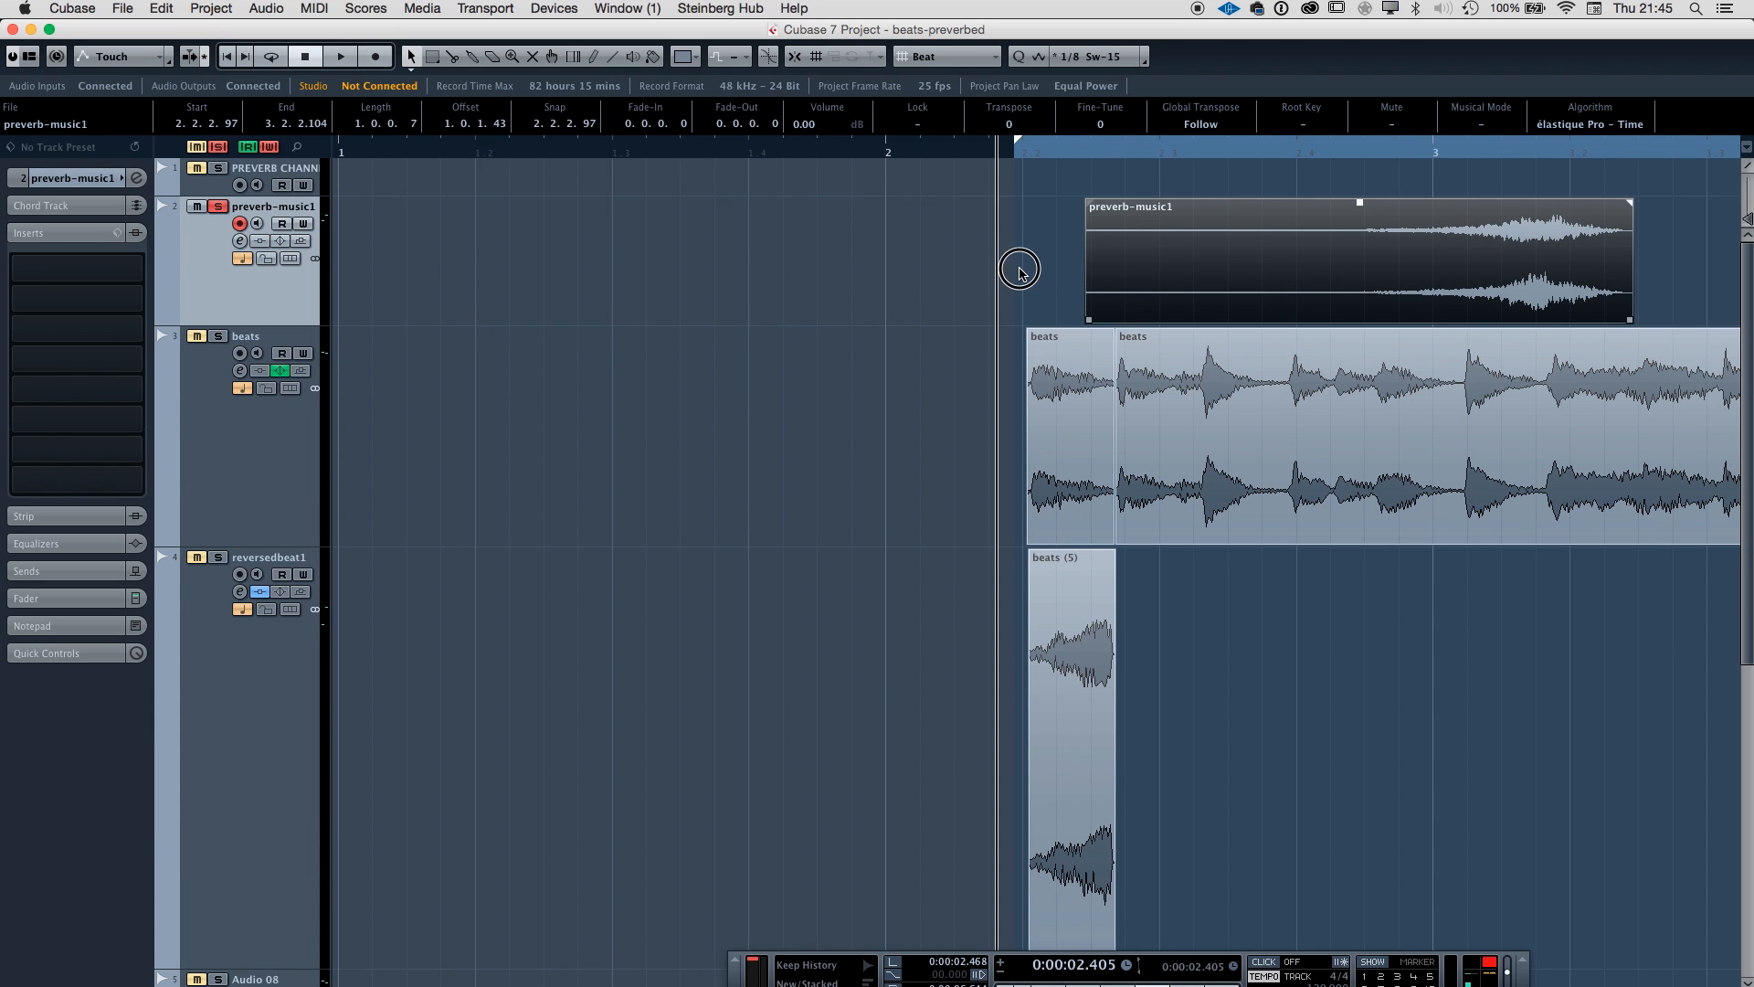
{"action": "left_click_drag", "start_coordinate": [998, 271], "coordinate": [1001, 274]}
Solo the beats track as well and play the preverb leading into the drum loop from about 0:00:01.602.
{"action": "key", "text": "space"}
{"action": "key", "text": "space"}
{"action": "key", "text": "space"}
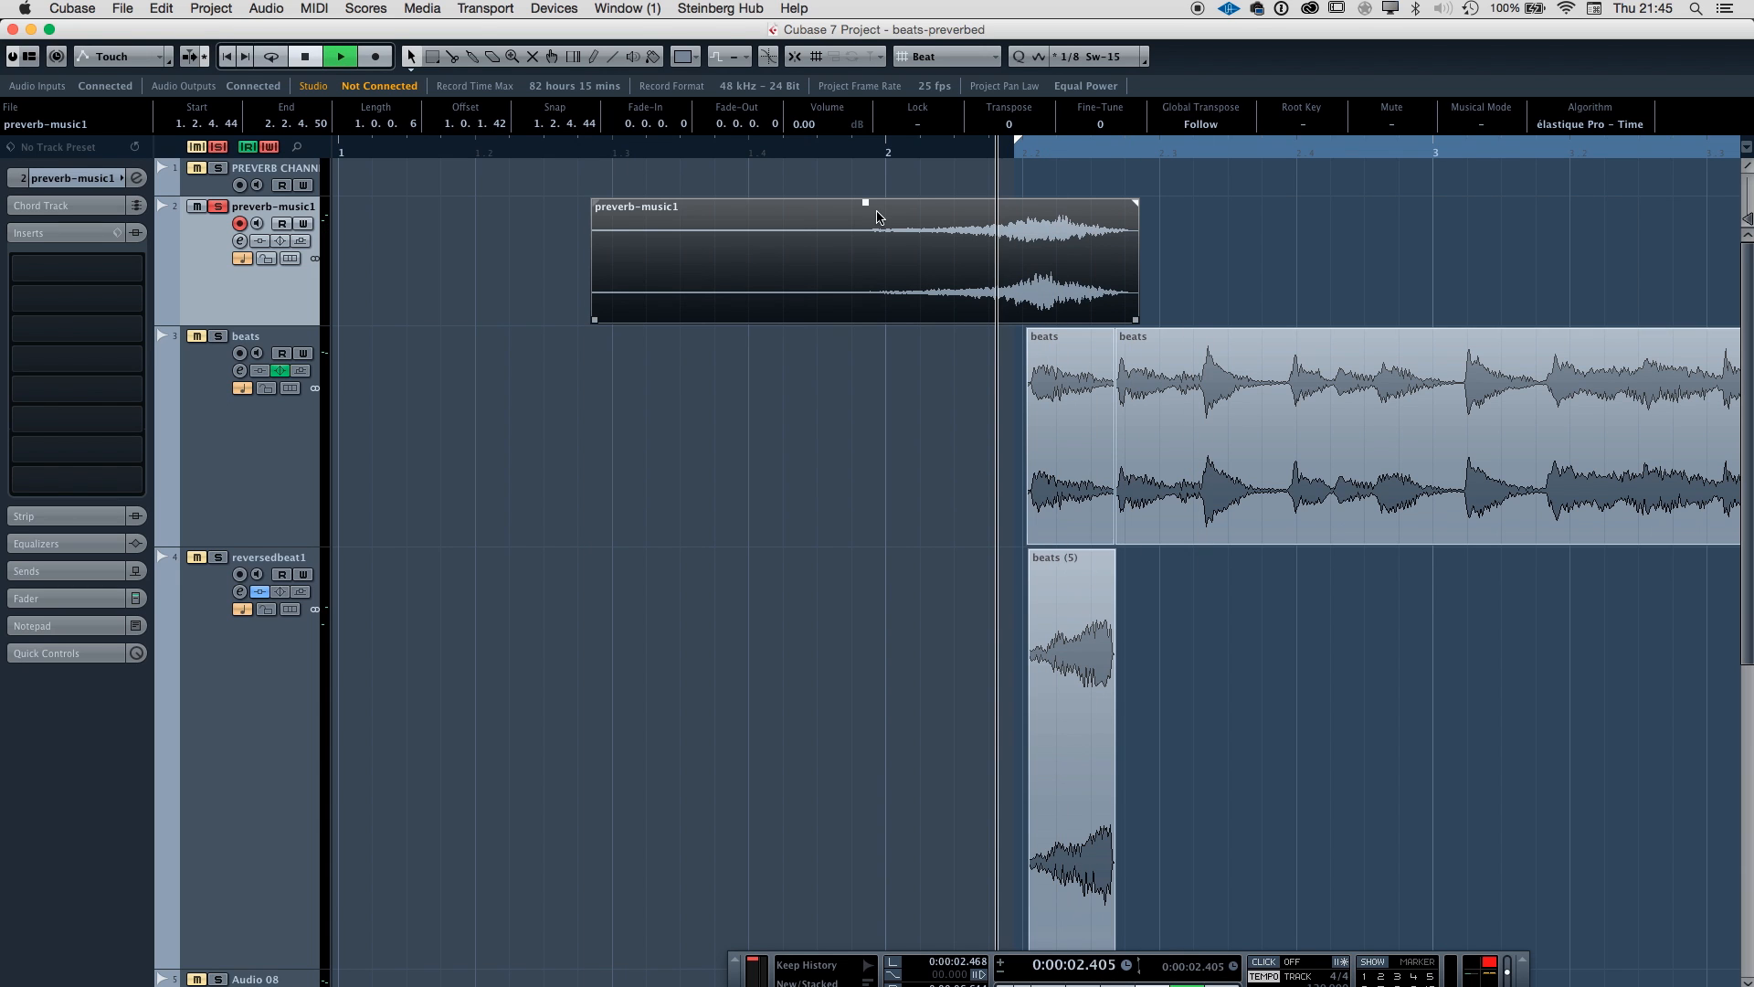
{"action": "key", "text": "space"}
{"action": "key", "text": "space"}
{"action": "key", "text": "space"}
{"action": "left_click_drag", "start_coordinate": [873, 155], "coordinate": [772, 155]}
{"action": "key", "text": "space"}
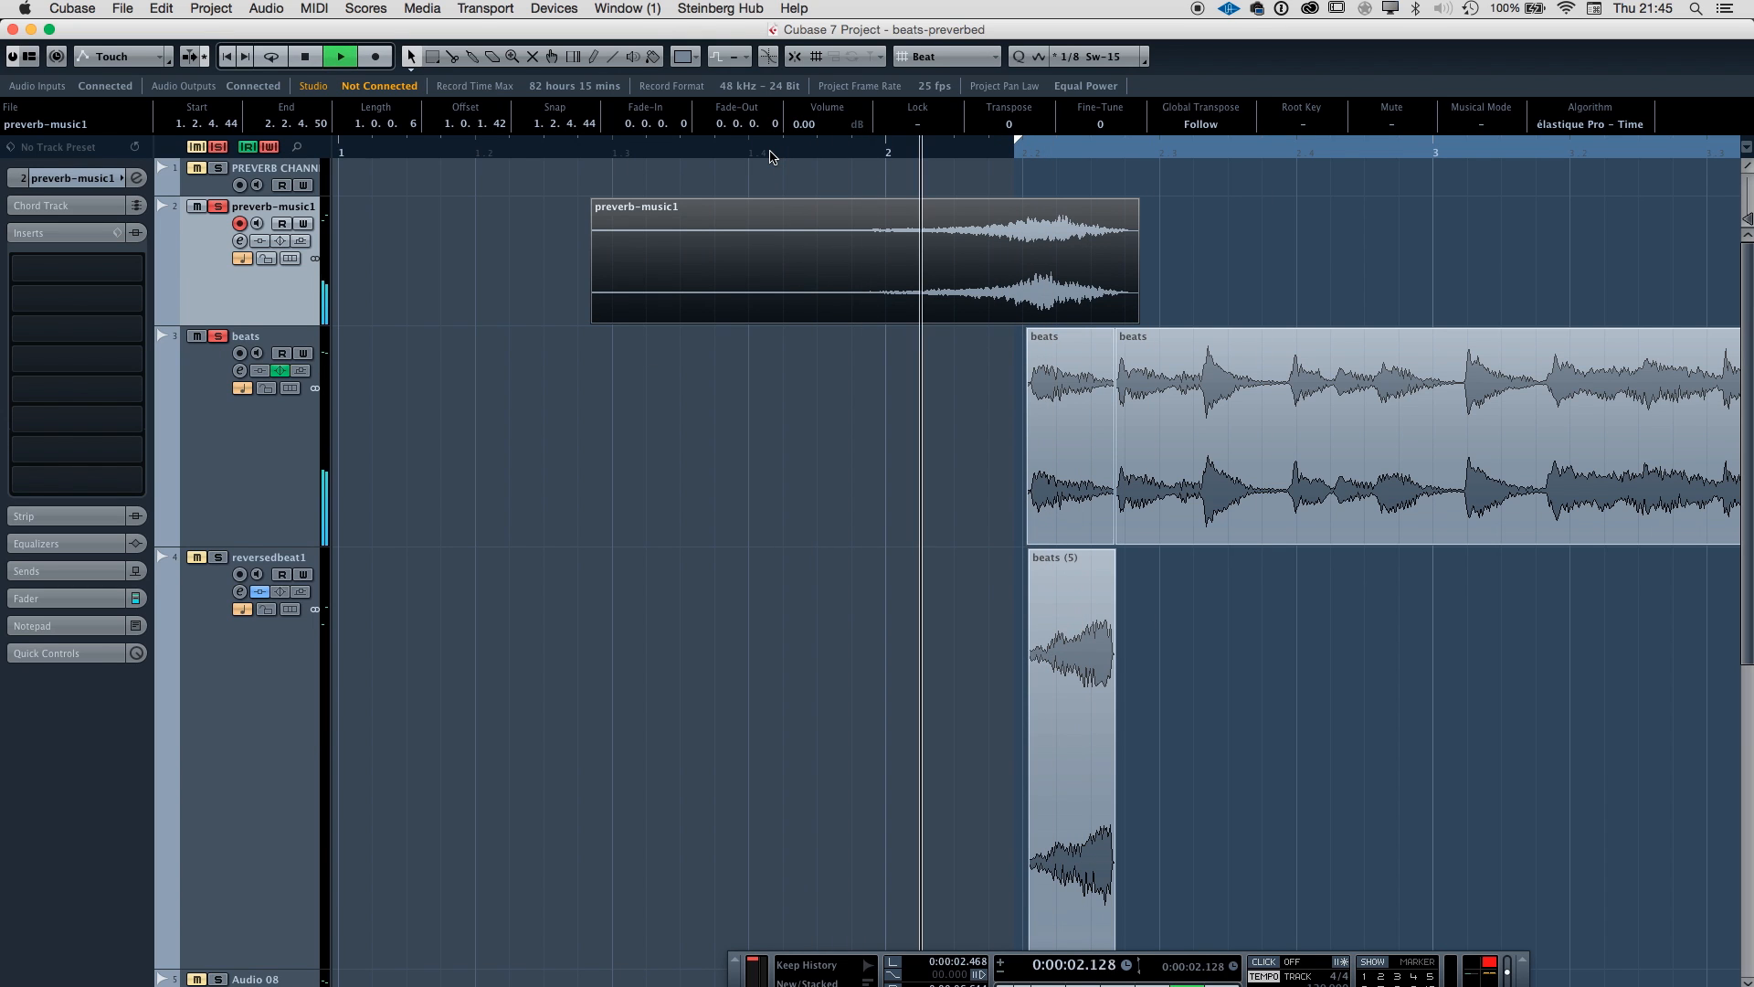
{"action": "key", "text": "space"}
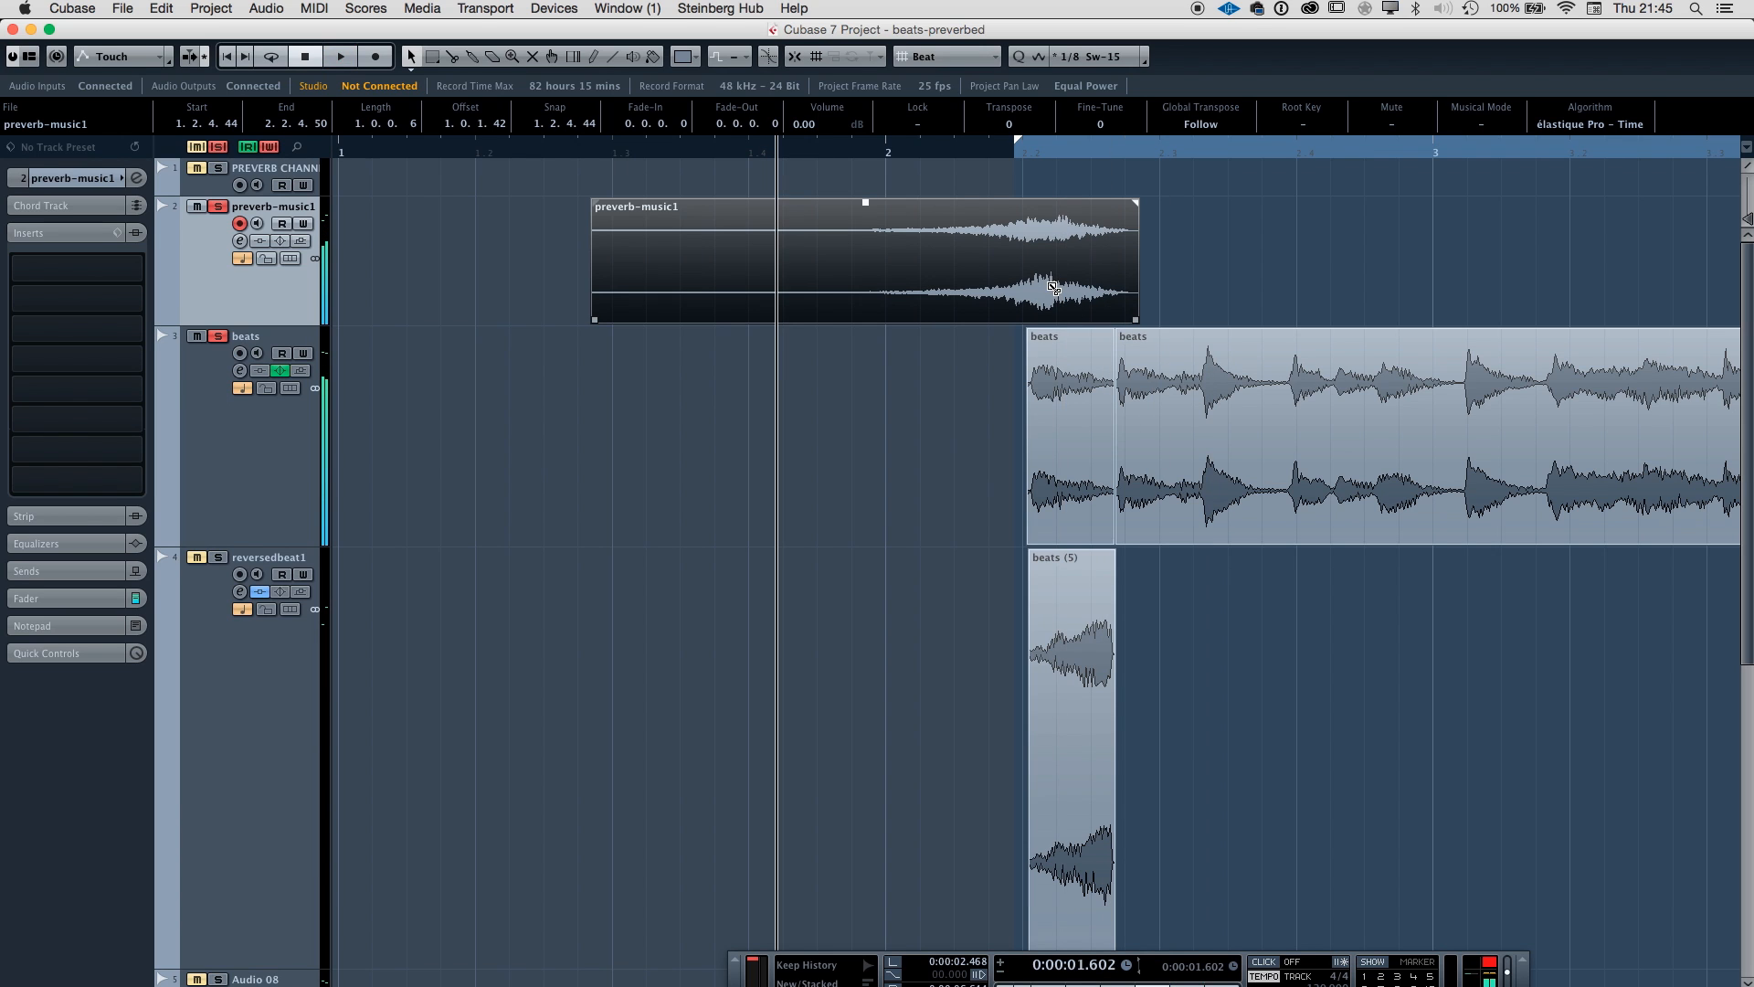
Cut off the preverb-music1 event after its peak at about 2.2.1.86 and add a fade-out of about 0.0.0.67.
{"action": "left_click", "coordinate": [1047, 282], "text": "alt"}
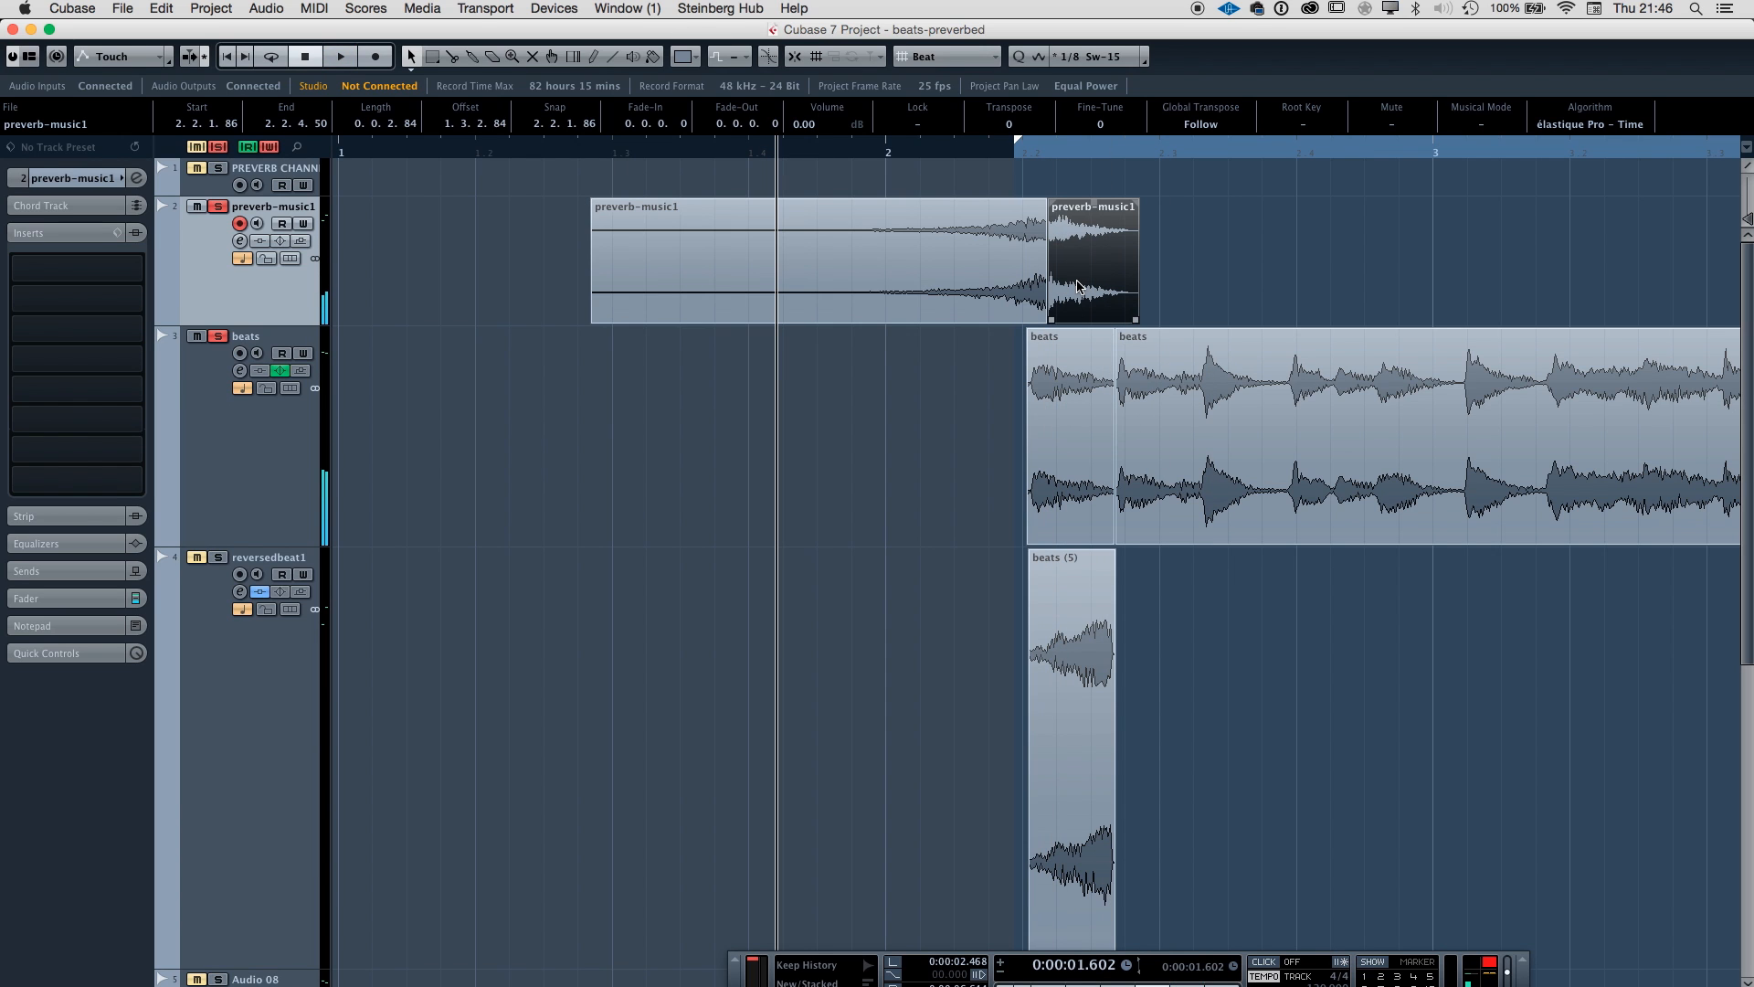
{"action": "key", "text": "Delete"}
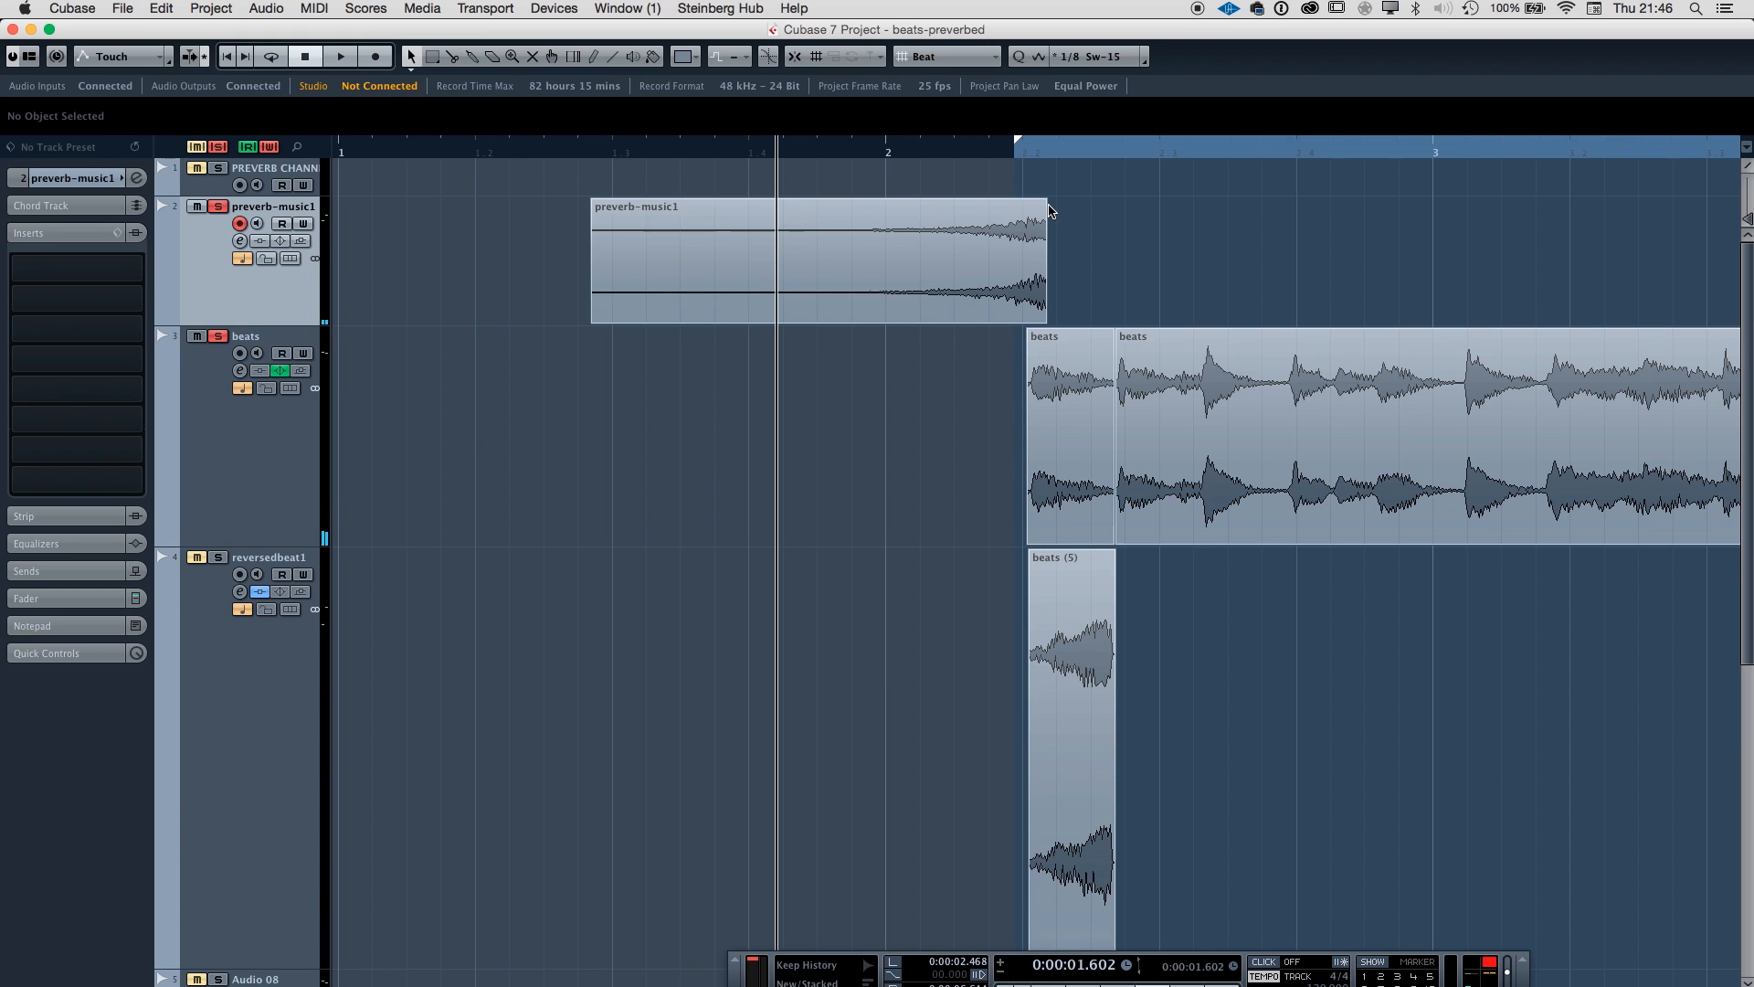
{"action": "left_click_drag", "start_coordinate": [1046, 207], "coordinate": [1026, 206]}
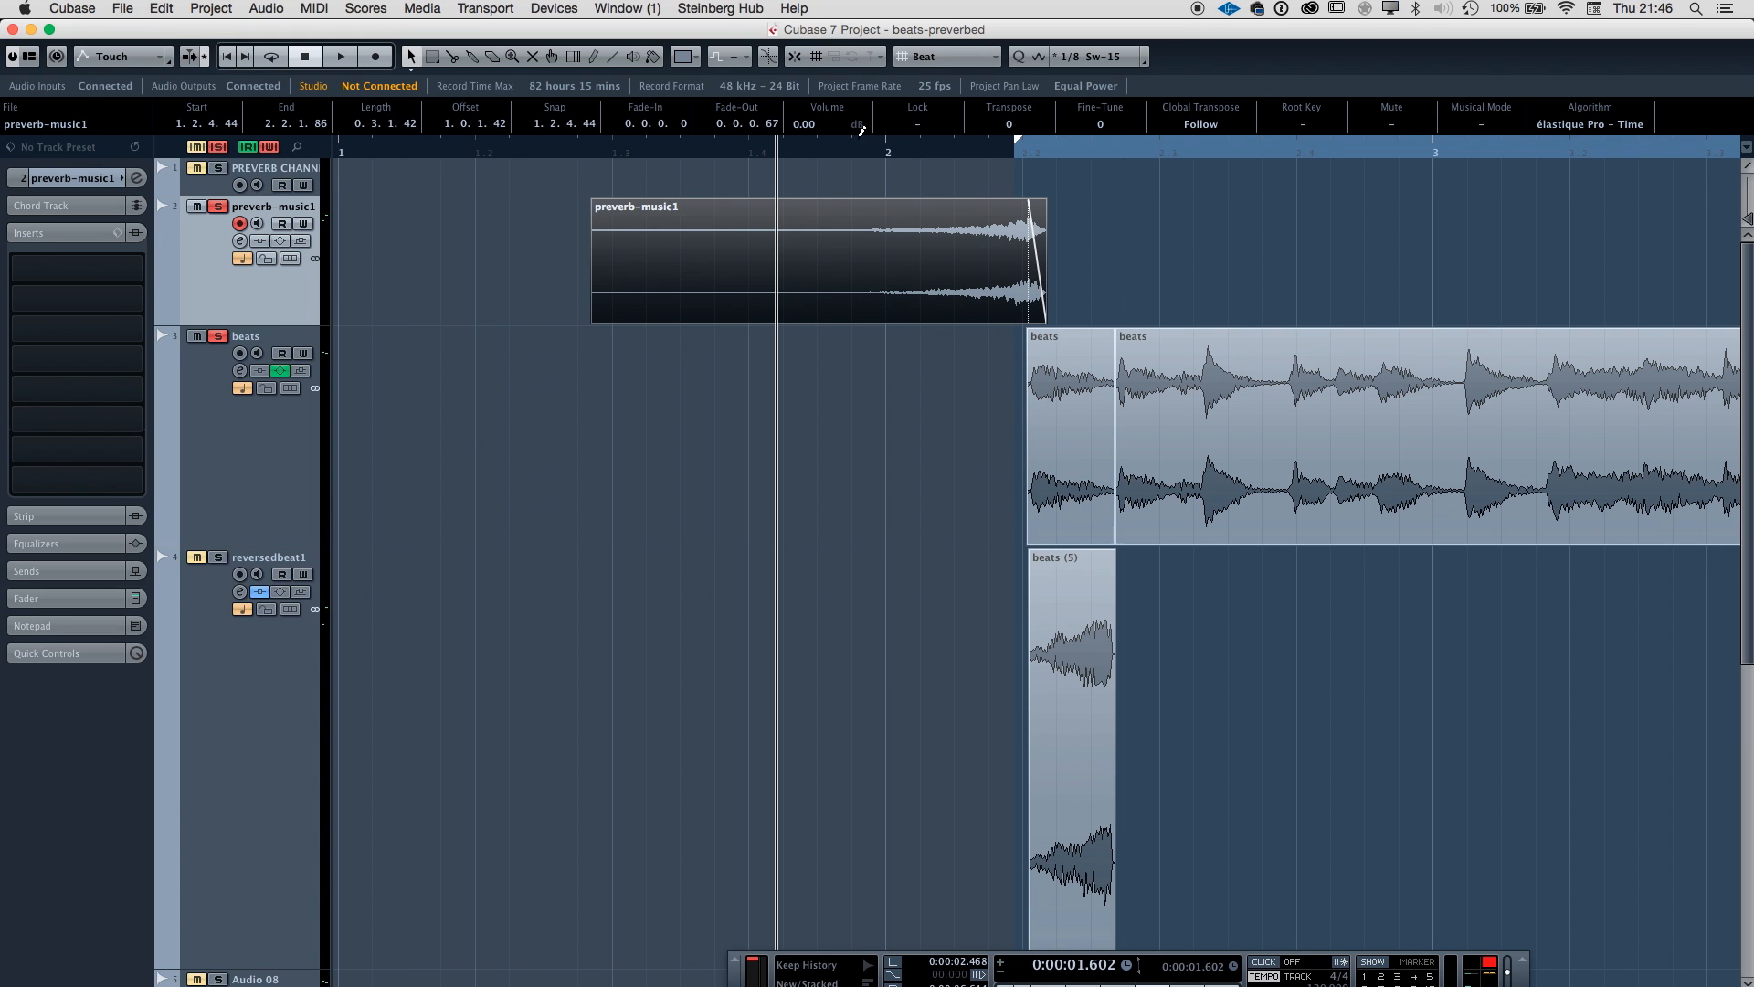
Play the trimmed preverb together with the drum loop from about 0:00:01.141.
{"action": "left_click_drag", "start_coordinate": [845, 154], "coordinate": [649, 149]}
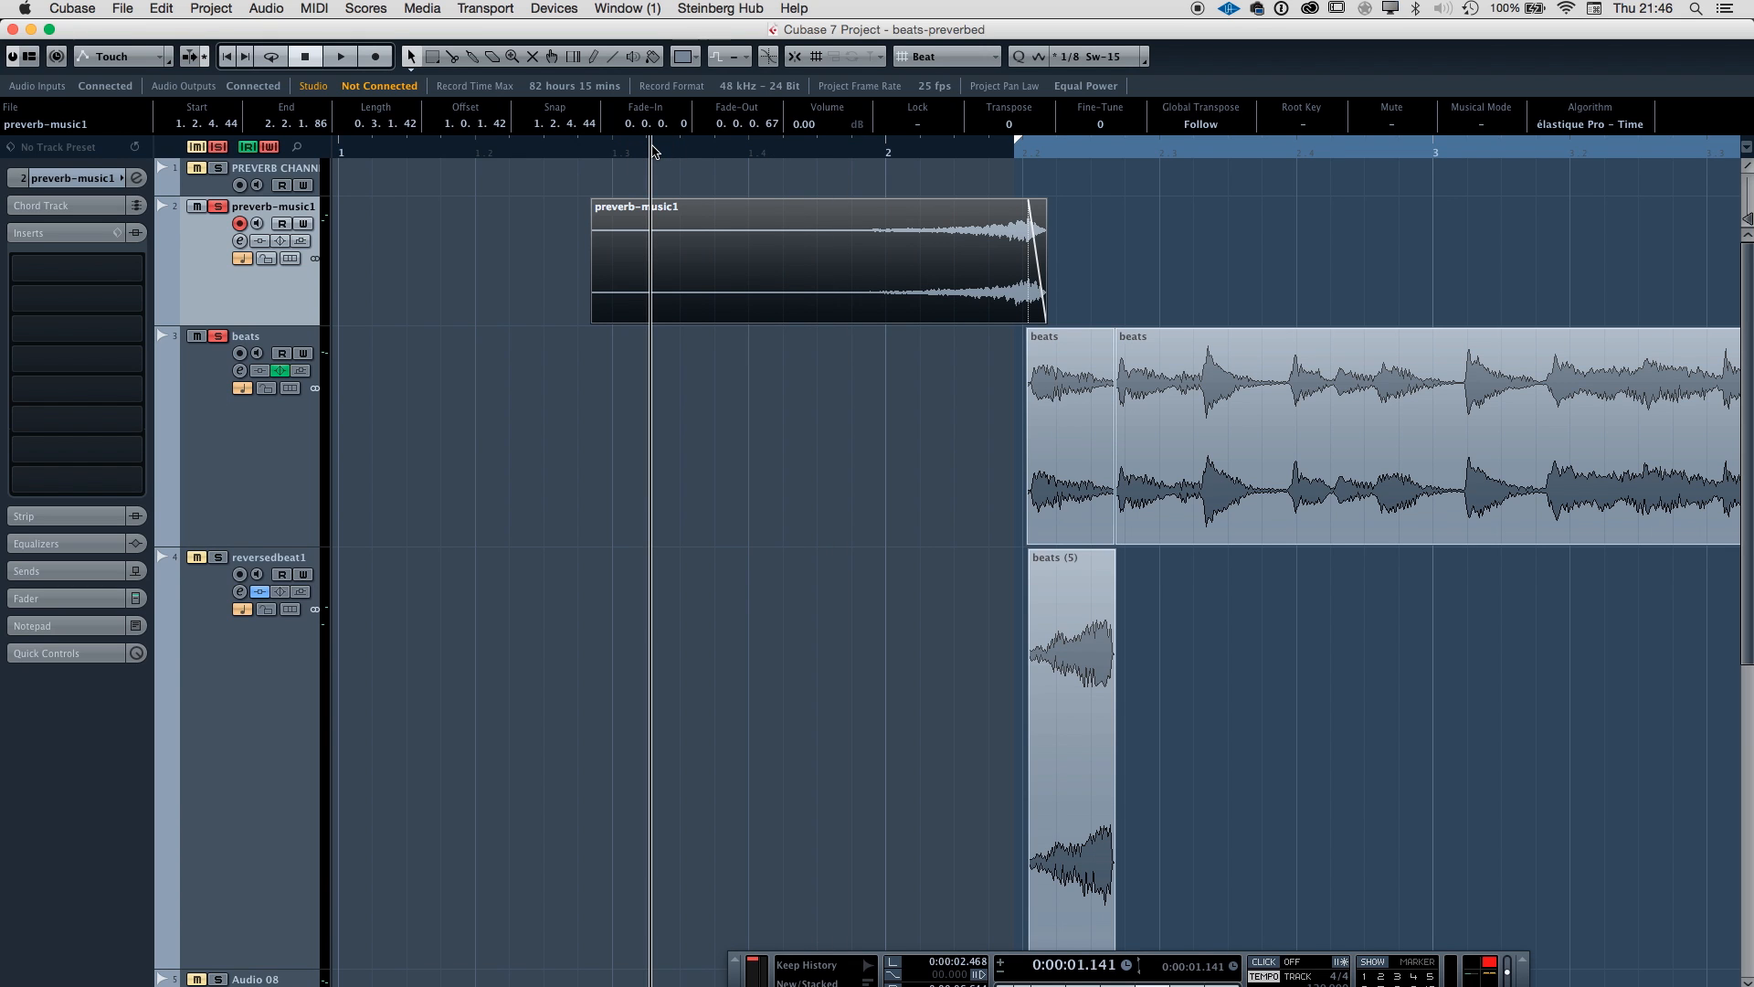
{"action": "key", "text": "space"}
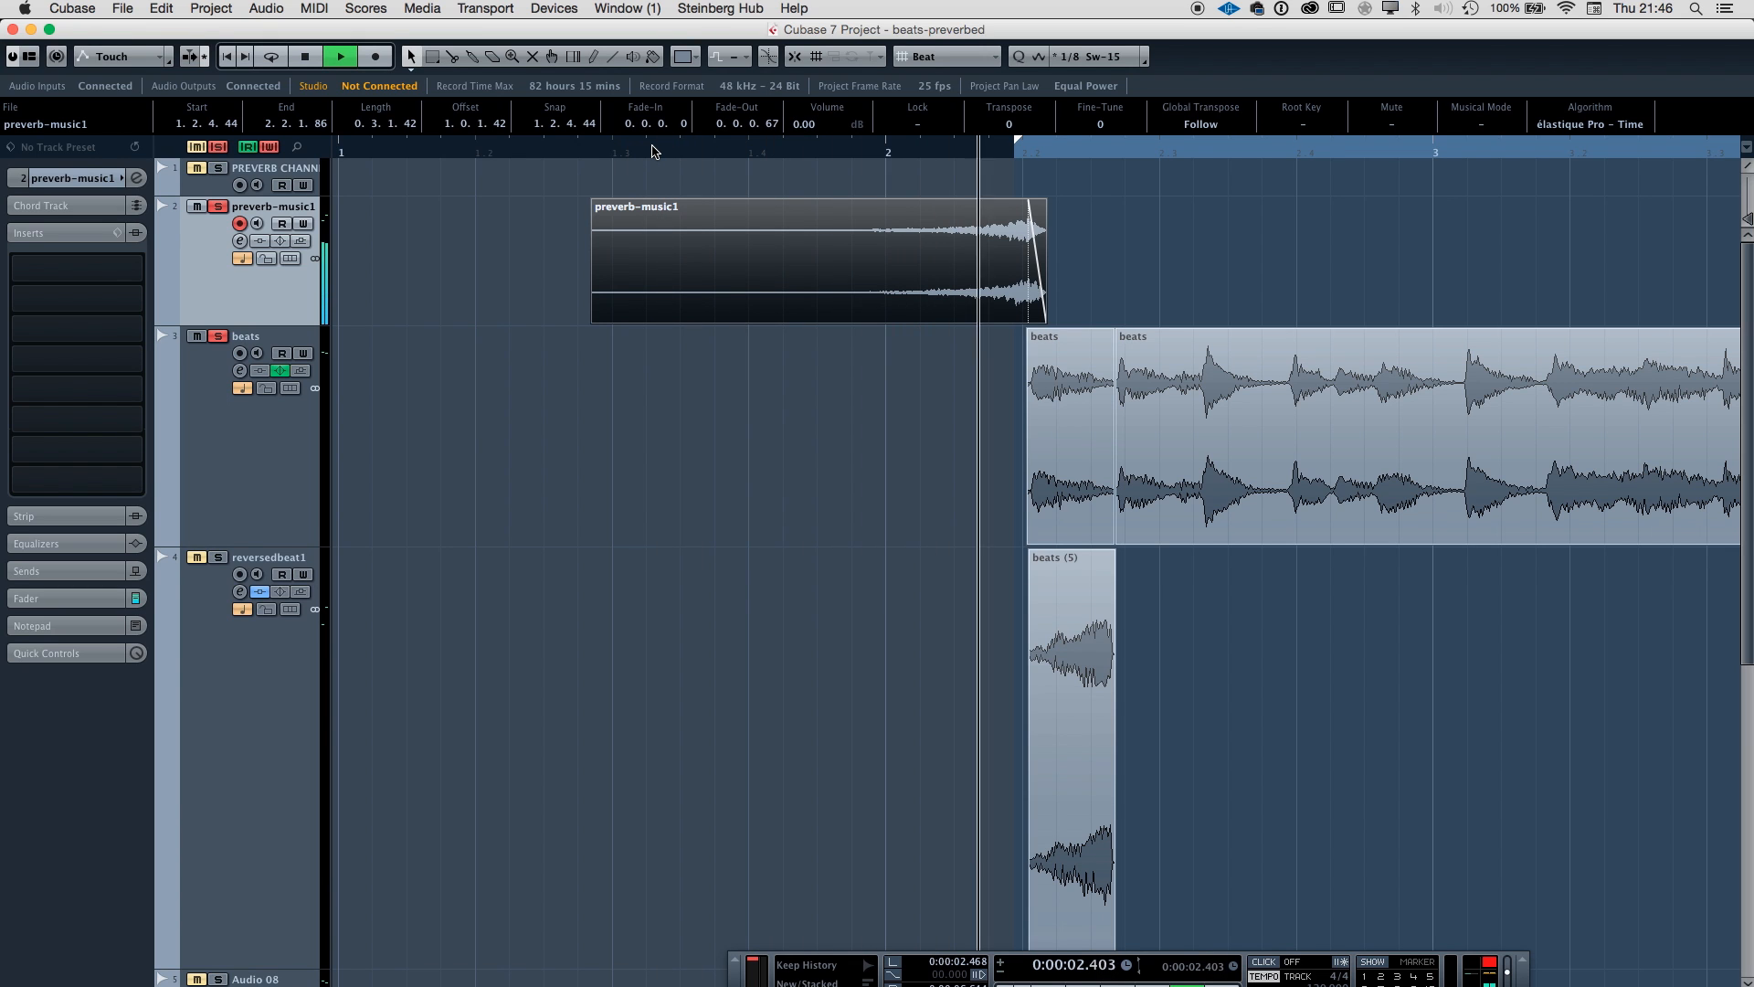
{"action": "key", "text": "space"}
{"action": "key", "text": "h"}
{"action": "key", "text": "g"}
{"action": "key", "text": "g"}
{"action": "key", "text": "g"}
{"action": "key", "text": "g"}
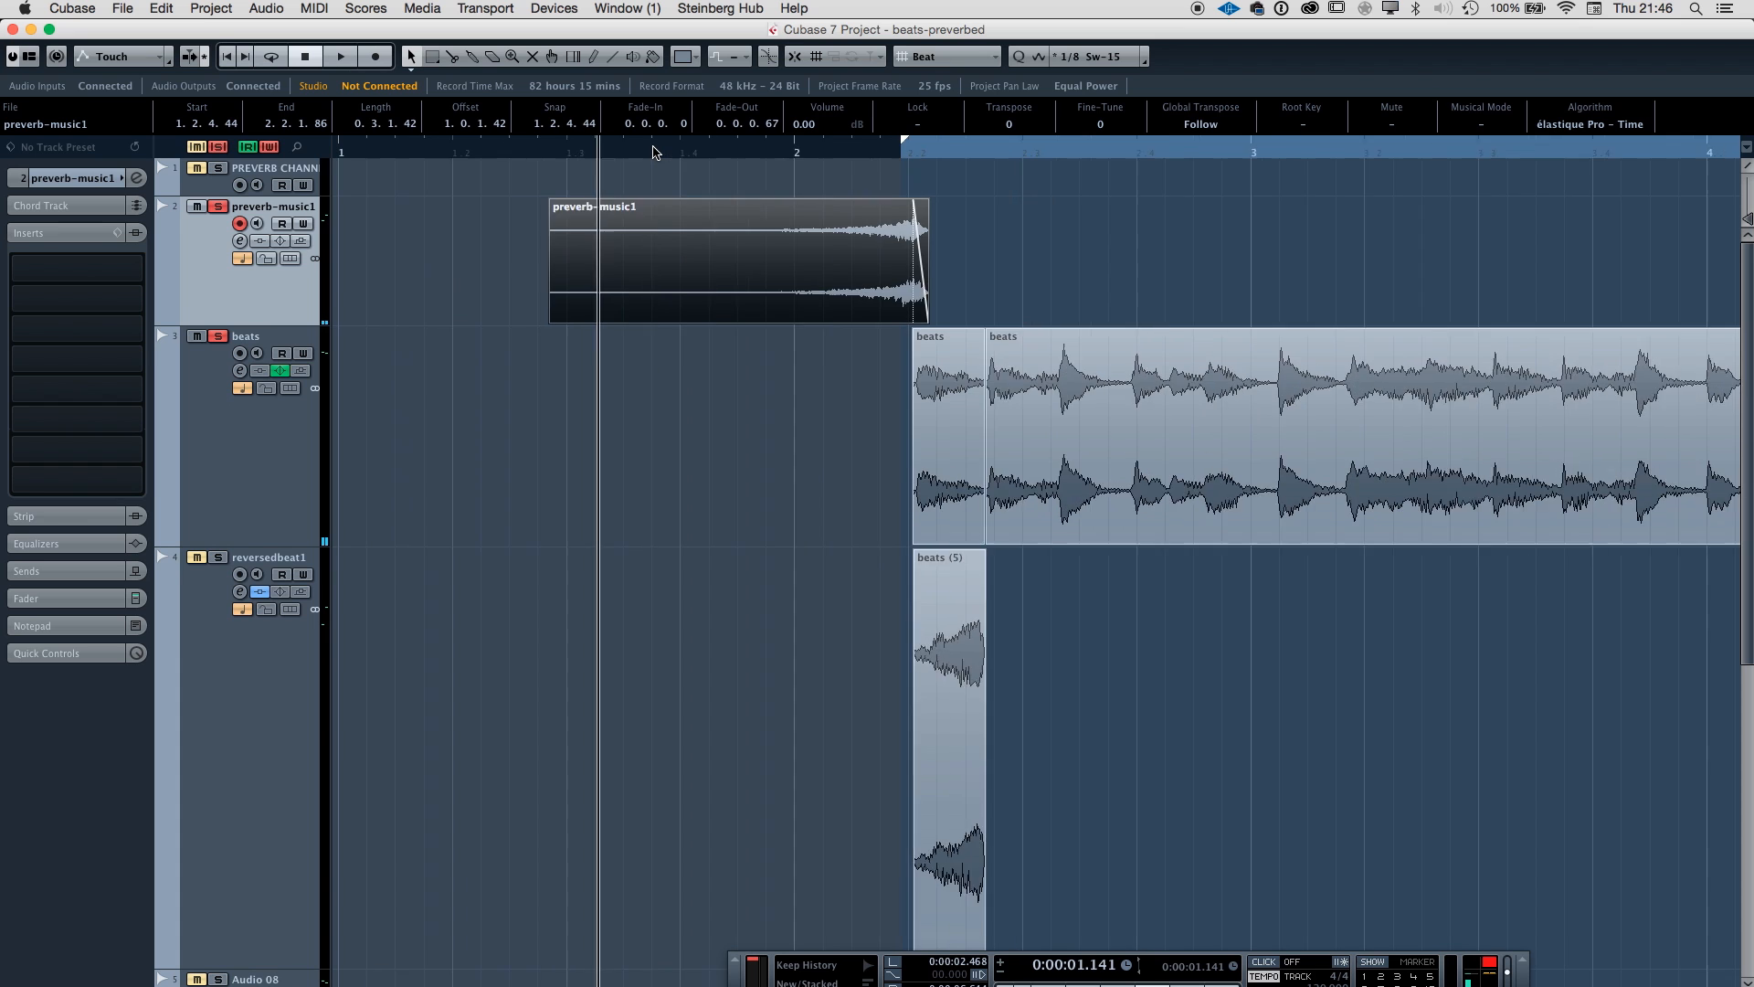
{"action": "key", "text": "g"}
{"action": "key", "text": "g"}
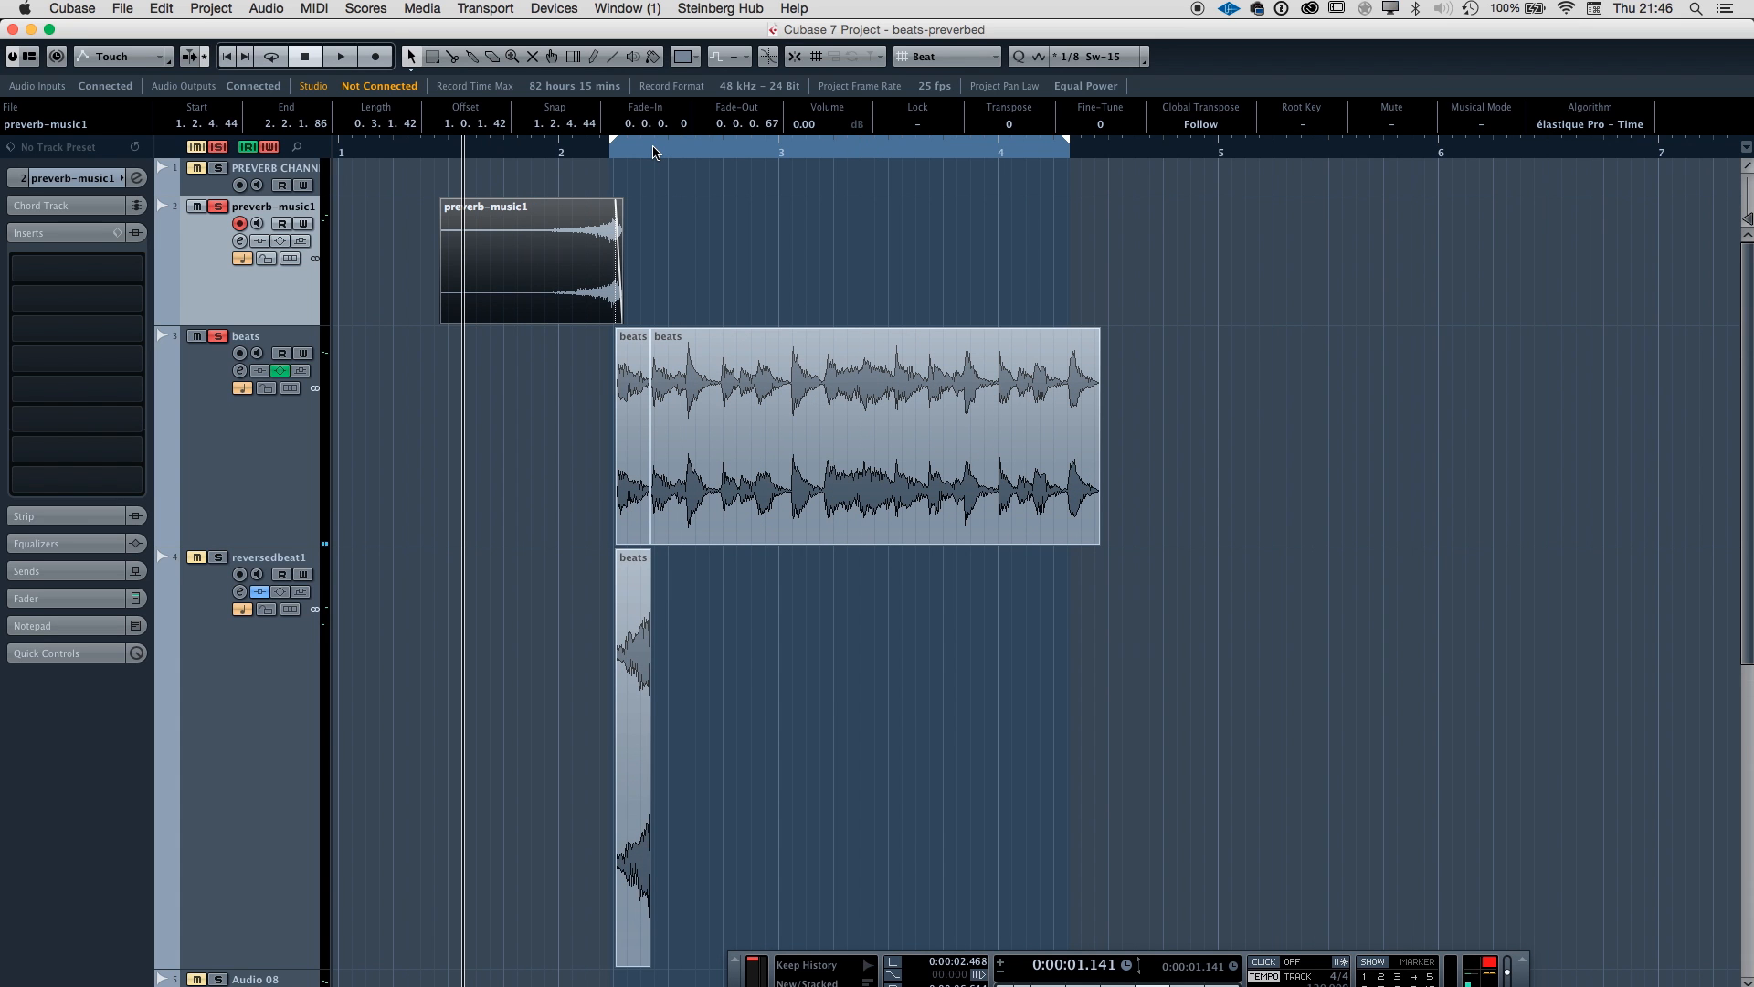
{"action": "key", "text": "space"}
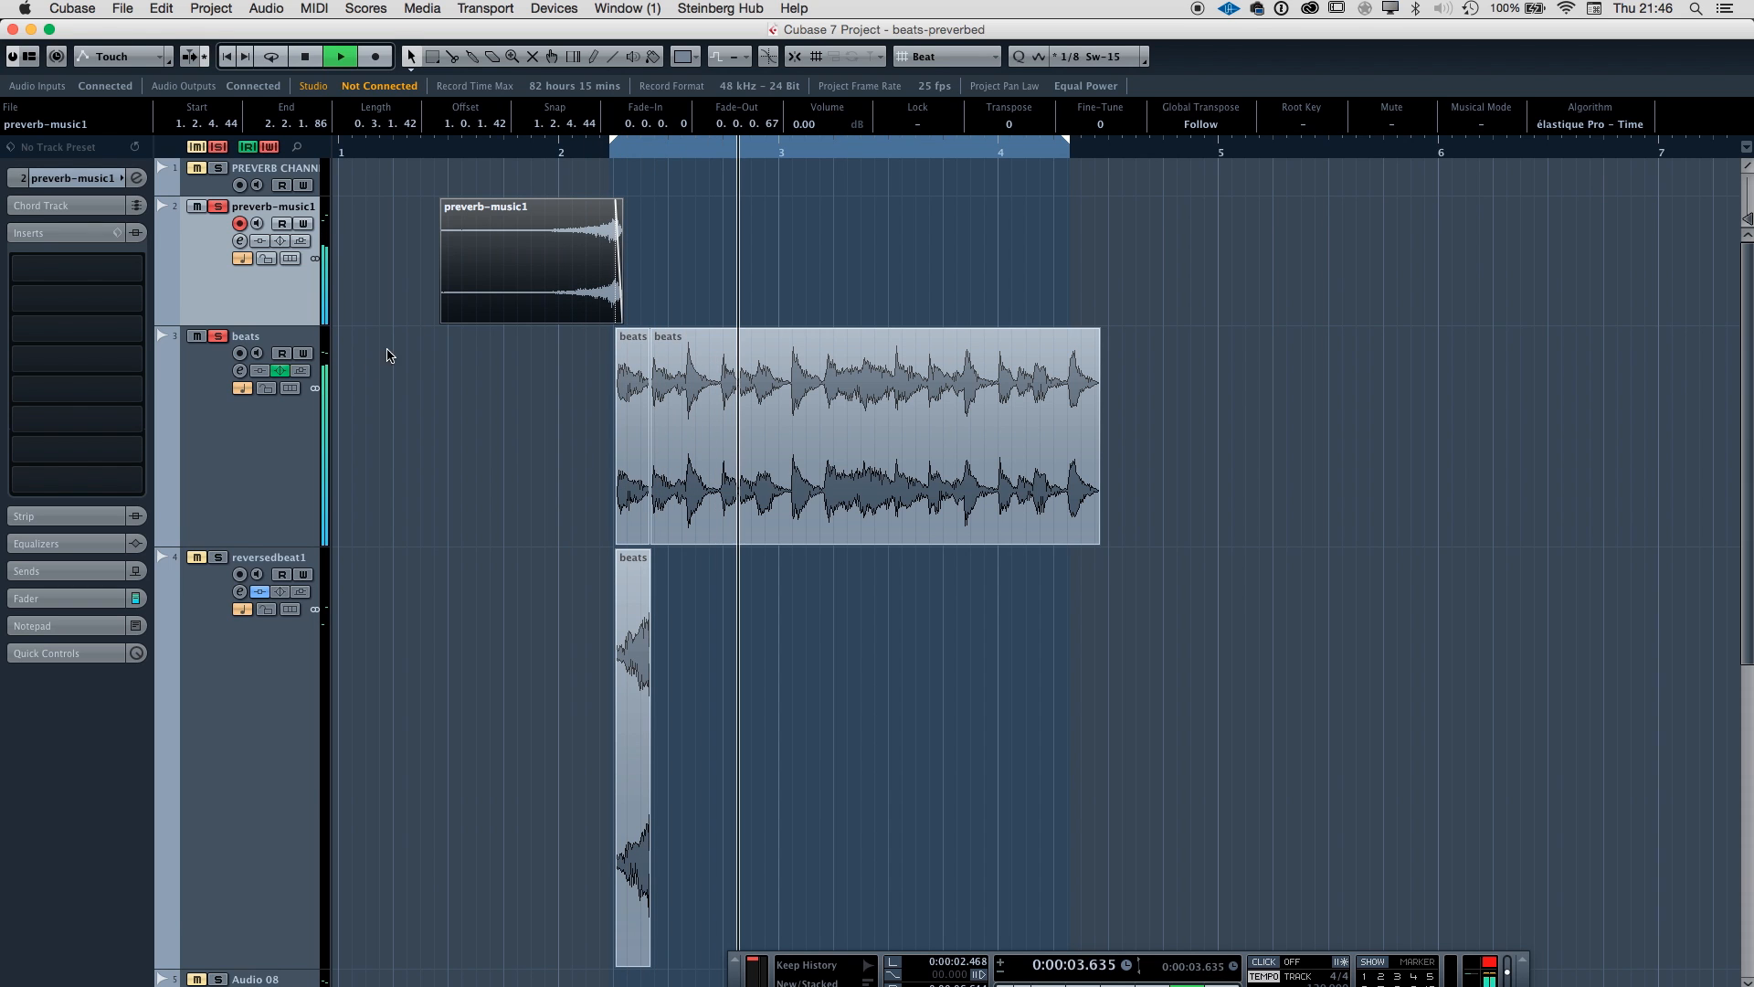
{"action": "key", "text": "space"}
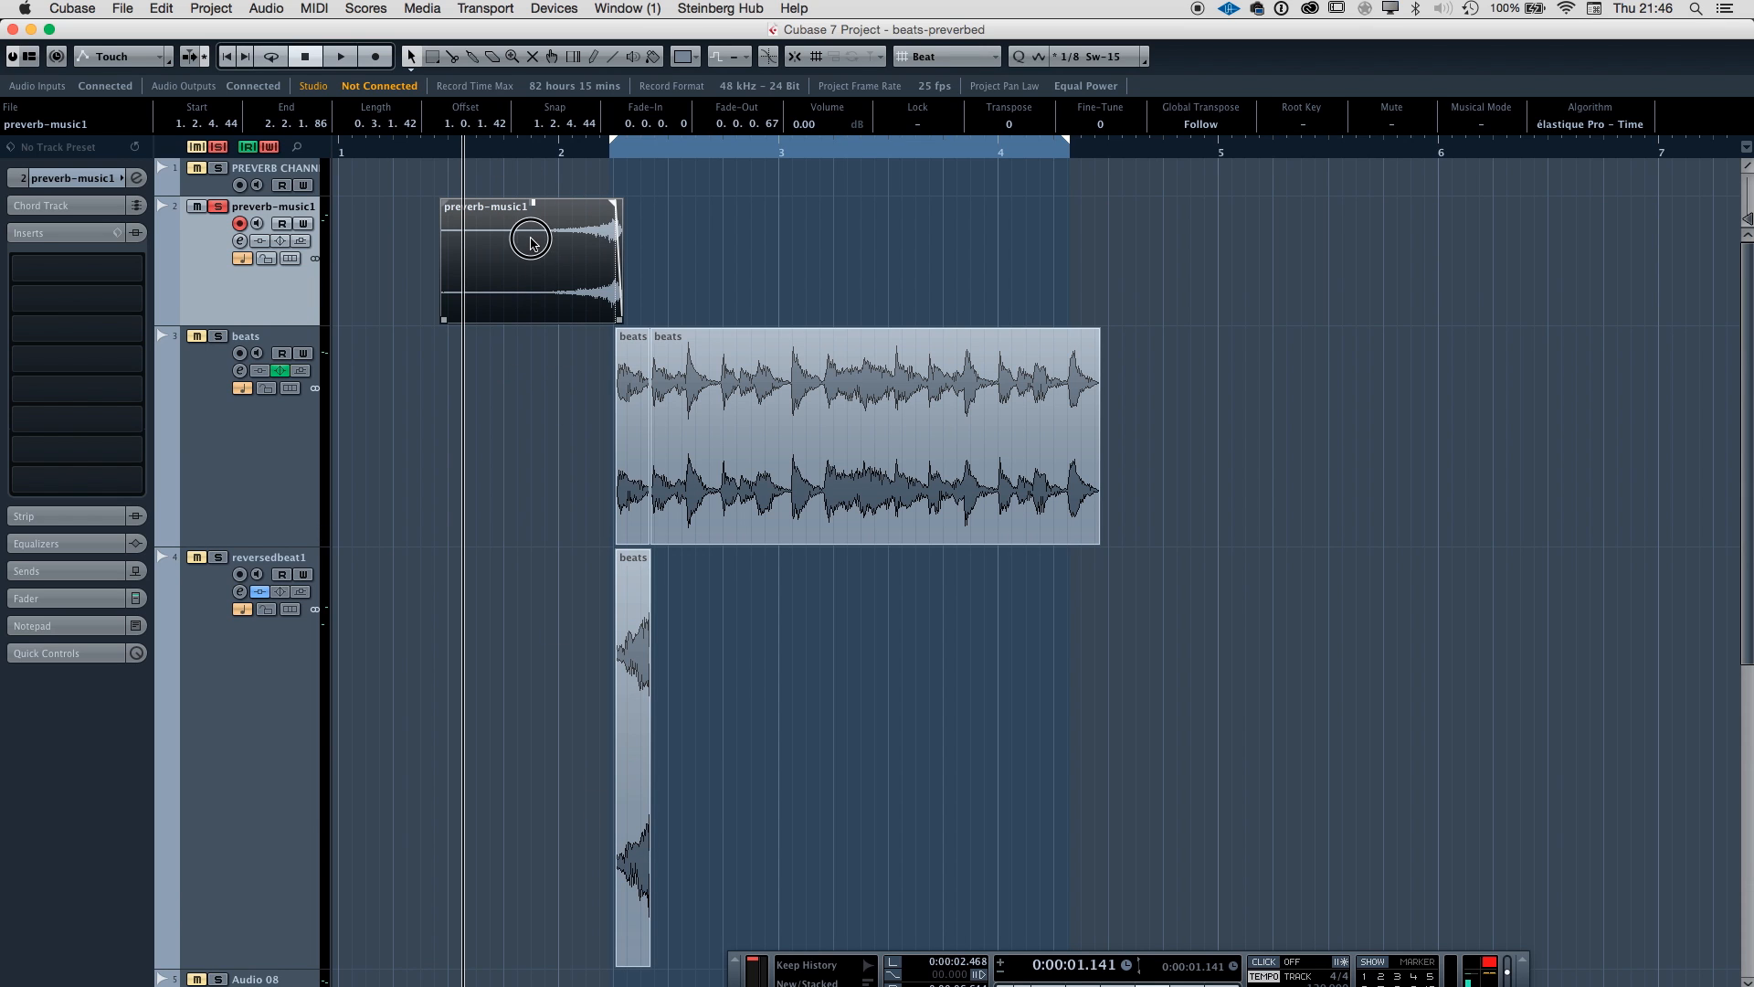
Move the preverb-music1 event onto the reversedbeat1 track and play it soloed through Altiverb 7 with the mix turned down.
{"action": "left_click_drag", "start_coordinate": [670, 808], "coordinate": [639, 812]}
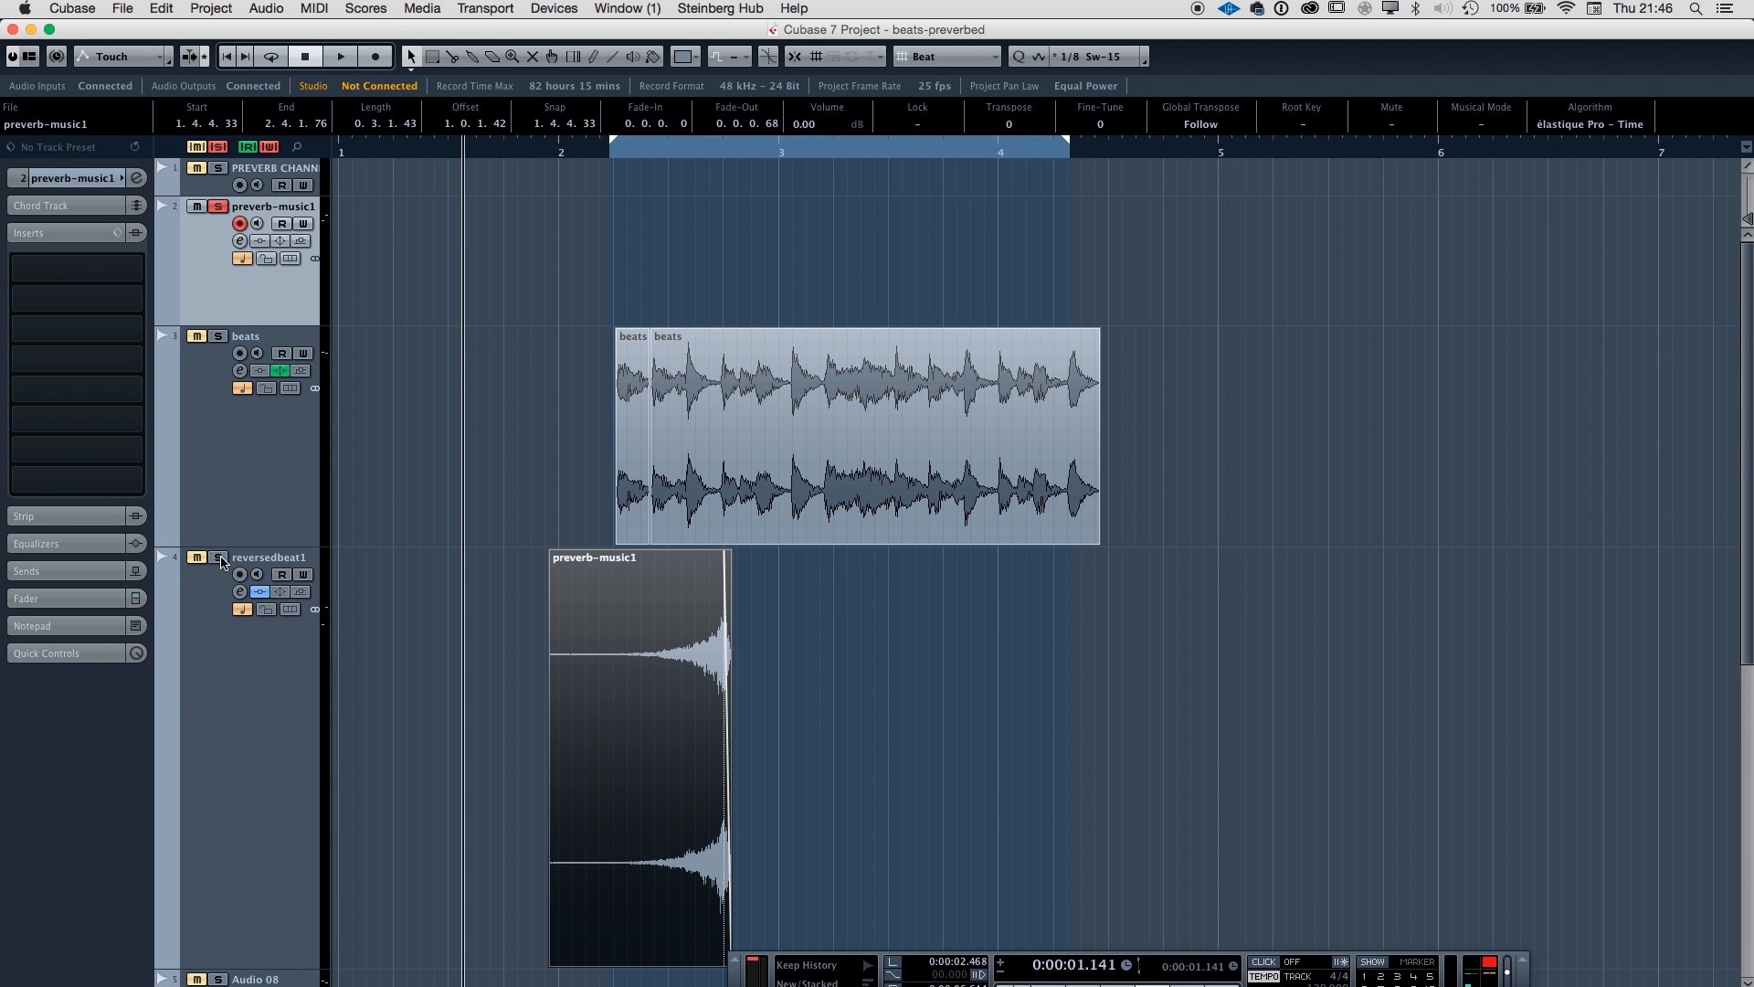
{"action": "left_click", "coordinate": [237, 704]}
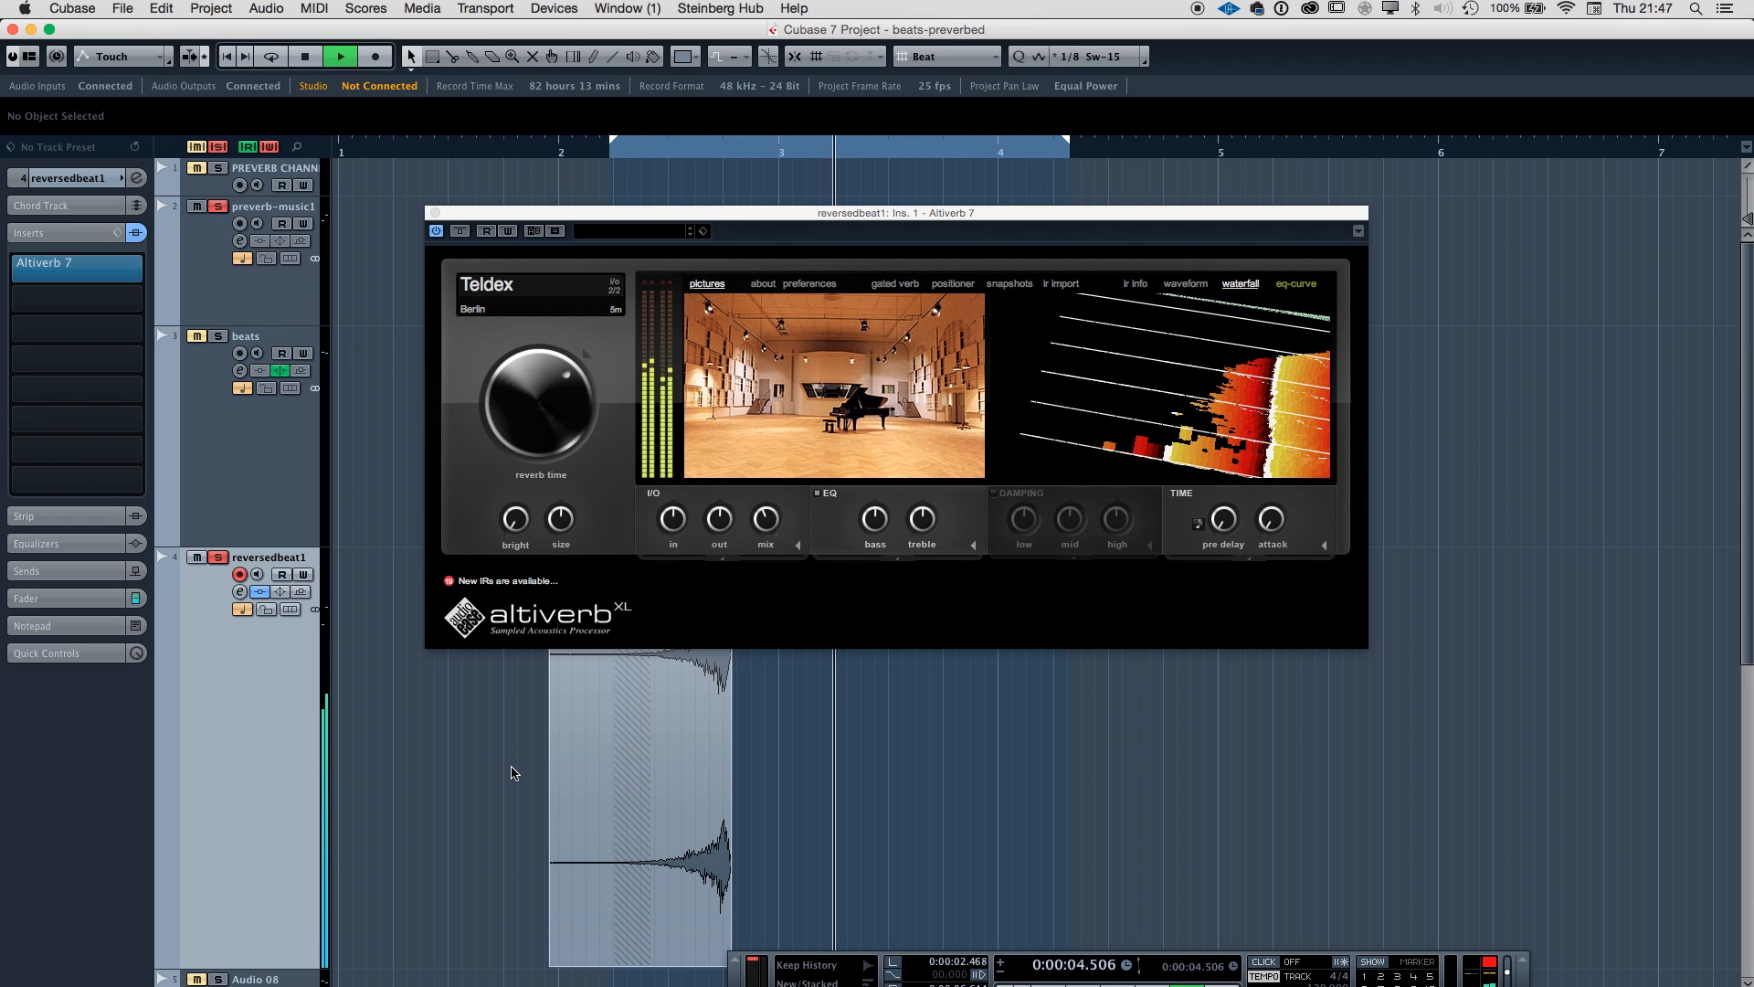
{"action": "key", "text": "space"}
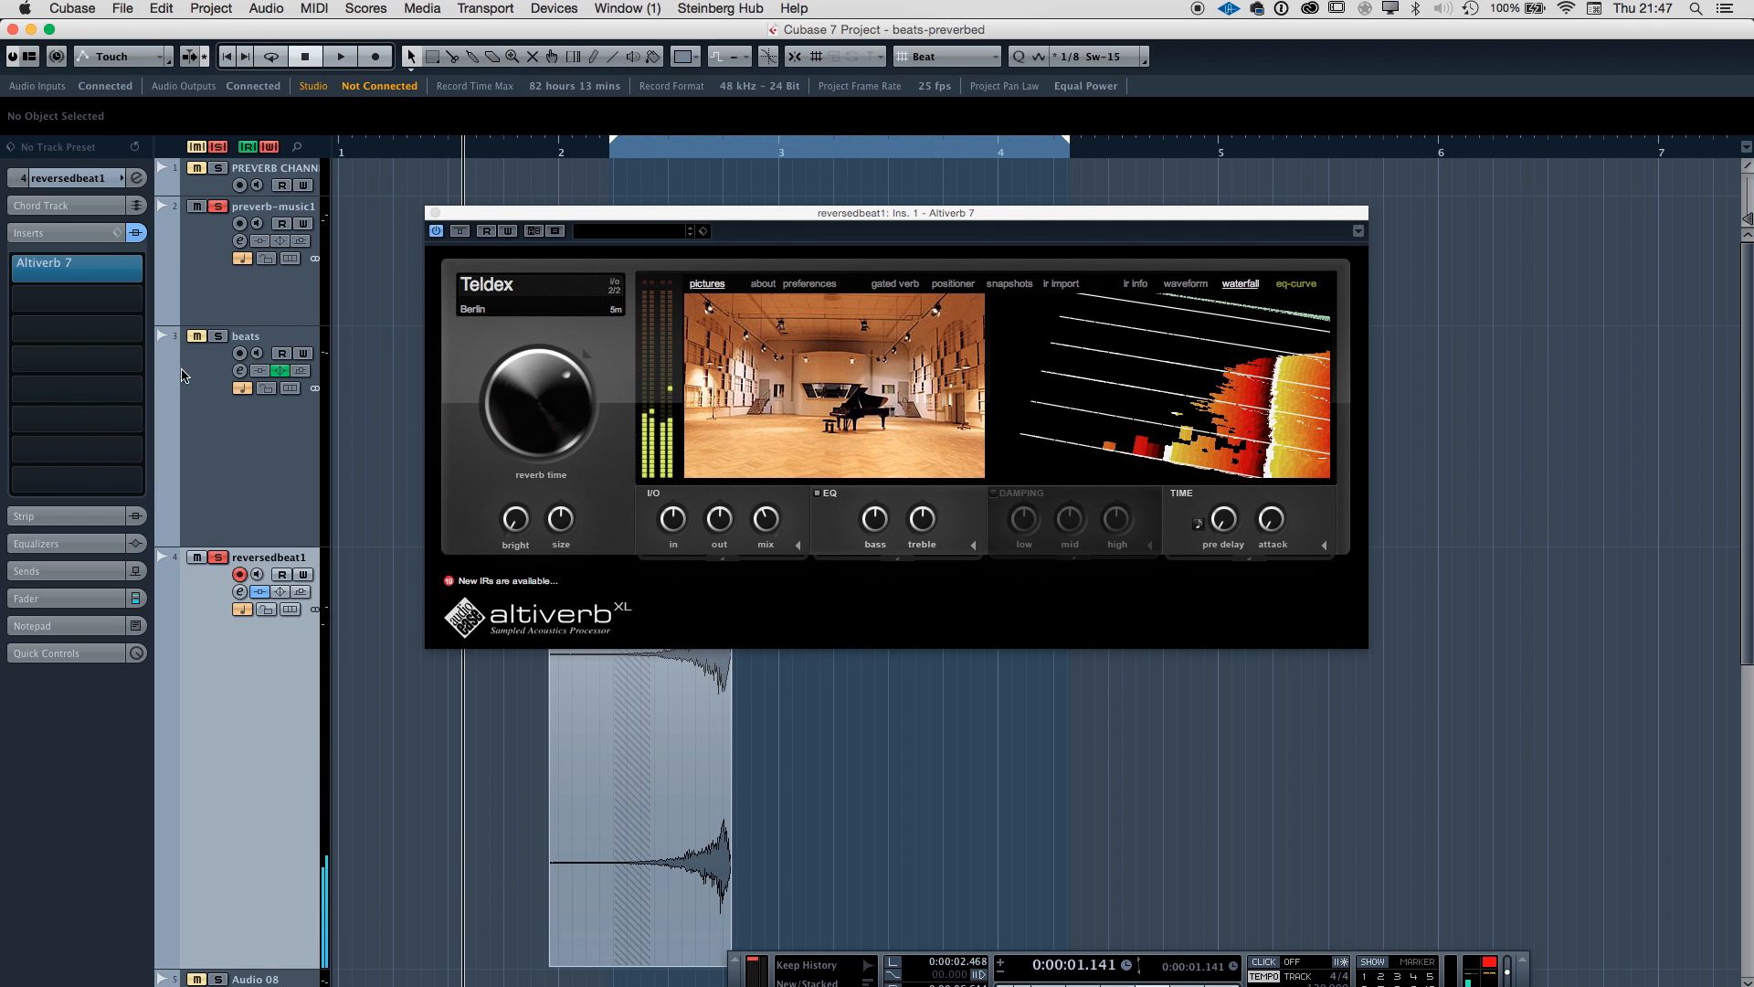